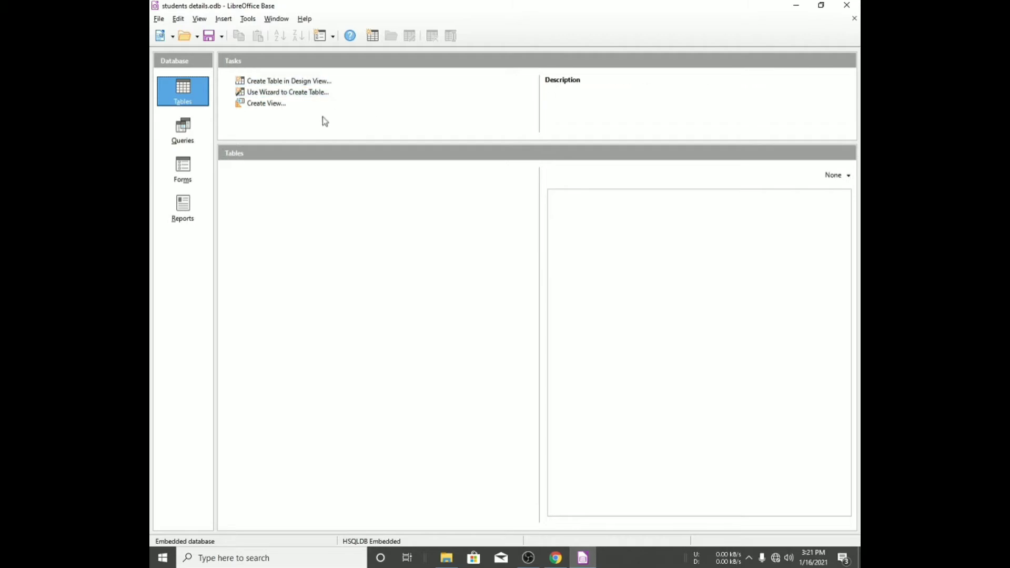
# - Open a new table in Design View, checking the assignment's required fields in the textbook
pyautogui.click(316, 86)
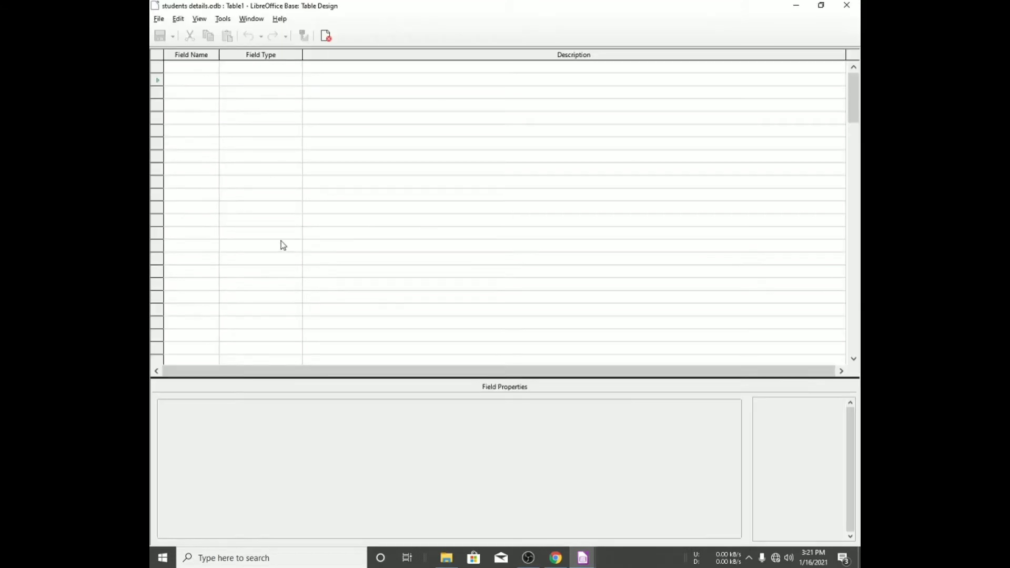
pyautogui.hotkey('alt', 'Tab')
pyautogui.hotkey('alt', 'Tab')
pyautogui.hotkey('alt', 'Tab')
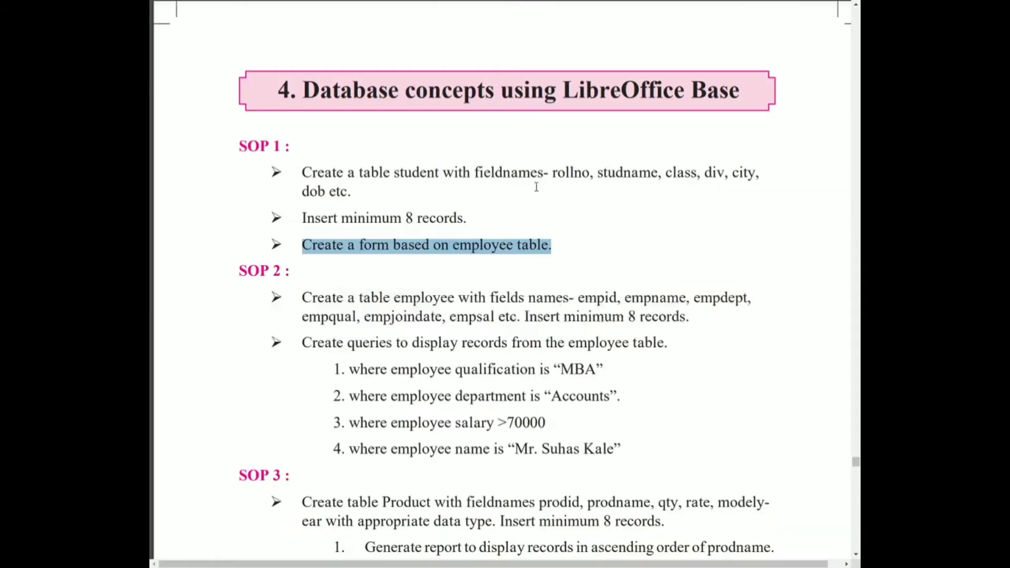
pyautogui.click(538, 179)
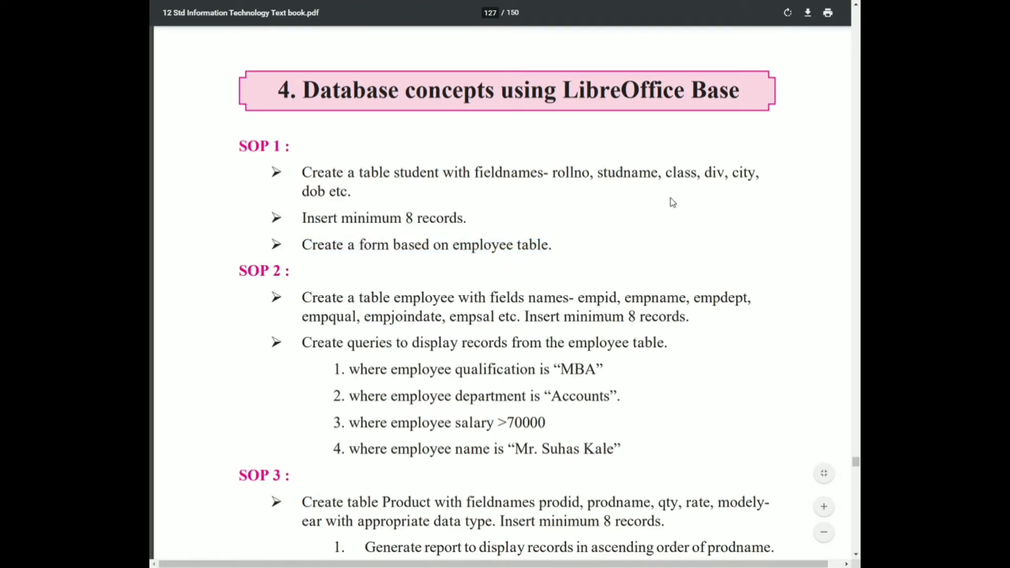
pyautogui.hotkey('alt', 'Tab')
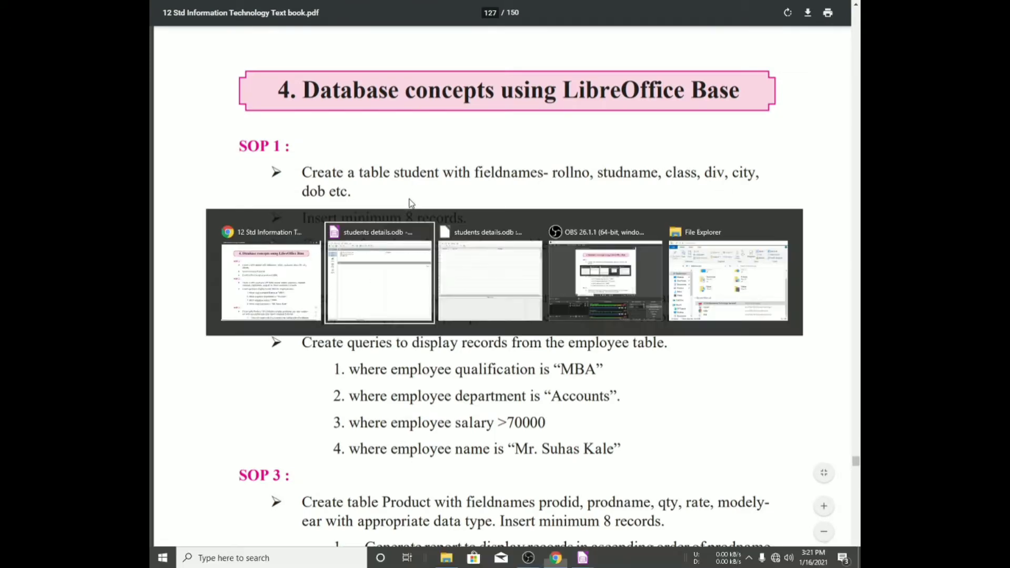
pyautogui.click(176, 65)
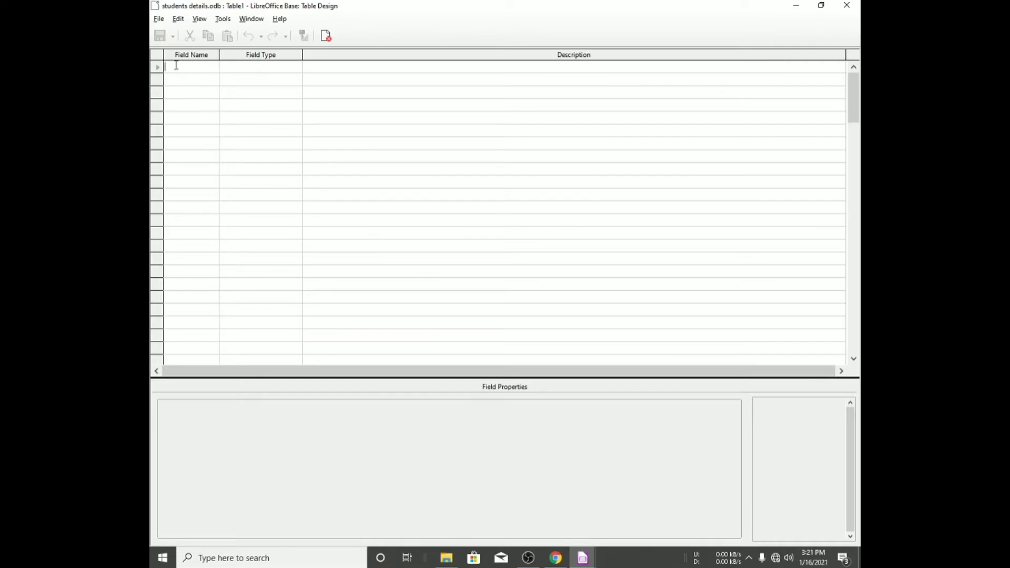
# - Add a rollno field with the description 'students roll no'
pyautogui.write('rollno')
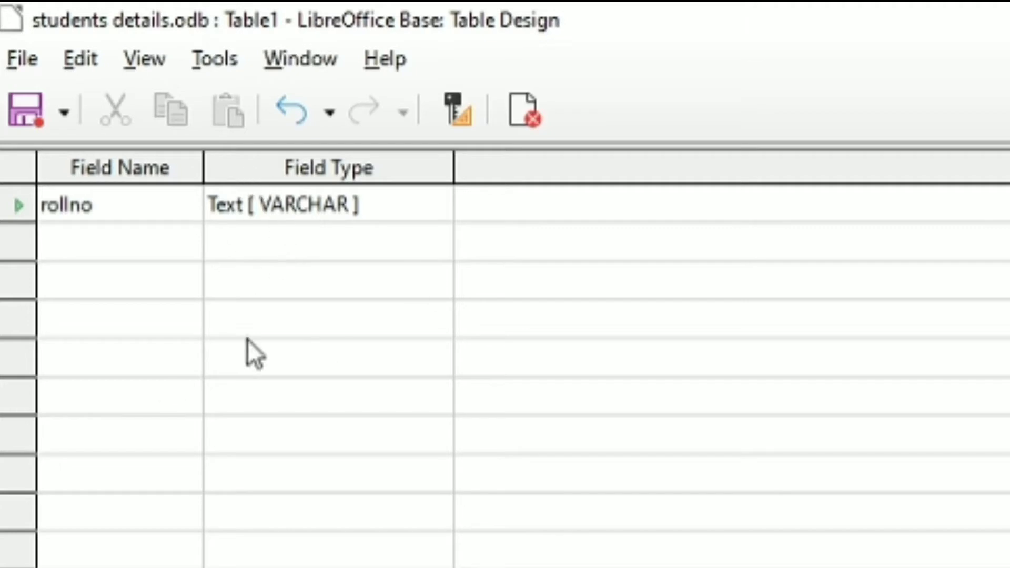
pyautogui.click(604, 216)
pyautogui.write('stud')
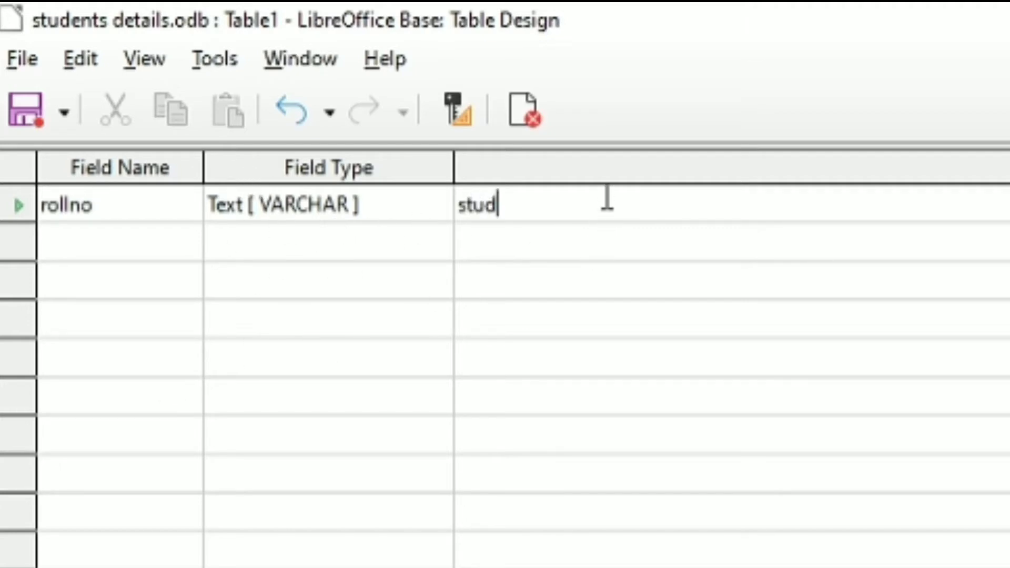
pyautogui.write('ents ro ')
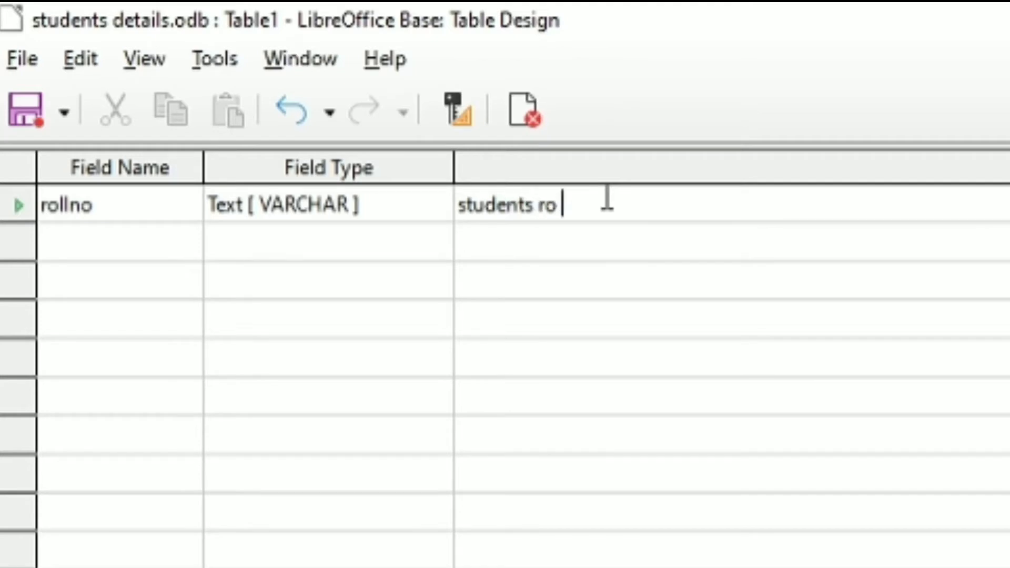
pyautogui.write('ll no')
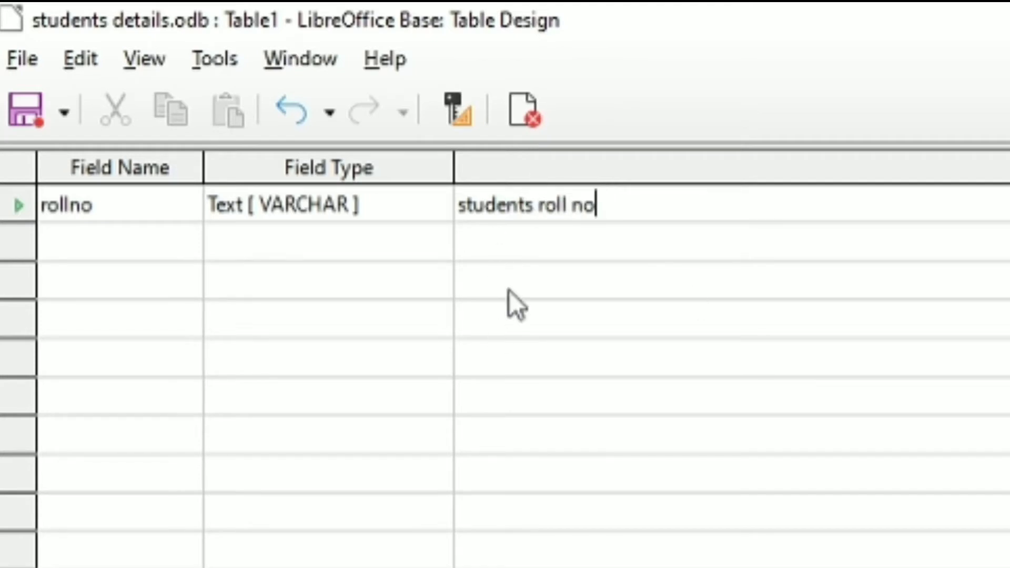
pyautogui.press('Return')
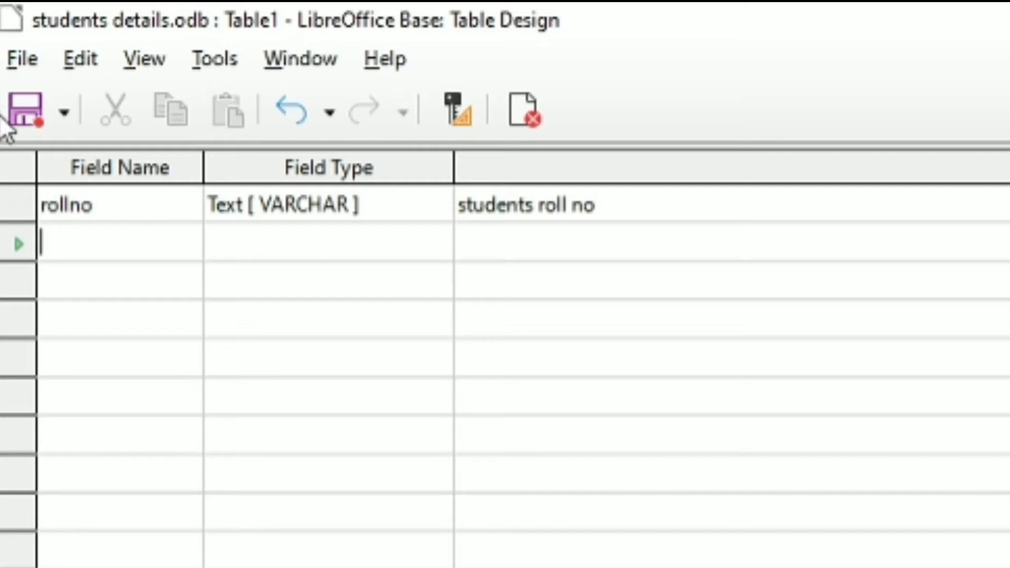
# - Set the rollno field as the table's primary key
pyautogui.rightClick(15, 208)
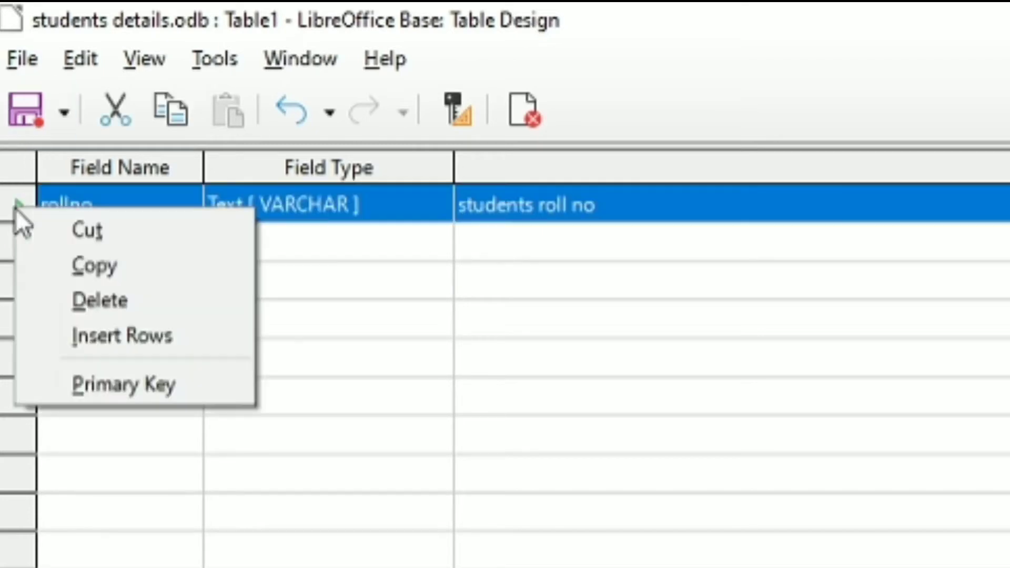
pyautogui.click(82, 384)
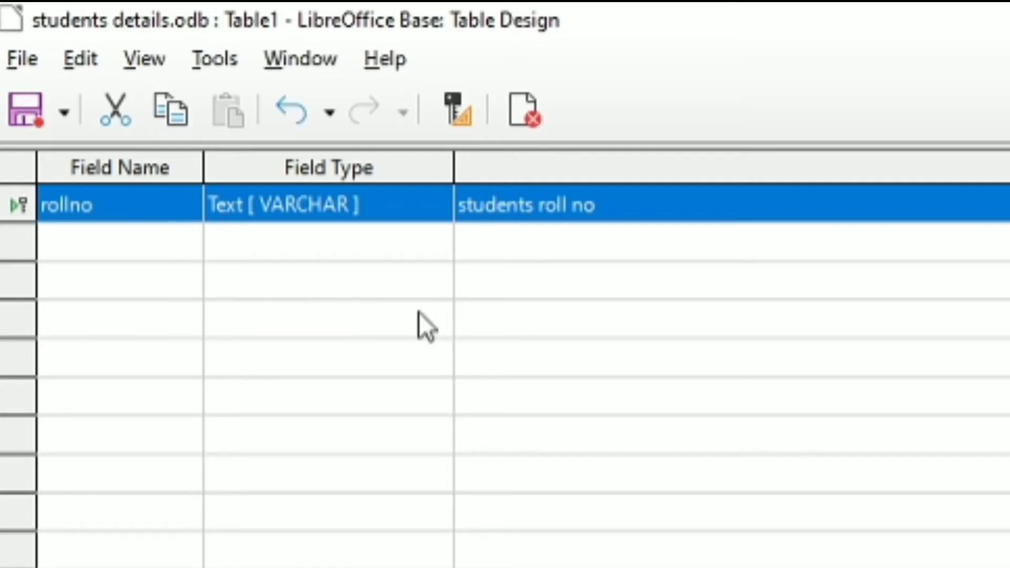
pyautogui.click(84, 240)
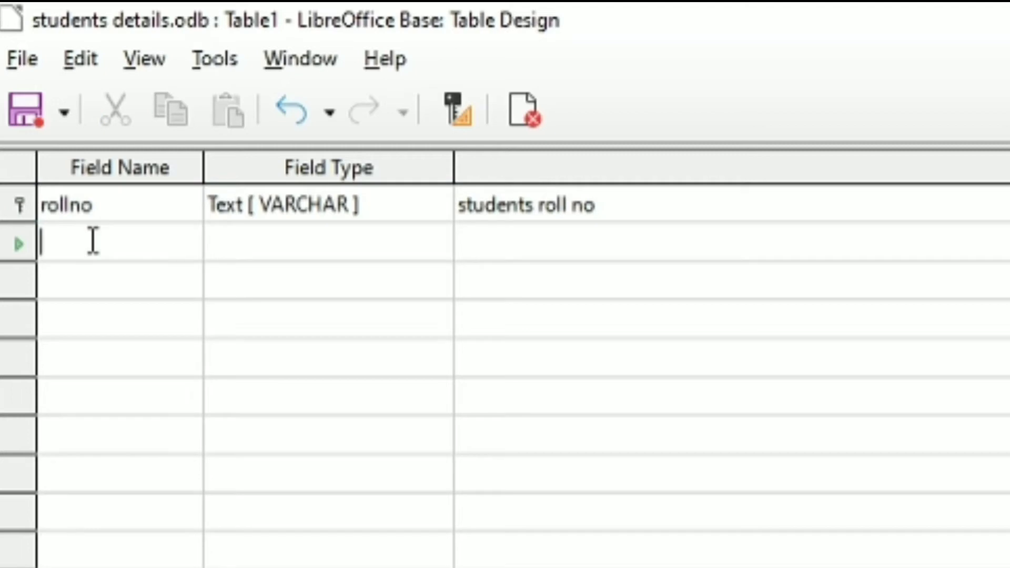
# - Add a studname field with the description 'students name'
pyautogui.write('stud')
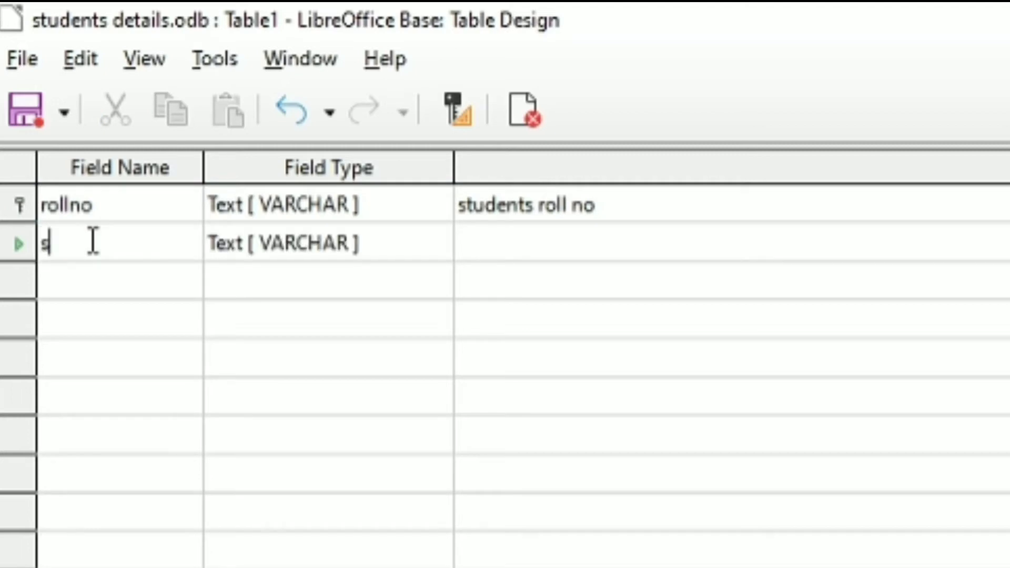
pyautogui.write('name')
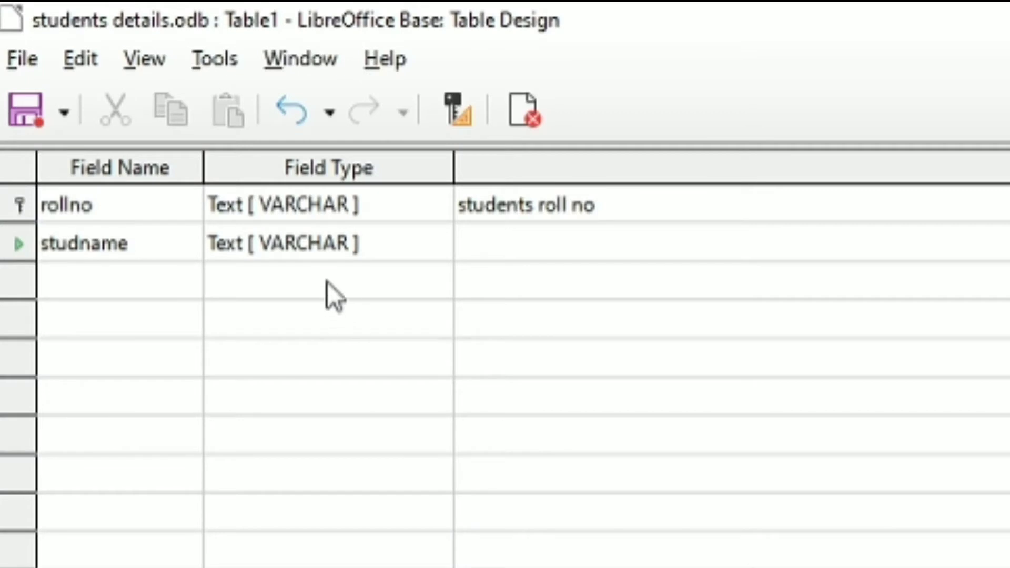
pyautogui.click(598, 242)
pyautogui.write('stu')
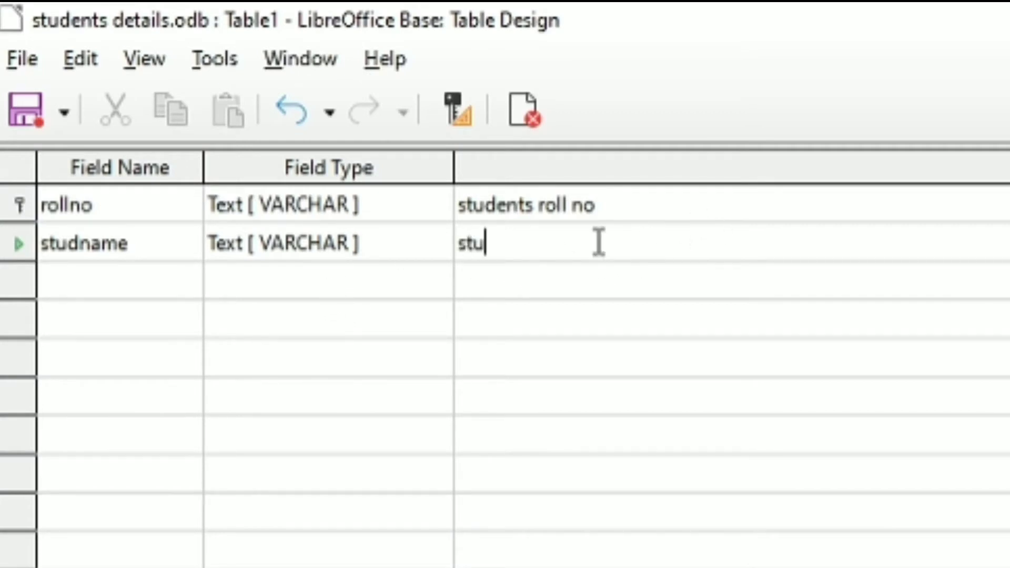
pyautogui.write('dents ')
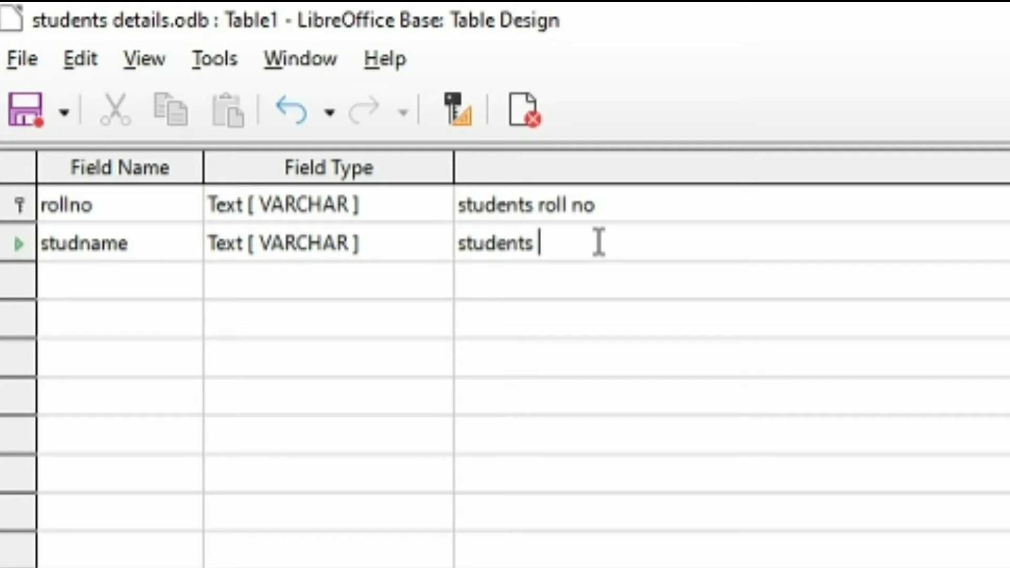
pyautogui.write('name')
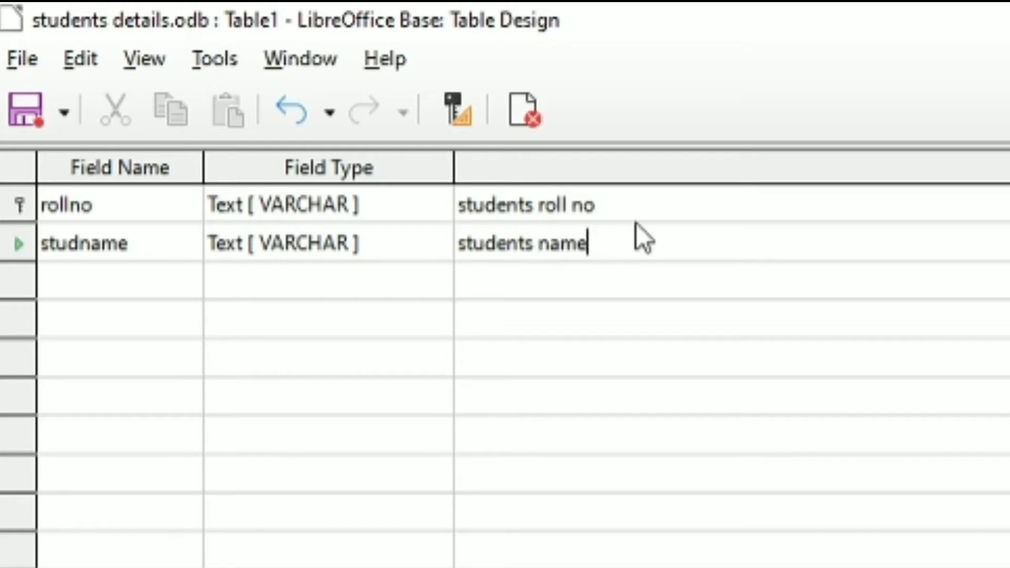
pyautogui.write("'")
pyautogui.press('Return')
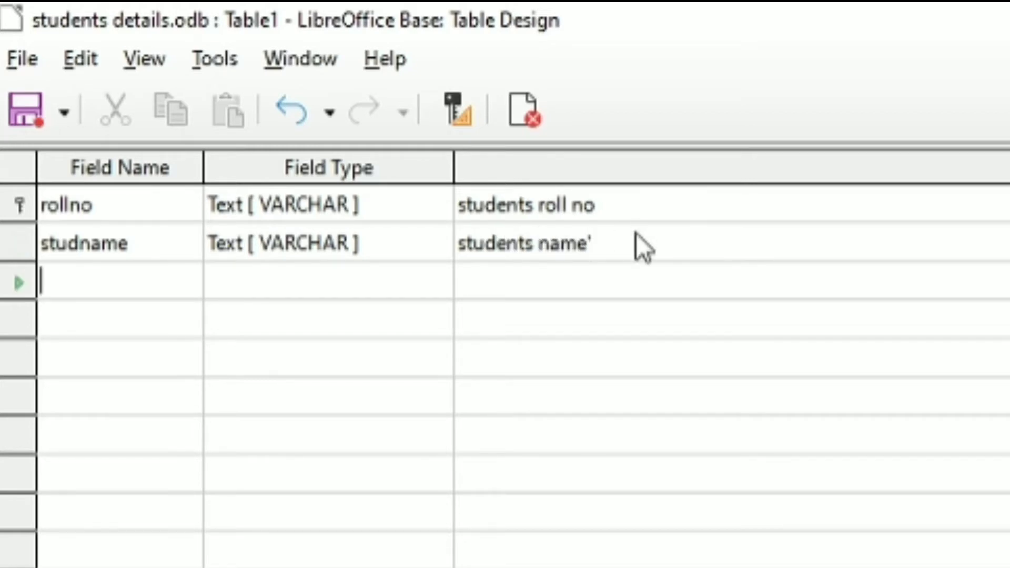
pyautogui.click(637, 234)
pyautogui.click(640, 234)
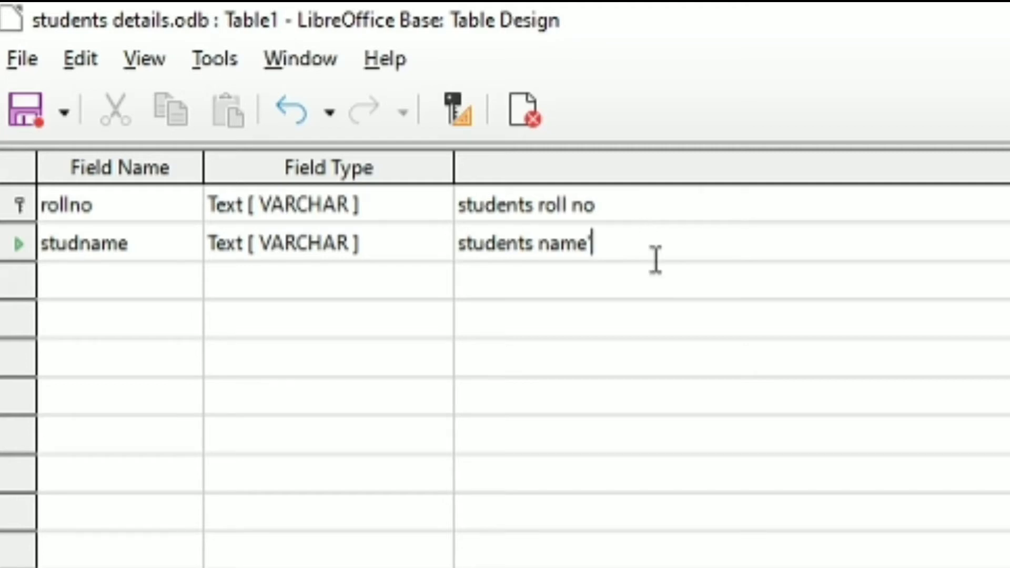
pyautogui.press('BackSpace')
pyautogui.press('Return')
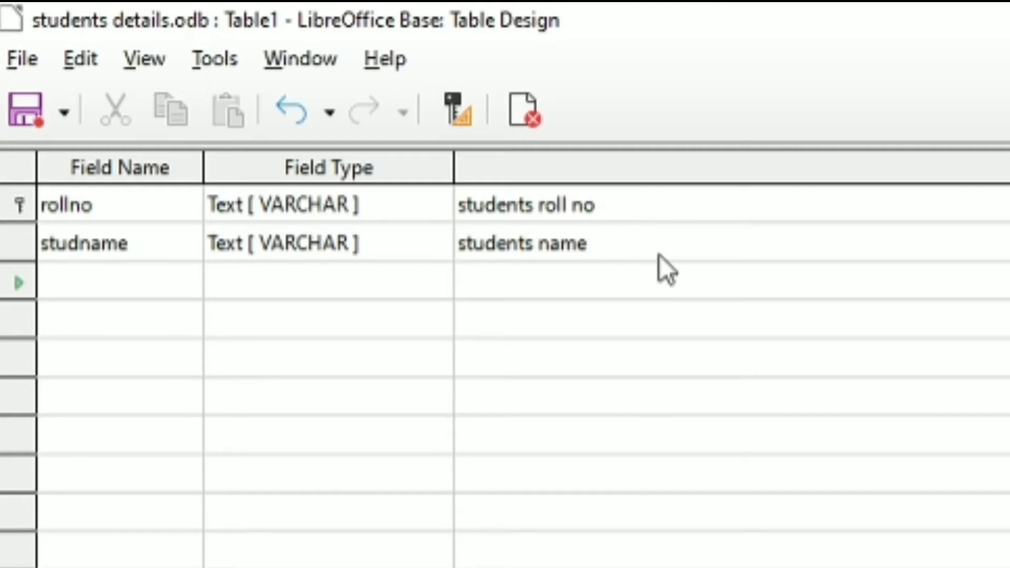
# - Add a class field with the description 'standard'
pyautogui.hotkey('alt', 'Tab')
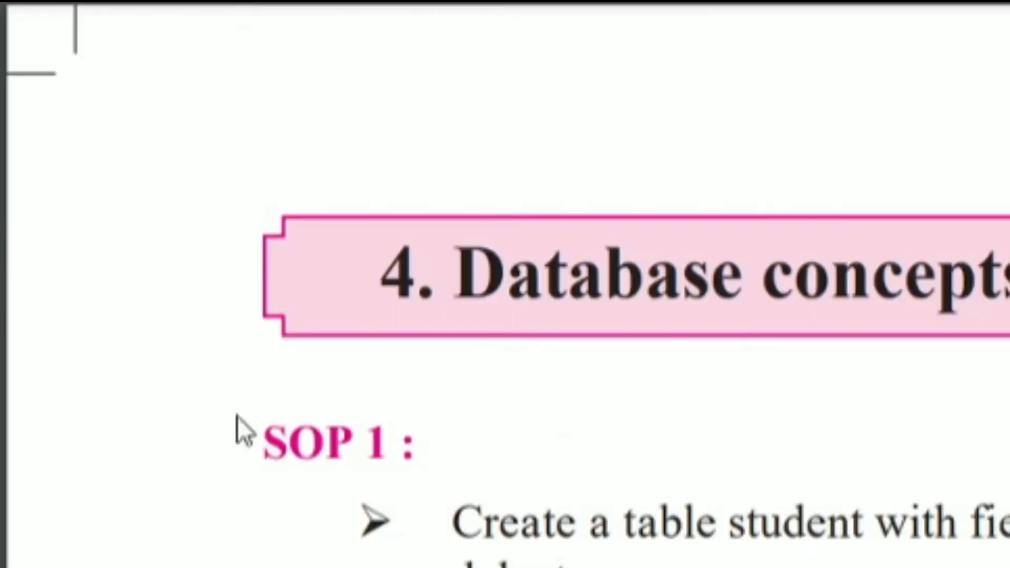
pyautogui.hotkey('alt', 'Tab')
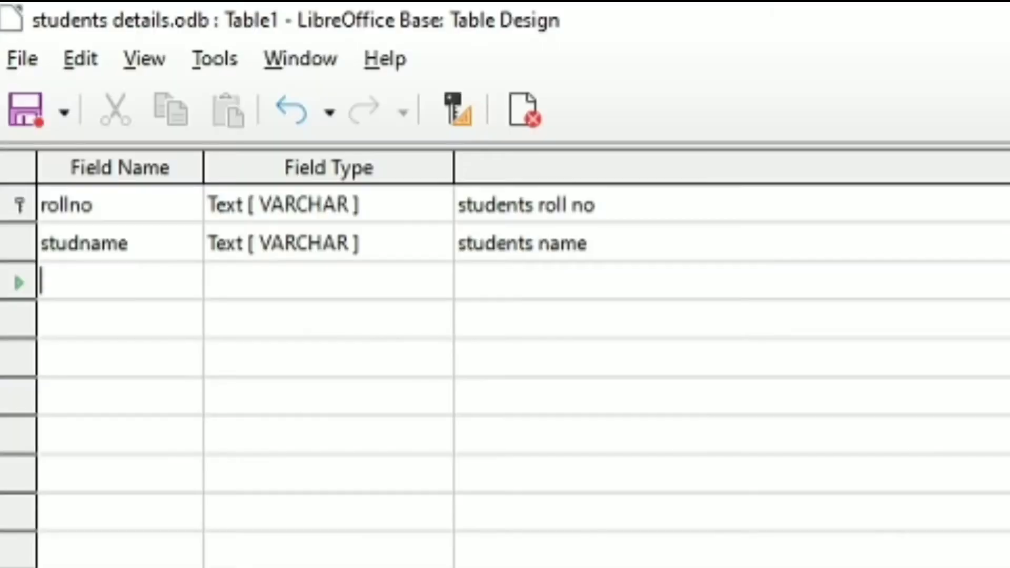
pyautogui.write('class')
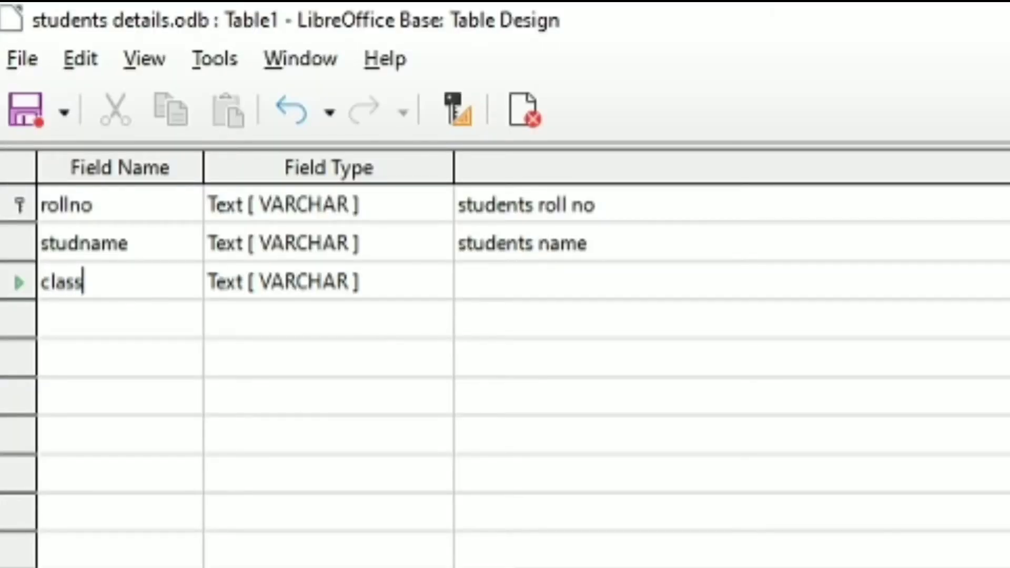
pyautogui.press('Tab')
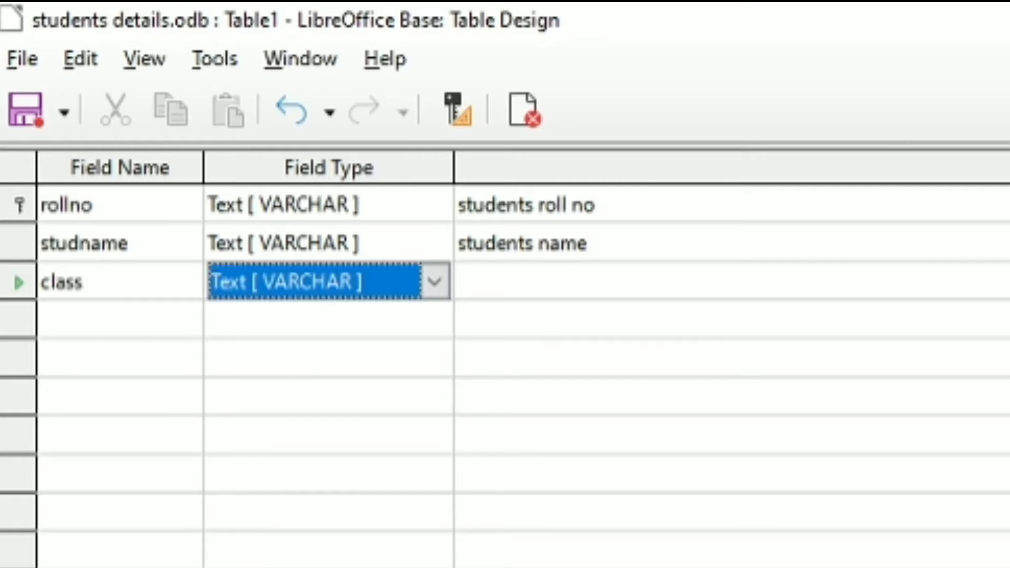
pyautogui.click(500, 280)
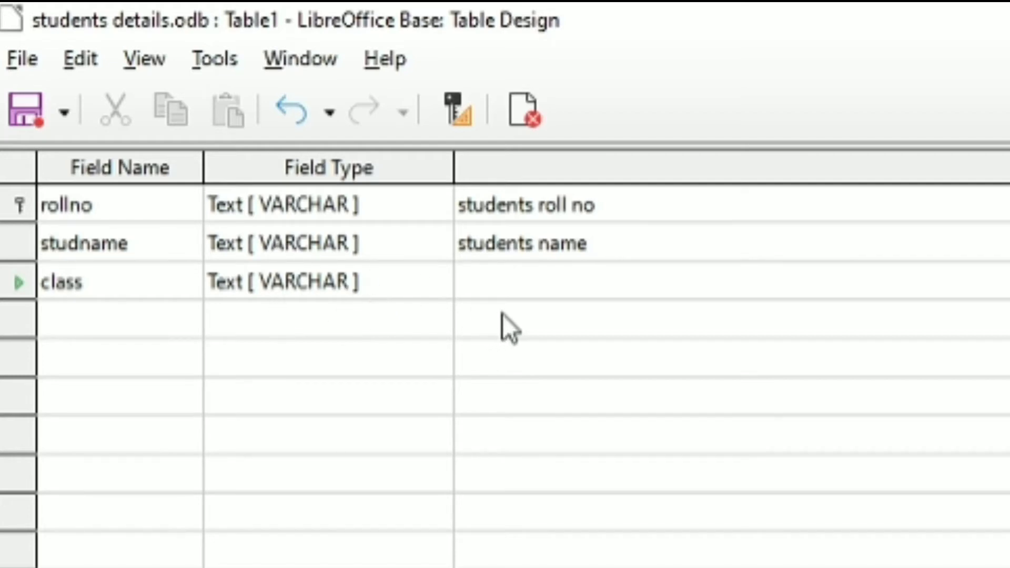
pyautogui.write('stana')
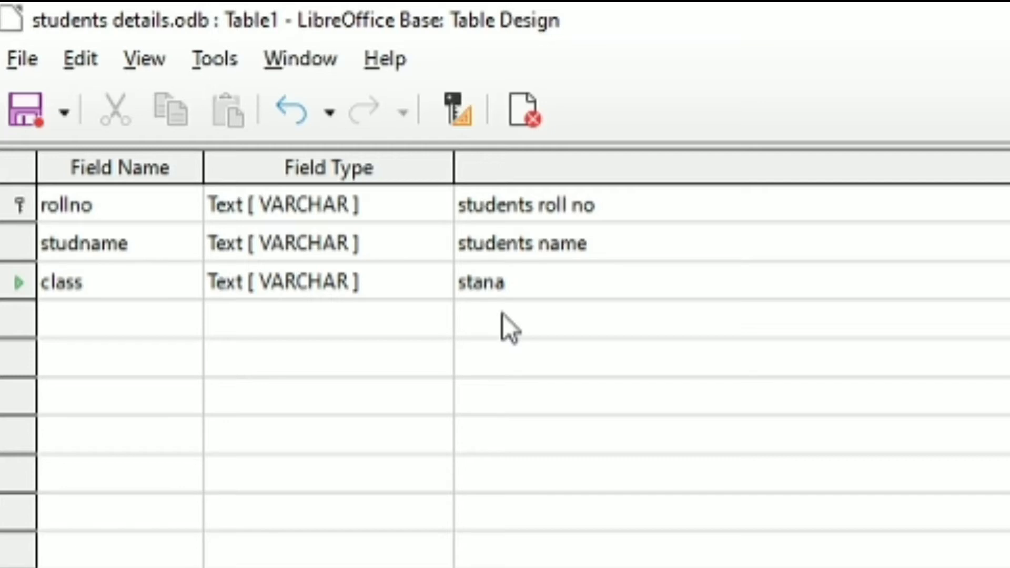
pyautogui.press('BackSpace')
pyautogui.write('dard')
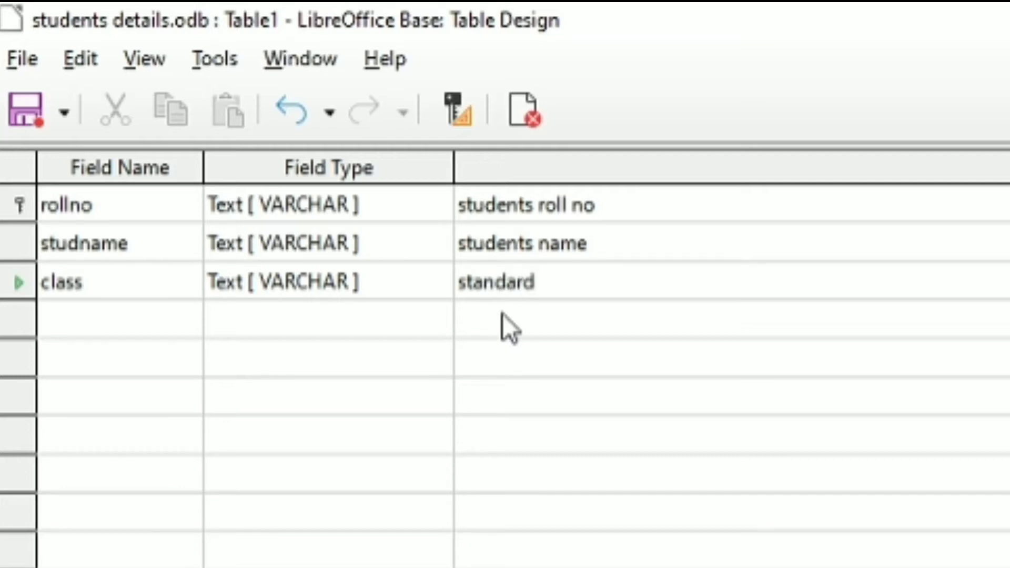
pyautogui.press('Return')
# - Add a div field with the description 'division'
pyautogui.write('div')
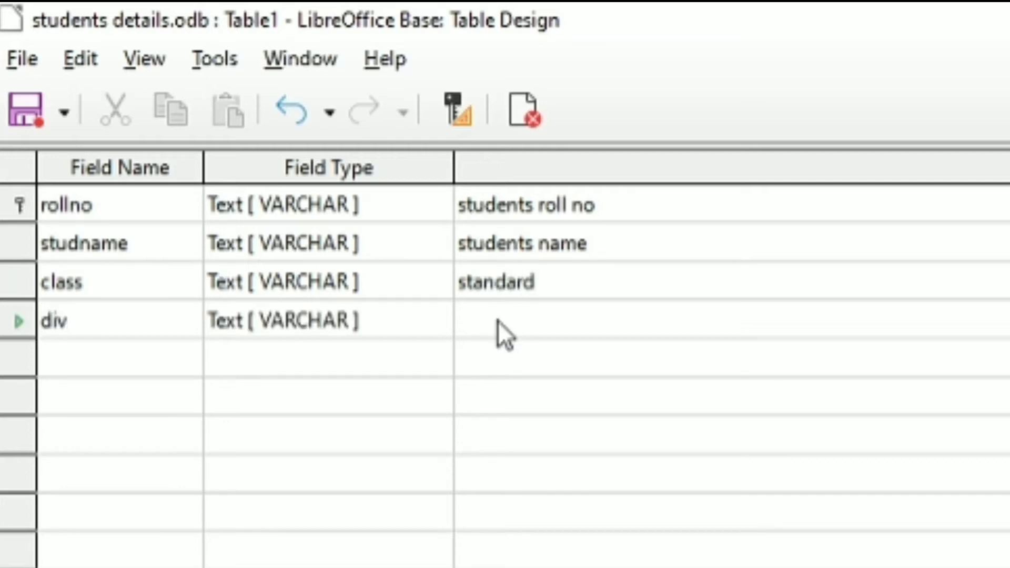
pyautogui.click(497, 316)
pyautogui.write('division')
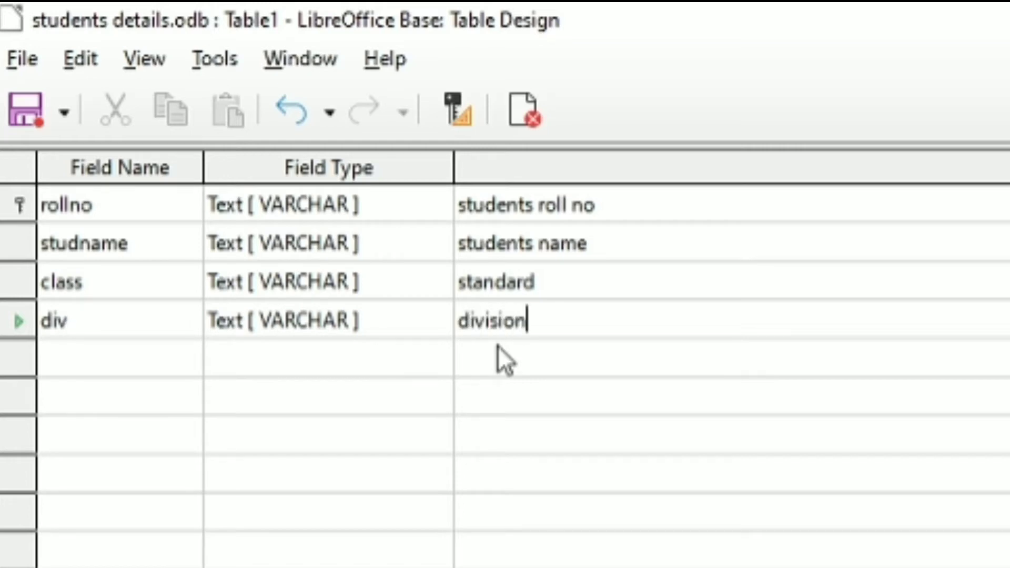
pyautogui.press('Return')
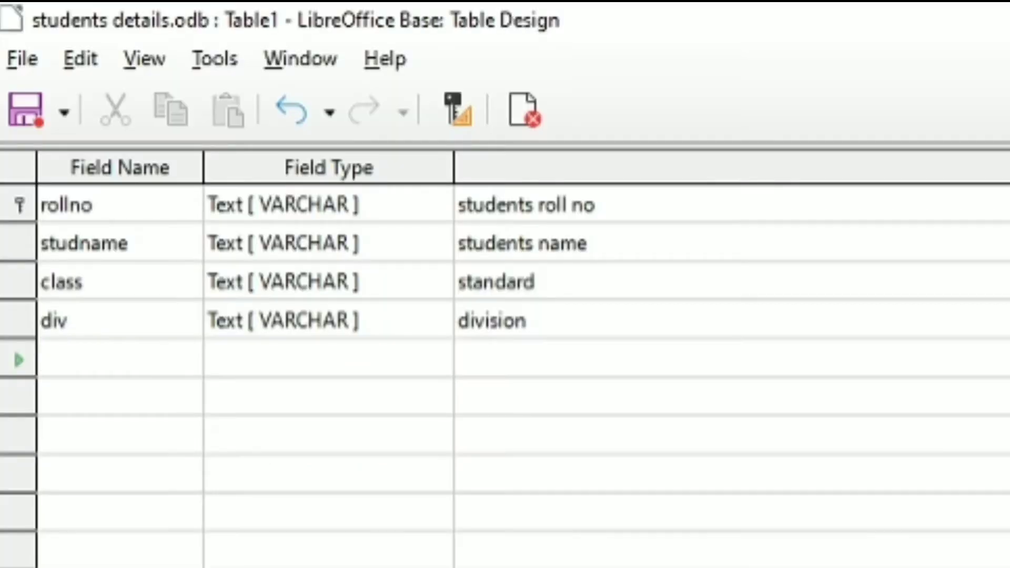
# - Add a city field with the description 'city of residence'
pyautogui.write('cl')
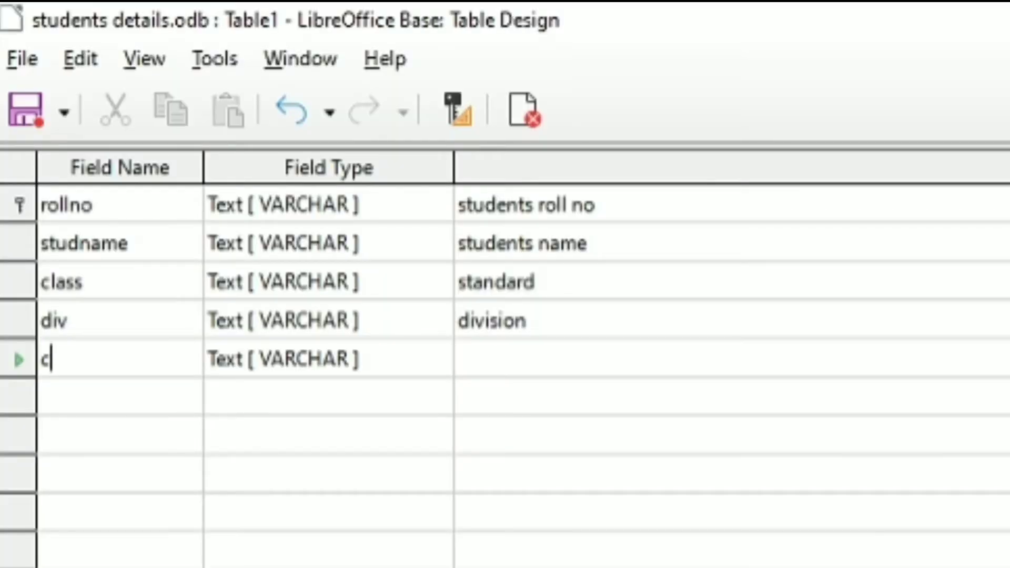
pyautogui.write('yty')
pyautogui.press('BackSpace')
pyautogui.press('BackSpace')
pyautogui.press('BackSpace')
pyautogui.write('ty')
pyautogui.press('Tab')
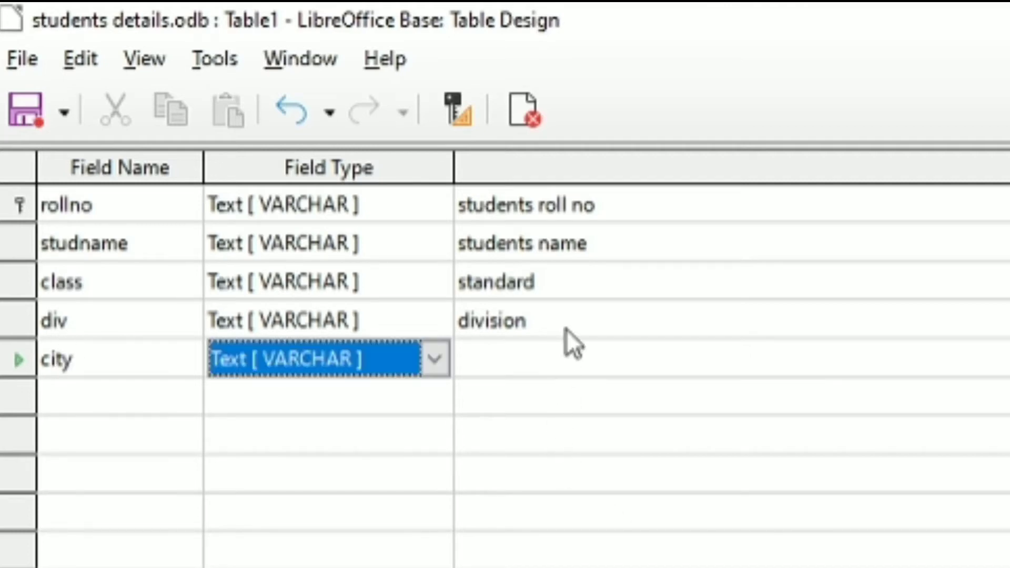
pyautogui.click(600, 359)
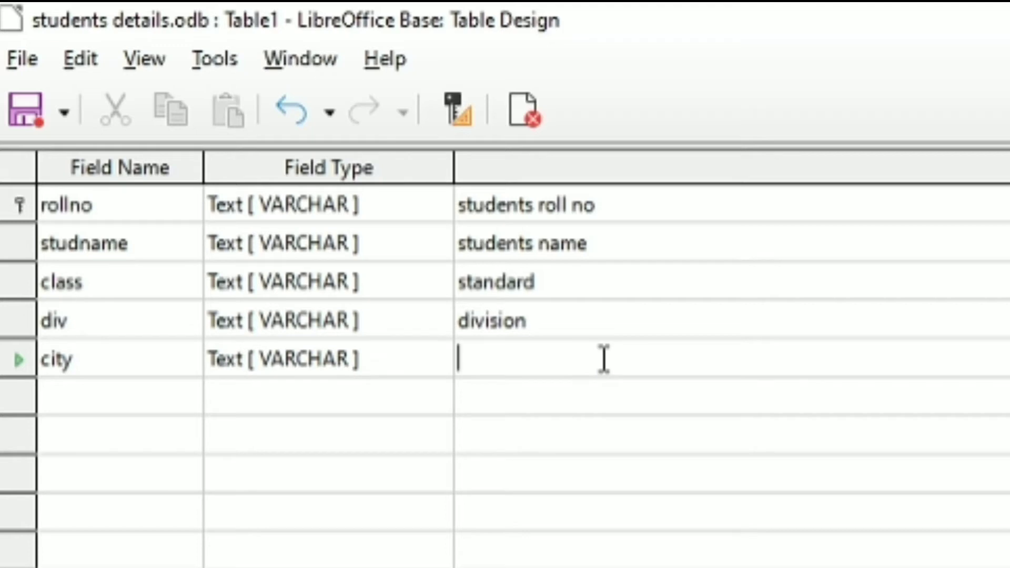
pyautogui.write('city')
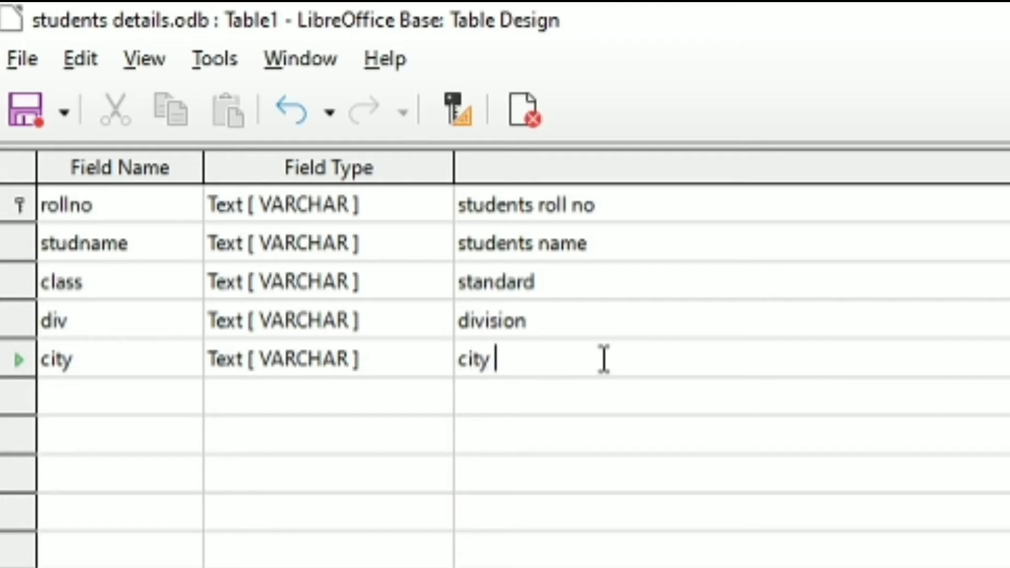
pyautogui.write(' of r')
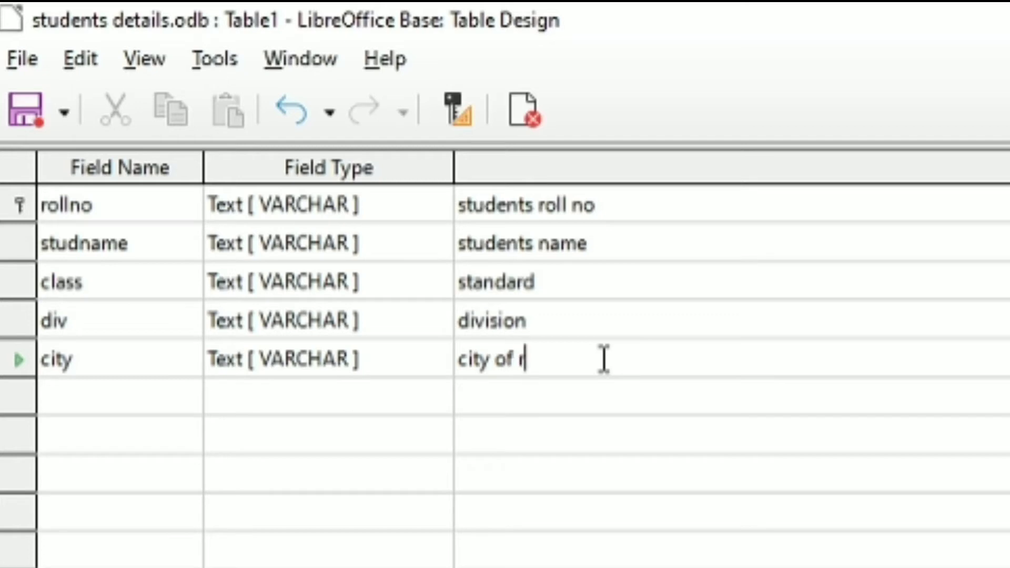
pyautogui.write('esidence')
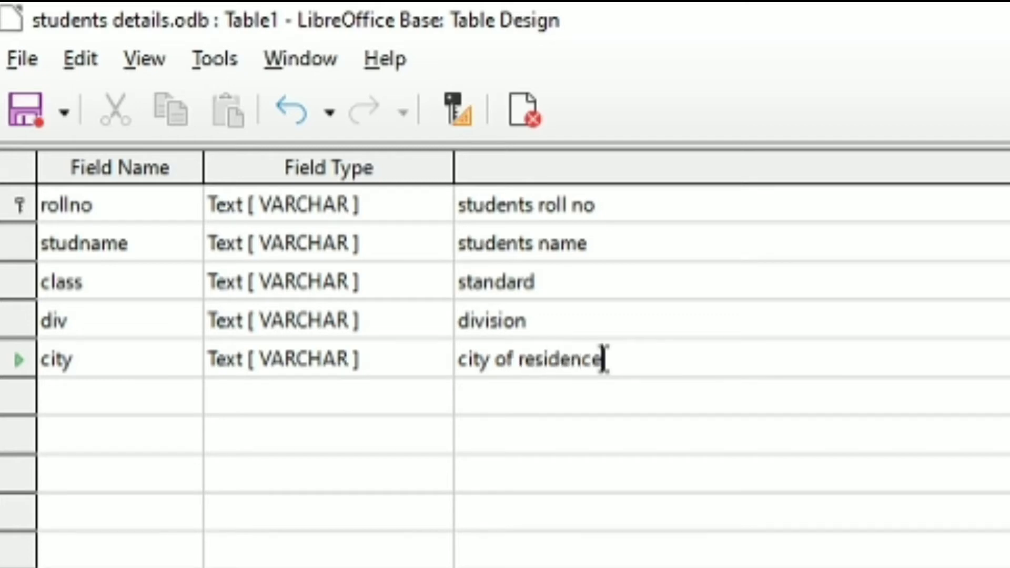
pyautogui.press('Return')
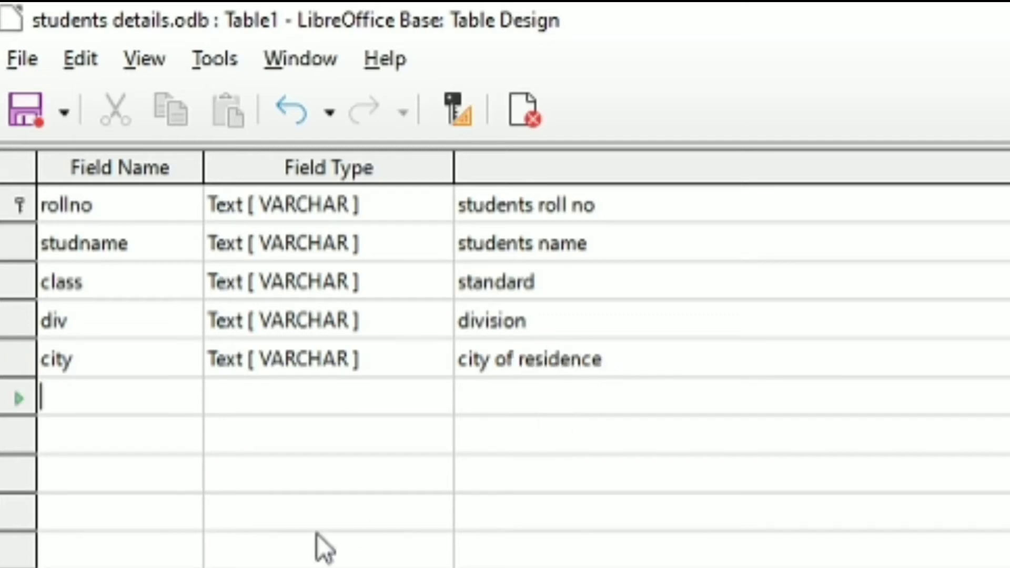
# - Add a dob field of type Date [ DATE ] with the description 'date of birth'
pyautogui.write('dob')
pyautogui.press('Return')
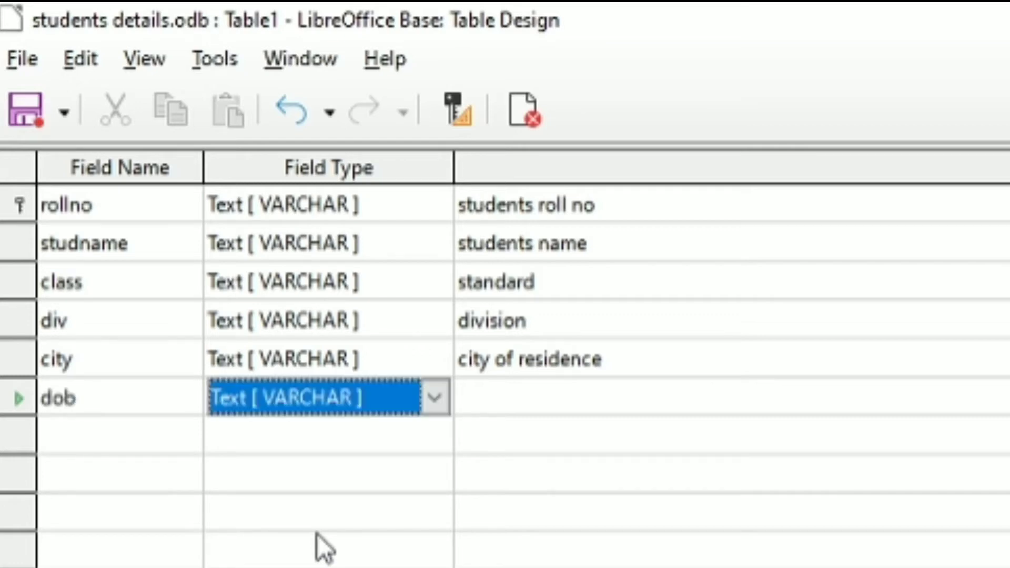
pyautogui.click(444, 398)
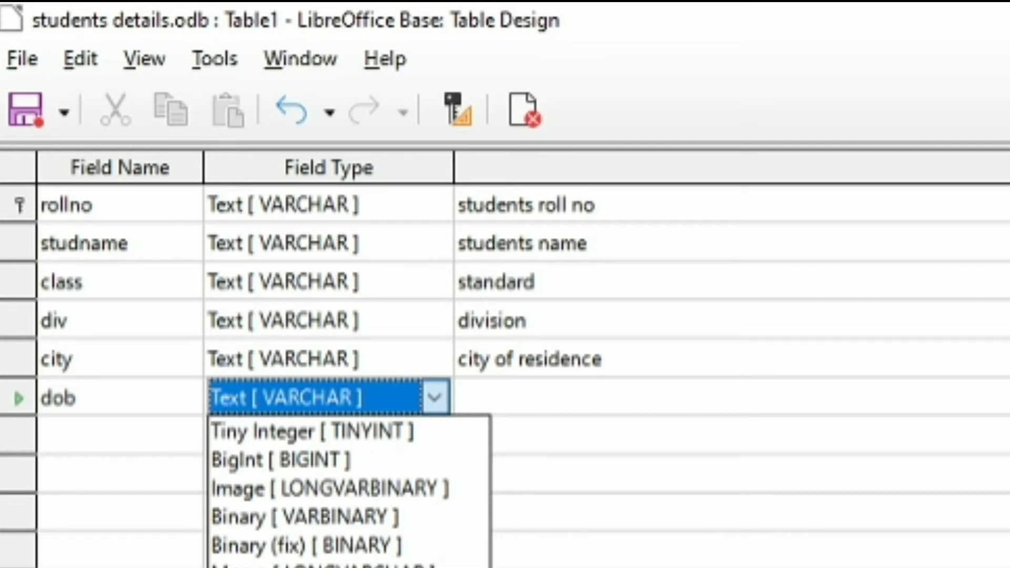
pyautogui.click(242, 566)
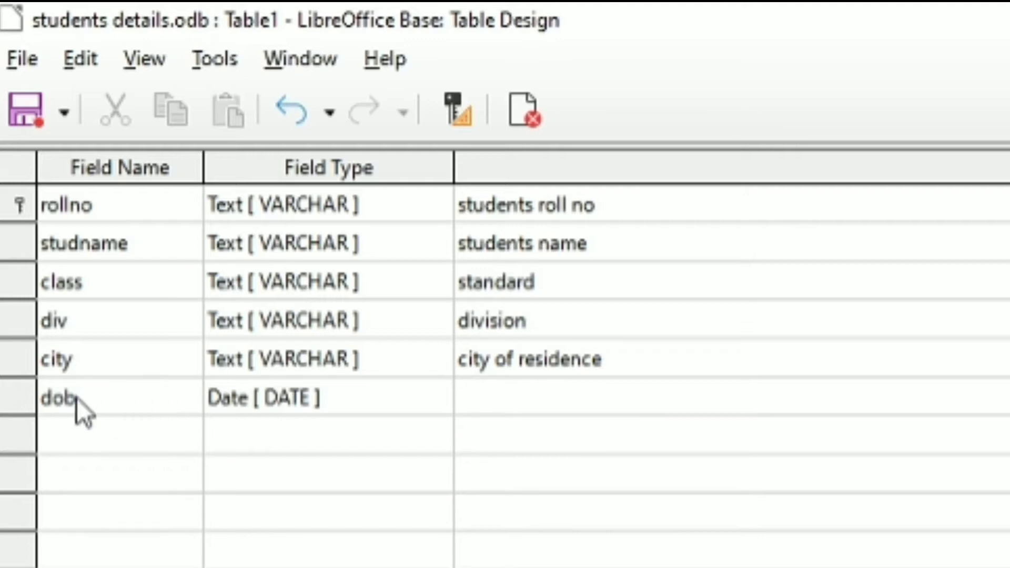
pyautogui.click(545, 400)
pyautogui.write('date ')
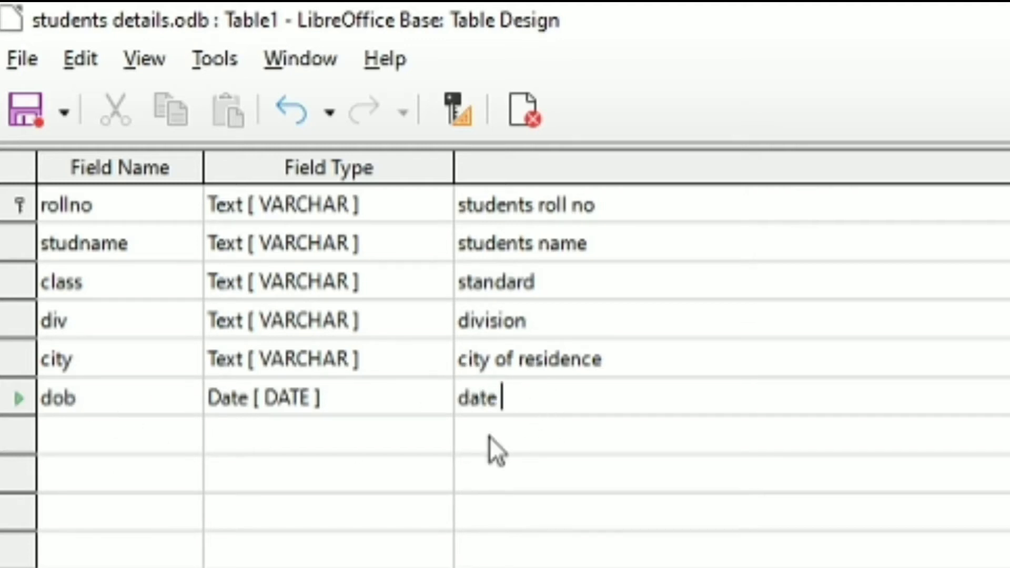
pyautogui.write('of birt')
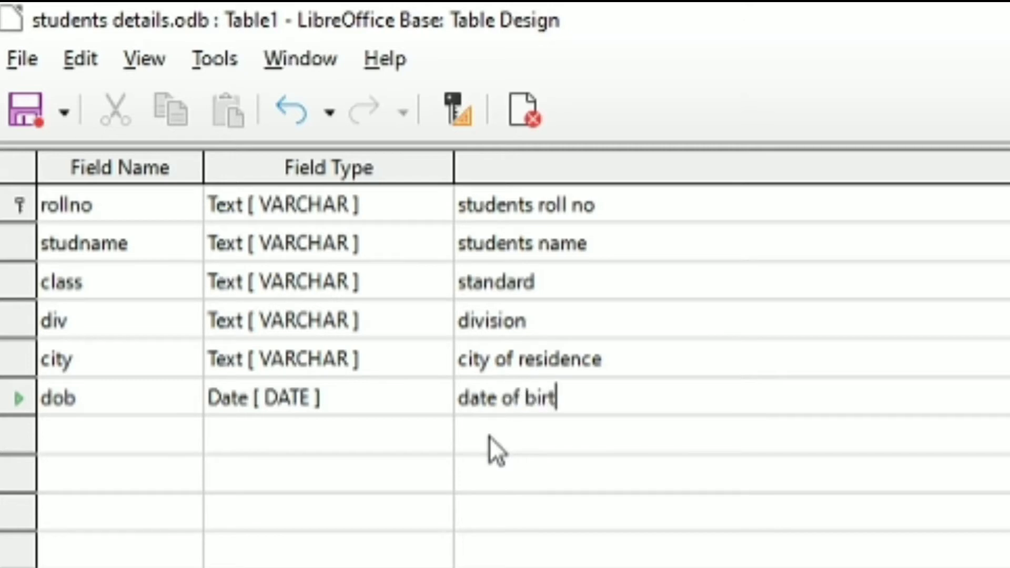
pyautogui.write('h')
# - Toggle the studname field's Entry required property to Yes and back to No
pyautogui.click(80, 242)
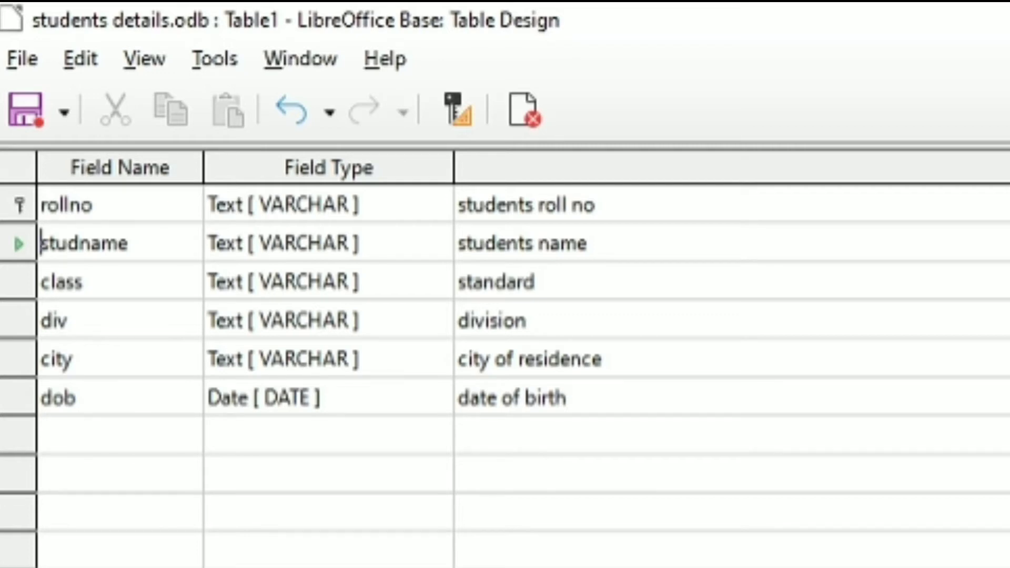
pyautogui.moveTo(451, 293); pyautogui.dragTo(449, 259)
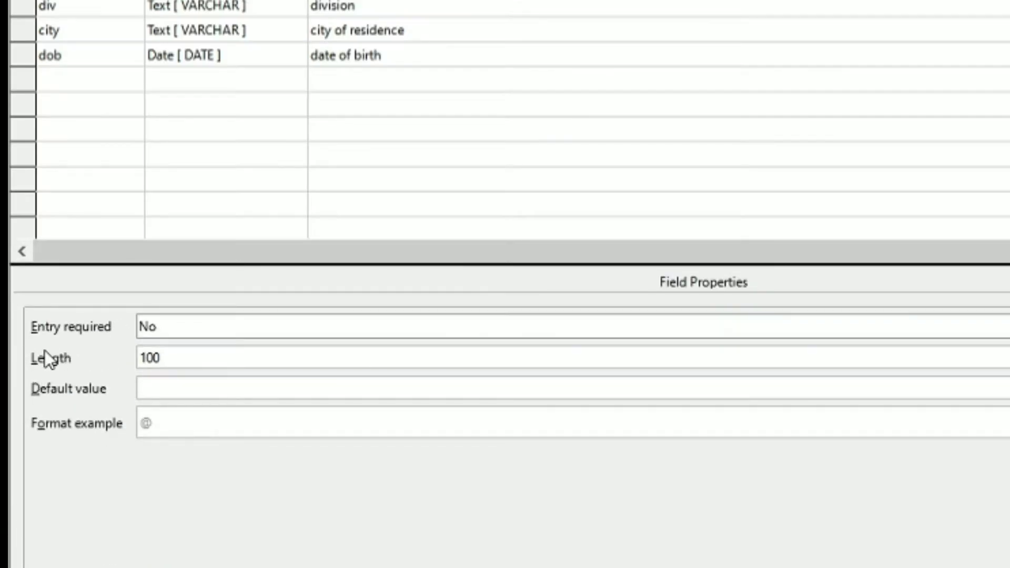
pyautogui.click(146, 330)
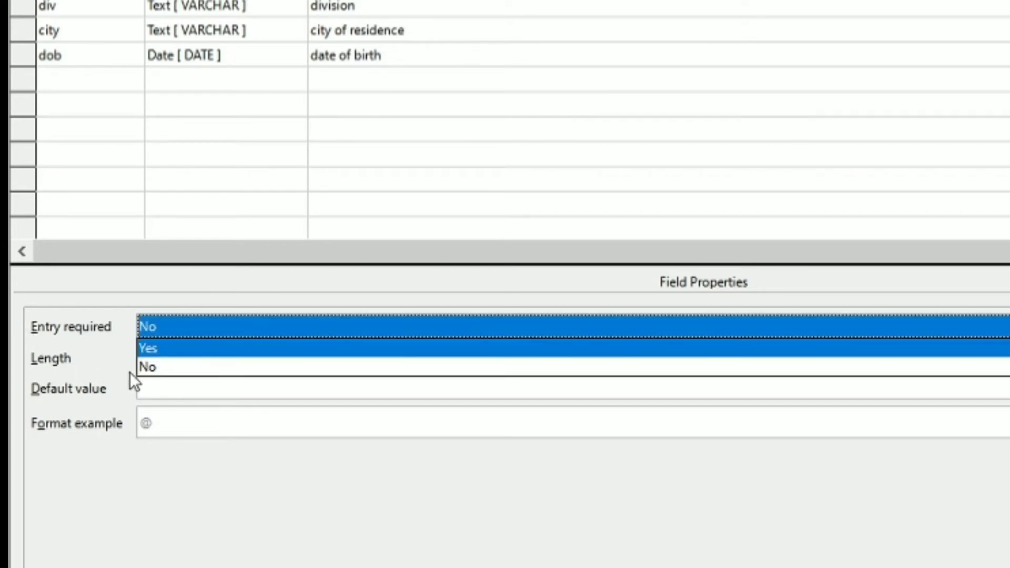
pyautogui.click(162, 349)
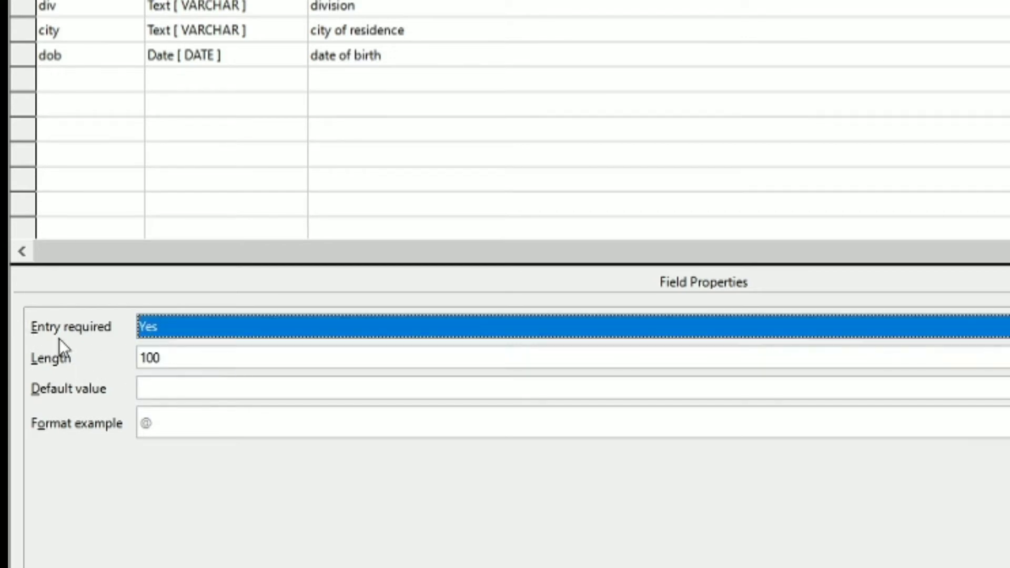
pyautogui.click(146, 329)
pyautogui.click(170, 368)
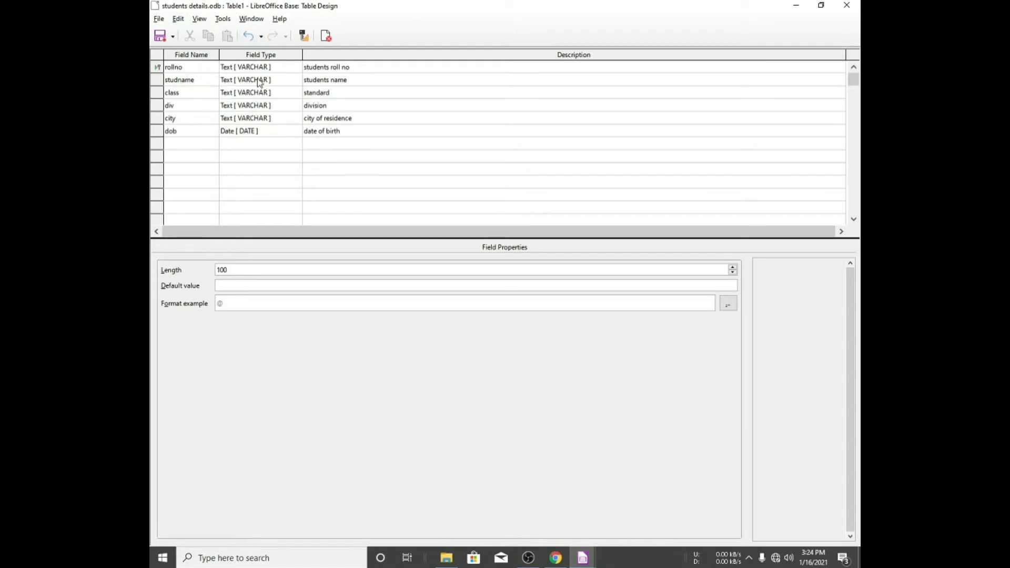
# - Save the table under the name 'students details'
pyautogui.hotkey('ctrl', 's')
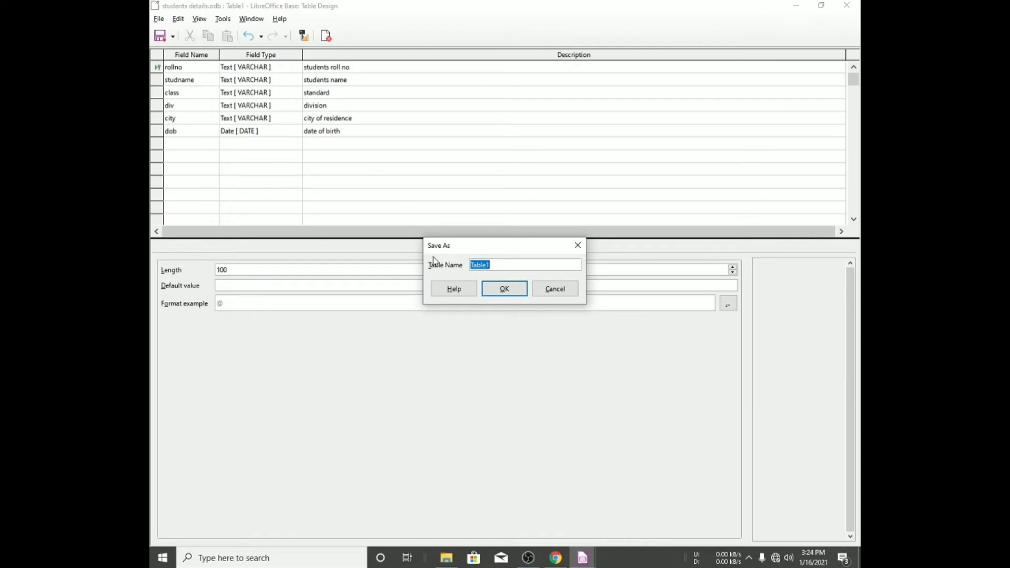
pyautogui.write('studen6t')
pyautogui.press('BackSpace')
pyautogui.press('BackSpace')
pyautogui.write('tsd')
pyautogui.press('BackSpace')
pyautogui.write('details')
pyautogui.click(510, 288)
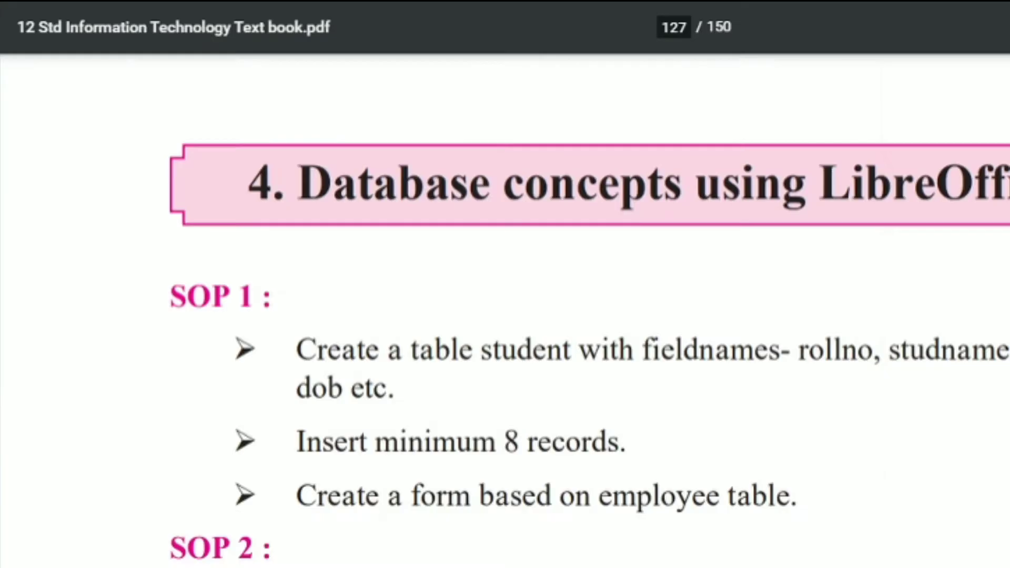
# - Open the students details table for data entry
pyautogui.hotkey('alt', 'Tab')
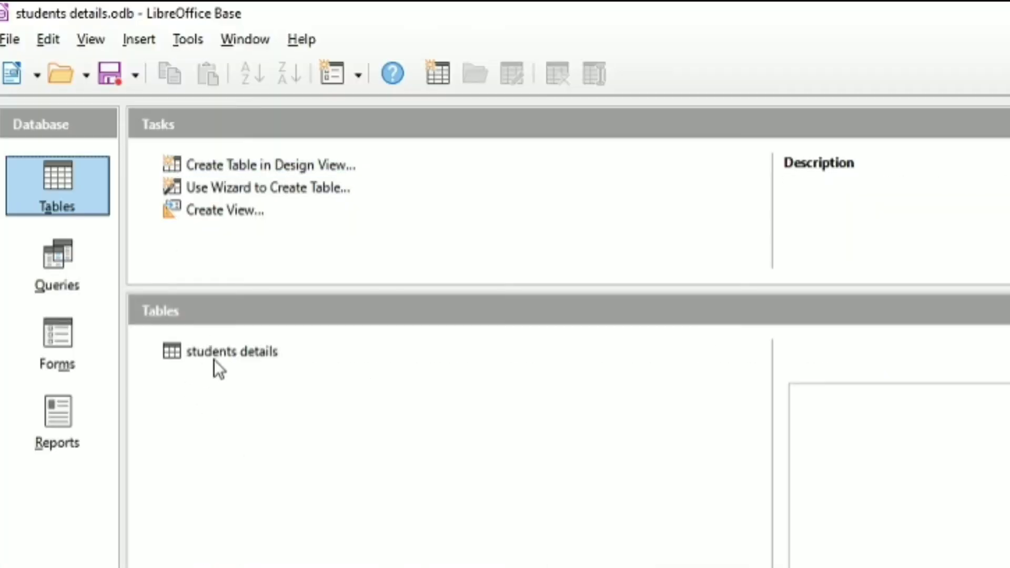
pyautogui.doubleClick(213, 353)
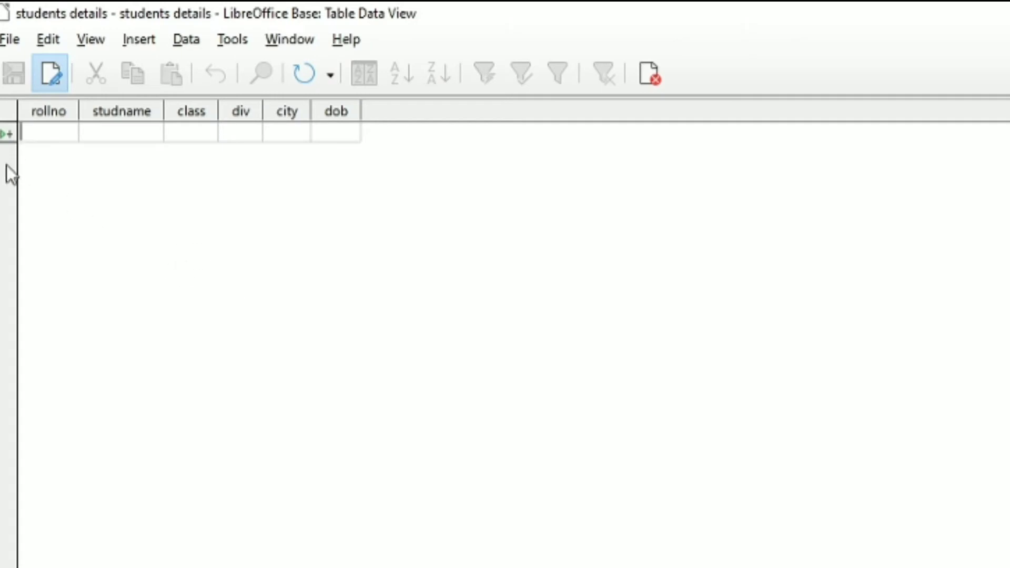
# - Enter roll numbers 1 through 8 in the rollno column for eight records
pyautogui.write('1')
pyautogui.press('Down')
pyautogui.write('2')
pyautogui.press('Down')
pyautogui.write('3')
pyautogui.press('Down')
pyautogui.write('4')
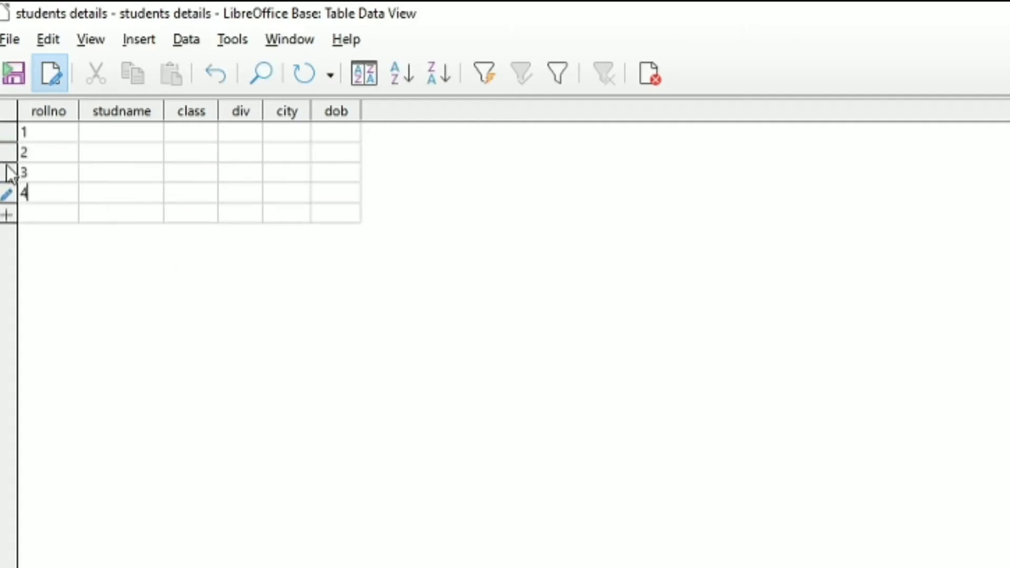
pyautogui.press('Down')
pyautogui.write('5')
pyautogui.press('Down')
pyautogui.write('6')
pyautogui.press('Down')
pyautogui.write('7')
pyautogui.press('Down')
pyautogui.write('8')
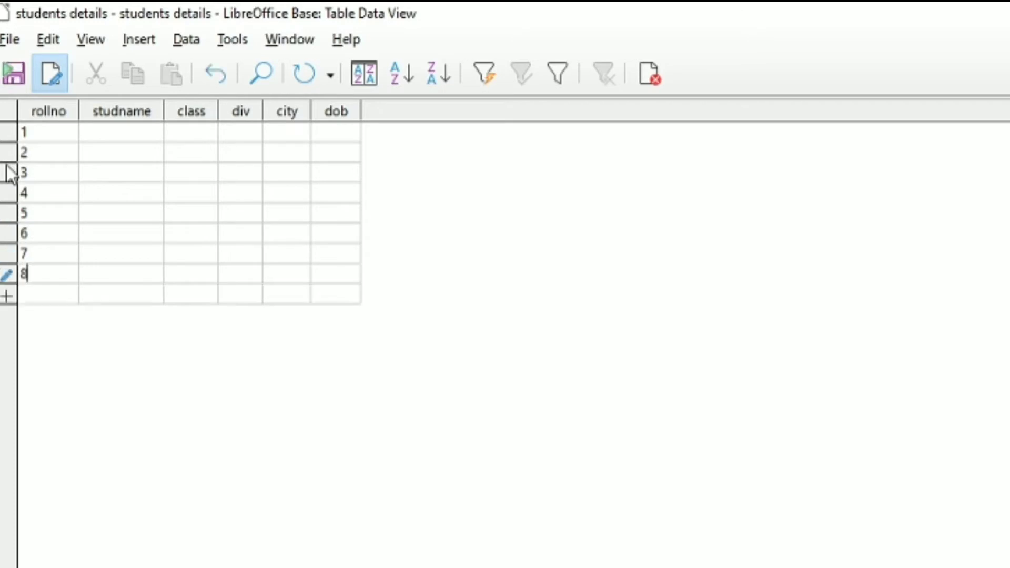
pyautogui.press('Down')
# - Enter student names a through h in the studname column
pyautogui.click(101, 133)
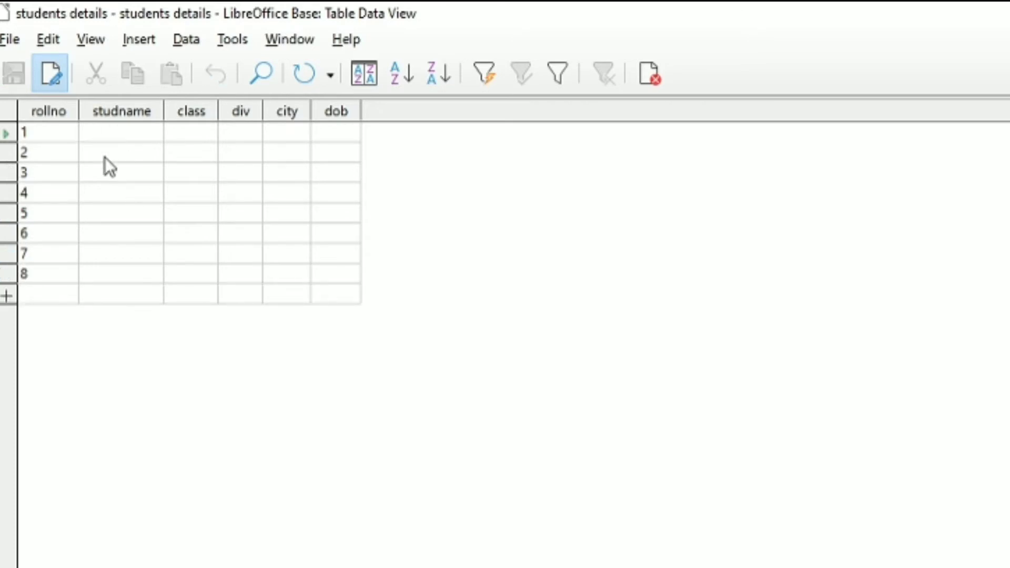
pyautogui.write('a')
pyautogui.press('Down')
pyautogui.write('b')
pyautogui.press('Down')
pyautogui.write('c')
pyautogui.press('Down')
pyautogui.write('d')
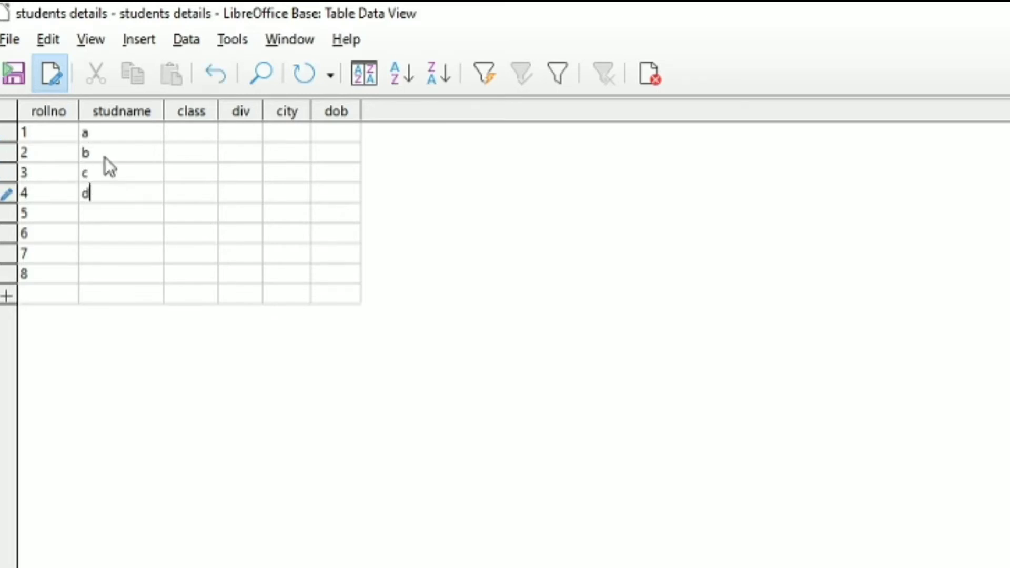
pyautogui.press('Down')
pyautogui.write('e')
pyautogui.press('Down')
pyautogui.write('f')
pyautogui.press('Down')
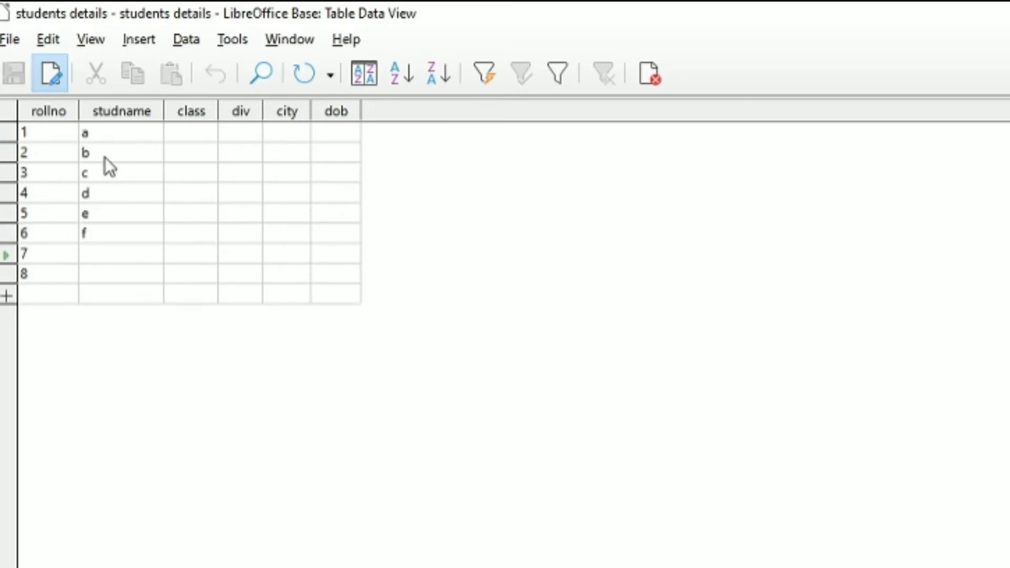
pyautogui.write('g')
pyautogui.press('Down')
pyautogui.write('h')
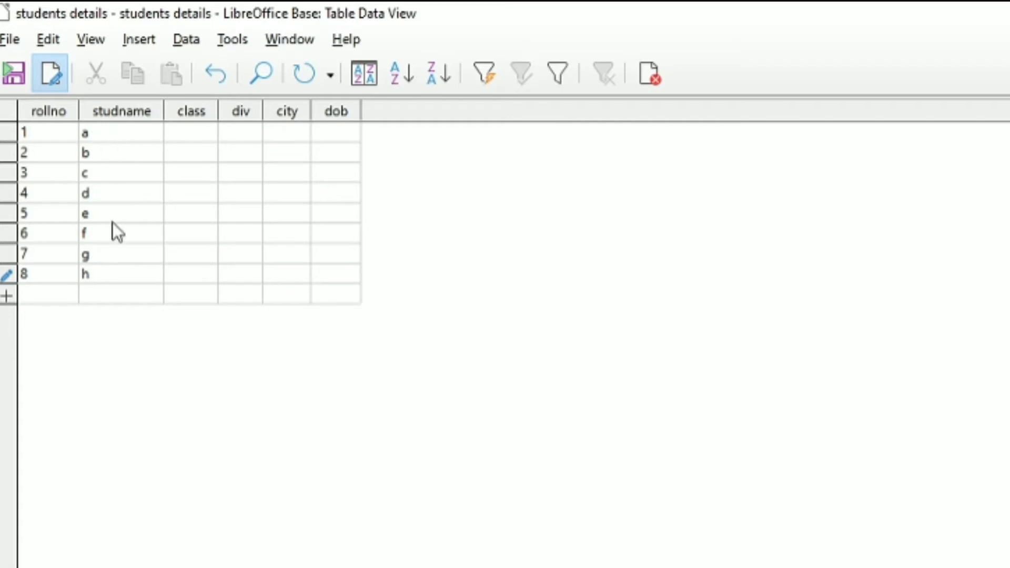
# - Fill the class column with 11, 12, 11, 12, 12, 12, 12, 12 for the eight records
pyautogui.click(114, 136)
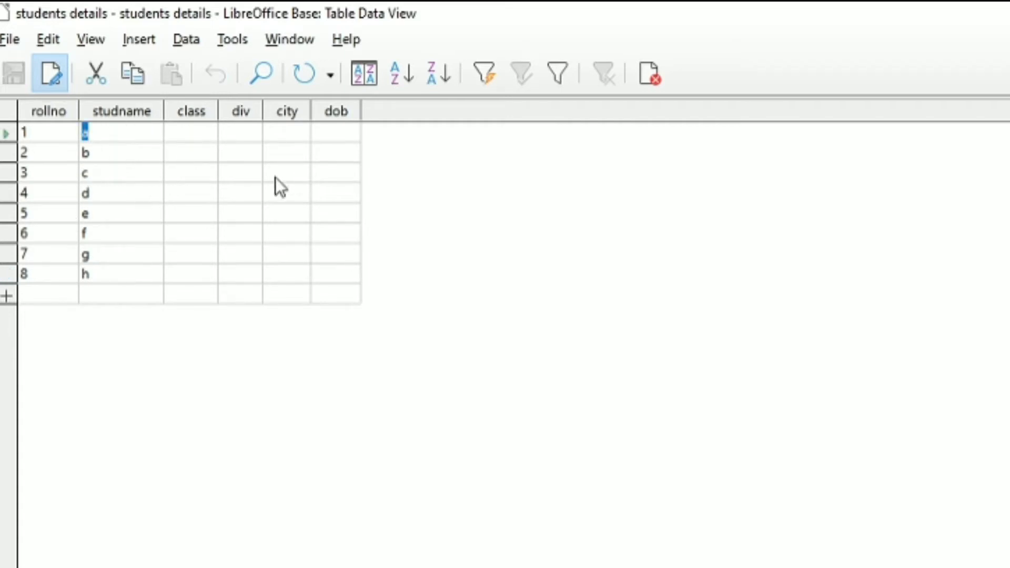
pyautogui.click(198, 130)
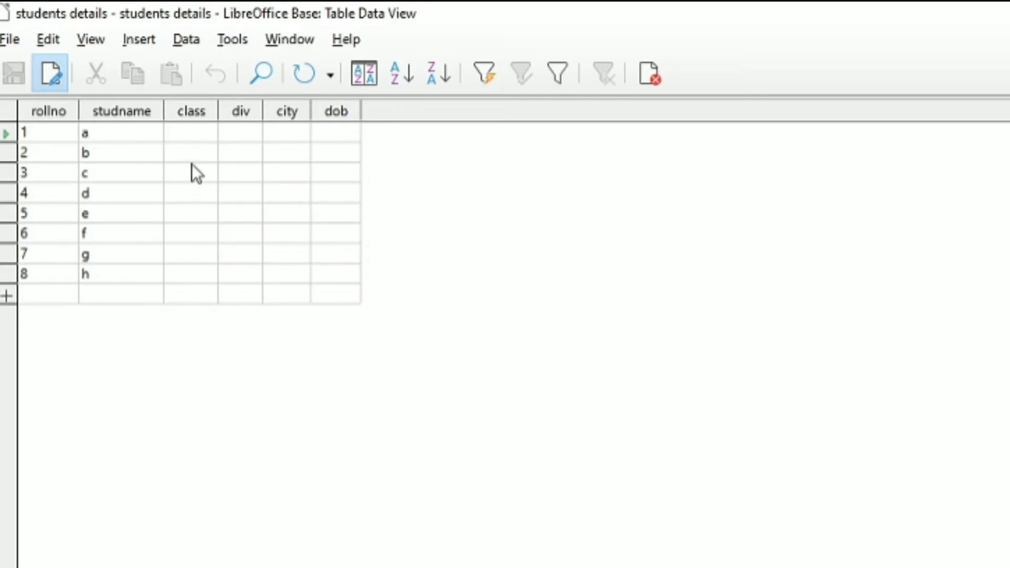
pyautogui.write('XI')
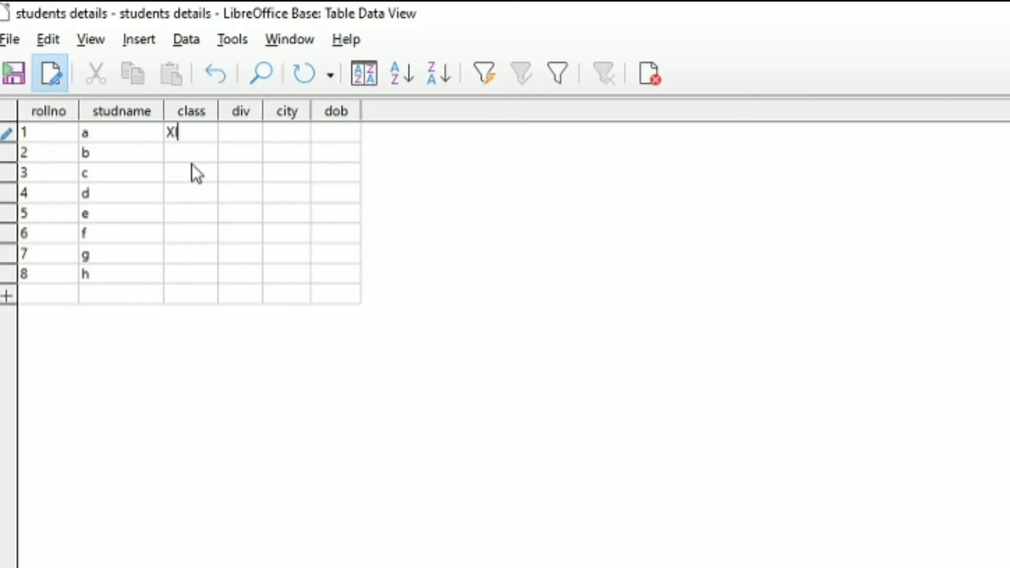
pyautogui.press('BackSpace')
pyautogui.press('BackSpace')
pyautogui.write('11')
pyautogui.press('Down')
pyautogui.write('12')
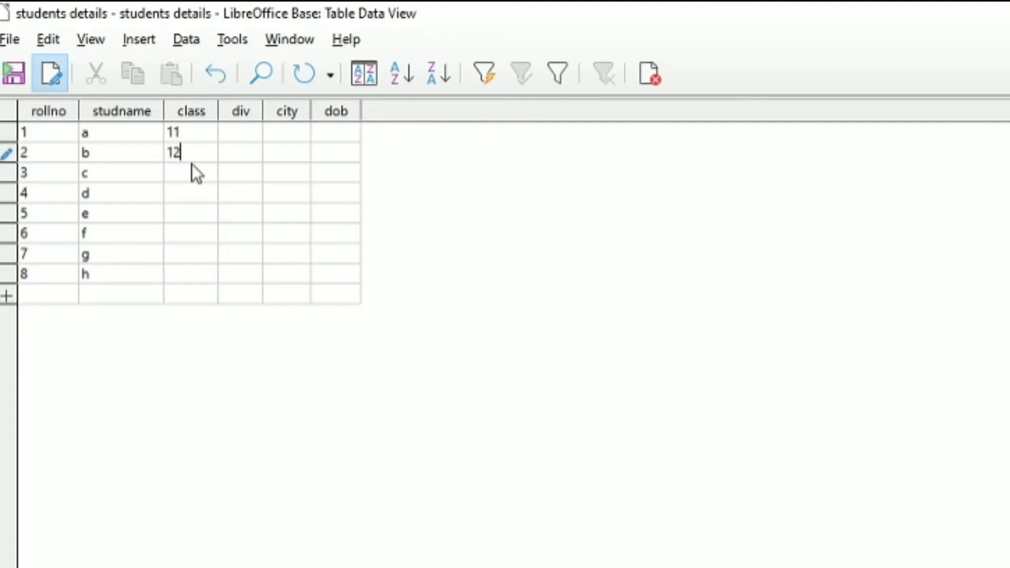
pyautogui.press('Down')
pyautogui.write('11')
pyautogui.press('Down')
pyautogui.write('12')
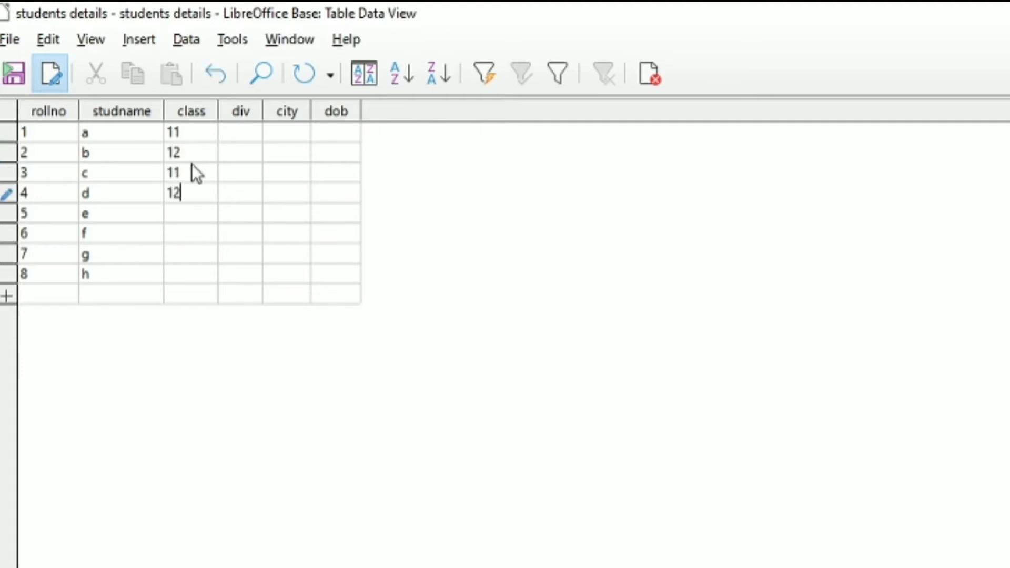
pyautogui.press('Down')
pyautogui.write('12')
pyautogui.press('Down')
pyautogui.write('12')
pyautogui.press('Down')
pyautogui.write('12')
pyautogui.press('Down')
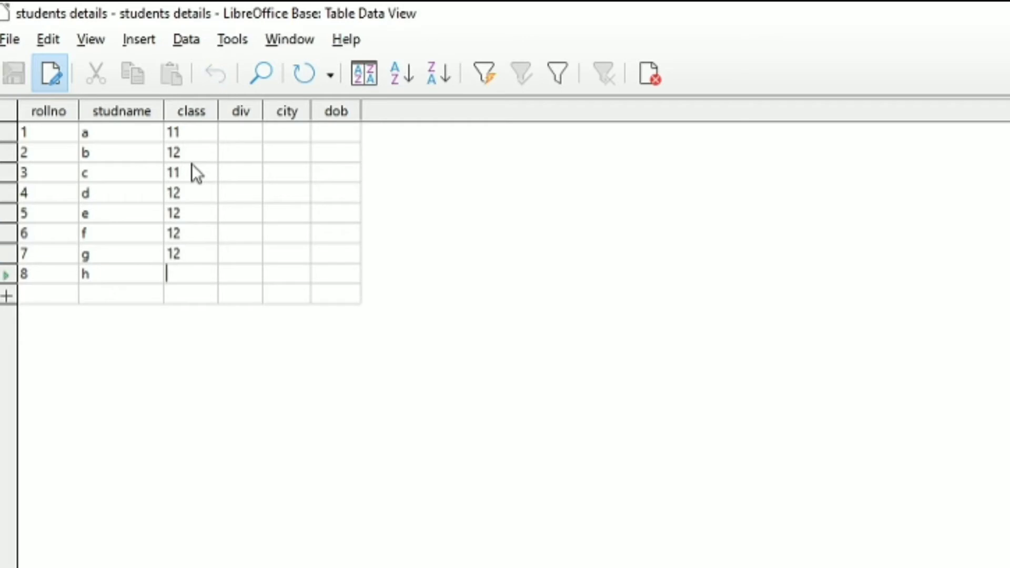
pyautogui.write('12')
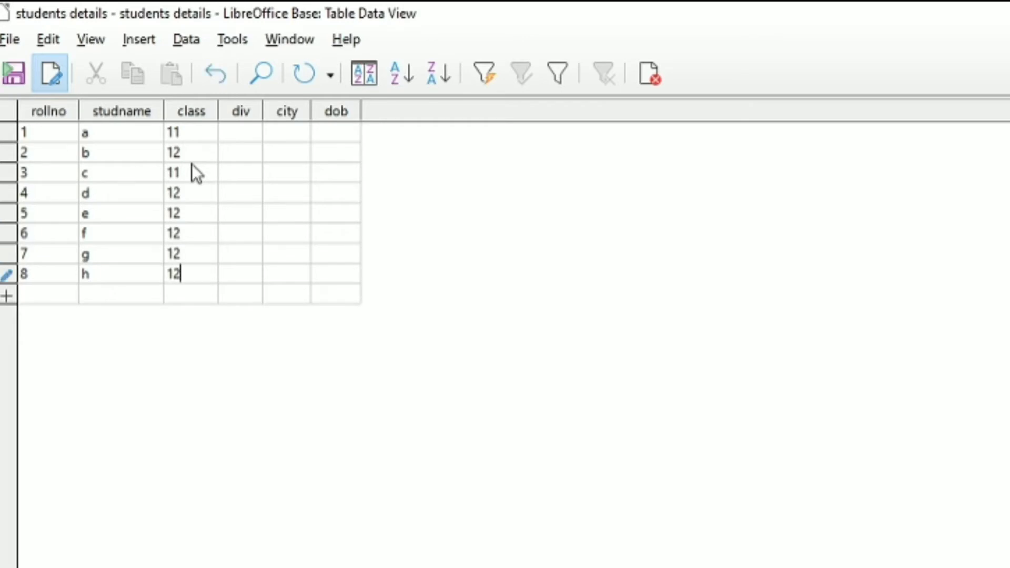
pyautogui.click(244, 131)
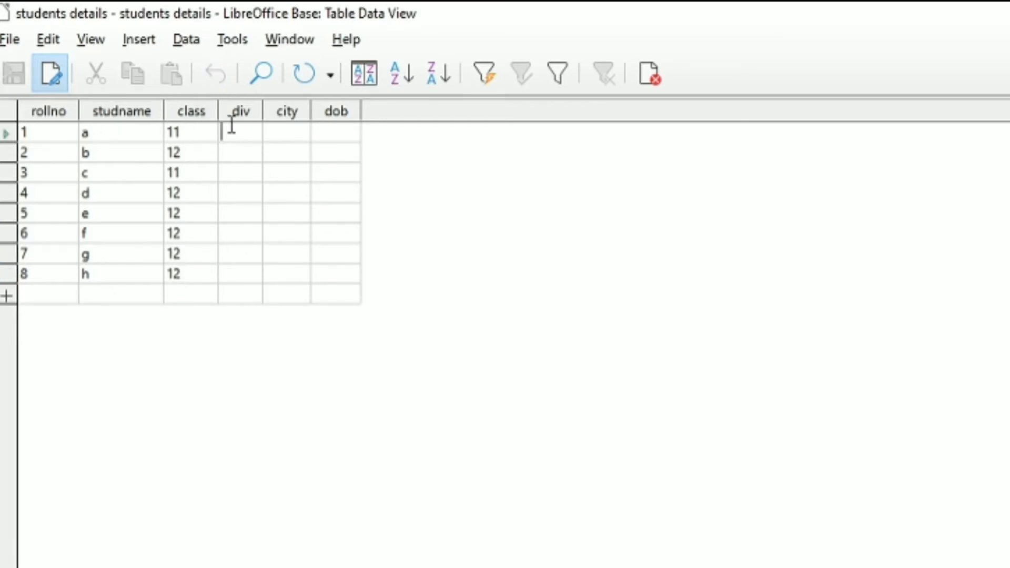
# - Fill the div column with A, B, B, A, B, A, B, A for the eight records
pyautogui.write('A')
pyautogui.press('Down')
pyautogui.press('Down')
pyautogui.write('B')
pyautogui.press('Up')
pyautogui.write('B')
pyautogui.press('Down')
pyautogui.press('Down')
pyautogui.write('A')
pyautogui.press('Down')
pyautogui.write('B')
pyautogui.press('Down')
pyautogui.write('S')
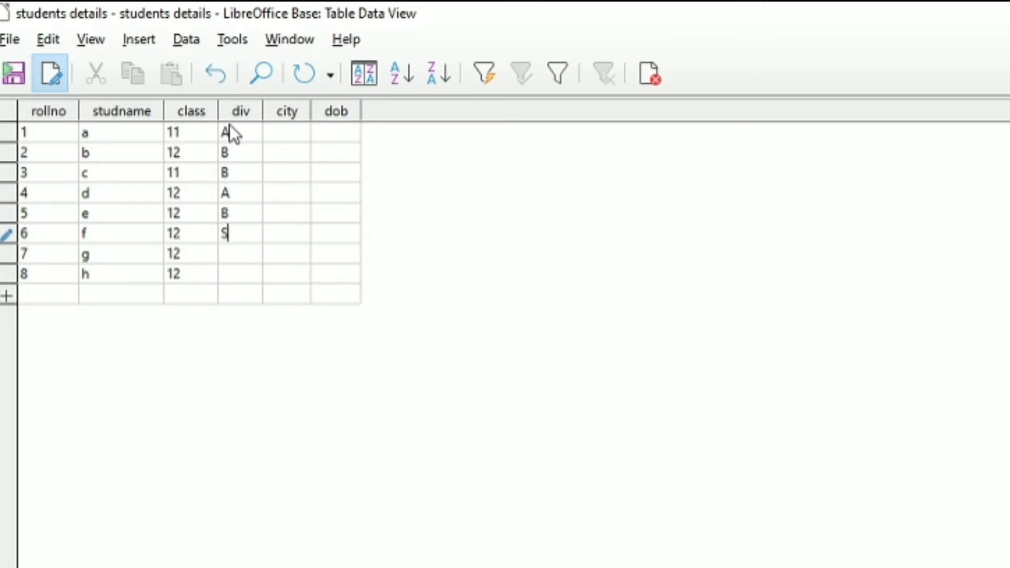
pyautogui.press('Down')
pyautogui.write('B')
pyautogui.press('Down')
pyautogui.write('S')
pyautogui.press('Down')
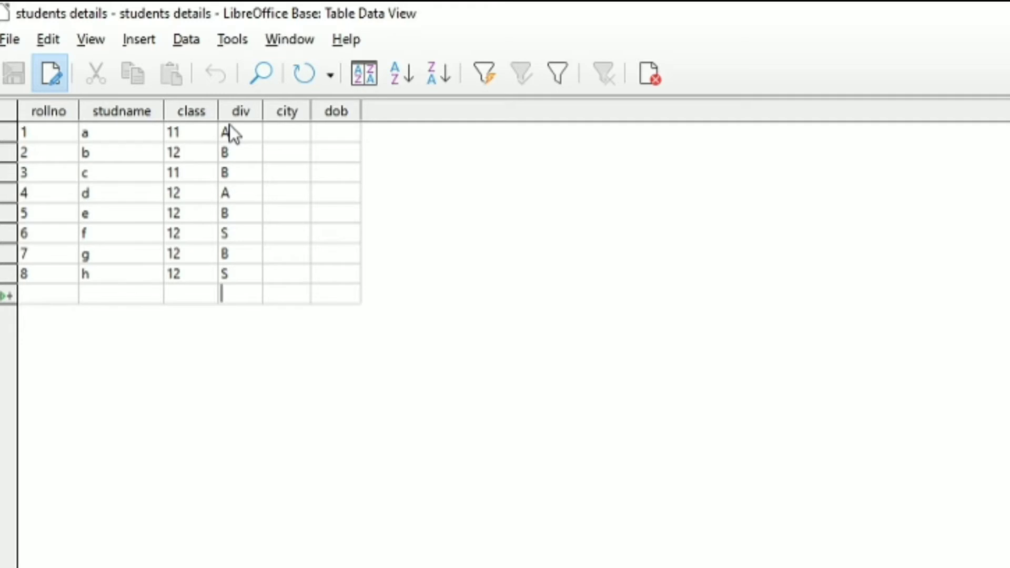
pyautogui.press('Up')
pyautogui.press('BackSpace')
pyautogui.write('A')
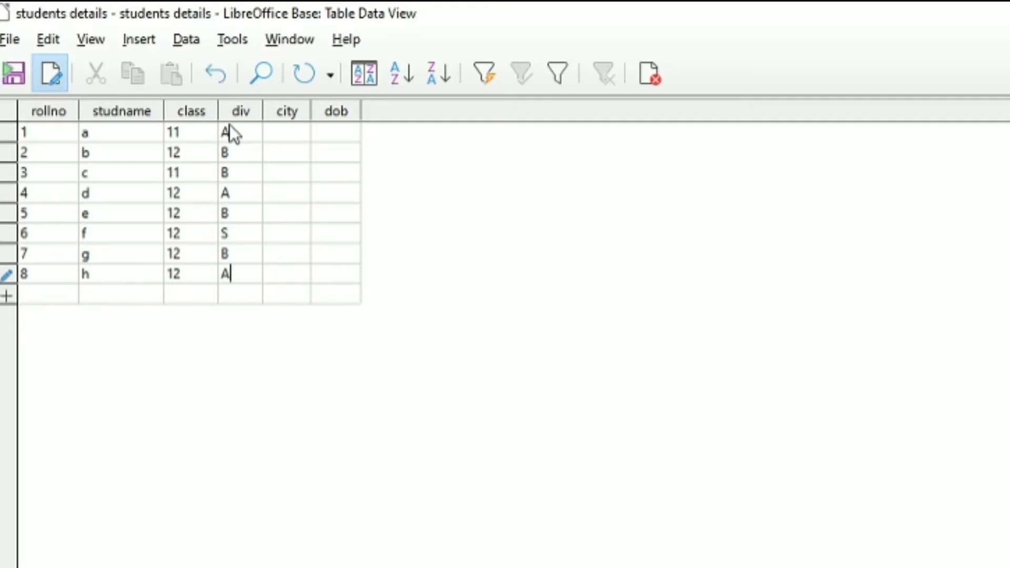
pyautogui.press('Up')
pyautogui.press('Up')
pyautogui.press('BackSpace')
pyautogui.write('A')
pyautogui.press('Down')
pyautogui.press('Down')
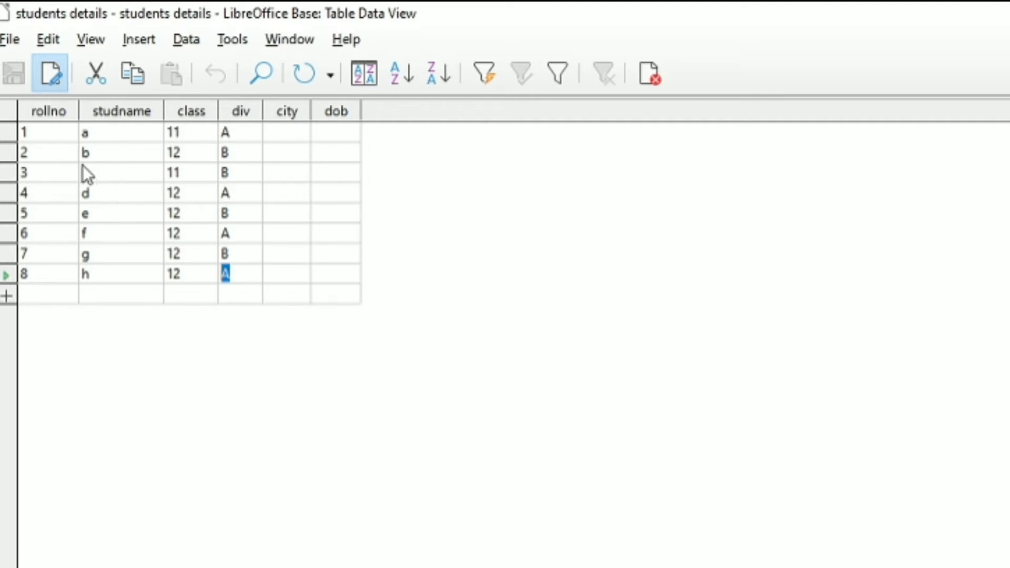
# - Replace the placeholder letters in the studname column with each student's full first name for all eight records
pyautogui.click(118, 136)
pyautogui.write('AYUSH')
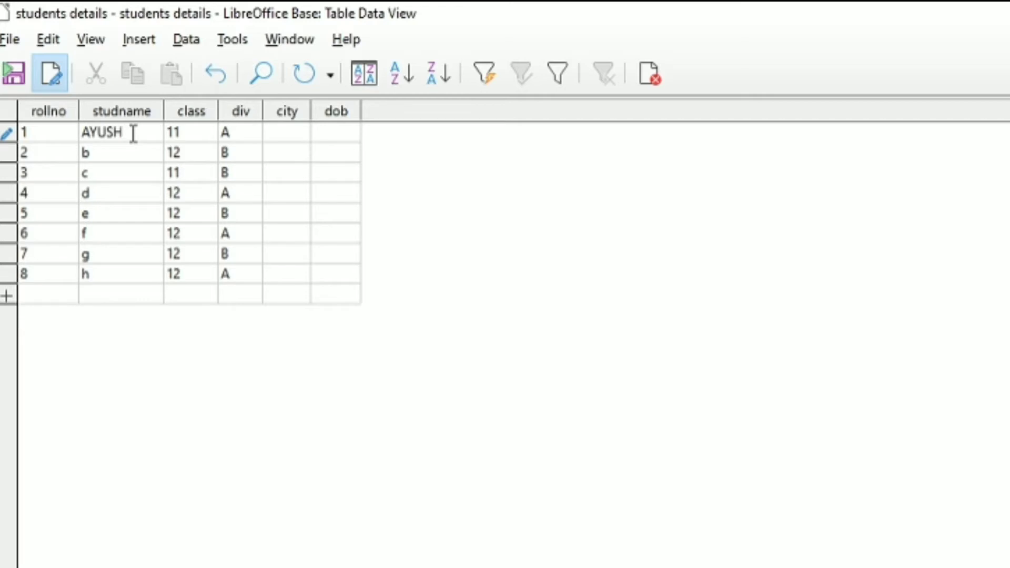
pyautogui.press('Down')
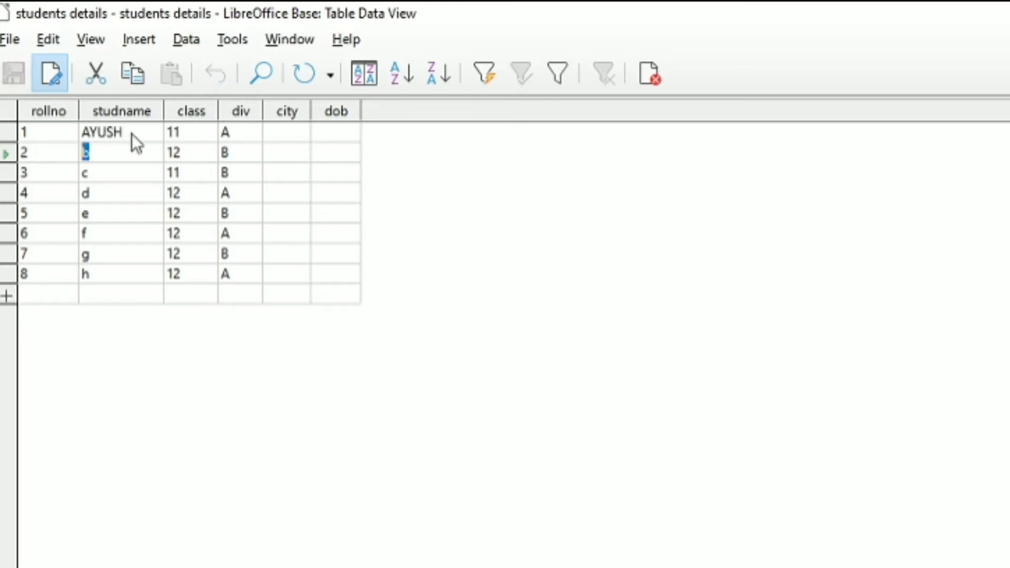
pyautogui.press('BackSpace')
pyautogui.write('SAGH')
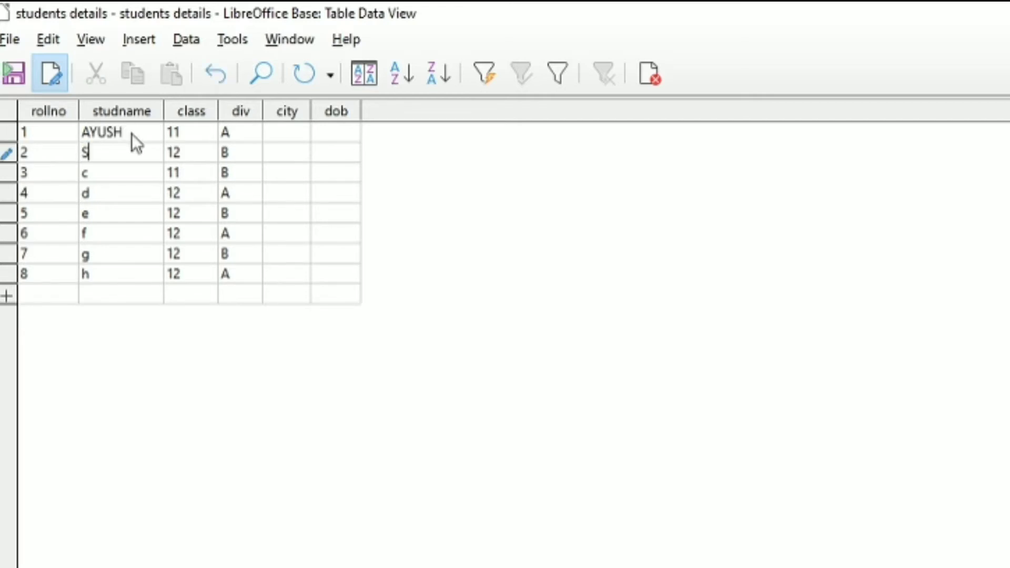
pyautogui.press('BackSpace')
pyautogui.press('BackSpace')
pyautogui.write('H')
pyautogui.press('Down')
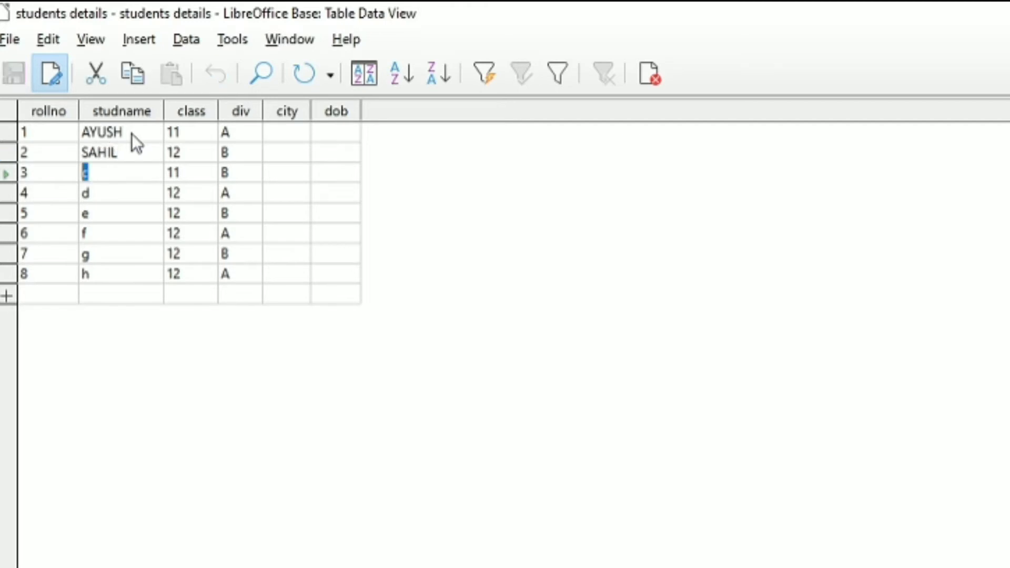
pyautogui.write('S')
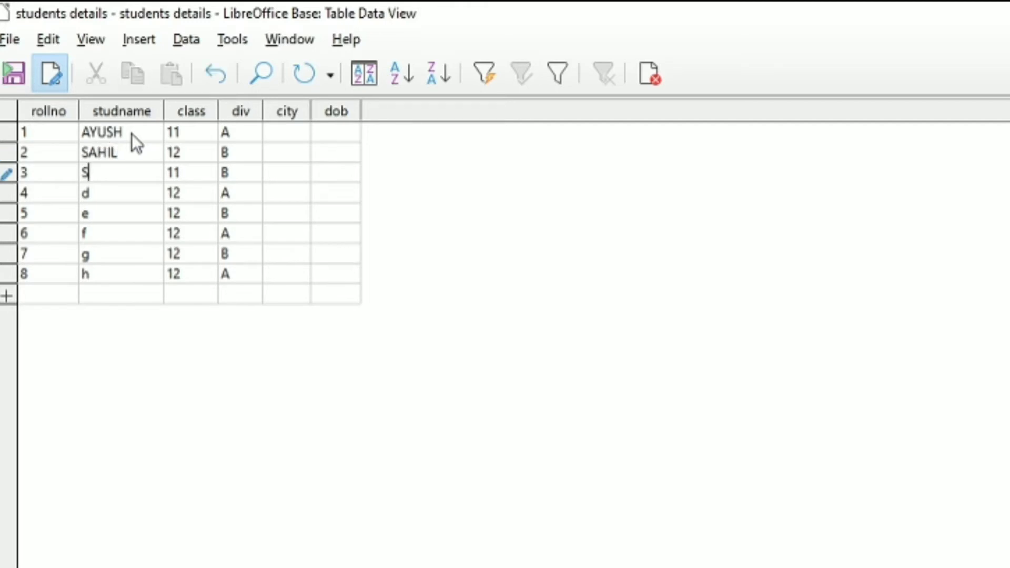
pyautogui.press('BackSpace')
pyautogui.write('ROHIT')
pyautogui.press('Down')
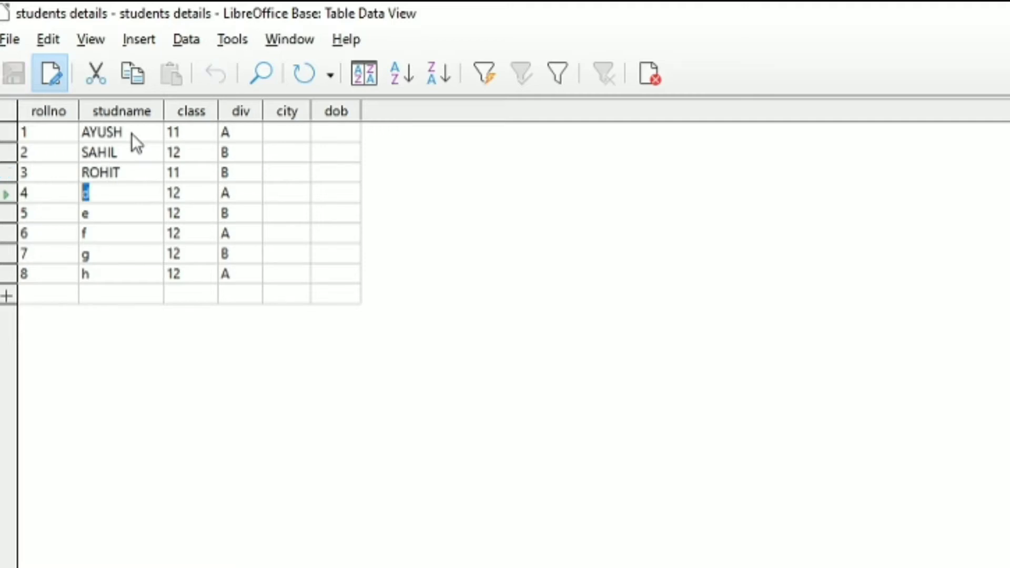
pyautogui.write('SANIA')
pyautogui.press('Down')
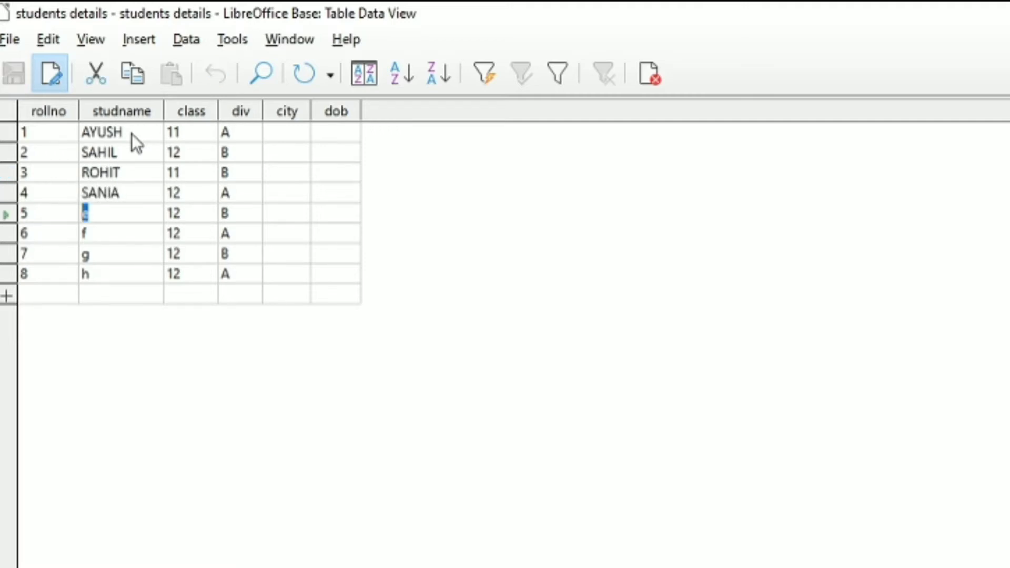
pyautogui.write('ROHAN')
pyautogui.press('Down')
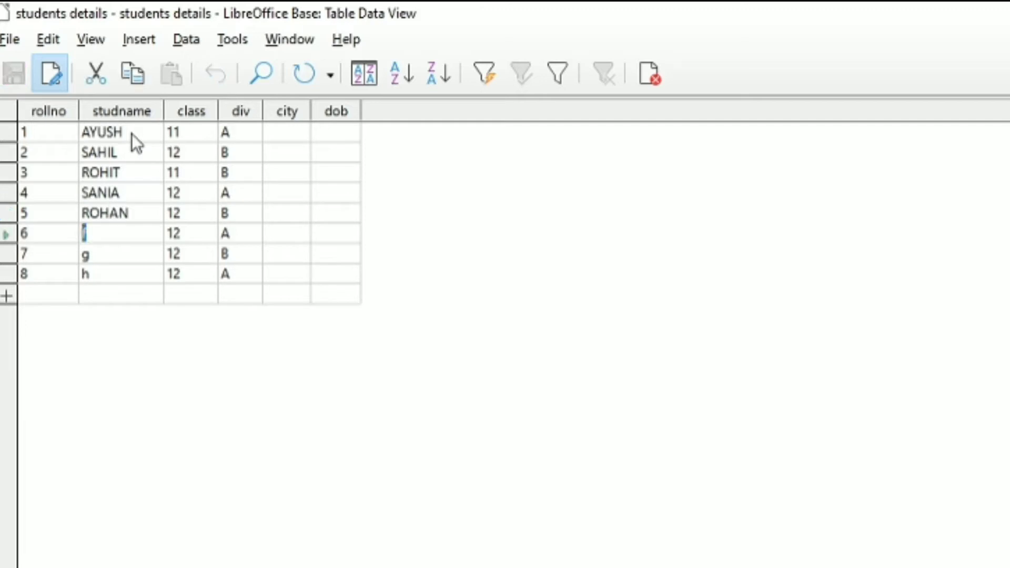
pyautogui.write('KAIF')
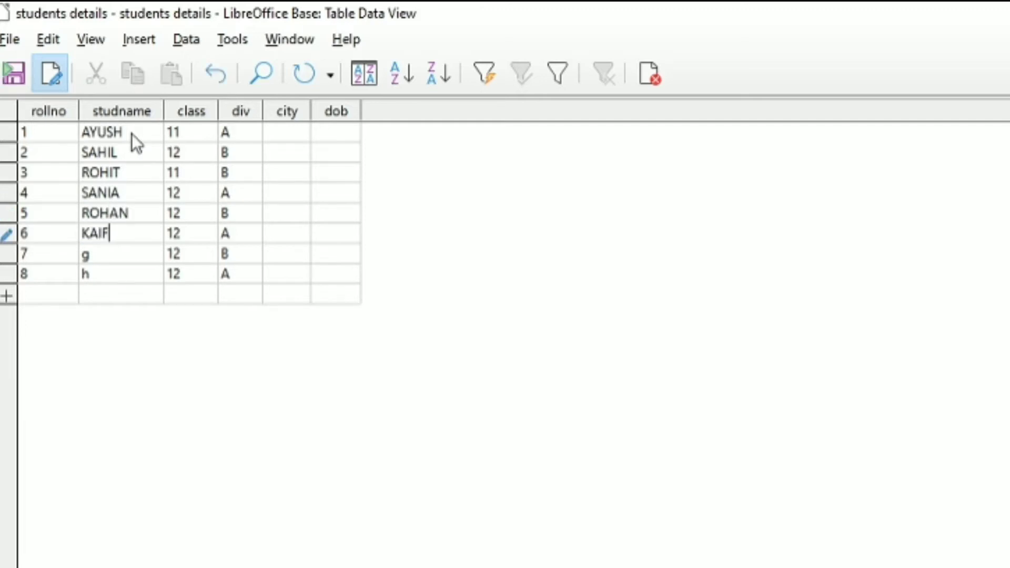
pyautogui.press('Down')
pyautogui.write('SAGAR')
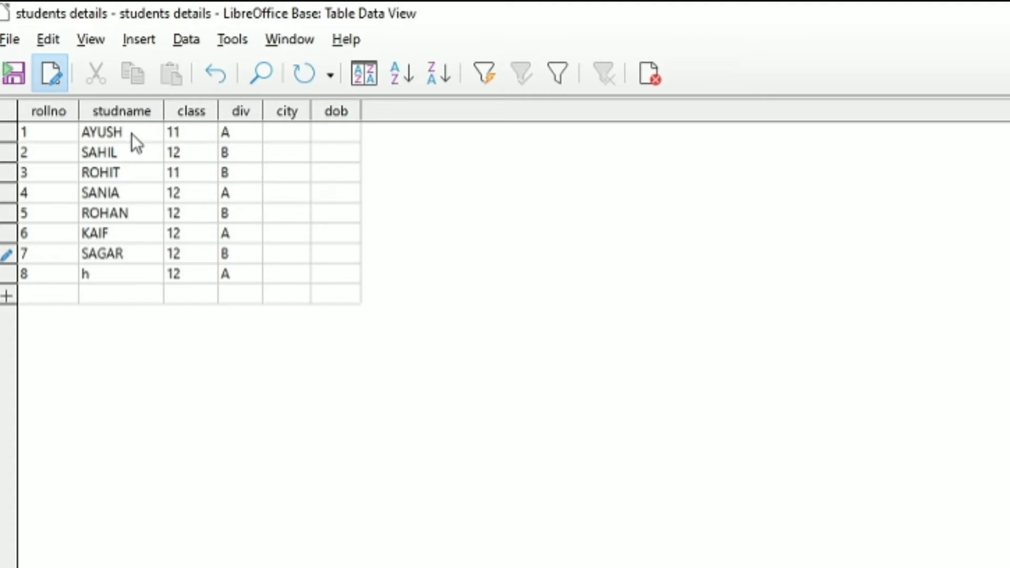
pyautogui.press('Down')
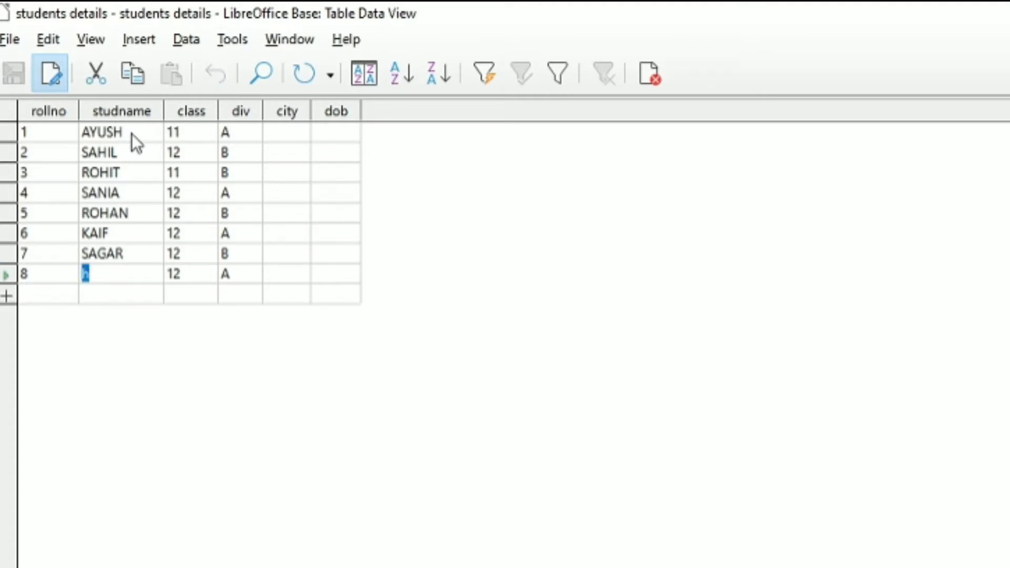
pyautogui.write('BHAVNA')
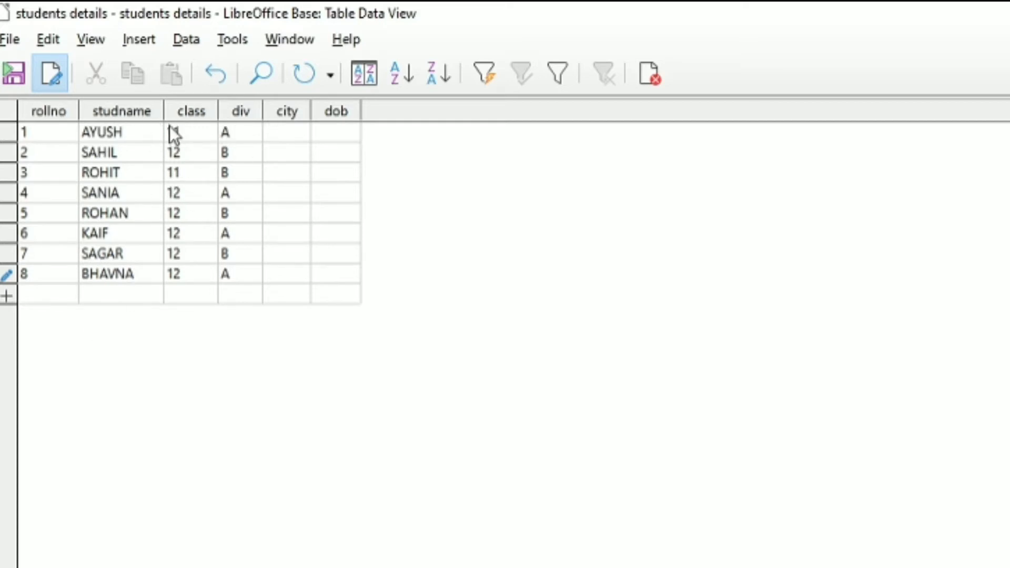
# - Enter MUMBAI as the city for records 1, 3, 6, 7 and 8
pyautogui.click(281, 132)
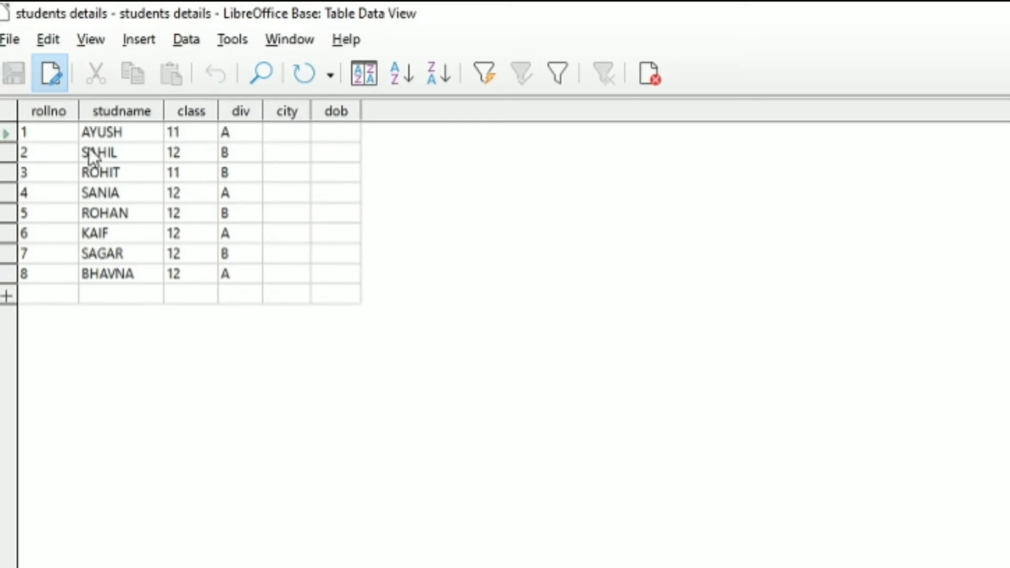
pyautogui.write('MUMBAI')
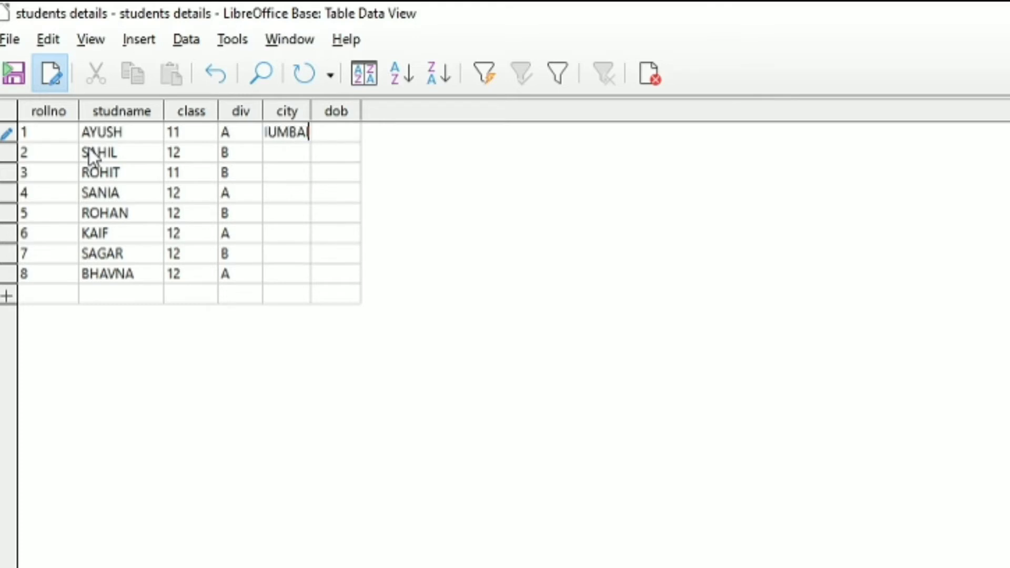
pyautogui.hotkey('shift', 'Left')
pyautogui.hotkey('shift', 'Left')
pyautogui.hotkey('shift', 'Left')
pyautogui.hotkey('shift', 'Left')
pyautogui.hotkey('shift', 'Left')
pyautogui.hotkey('shift', 'Left')
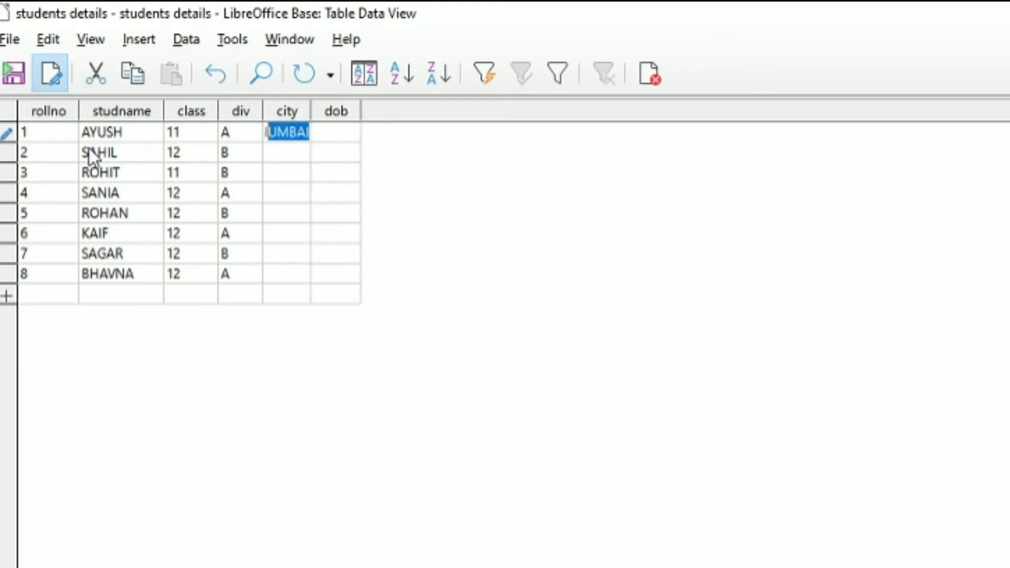
pyautogui.hotkey('ctrl', 'c')
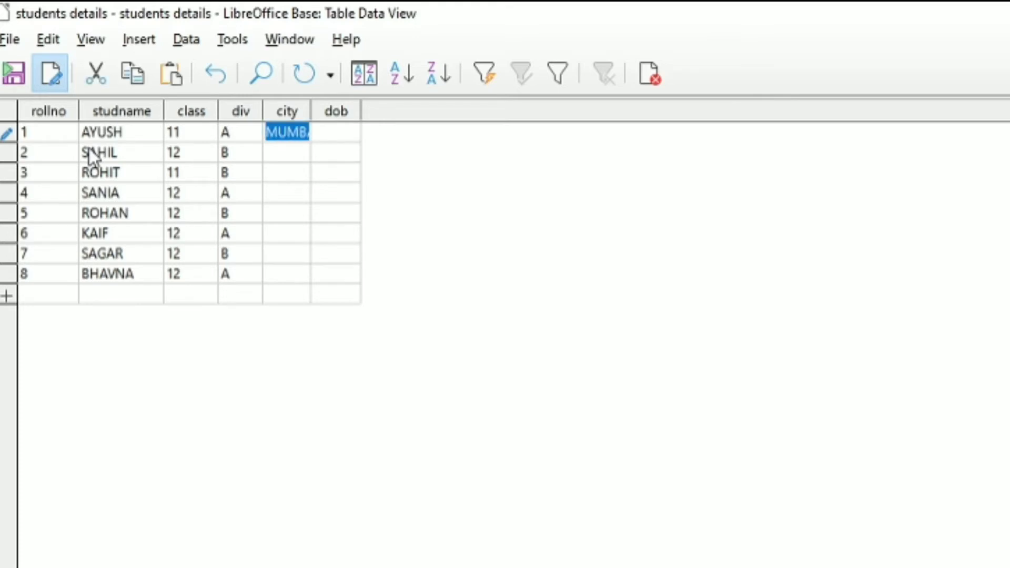
pyautogui.press('Down')
pyautogui.press('Down')
pyautogui.hotkey('ctrl', 'v')
pyautogui.press('Down')
pyautogui.press('Down')
pyautogui.press('Down')
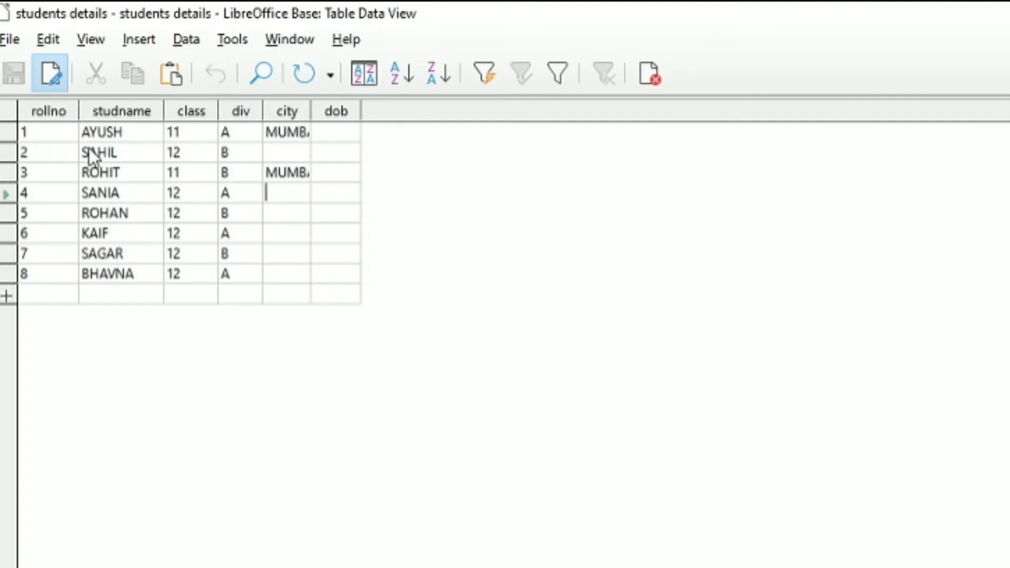
pyautogui.hotkey('ctrl', 'v')
pyautogui.press('Down')
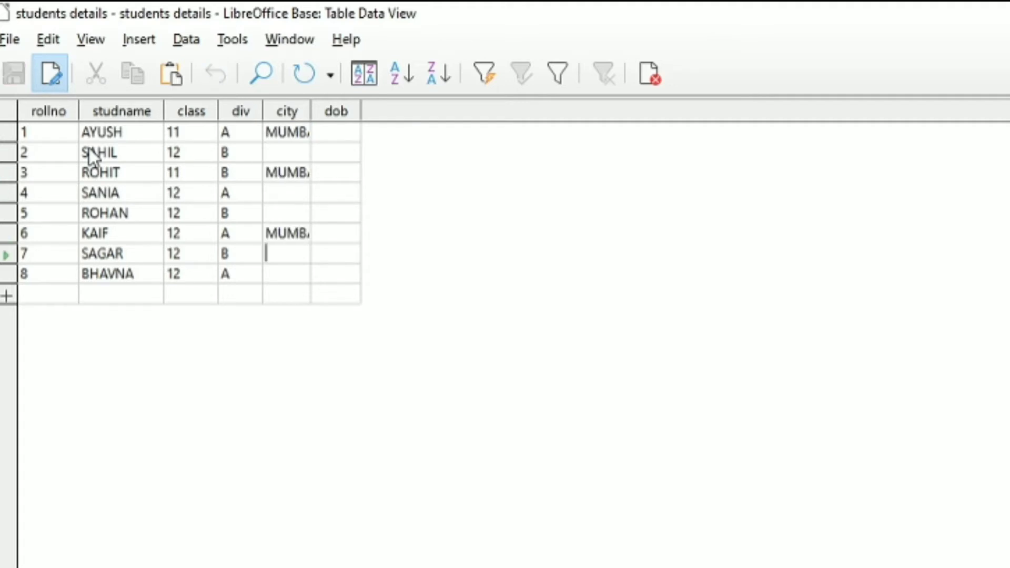
pyautogui.press('Down')
pyautogui.hotkey('ctrl', 'v')
pyautogui.press('Up')
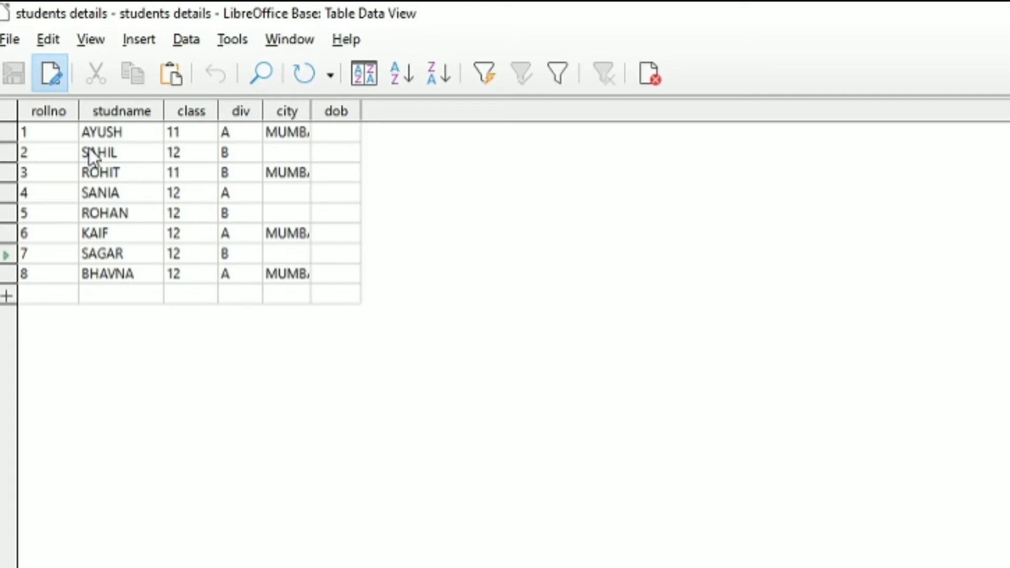
pyautogui.hotkey('ctrl', 'v')
pyautogui.press('Up')
pyautogui.press('Up')
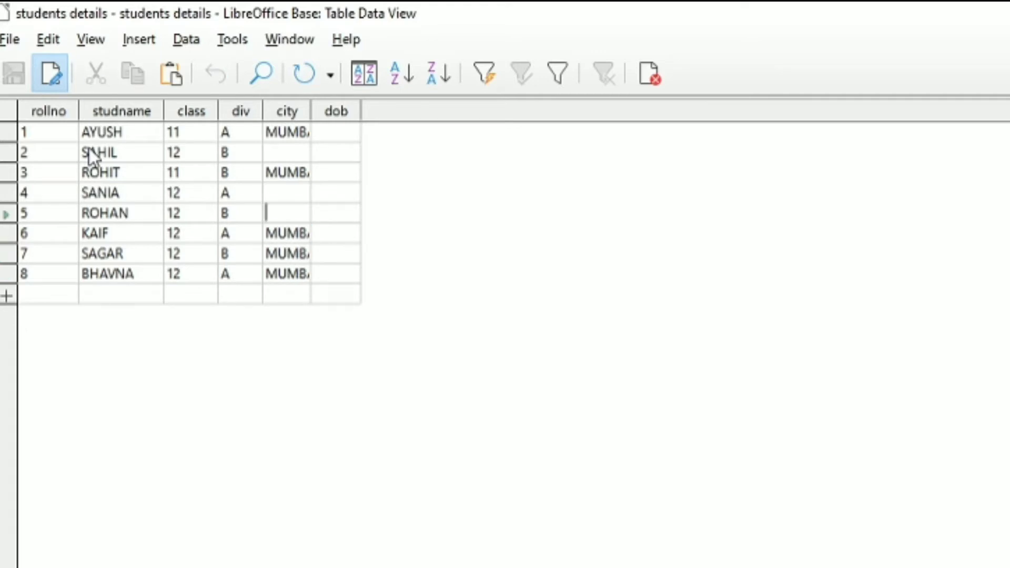
# - Enter PUNE as the city for records 2, 4 and 5
pyautogui.write('PUNE')
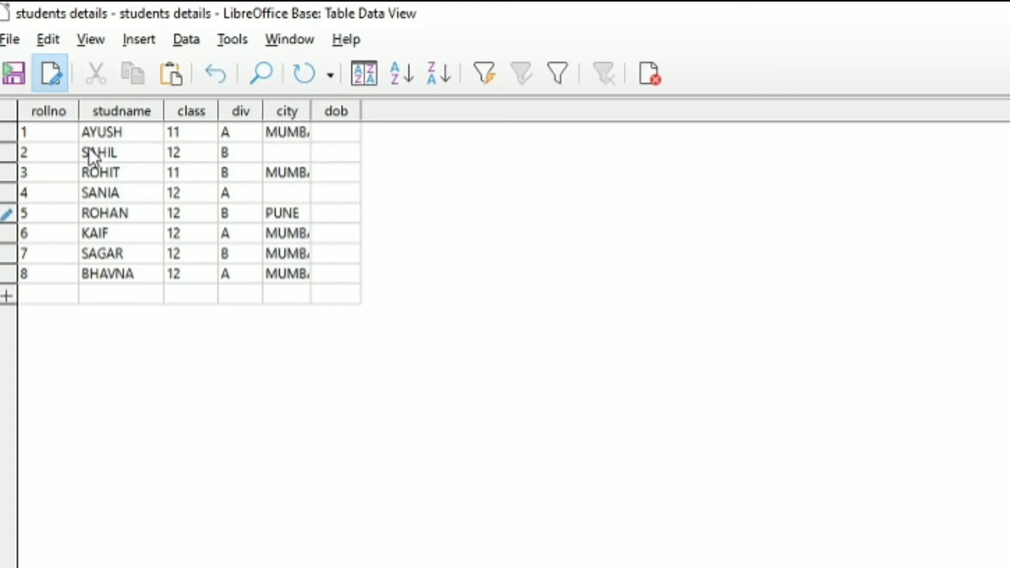
pyautogui.hotkey('shift', 'Home')
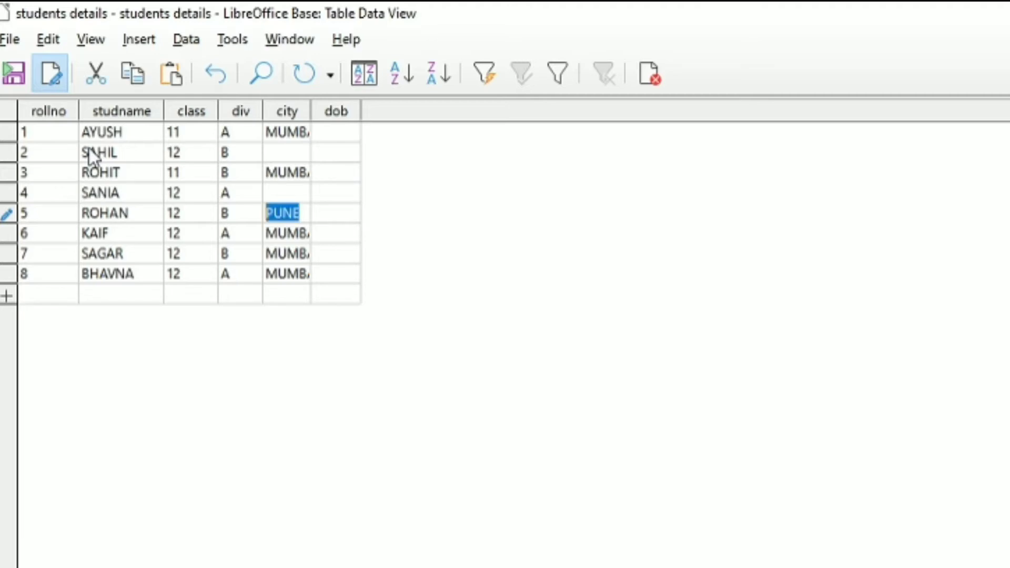
pyautogui.hotkey('ctrl', 'c')
pyautogui.press('Up')
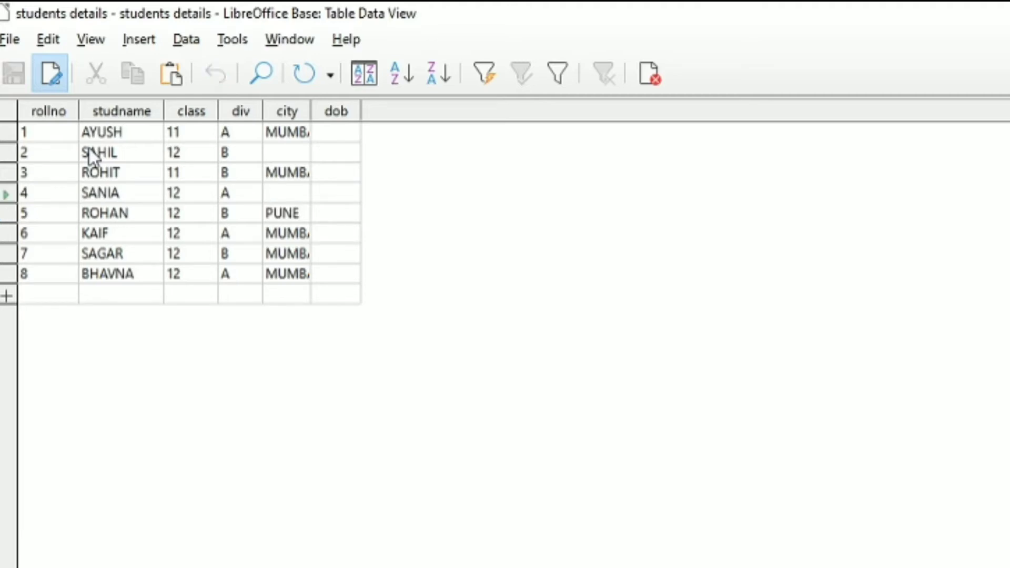
pyautogui.hotkey('ctrl', 'v')
pyautogui.press('Up')
pyautogui.hotkey('ctrl', 'v')
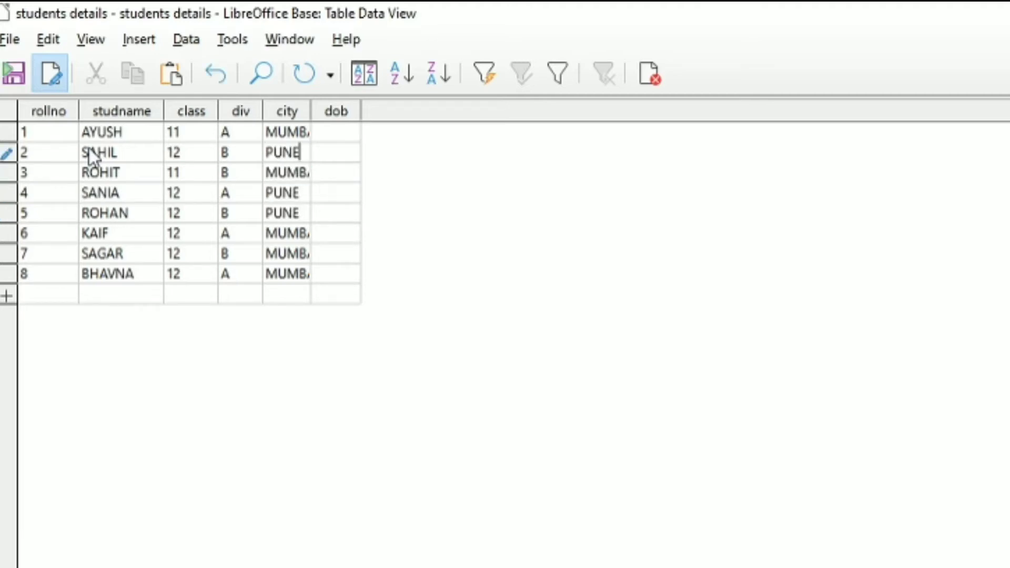
# - Widen the city column so its entries show in full
pyautogui.click(339, 132)
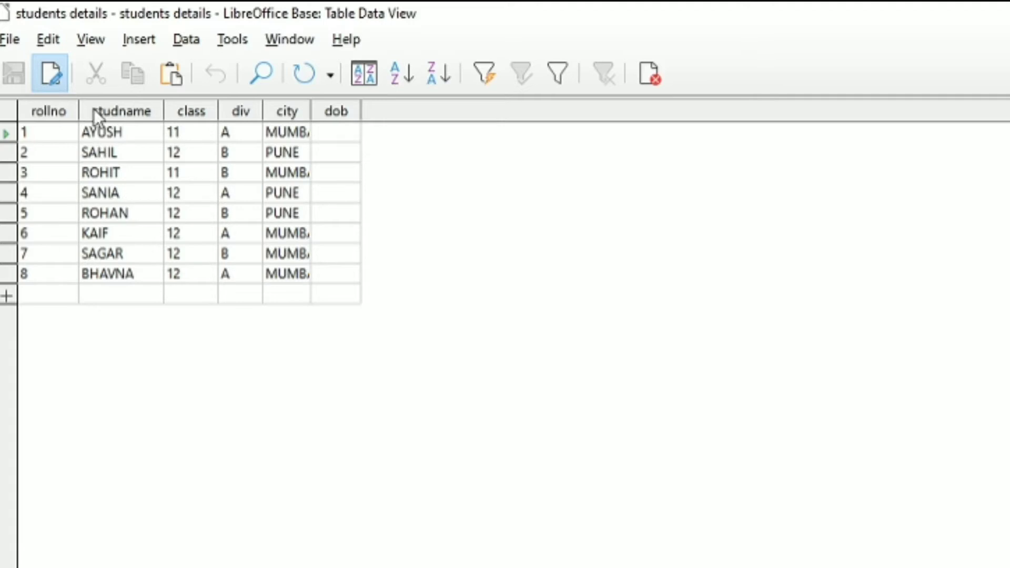
pyautogui.moveTo(41, 120)
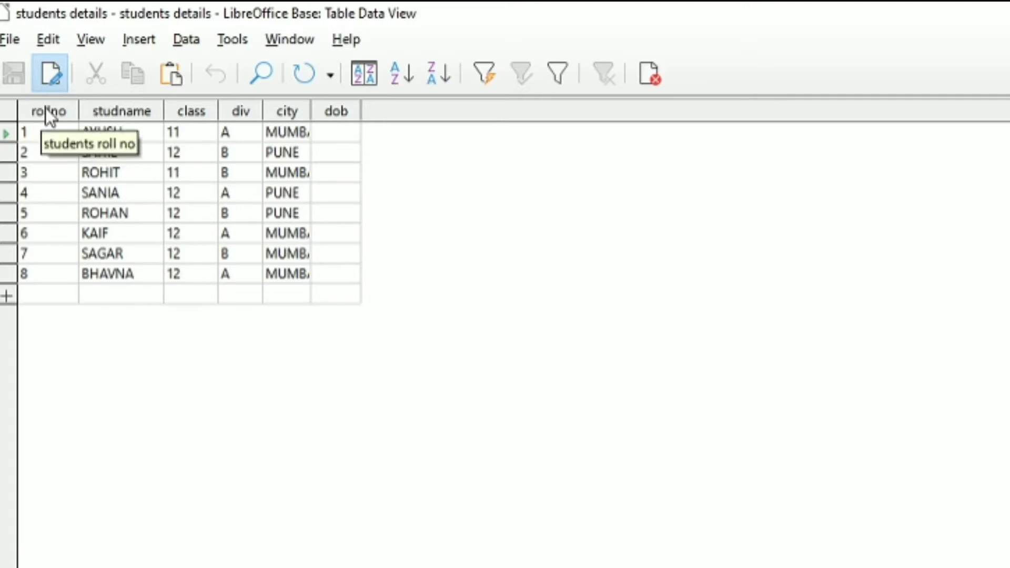
pyautogui.moveTo(144, 112)
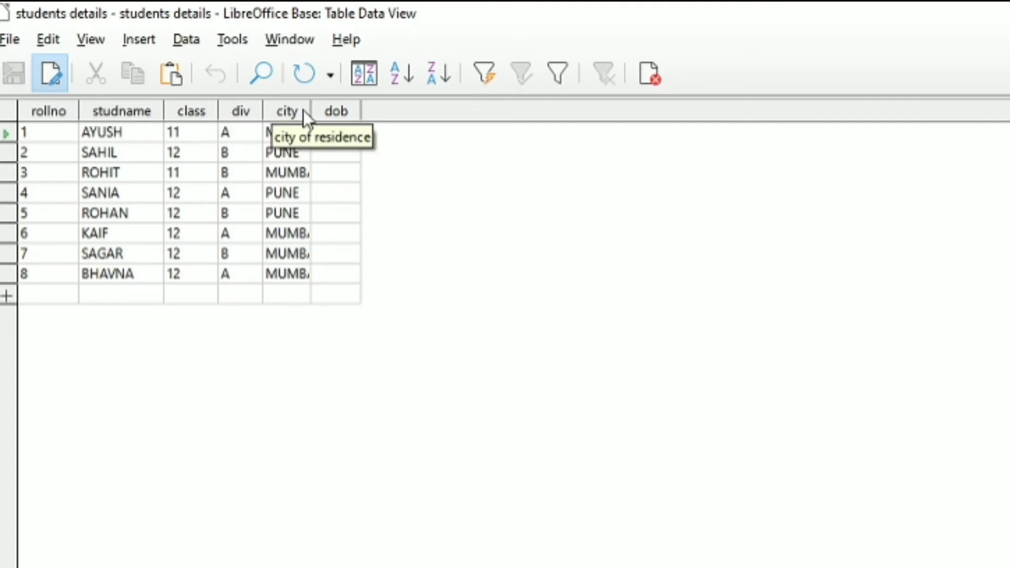
pyautogui.click(288, 112)
# - Enter dates of birth 12/30/99, 08/08/08, 05/05/05 and 04/04/04 for records 1 to 4 in the dob column
pyautogui.click(370, 131)
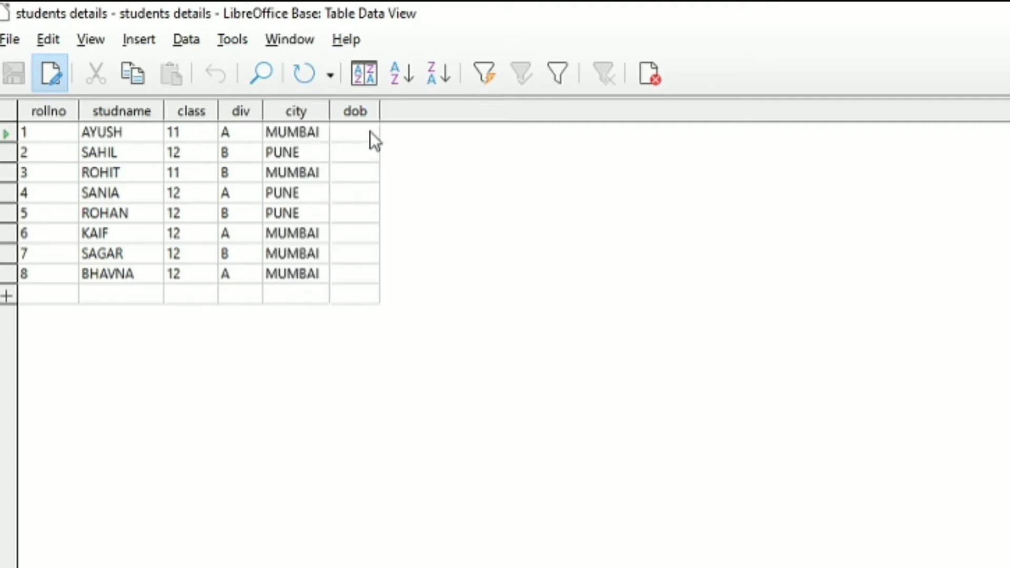
pyautogui.write('8/8/8/')
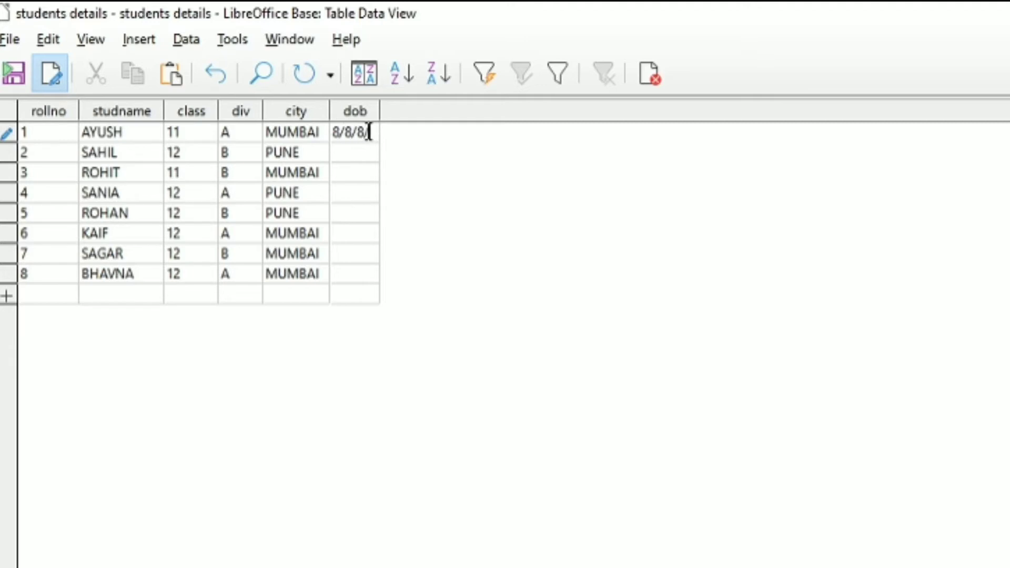
pyautogui.press('Down')
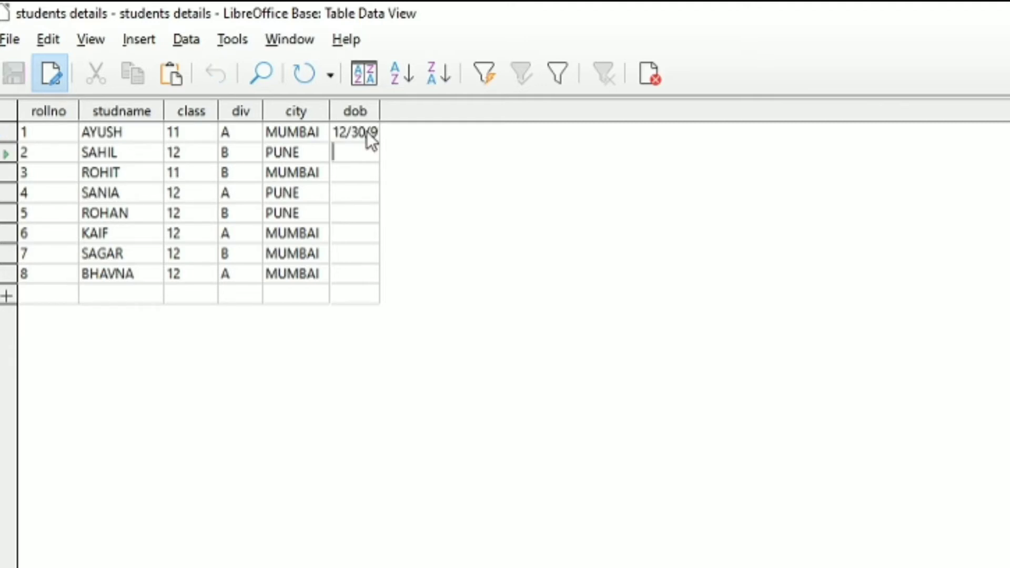
pyautogui.write('8/8/8')
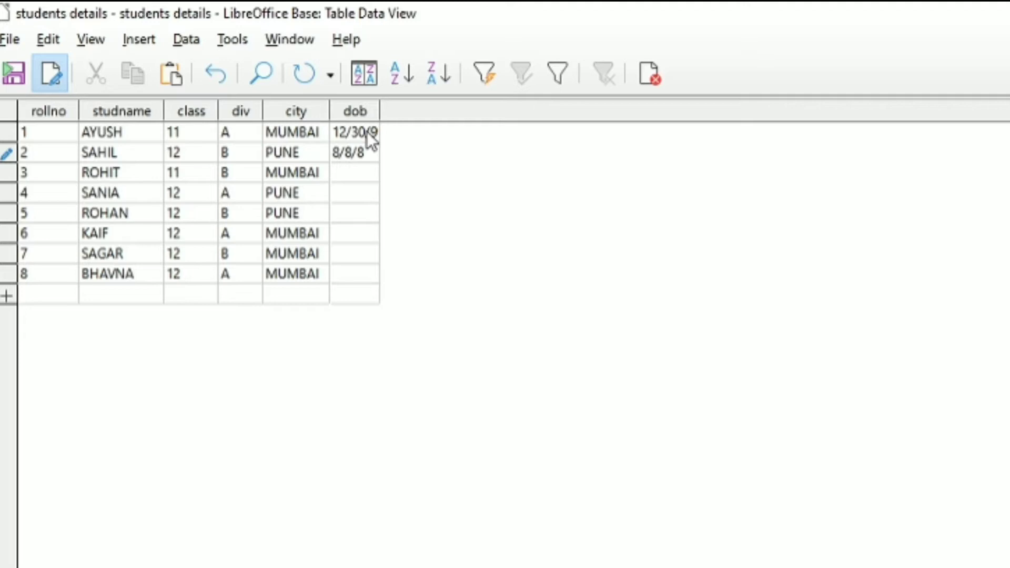
pyautogui.press('Down')
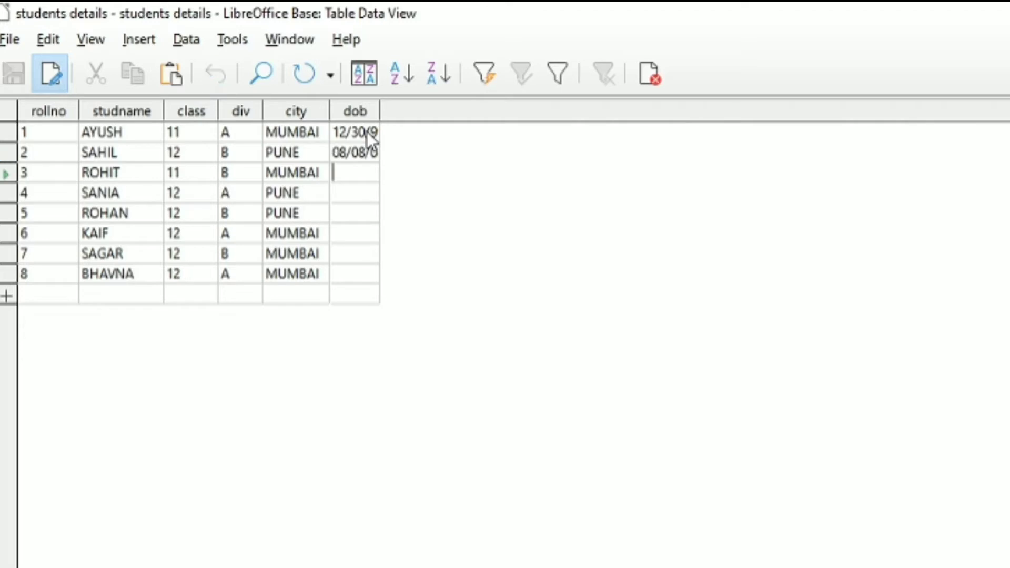
pyautogui.write('5/5/5')
pyautogui.press('Down')
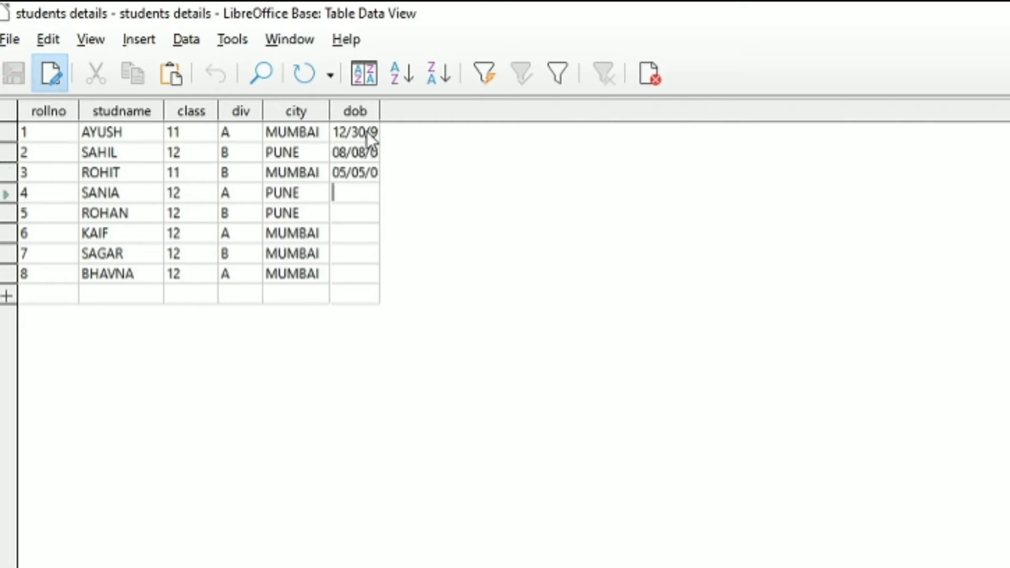
pyautogui.write('4/4/4')
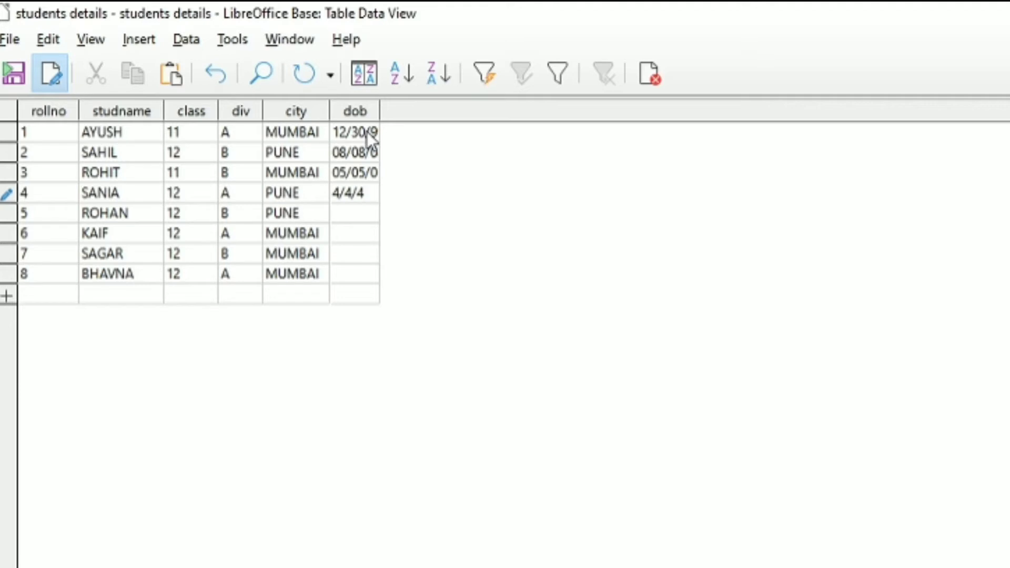
pyautogui.press('Down')
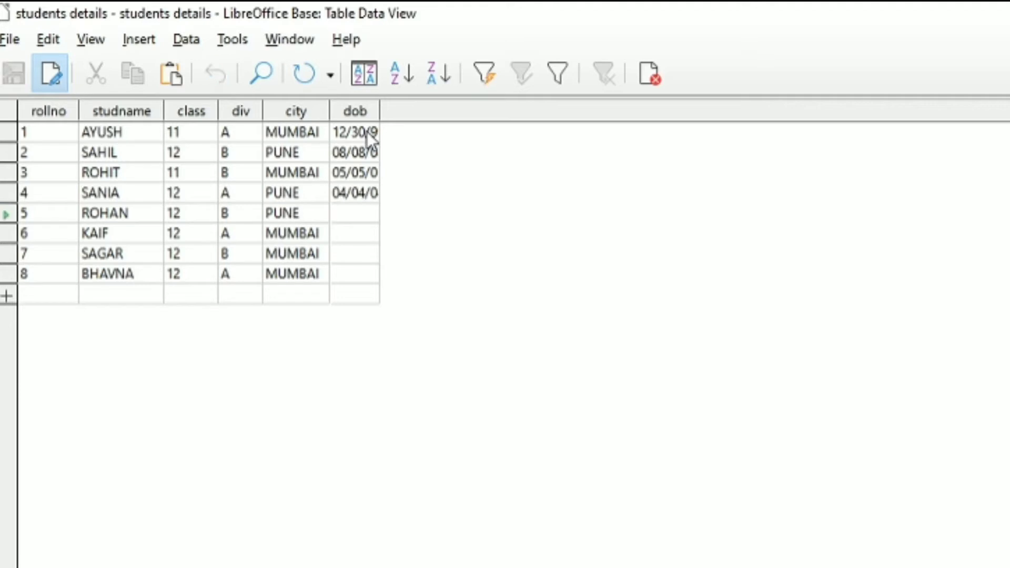
# - Enter dates of birth 06/05/05, 08/08/08 and 02/02/02 for records 5 to 7, correcting record 5's entry
pyautogui.write('6')
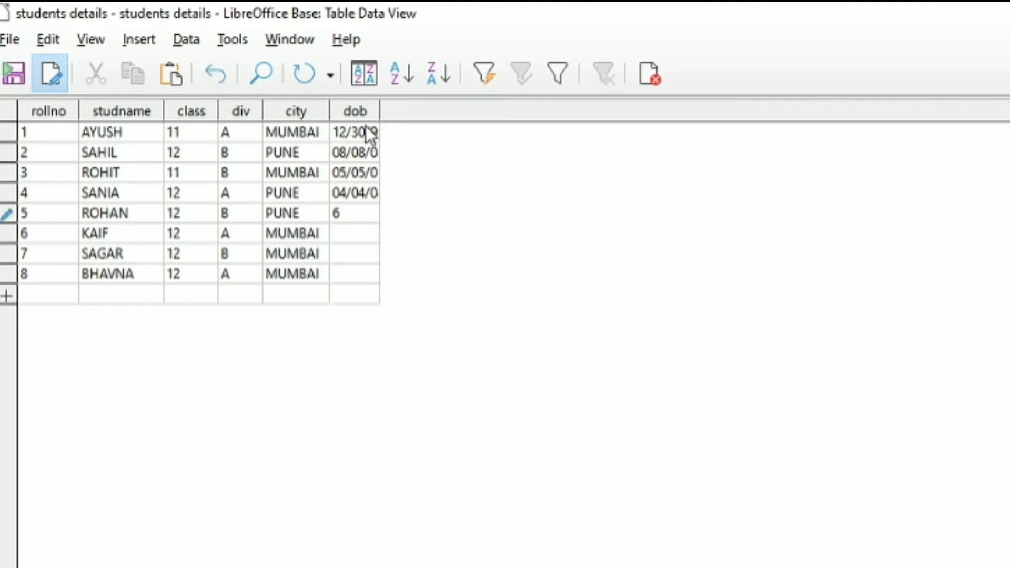
pyautogui.write('^5/5')
pyautogui.press('Left')
pyautogui.press('Left')
pyautogui.press('Left')
pyautogui.press('BackSpace')
pyautogui.write('/')
pyautogui.press('Down')
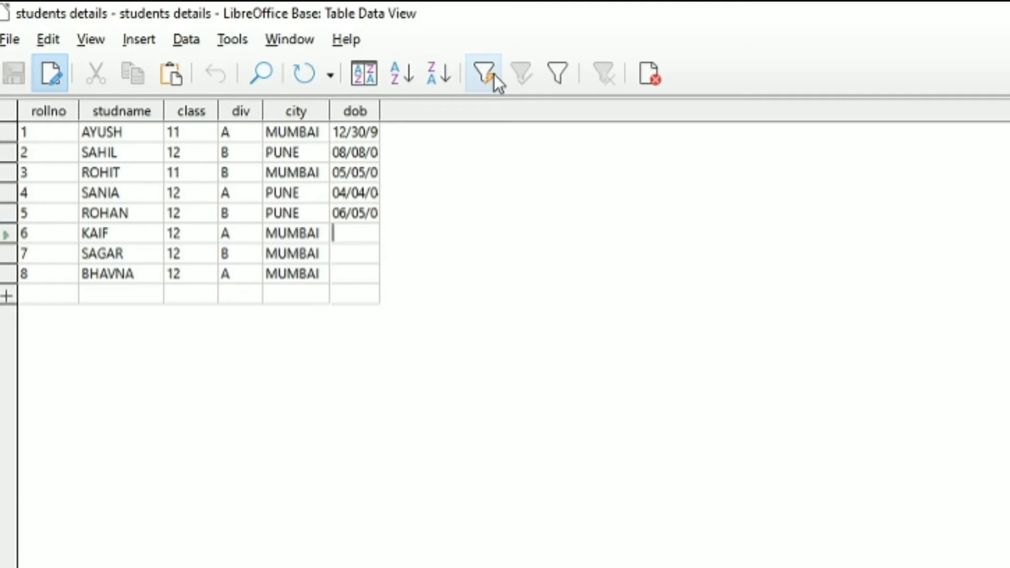
pyautogui.write('8/8/8')
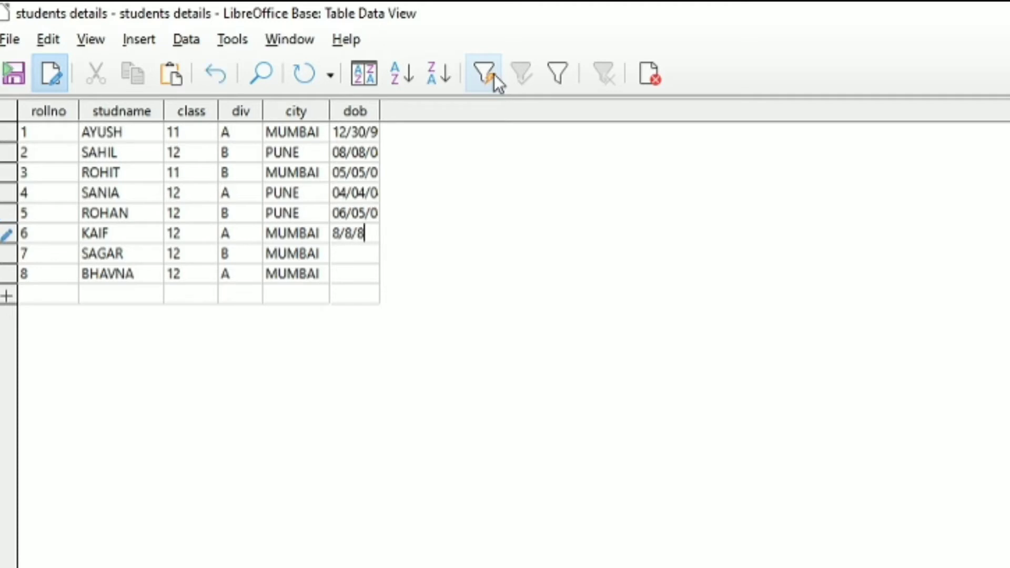
pyautogui.press('Down')
pyautogui.write('2/2/2')
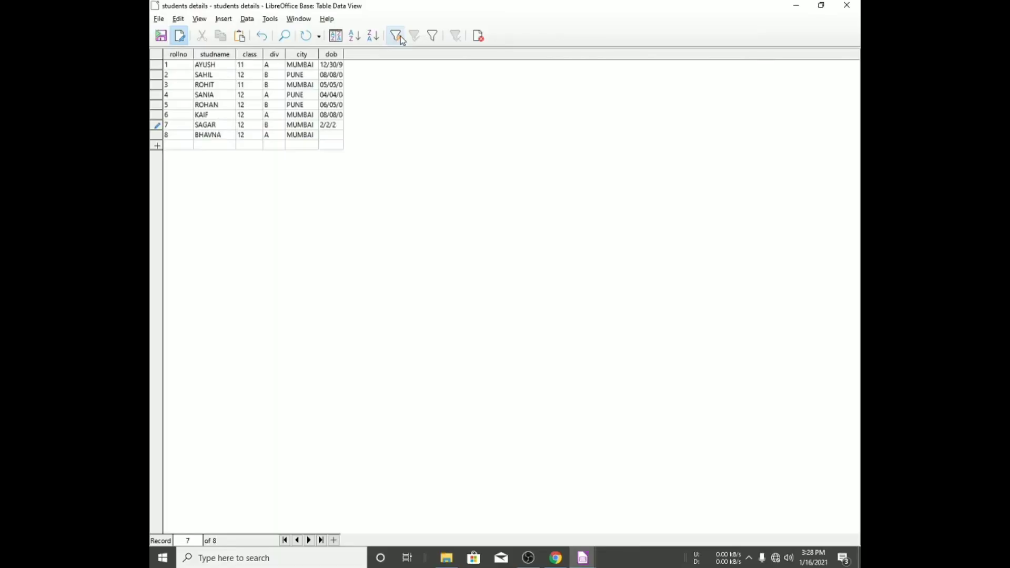
pyautogui.press('Down')
# - Enter 05/11/12 as record 8's date of birth and widen the dob column to show full dates
pyautogui.write('5/11/12')
pyautogui.click(330, 54)
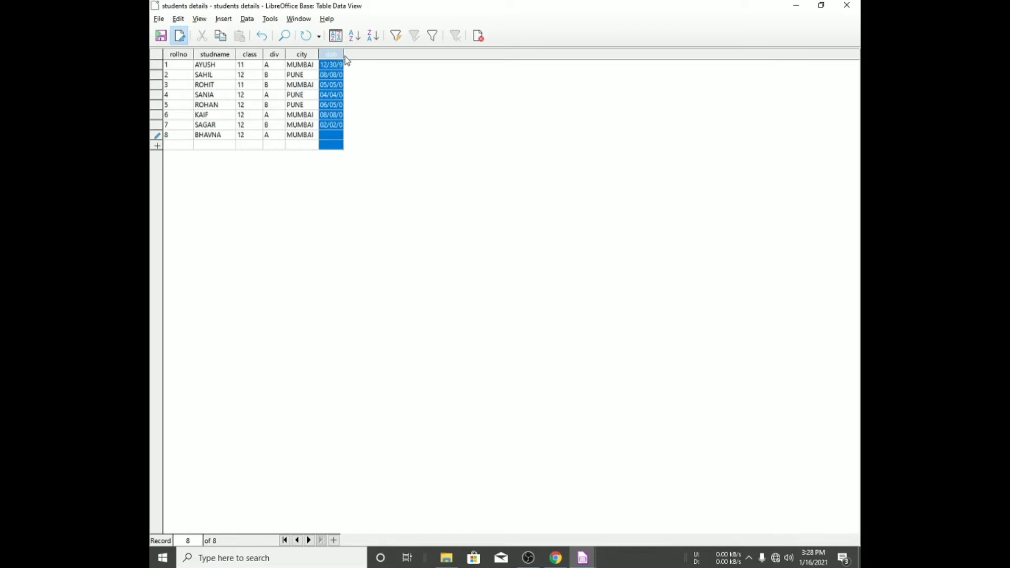
pyautogui.moveTo(344, 55); pyautogui.dragTo(358, 55)
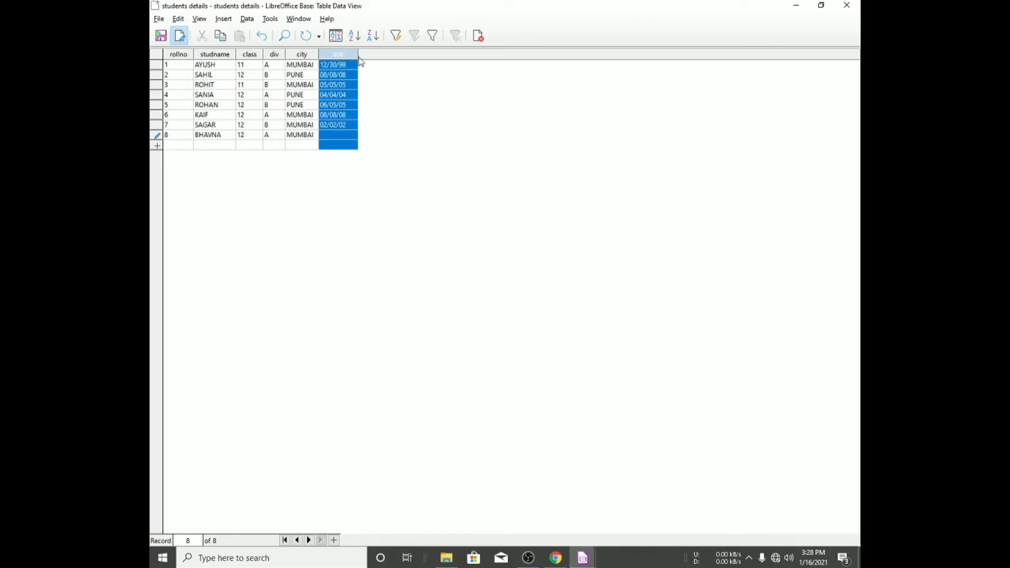
pyautogui.write('05/11/12')
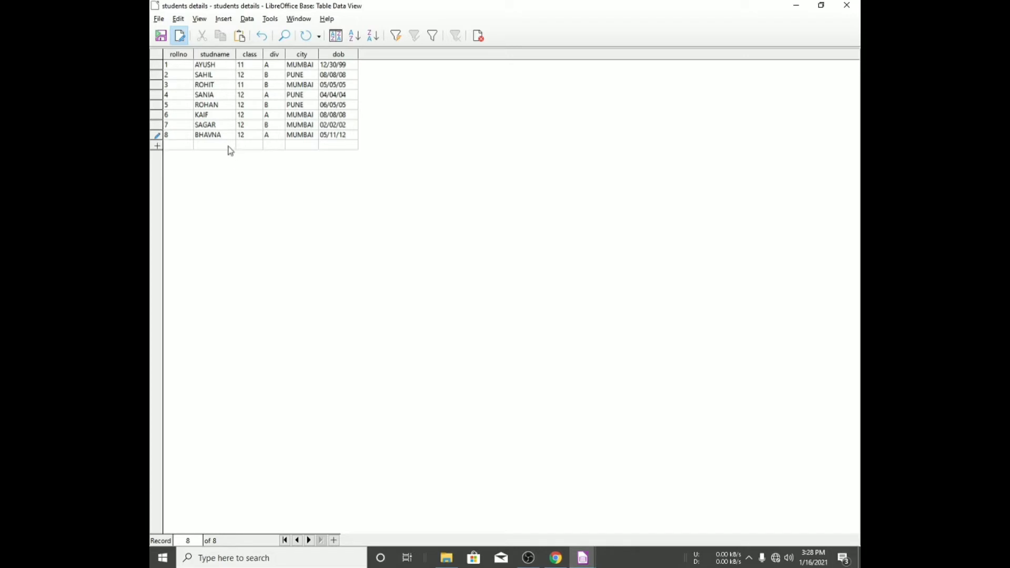
# - Save the table data and close the table data view
pyautogui.hotkey('ctrl', 's')
pyautogui.click(846, 5)
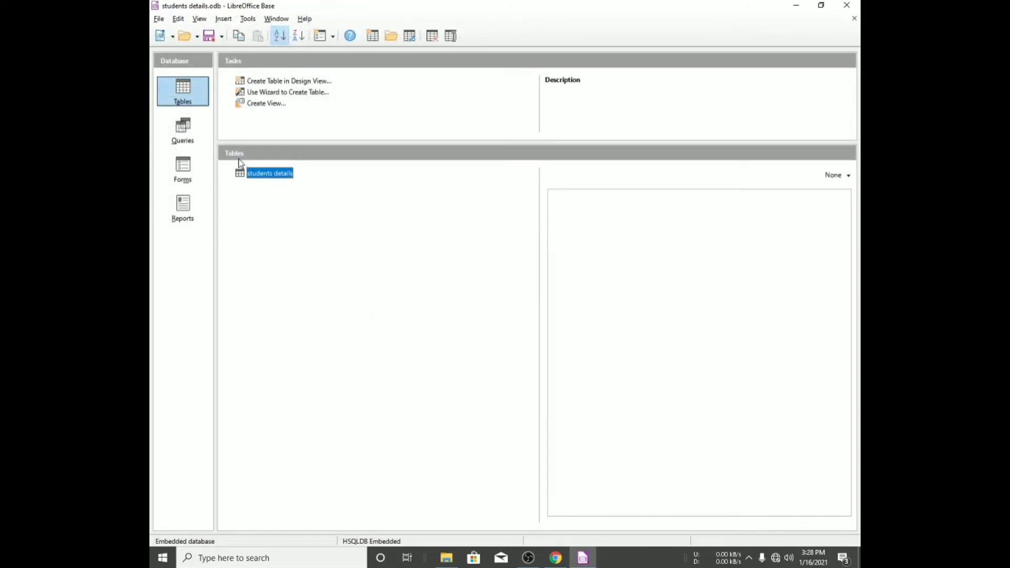
# - Reopen the students details table to review the records, then close it and dismiss the save prompt
pyautogui.doubleClick(257, 174)
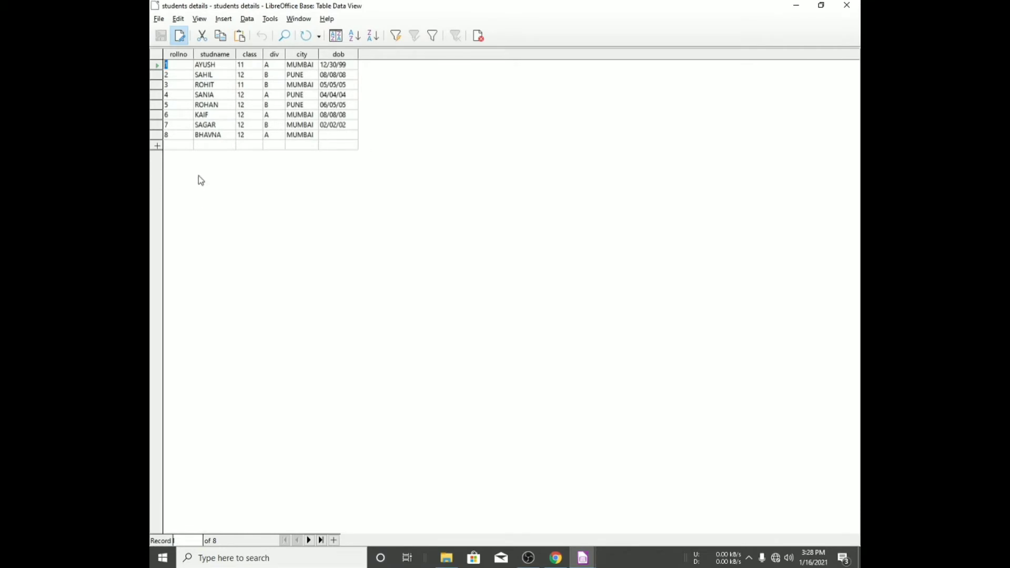
pyautogui.click(848, 10)
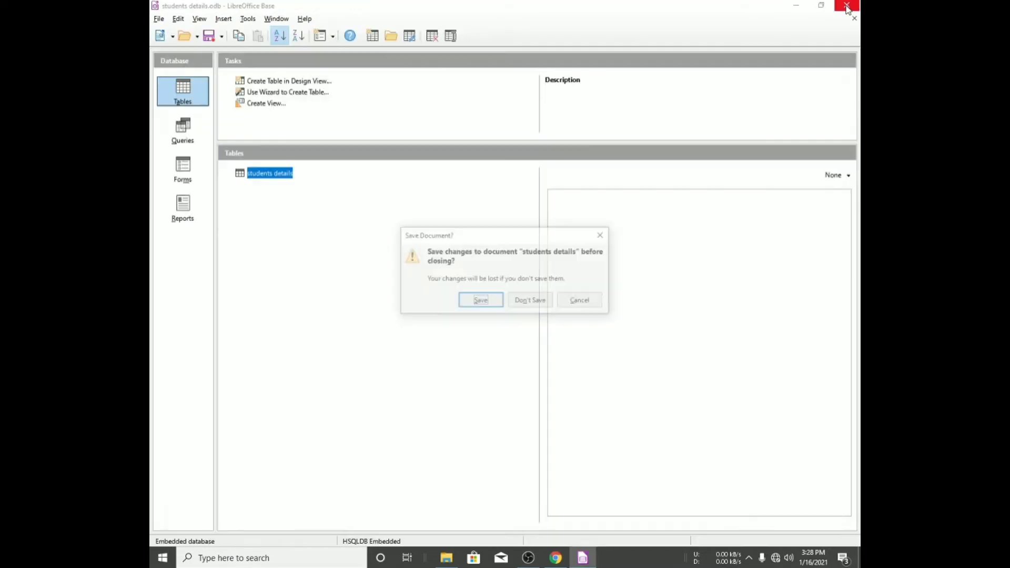
pyautogui.click(603, 236)
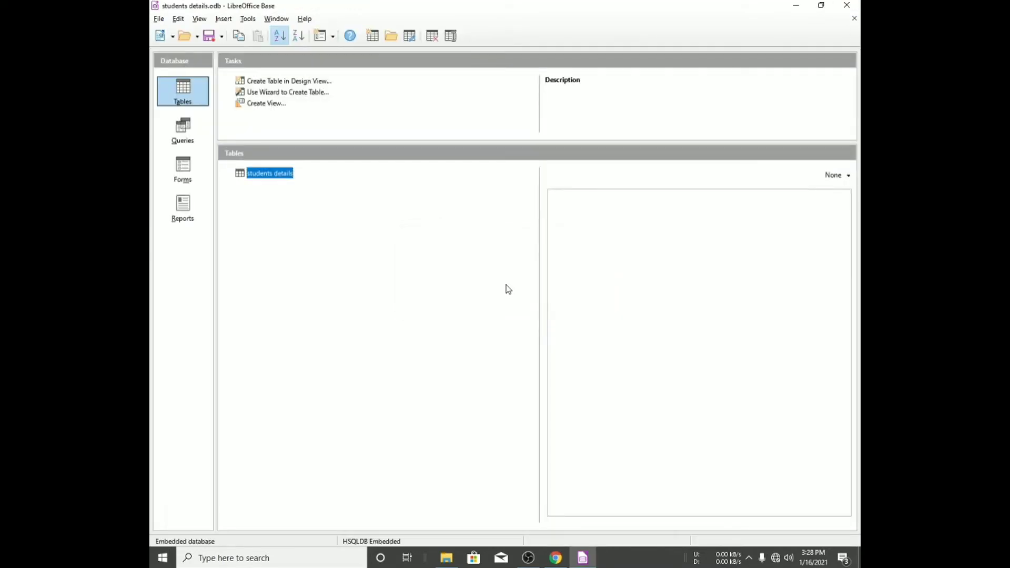
# - Switch to the Forms section and review the assignment document's instruction about creating a form
pyautogui.click(189, 175)
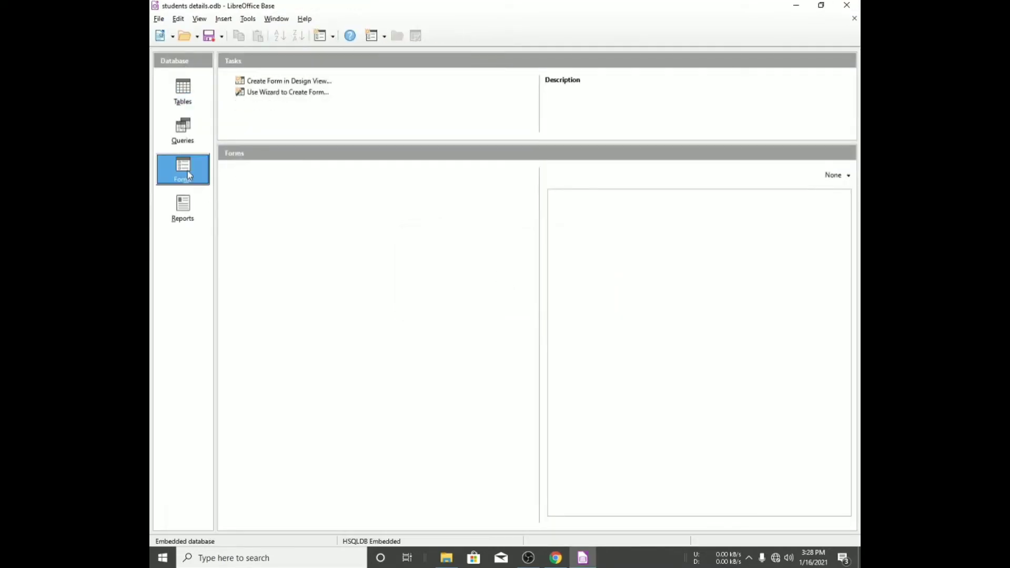
pyautogui.click(555, 557)
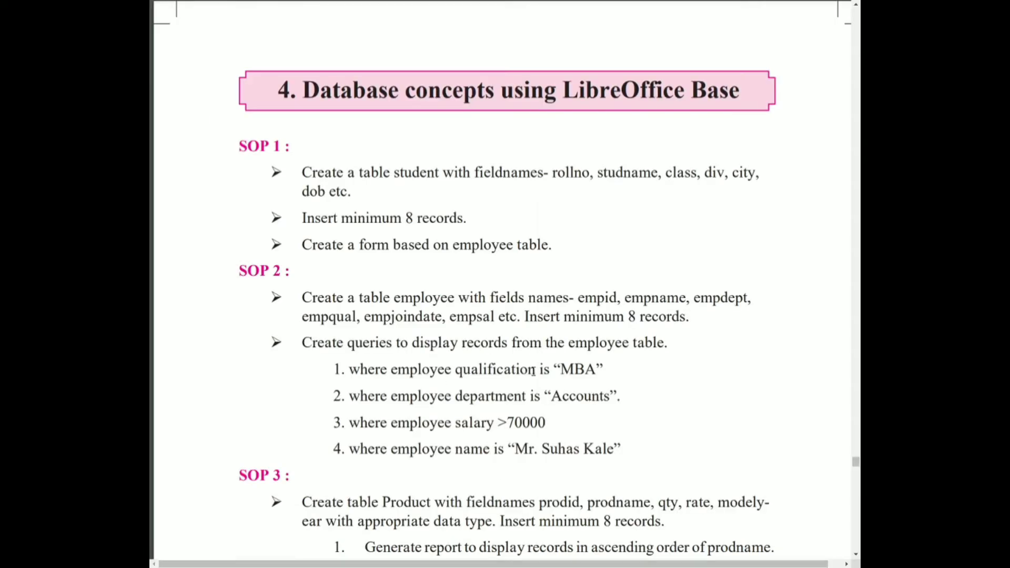
pyautogui.moveTo(308, 243); pyautogui.dragTo(367, 244)
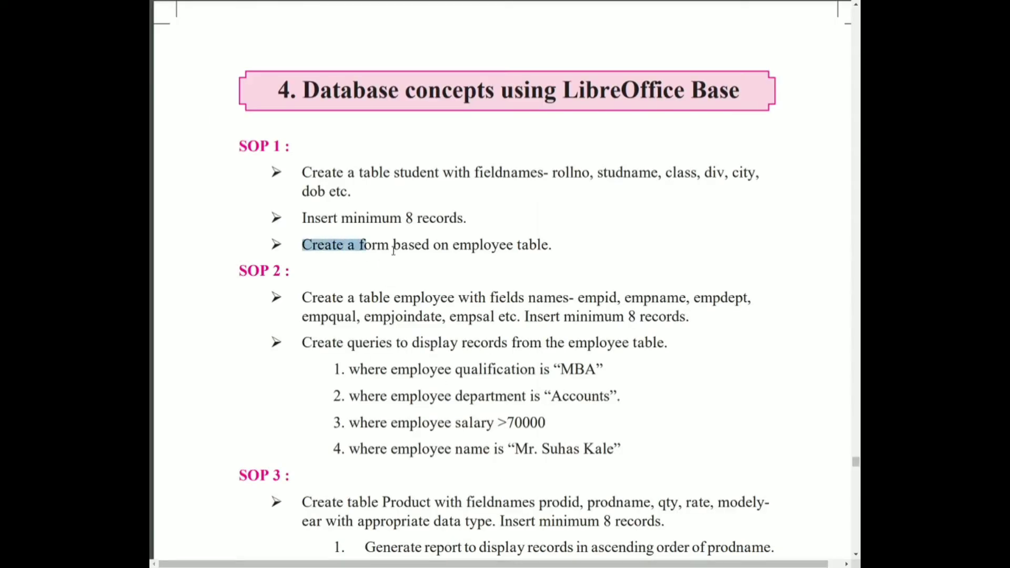
pyautogui.moveTo(460, 245); pyautogui.dragTo(506, 241)
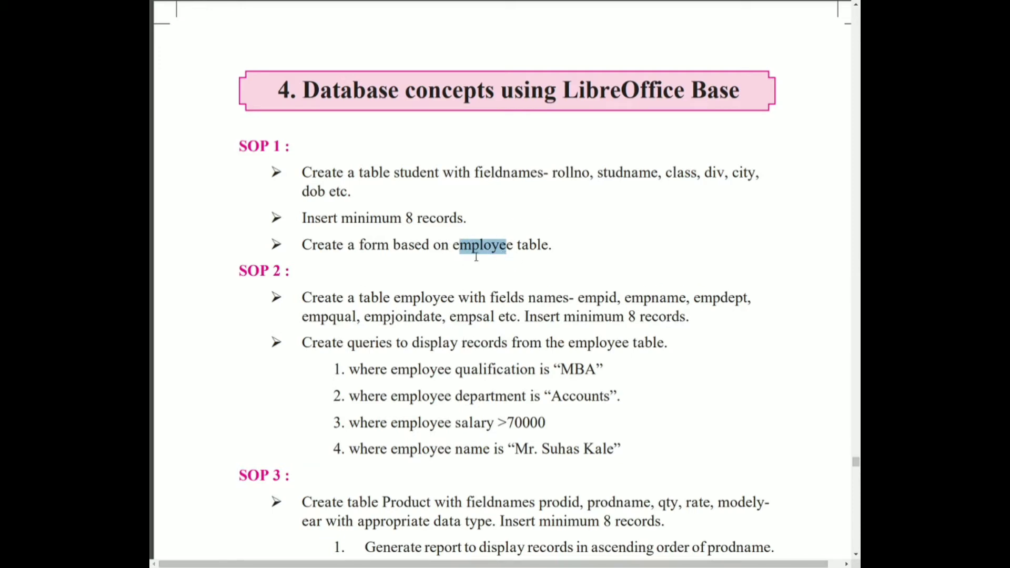
pyautogui.hotkey('alt', 'Tab')
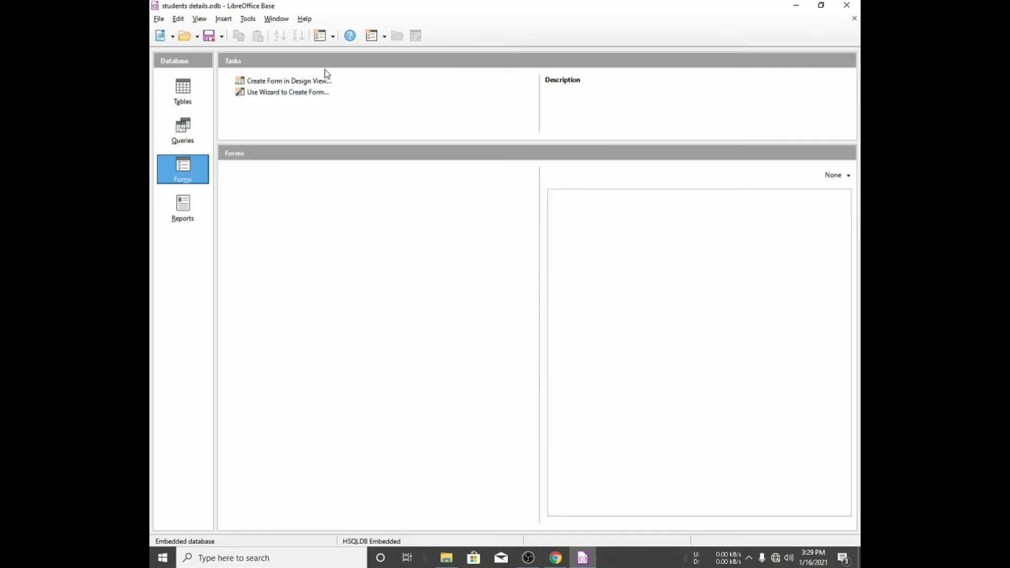
# - Launch the form wizard and dismiss the Tip of the Day dialog
pyautogui.click(300, 95)
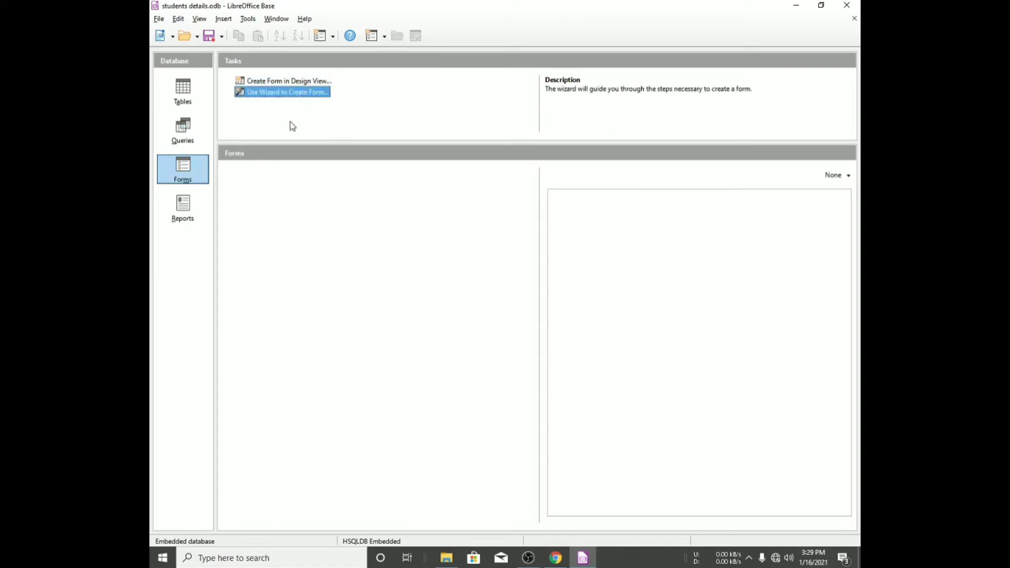
pyautogui.doubleClick(281, 93)
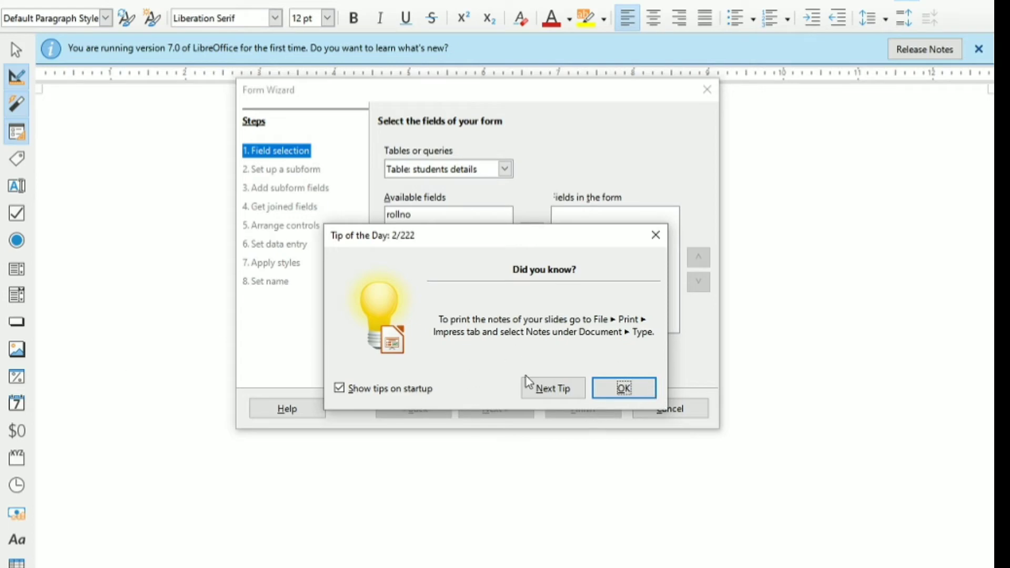
pyautogui.click(623, 387)
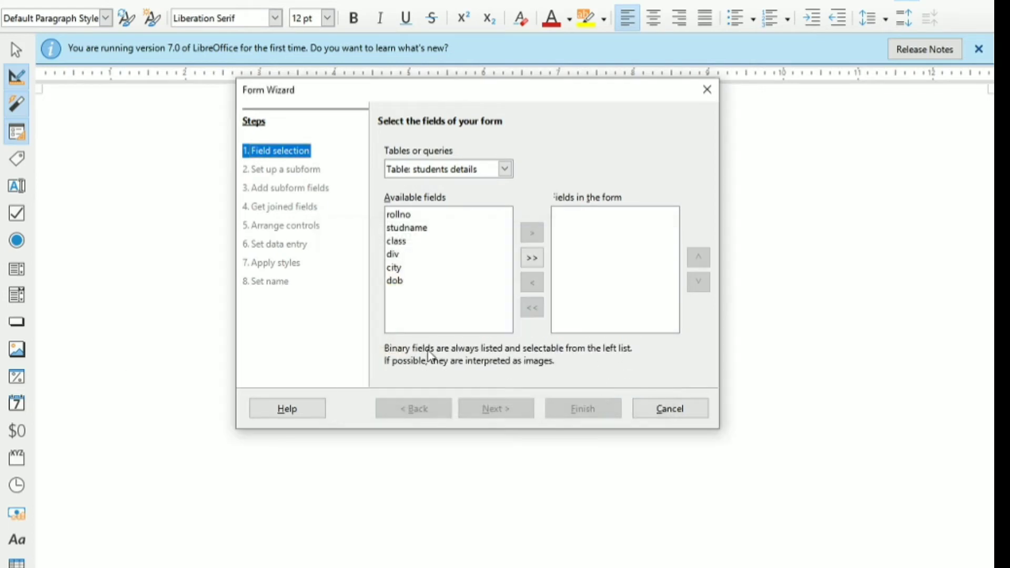
# - Add all fields of the students details table to the form
pyautogui.click(531, 257)
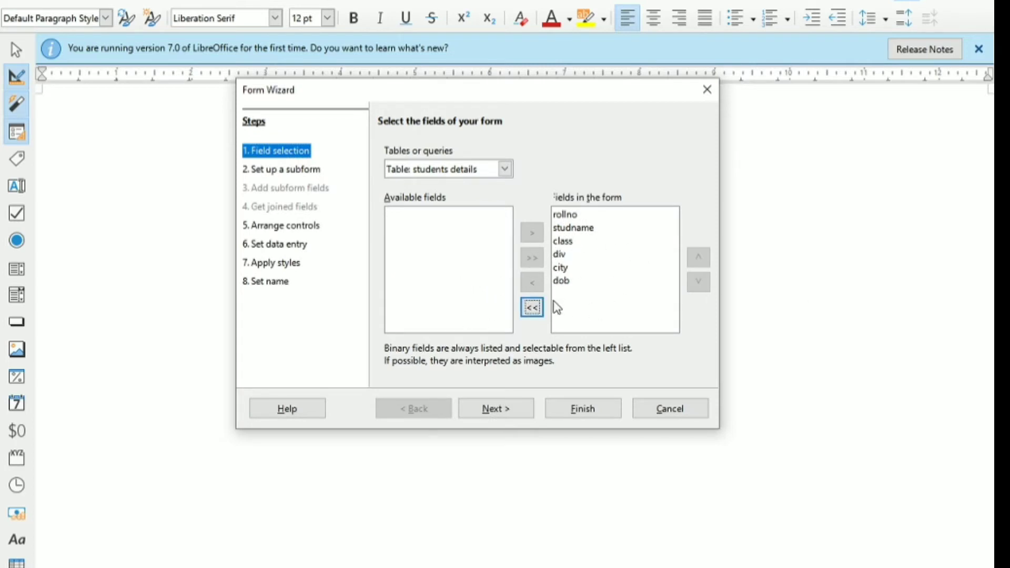
pyautogui.click(532, 307)
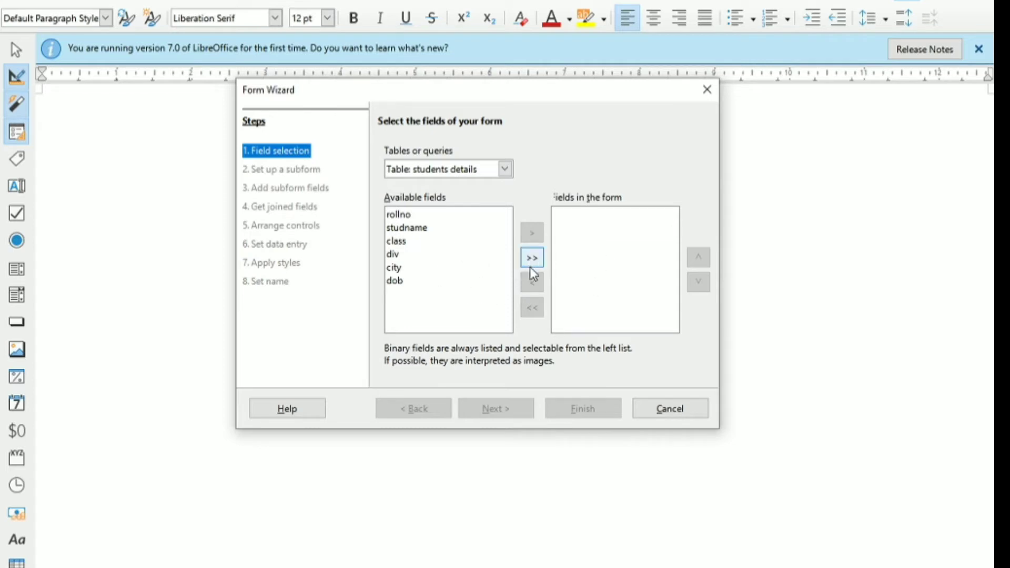
pyautogui.click(532, 258)
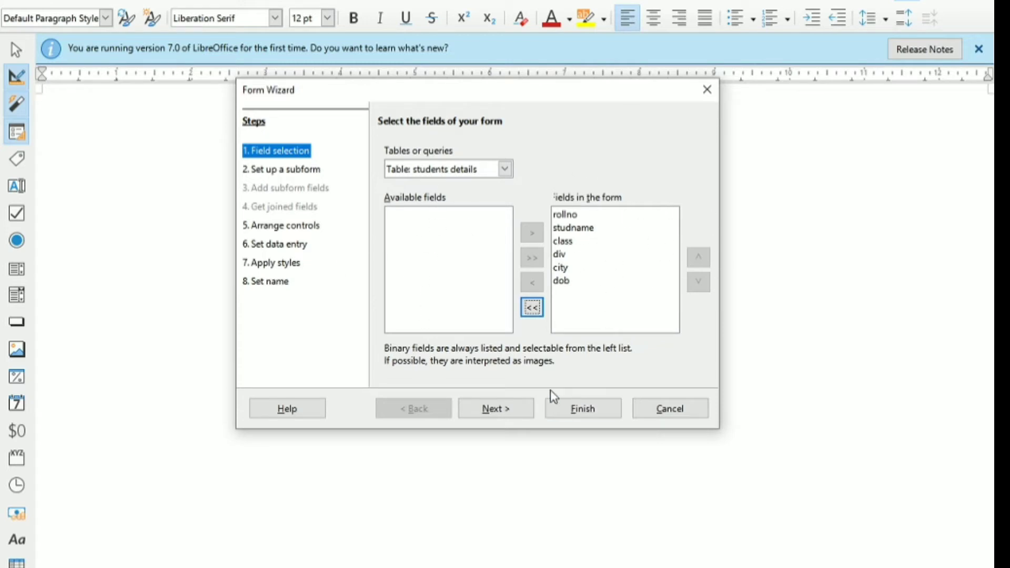
# - Skip the subform page and choose the Columnar - Labels Left arrangement for the main form
pyautogui.click(514, 410)
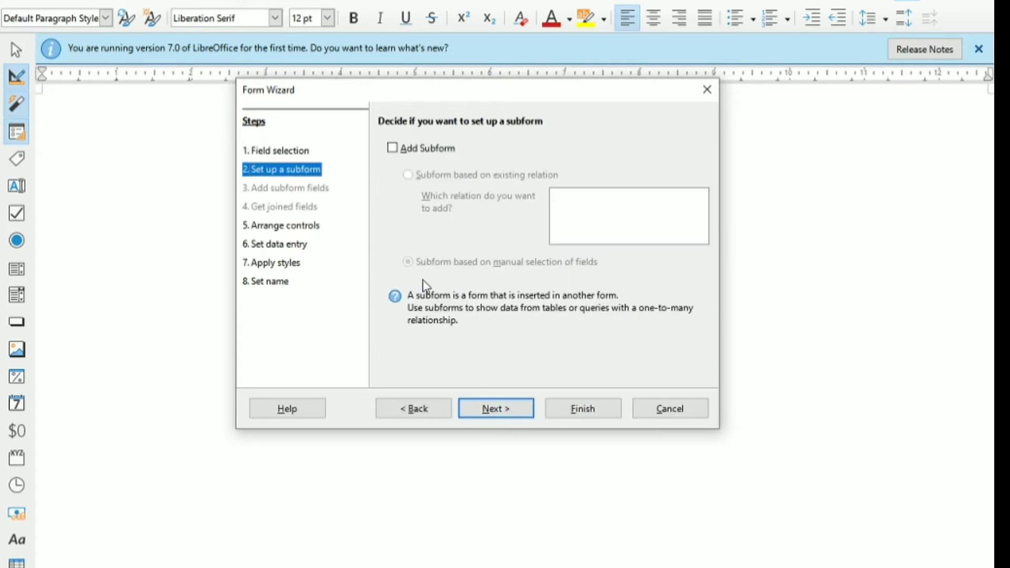
pyautogui.click(513, 409)
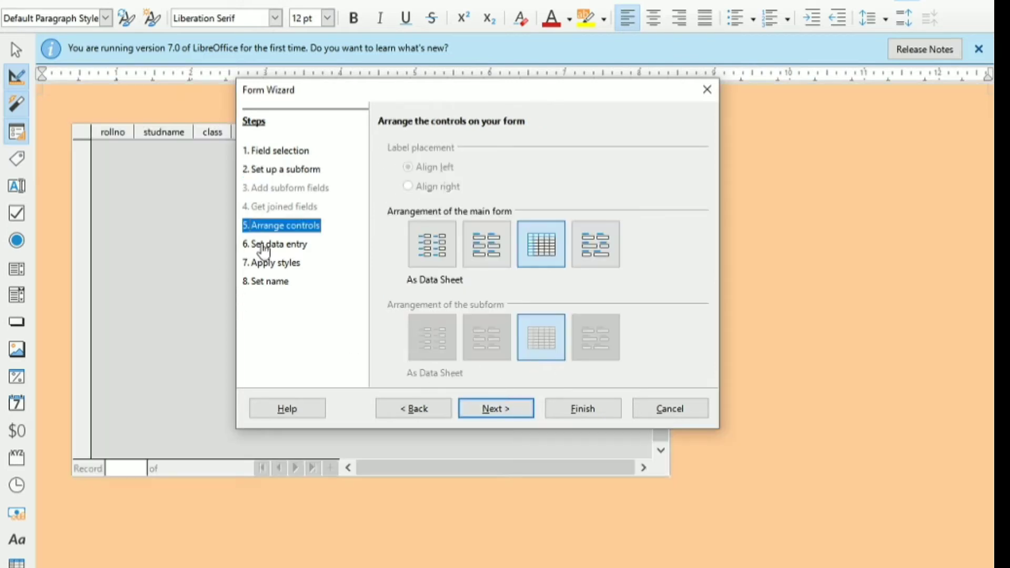
pyautogui.click(434, 255)
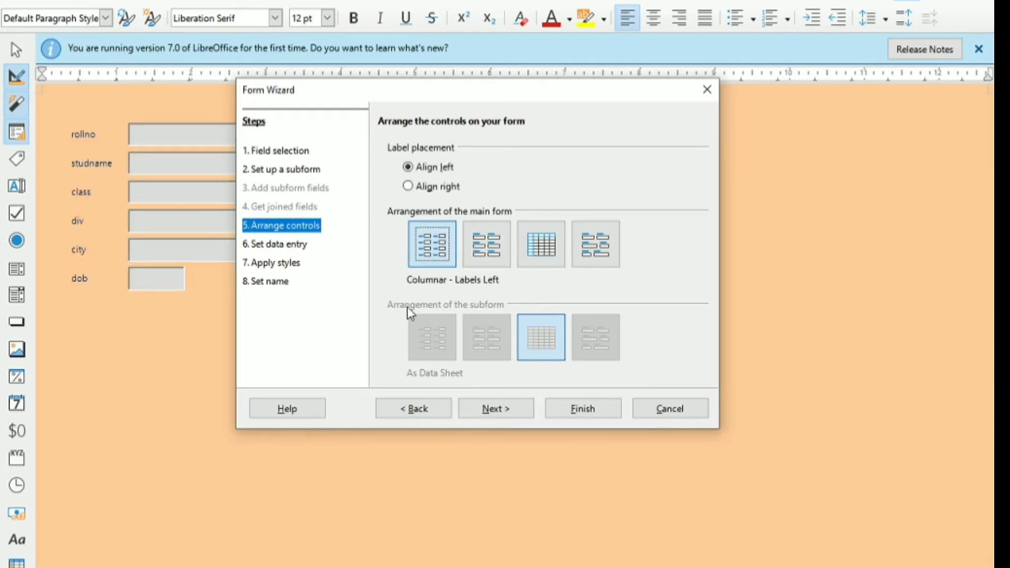
# - Keep the default data entry mode and apply the Bright Blue style to the form, previewing other styles first
pyautogui.click(494, 409)
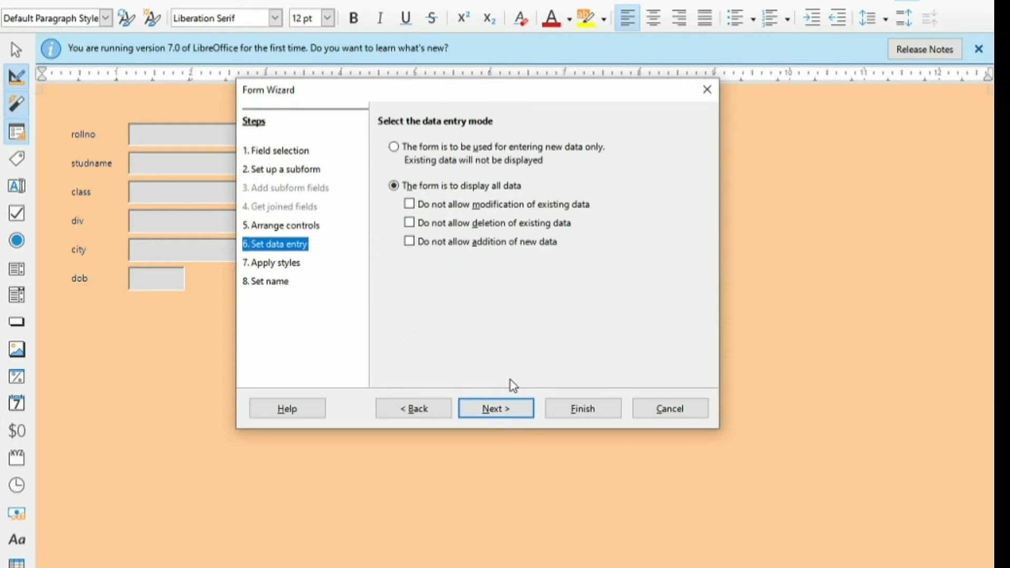
pyautogui.click(505, 413)
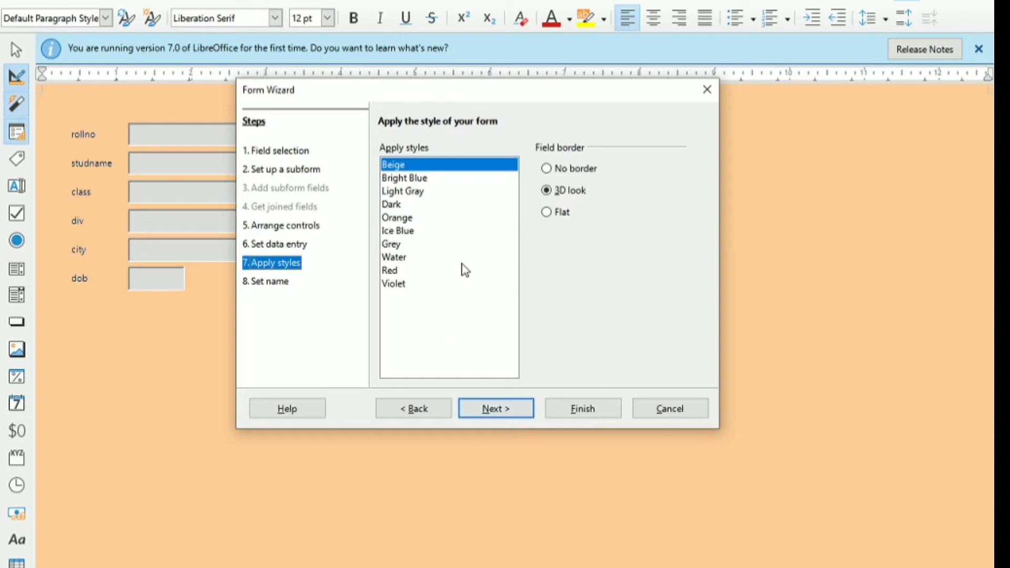
pyautogui.click(404, 179)
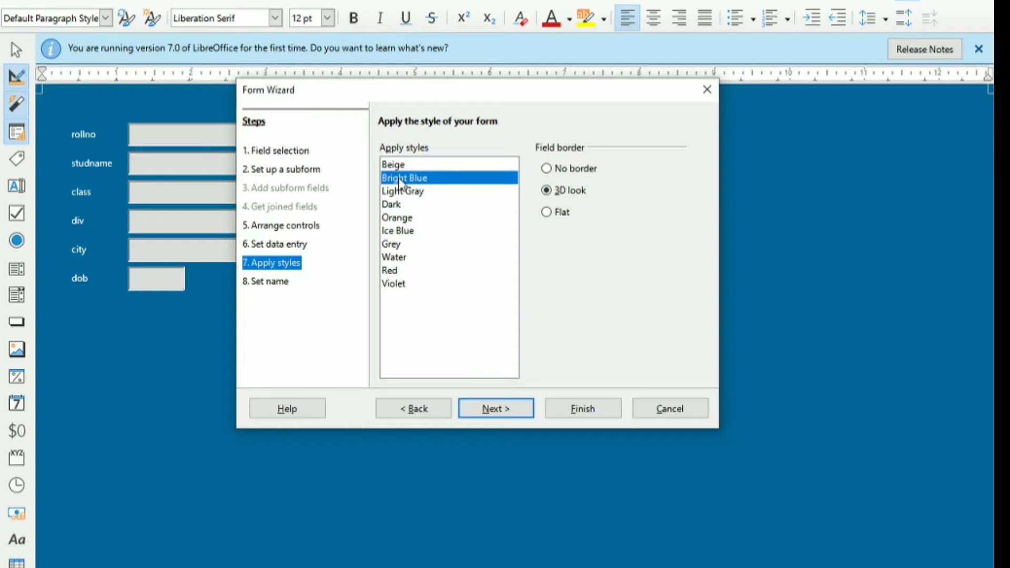
pyautogui.click(397, 195)
pyautogui.click(401, 218)
pyautogui.click(404, 257)
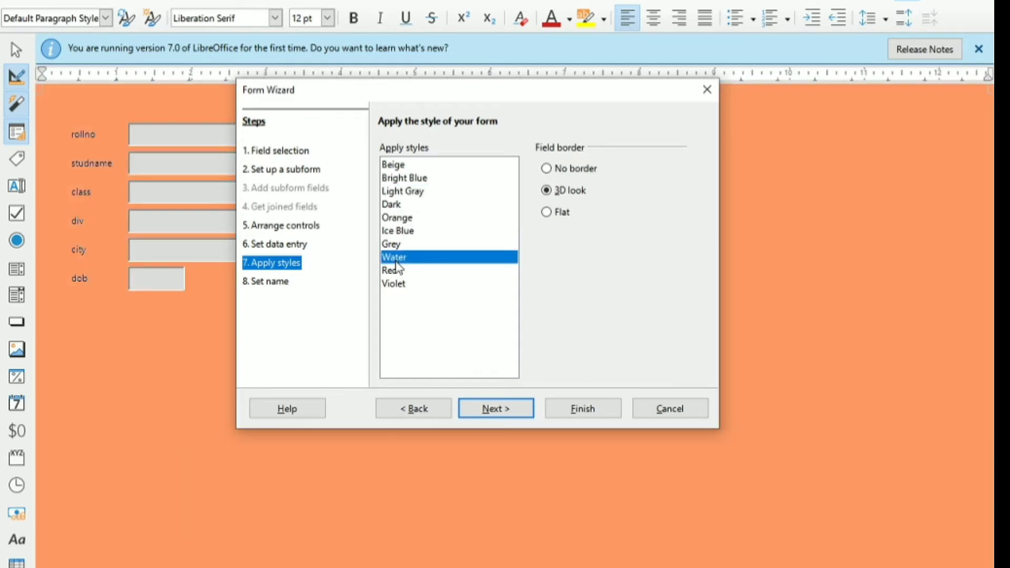
pyautogui.click(399, 284)
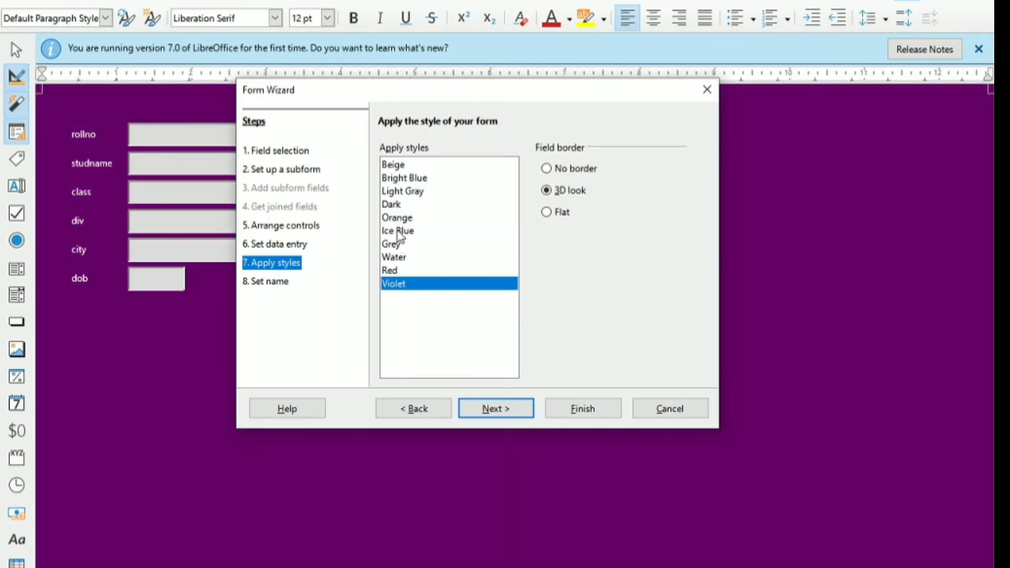
pyautogui.click(409, 178)
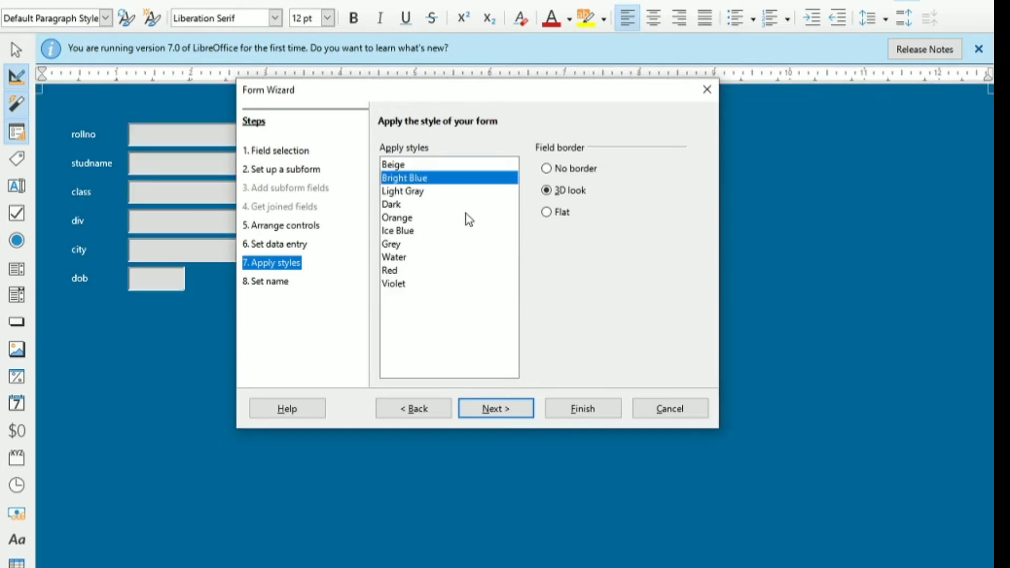
# - Name the form "students details form" and finish the wizard to work with the form
pyautogui.click(507, 413)
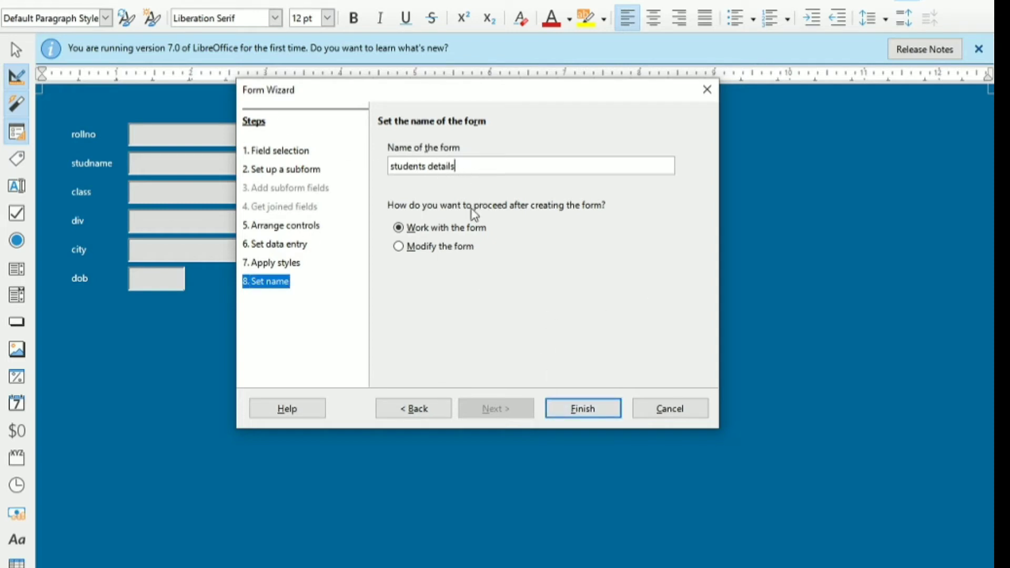
pyautogui.write('FORM')
pyautogui.press('BackSpace')
pyautogui.press('BackSpace')
pyautogui.click(584, 418)
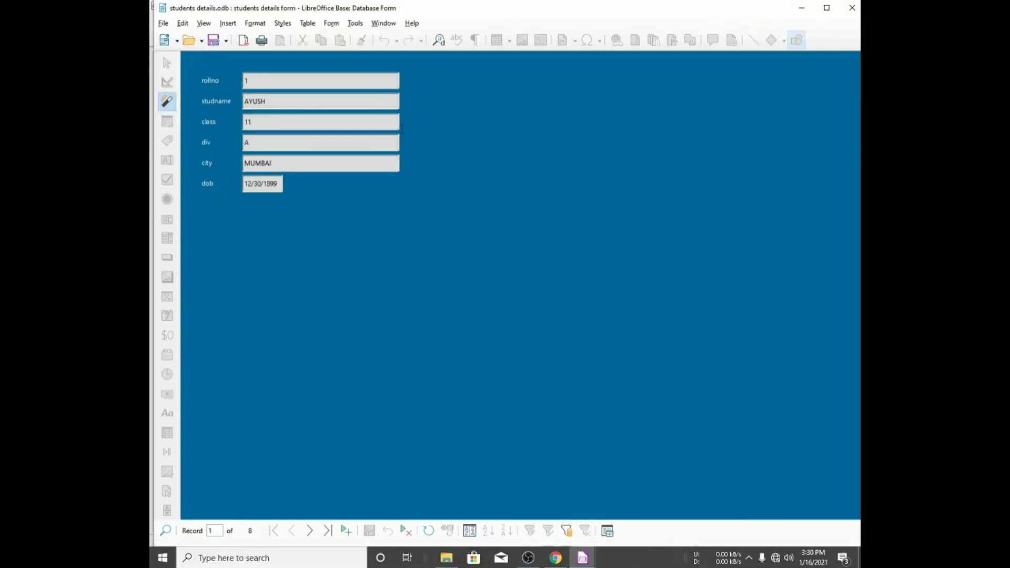
# - Maximize the form window, go to the last record and enter its date of birth as 05/05/05
pyautogui.click(833, 9)
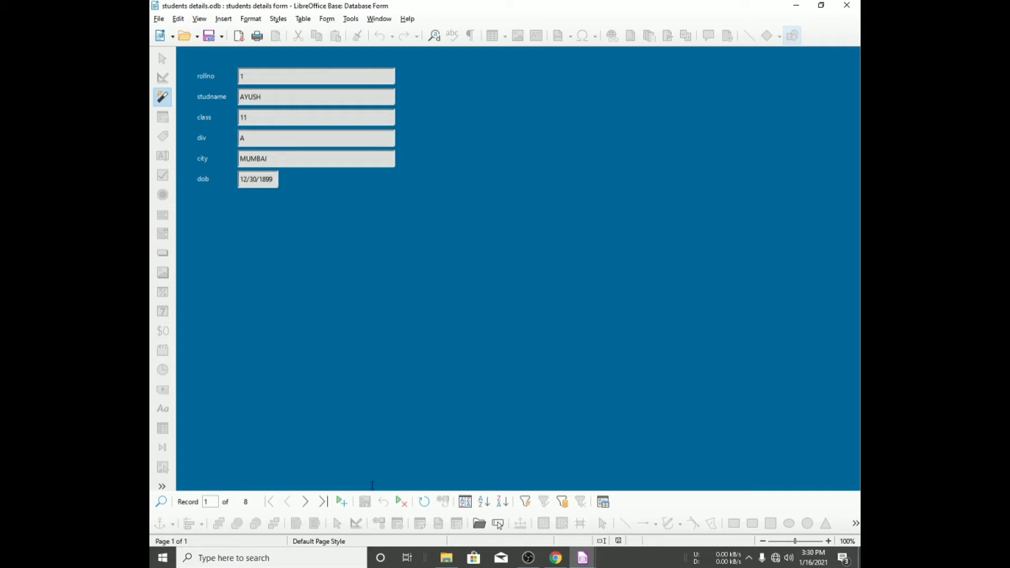
pyautogui.click(323, 502)
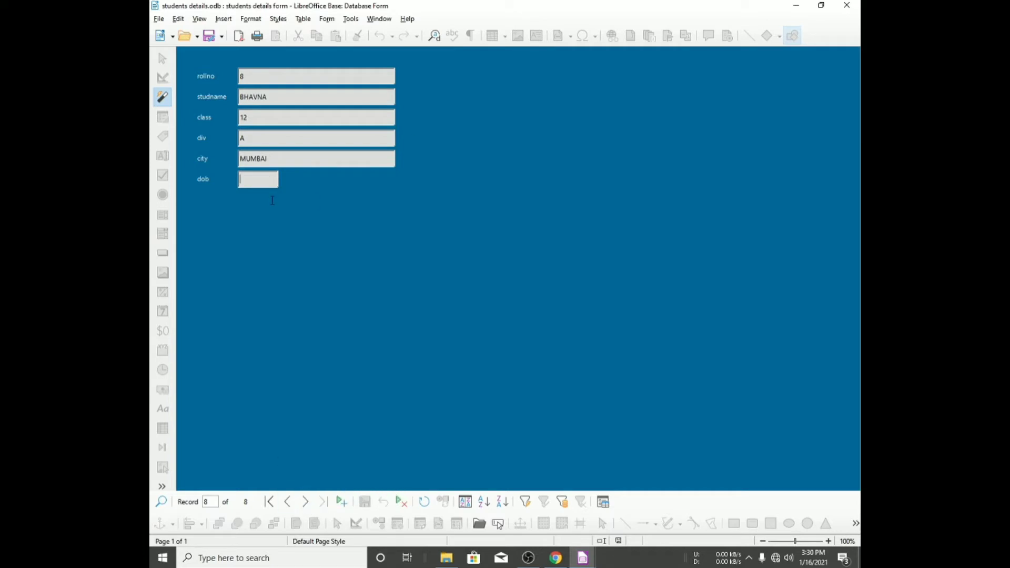
pyautogui.write('5/5/5')
pyautogui.press('Tab')
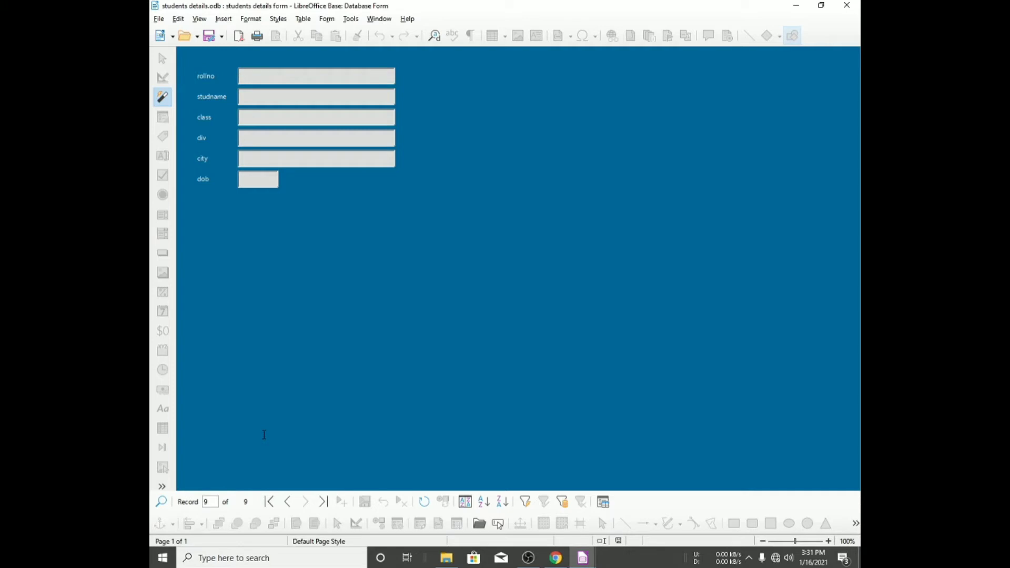
# - Add a new record through the form: rollno 9, studname sid, class 15, div a, city raigad, dob 9/9/09
pyautogui.write('9')
pyautogui.write('si')
pyautogui.write('d')
pyautogui.press('Tab')
pyautogui.write('15')
pyautogui.write('a')
pyautogui.press('Tab')
pyautogui.write('raigad')
pyautogui.press('Tab')
pyautogui.write('9/9/')
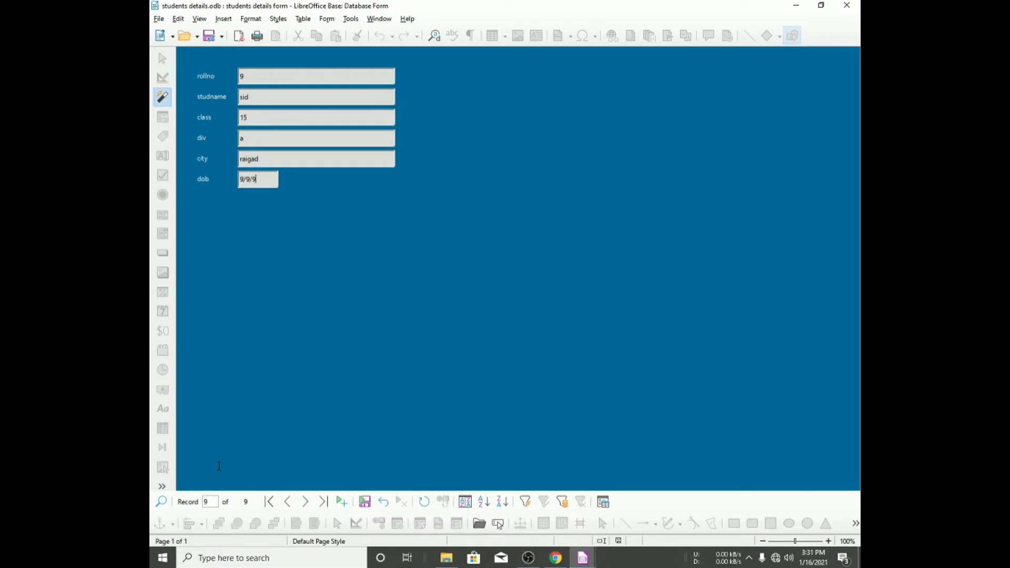
pyautogui.press('Tab')
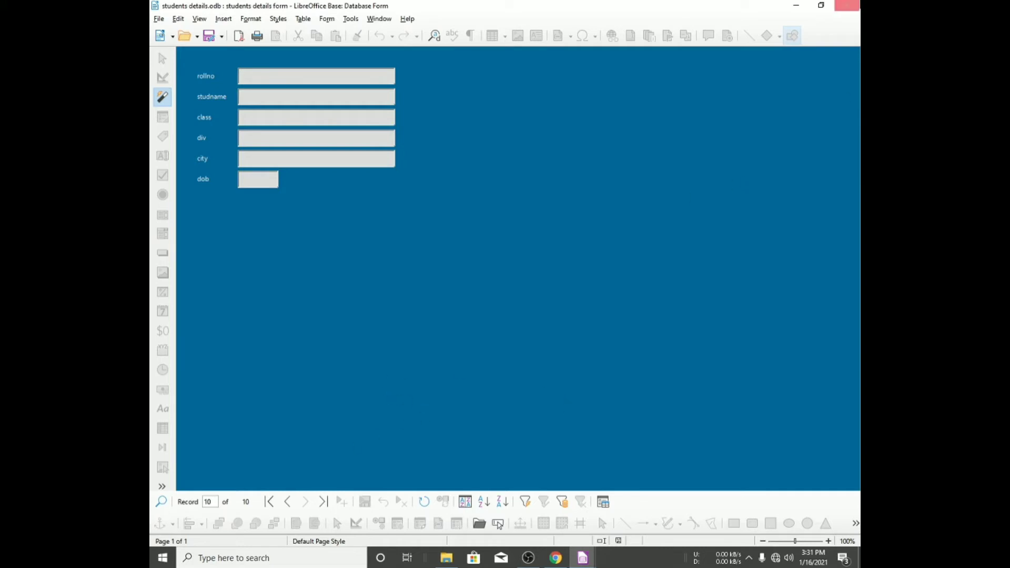
# - Close the form, view the records in the students details table, and switch back to the assignment document
pyautogui.click(846, 5)
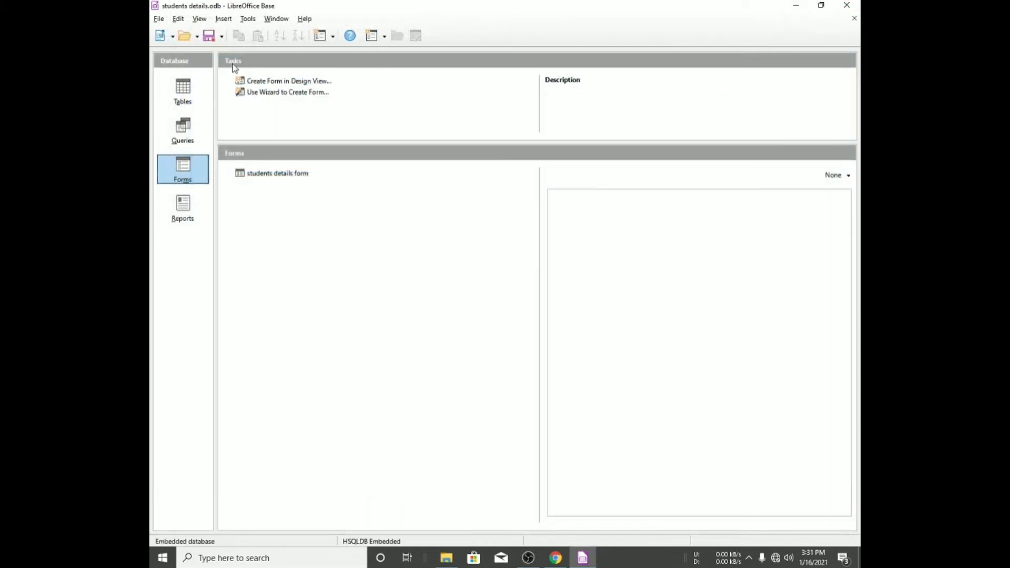
pyautogui.click(184, 90)
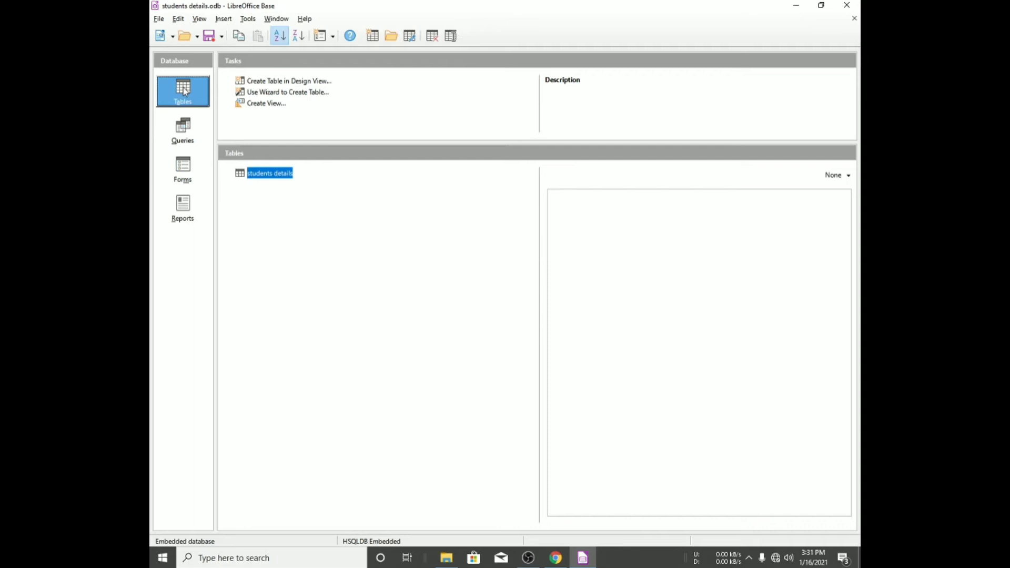
pyautogui.click(262, 173)
pyautogui.doubleClick(251, 174)
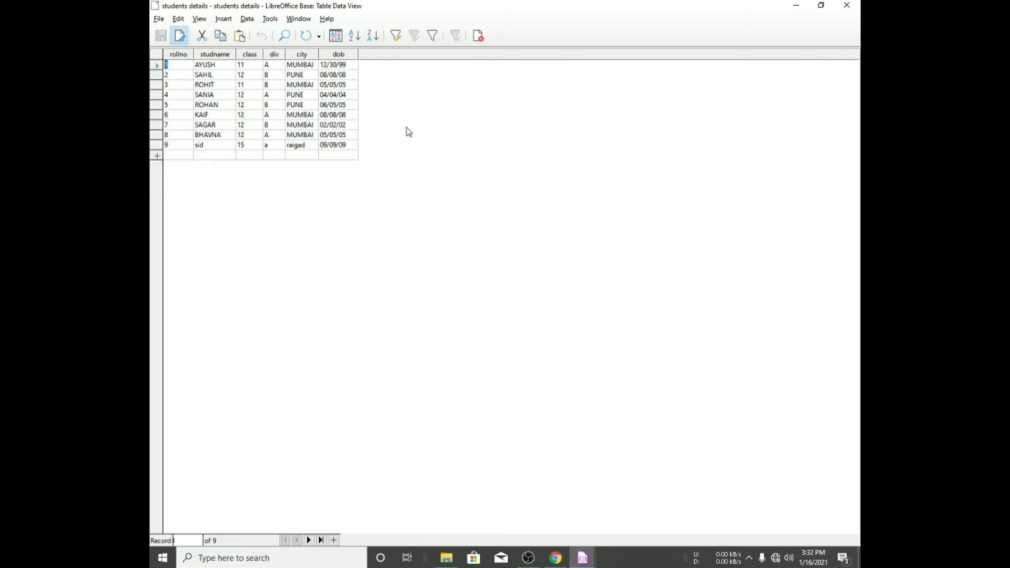
pyautogui.click(846, 5)
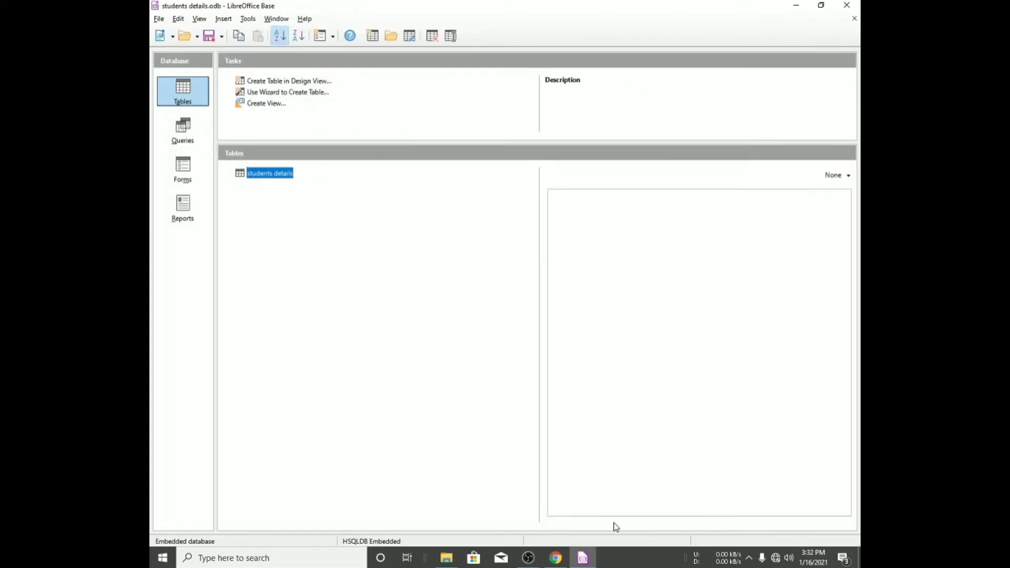
pyautogui.click(552, 560)
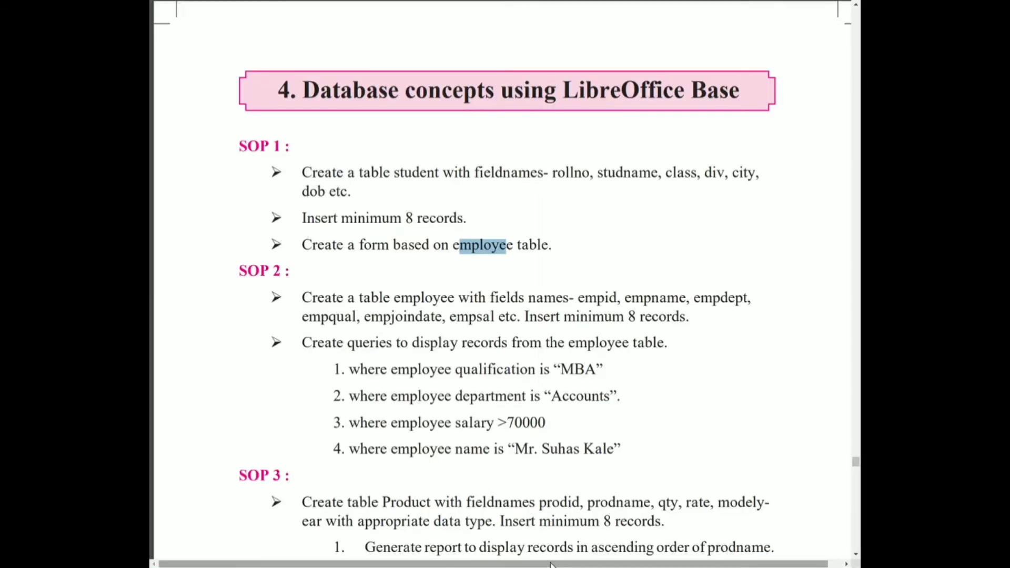
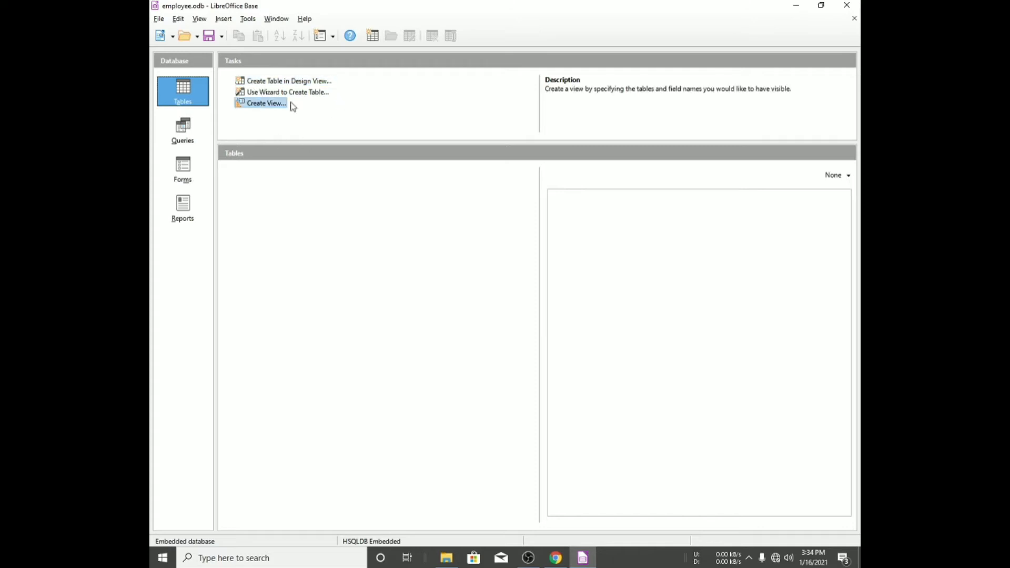
# - Start a new table in Design View and add field empid with the description "emploee id"
pyautogui.click(310, 82)
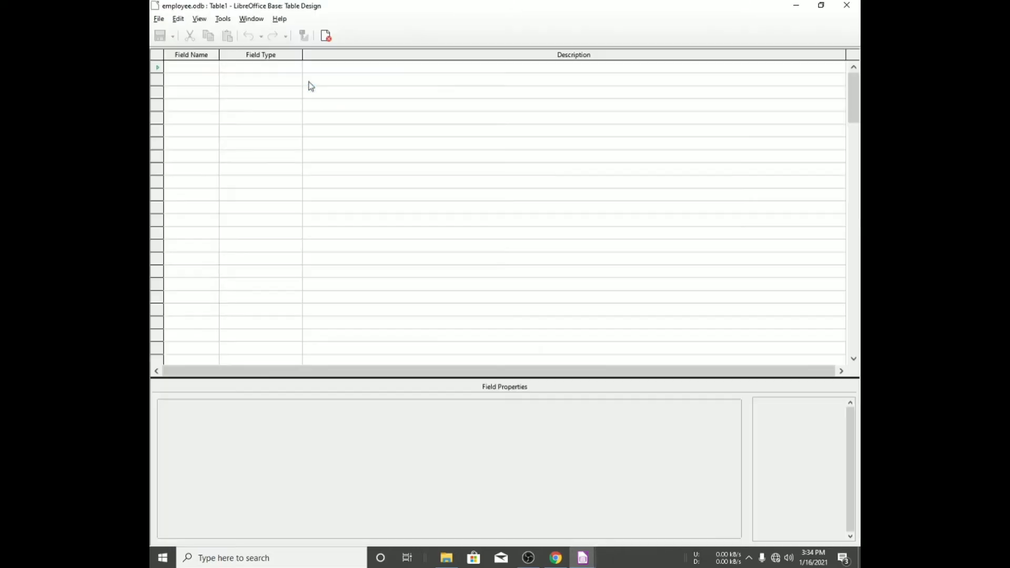
pyautogui.click(196, 66)
pyautogui.write('emp')
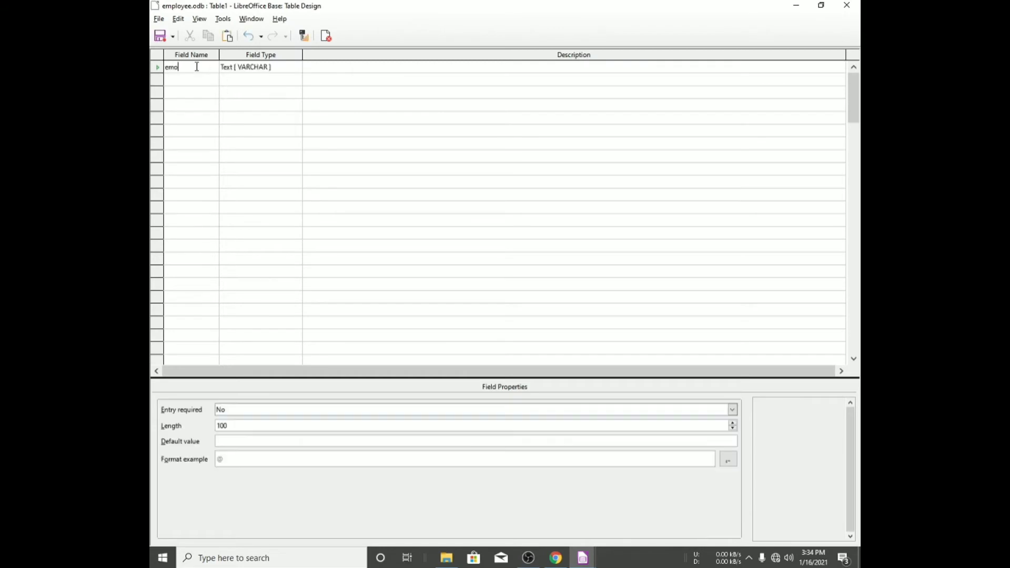
pyautogui.write('ld')
pyautogui.click(276, 69)
pyautogui.click(316, 68)
pyautogui.write('mploee id')
pyautogui.press('Return')
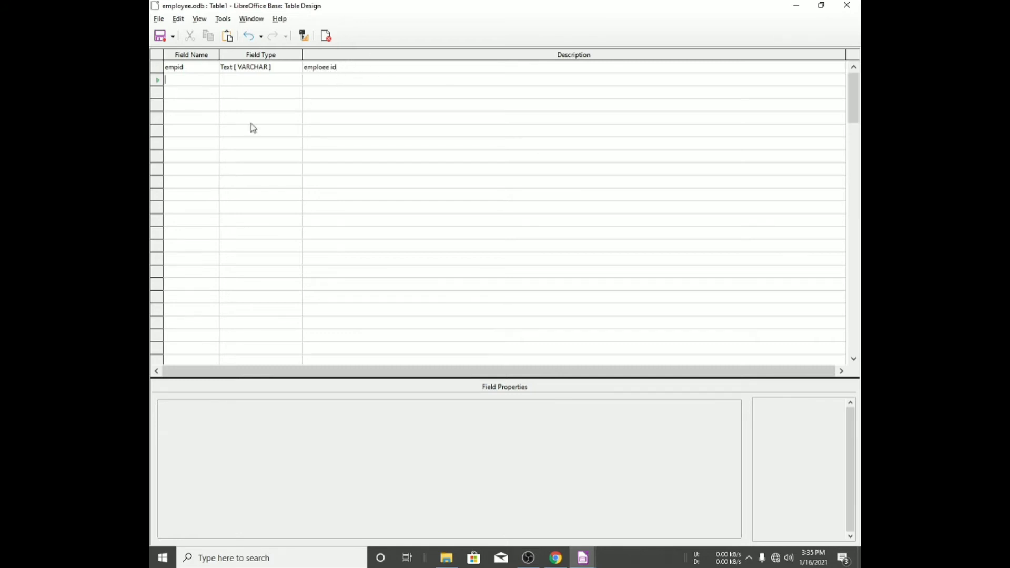
# - Add field empname with the description "employee name"
pyautogui.write('empname')
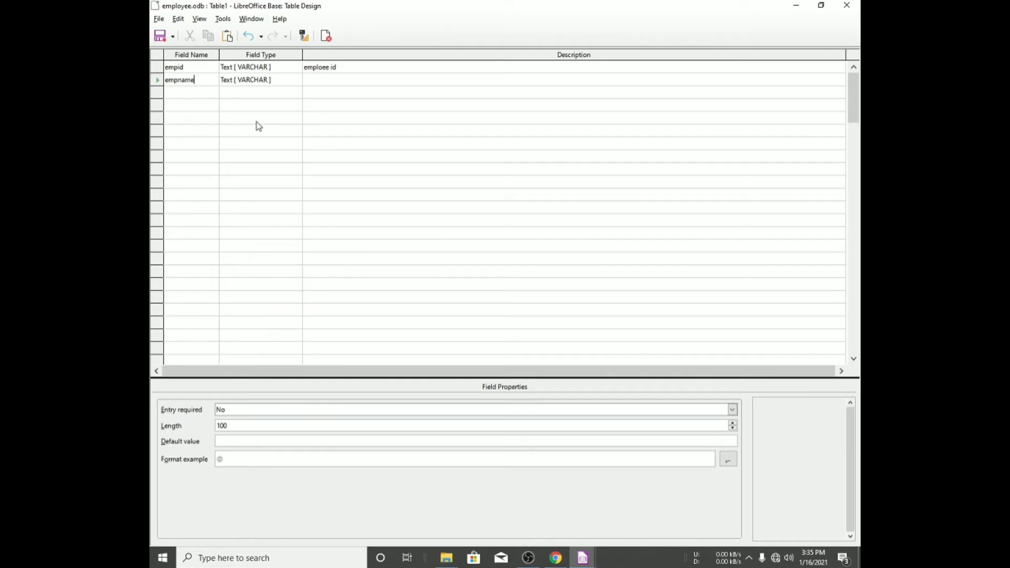
pyautogui.press('Return')
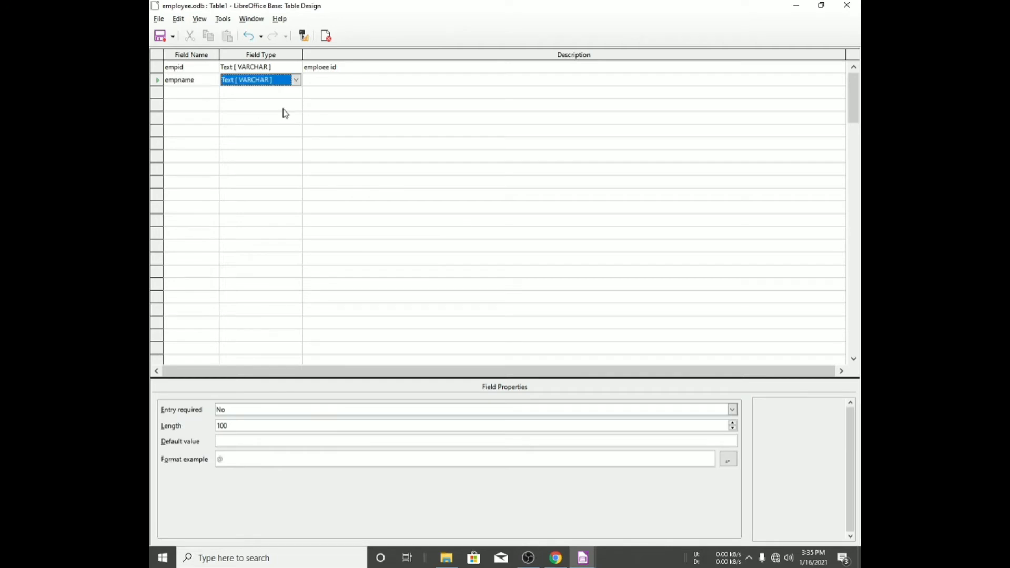
pyautogui.press('Return')
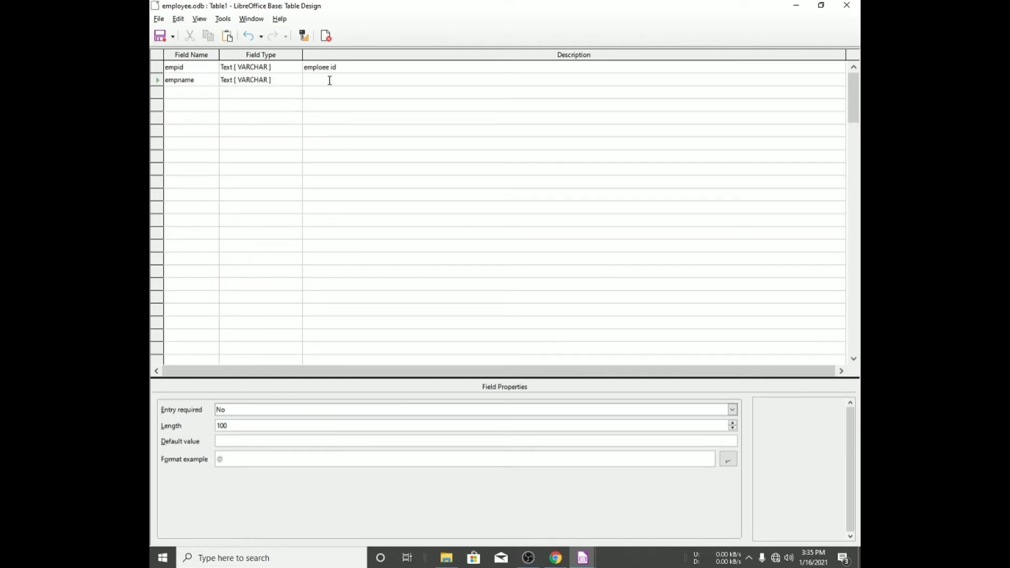
pyautogui.write('employee name')
pyautogui.moveTo(333, 80); pyautogui.dragTo(292, 82)
pyautogui.click(184, 94)
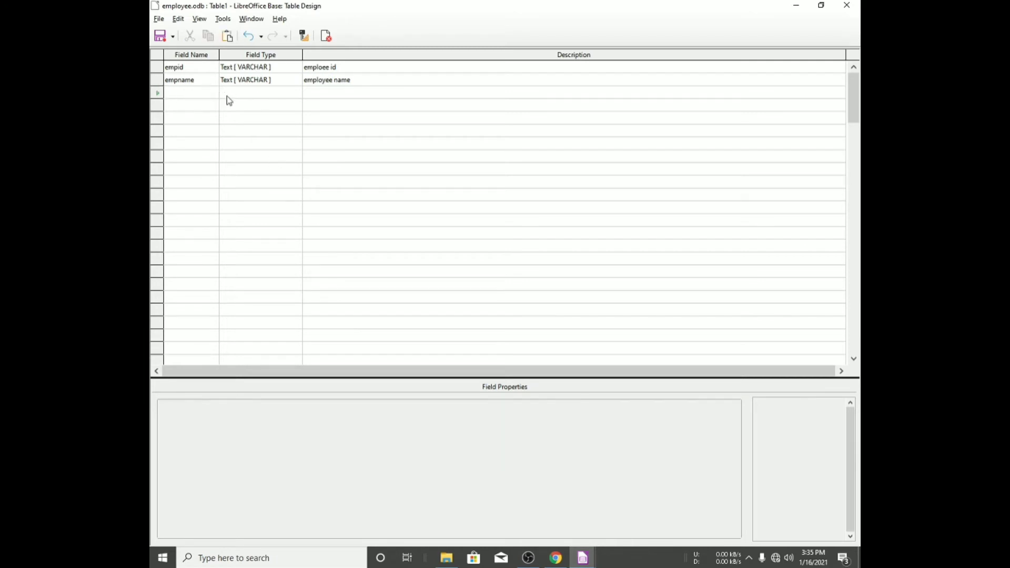
# - Check the employee field list in the assignment, then add field empdep with the description "employee department"
pyautogui.hotkey('alt', 'Tab')
pyautogui.hotkey('alt', 'Tab')
pyautogui.press('Tab')
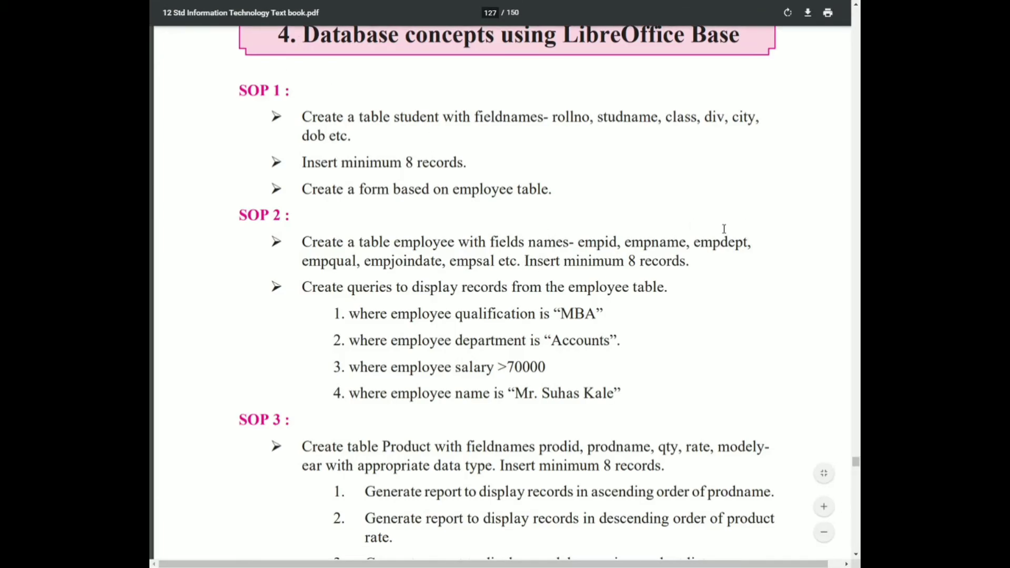
pyautogui.hotkey('alt', 'Tab')
pyautogui.write('emp')
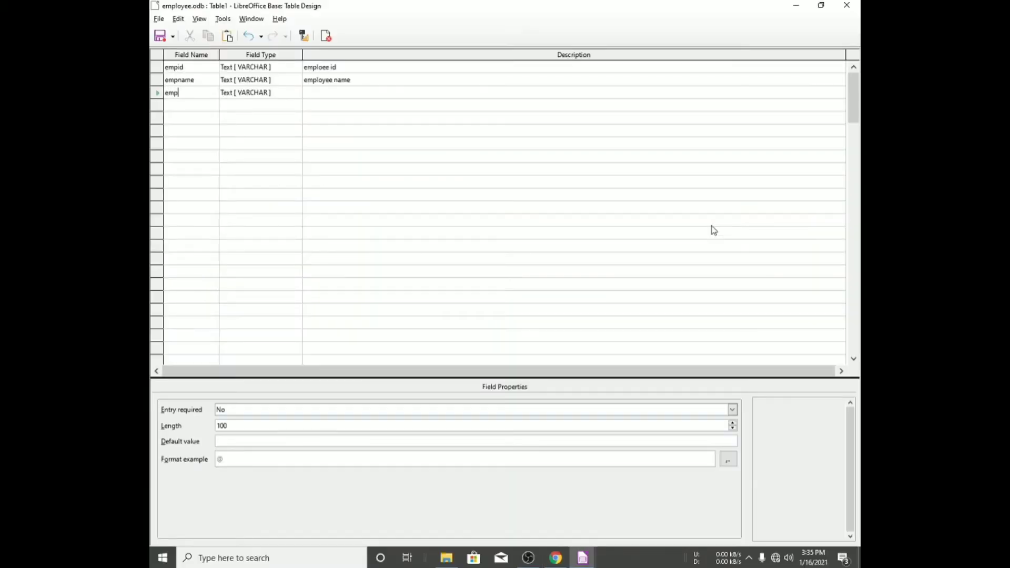
pyautogui.write('dep')
pyautogui.press('Tab')
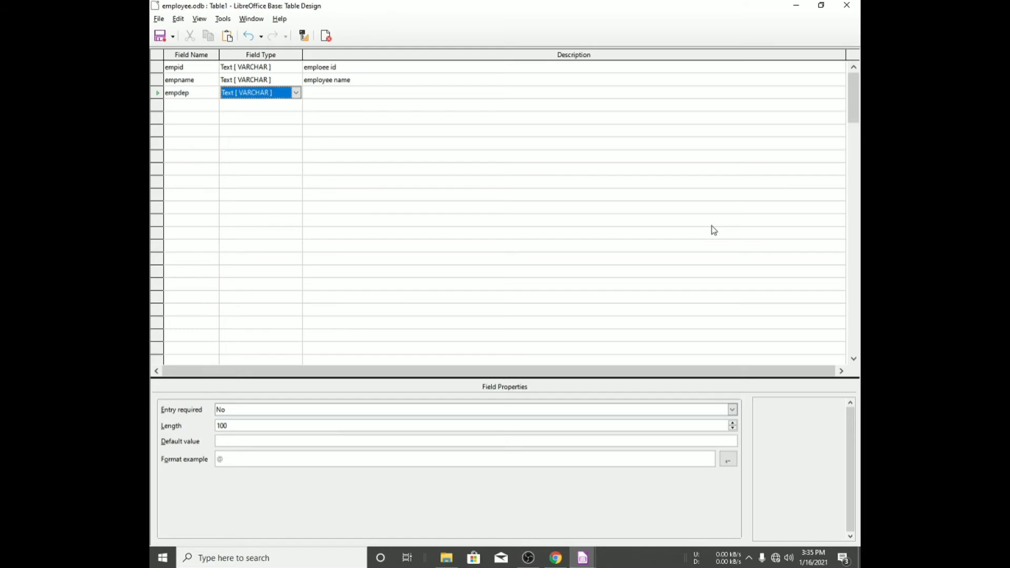
pyautogui.press('Tab')
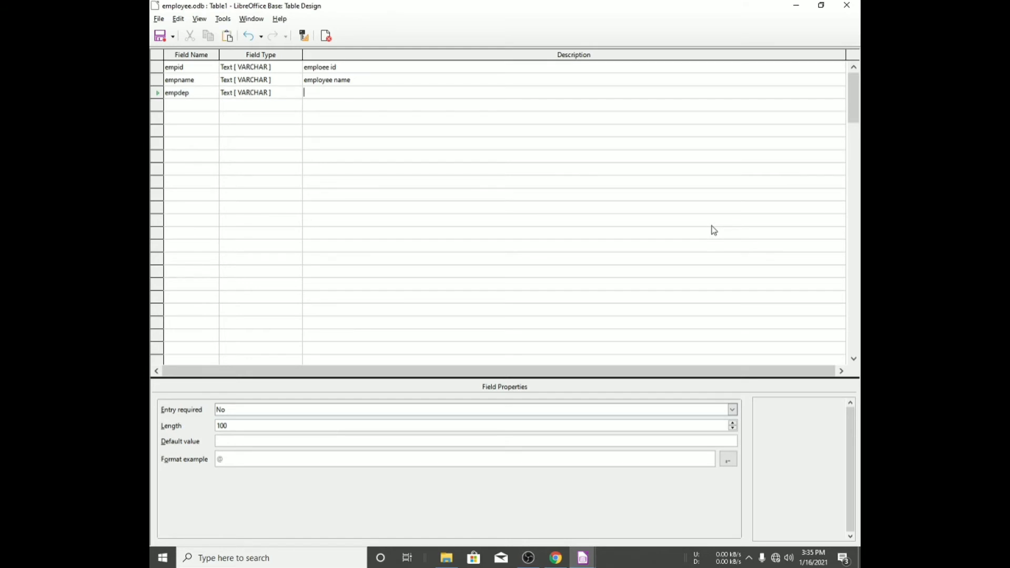
pyautogui.write('employee departtment')
pyautogui.press('Return')
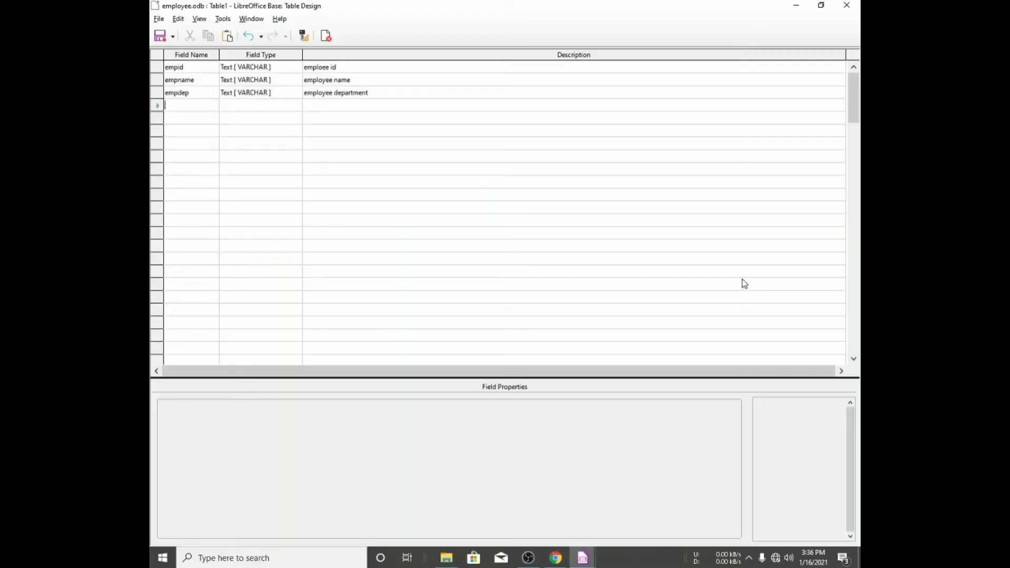
# - Add field empqual with the description "employee qualification"
pyautogui.write('empqual')
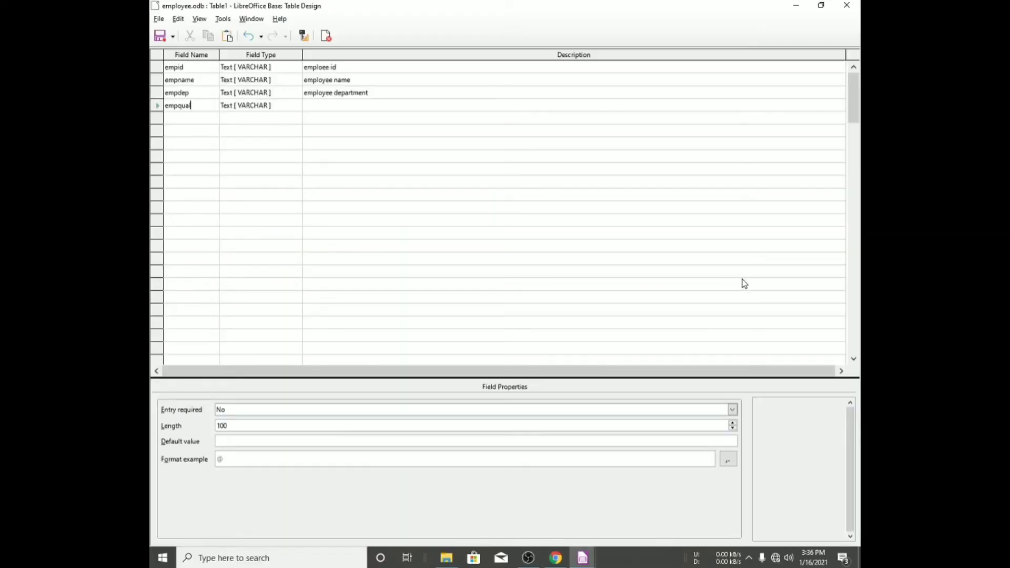
pyautogui.press('Tab')
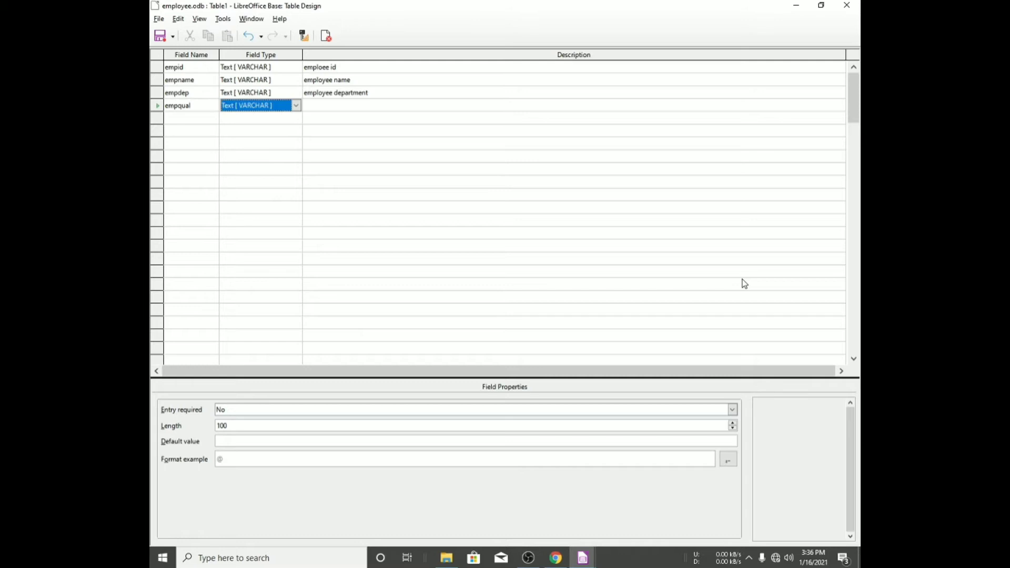
pyautogui.press('Tab')
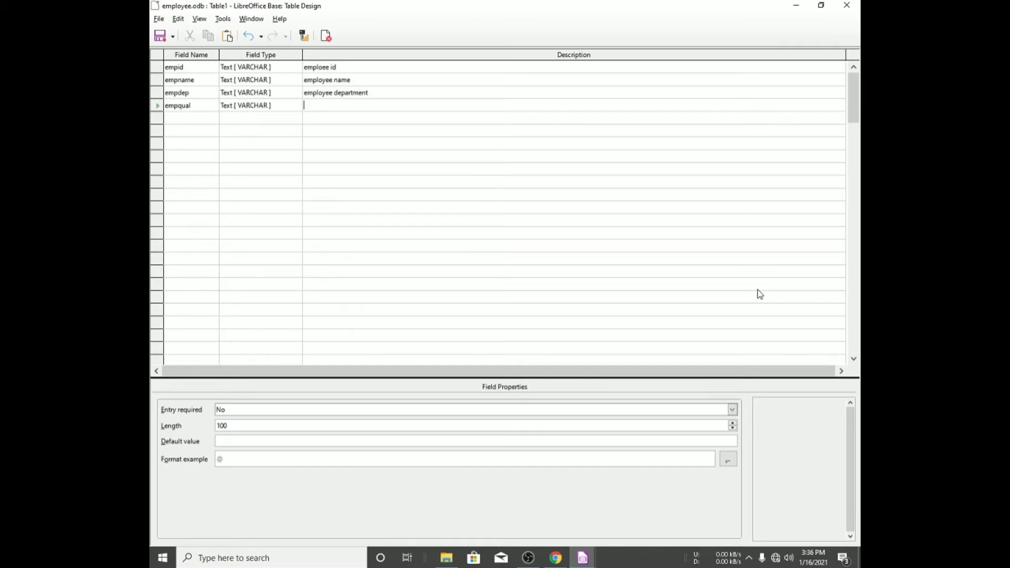
pyautogui.write('employee qualification')
pyautogui.press('Return')
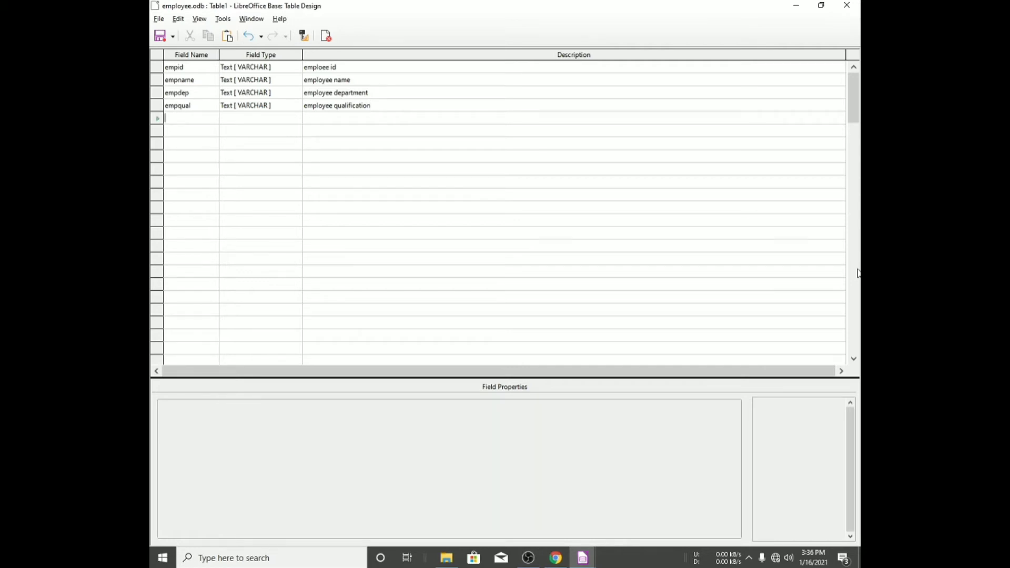
# - Add field empjoindate and set its field type to Date [DATE]
pyautogui.hotkey('alt', 'Tab')
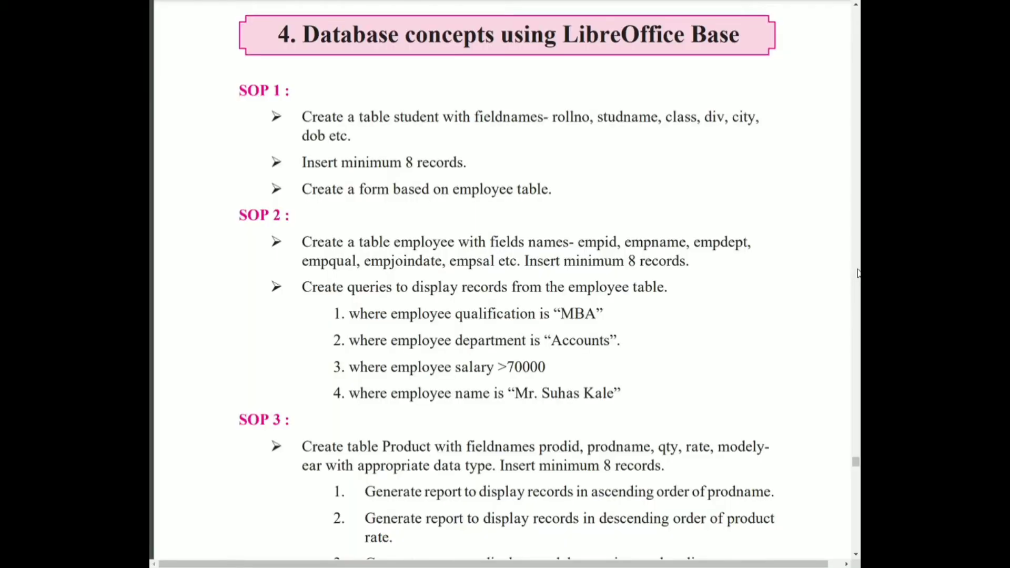
pyautogui.hotkey('alt', 'Tab')
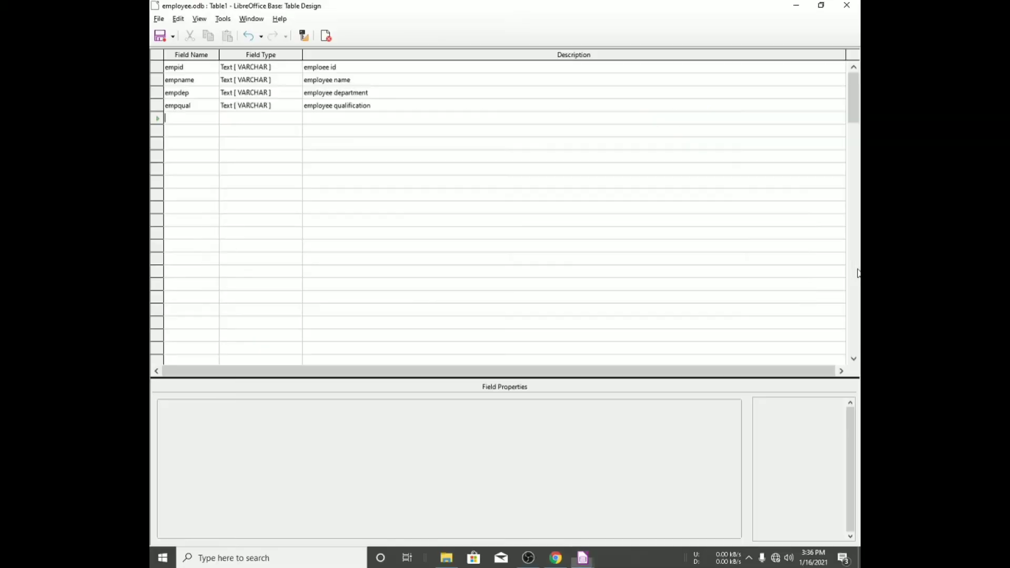
pyautogui.write('emp')
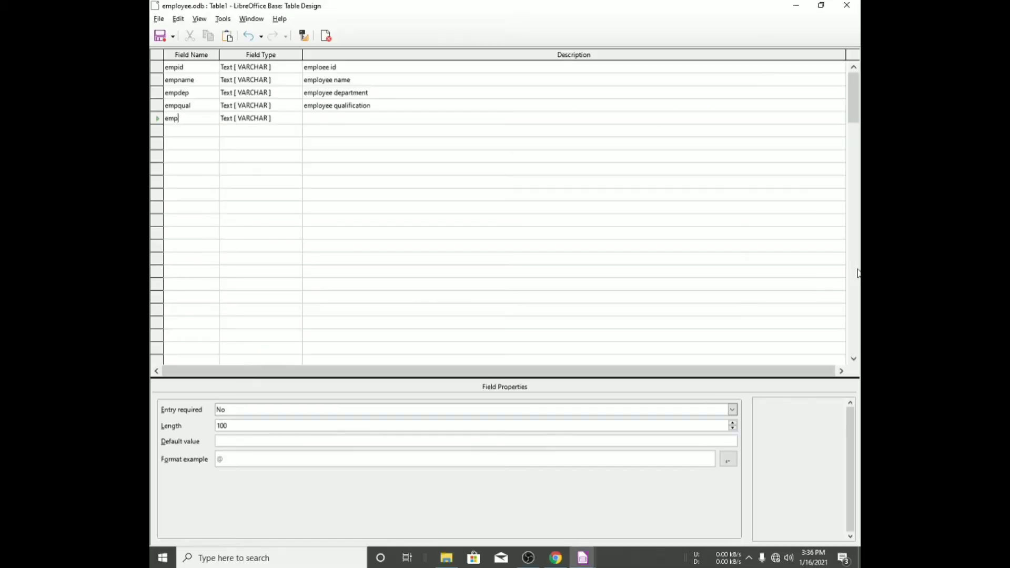
pyautogui.write('joindate')
pyautogui.click(274, 126)
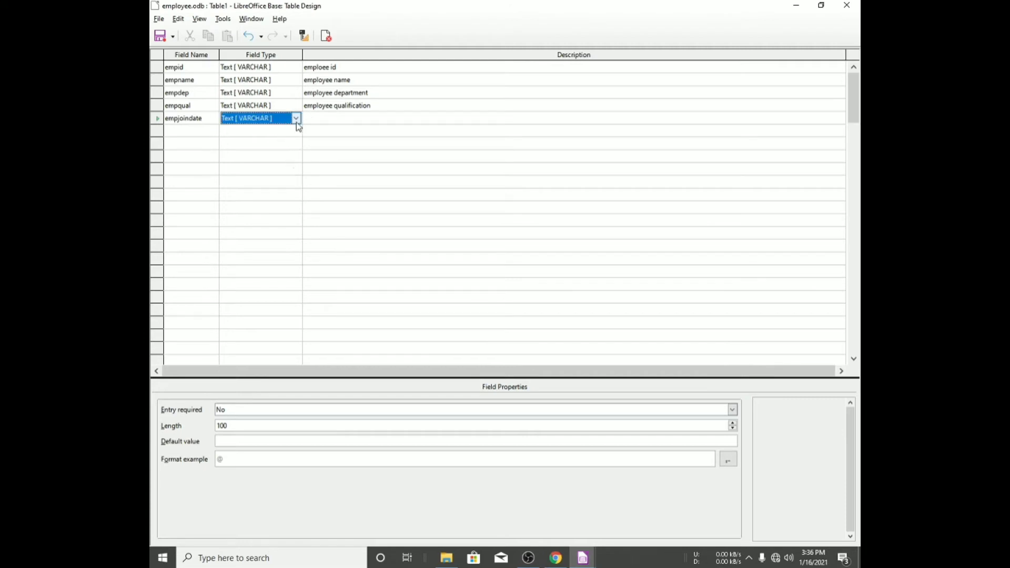
pyautogui.click(263, 120)
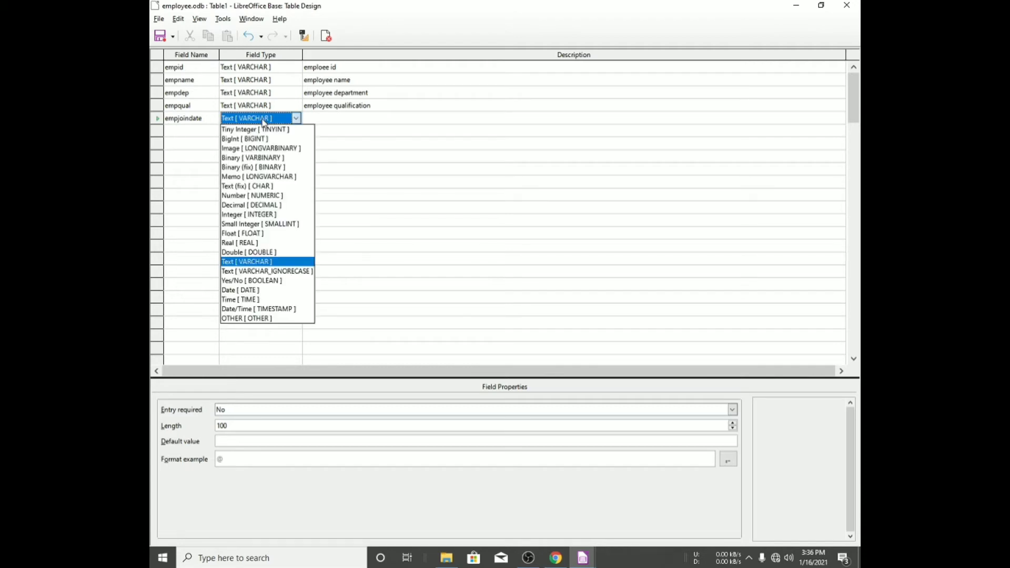
pyautogui.press('d')
pyautogui.click(248, 119)
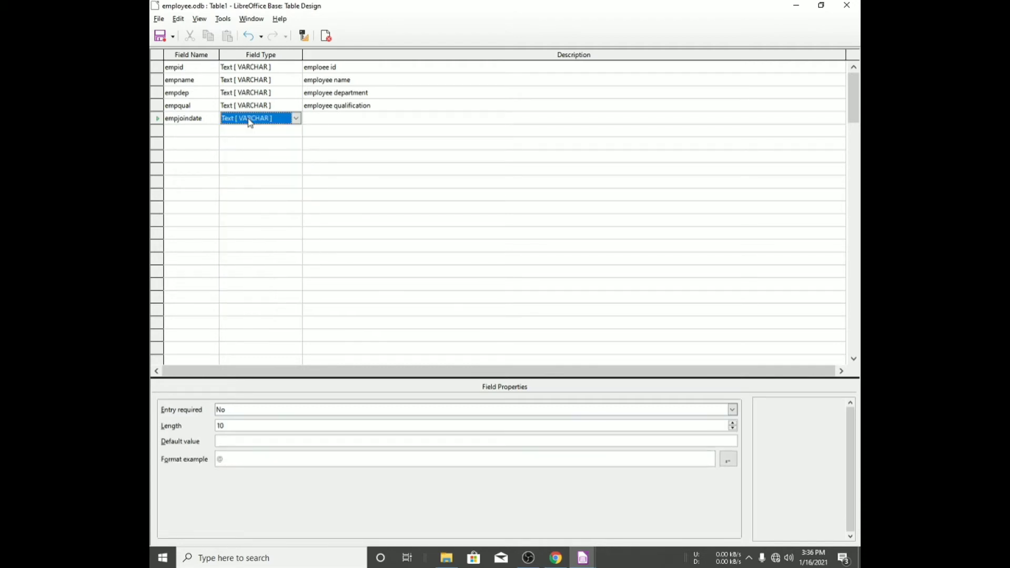
pyautogui.click(283, 124)
pyautogui.press('Down')
pyautogui.press('Down')
pyautogui.press('Down')
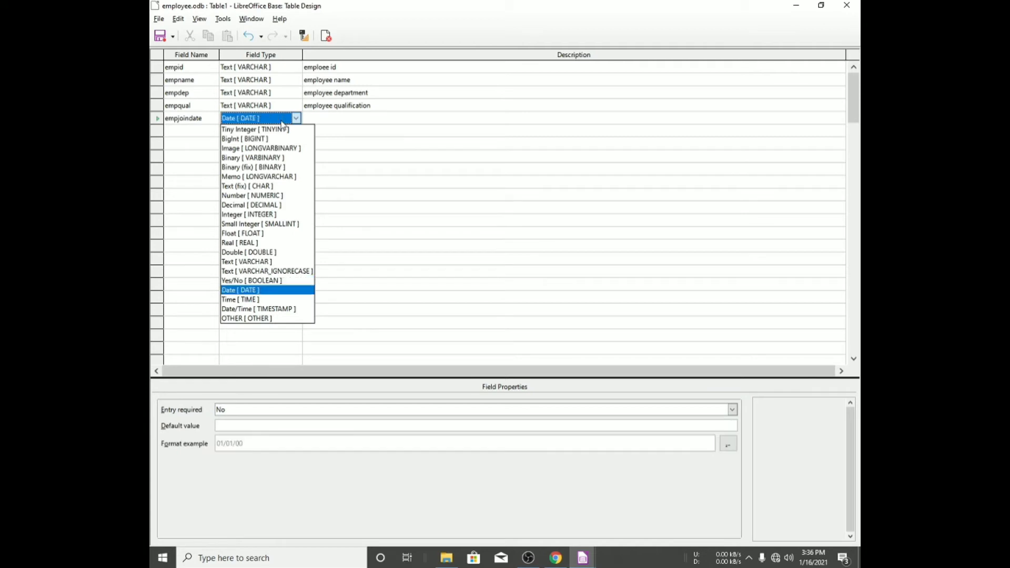
pyautogui.press('Down')
pyautogui.press('Up')
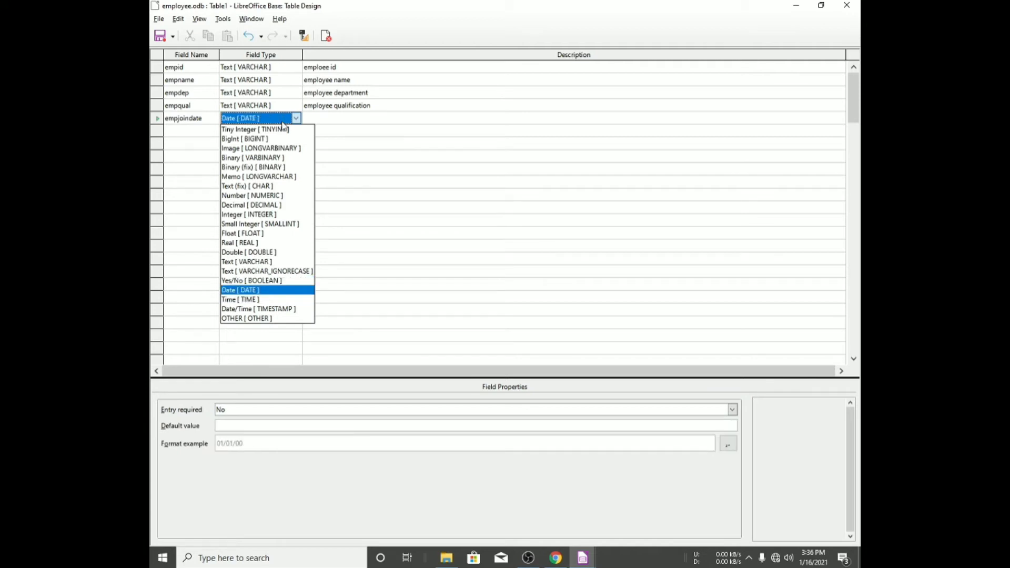
pyautogui.click(322, 122)
pyautogui.click(296, 118)
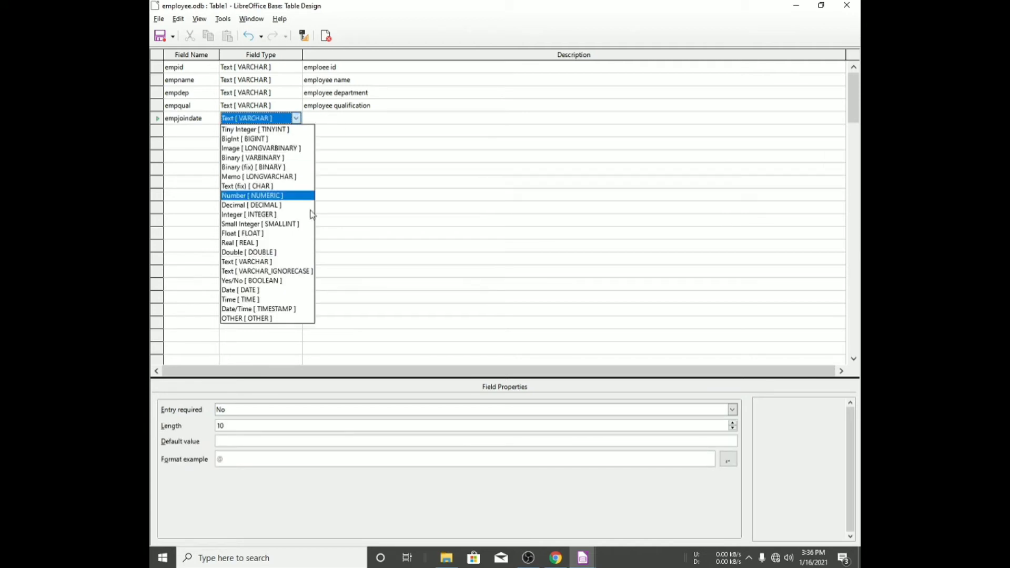
pyautogui.click(281, 293)
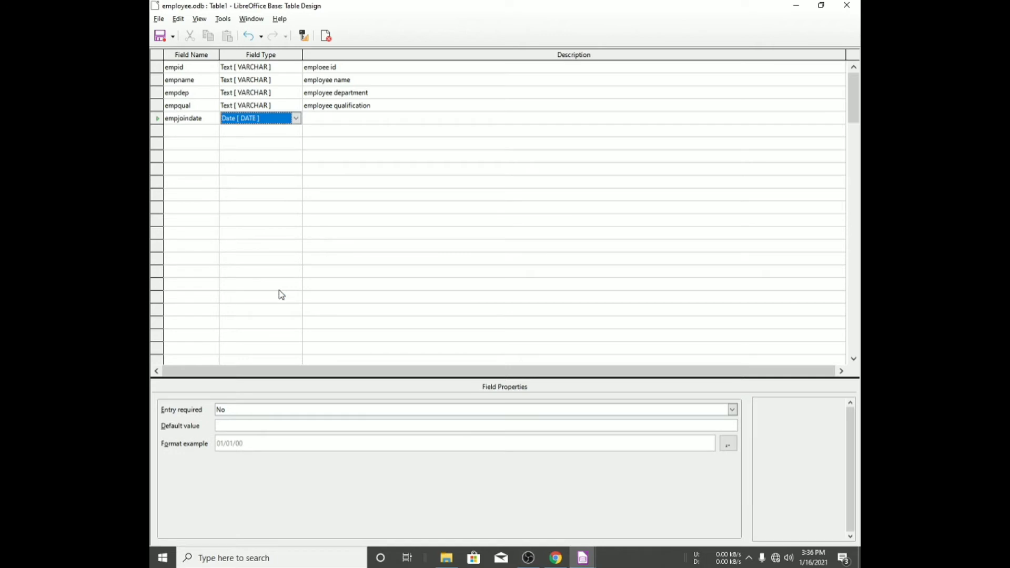
# - Describe the empjoindate field as "employee join date" and check the assignment's field list again
pyautogui.click(351, 117)
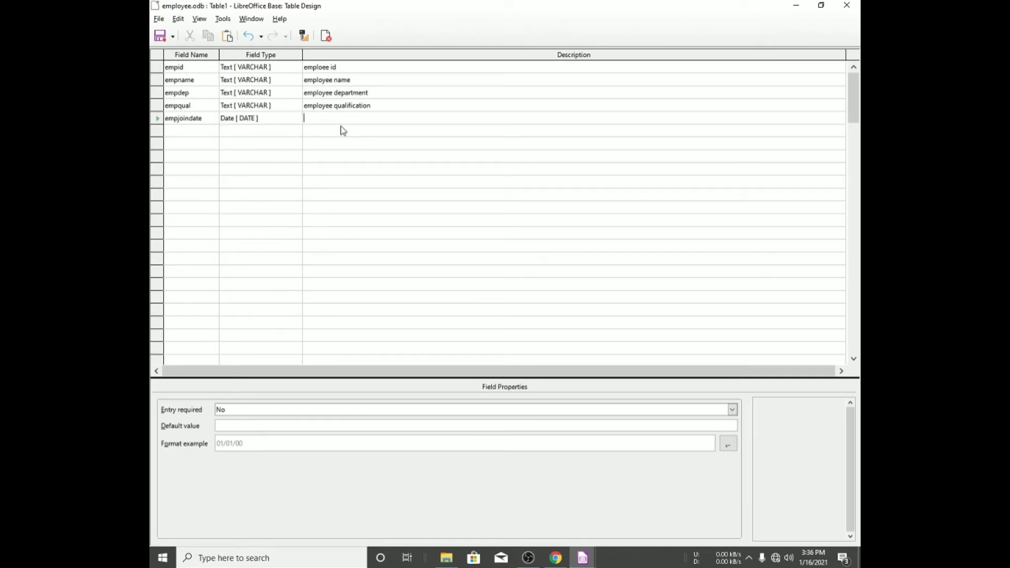
pyautogui.write('employee join date')
pyautogui.hotkey('alt', 'Tab')
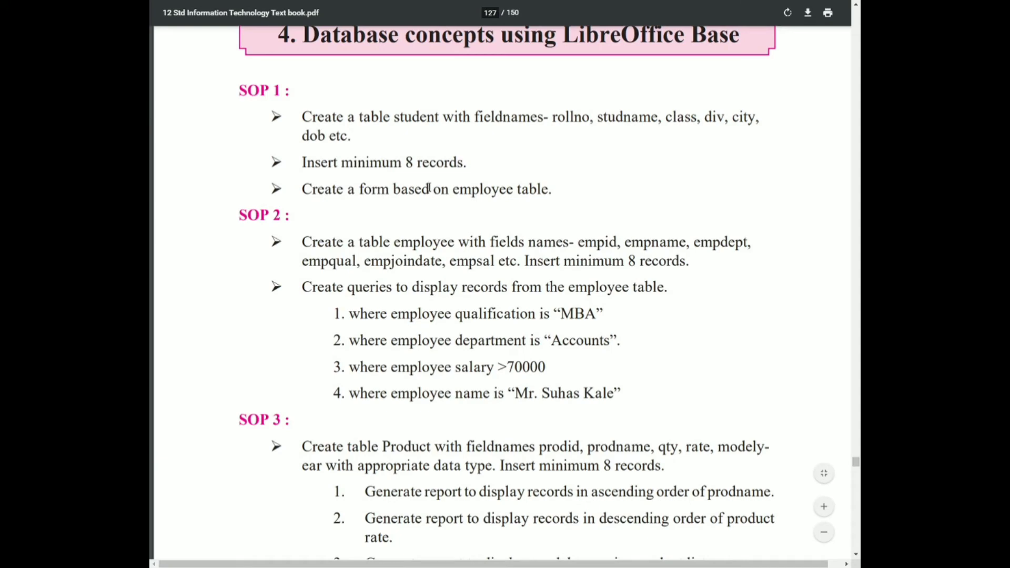
pyautogui.hotkey('alt', 'Tab')
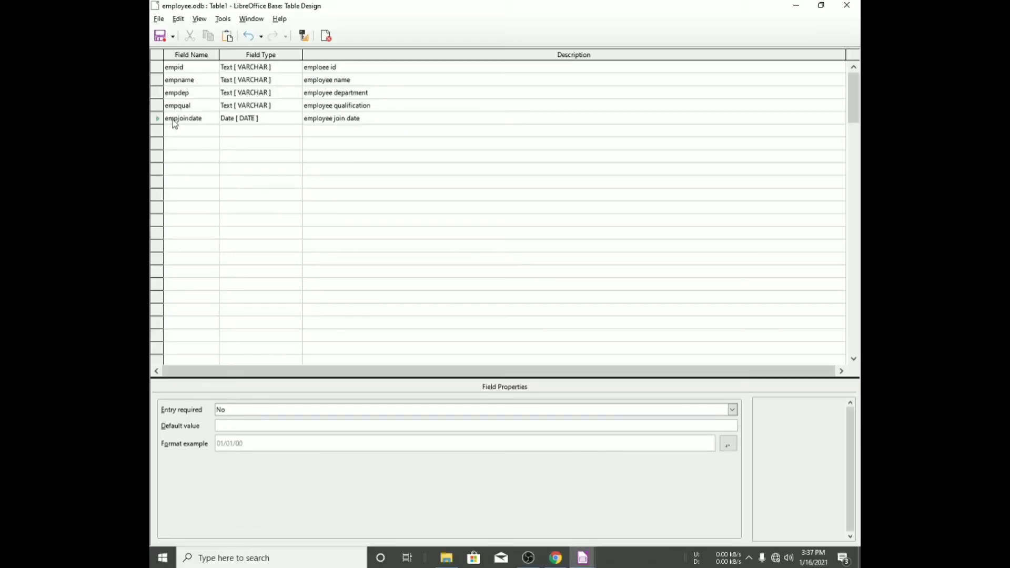
# - Add field empsal and set its field type to Number [NUMERIC]
pyautogui.click(177, 130)
pyautogui.write('empm')
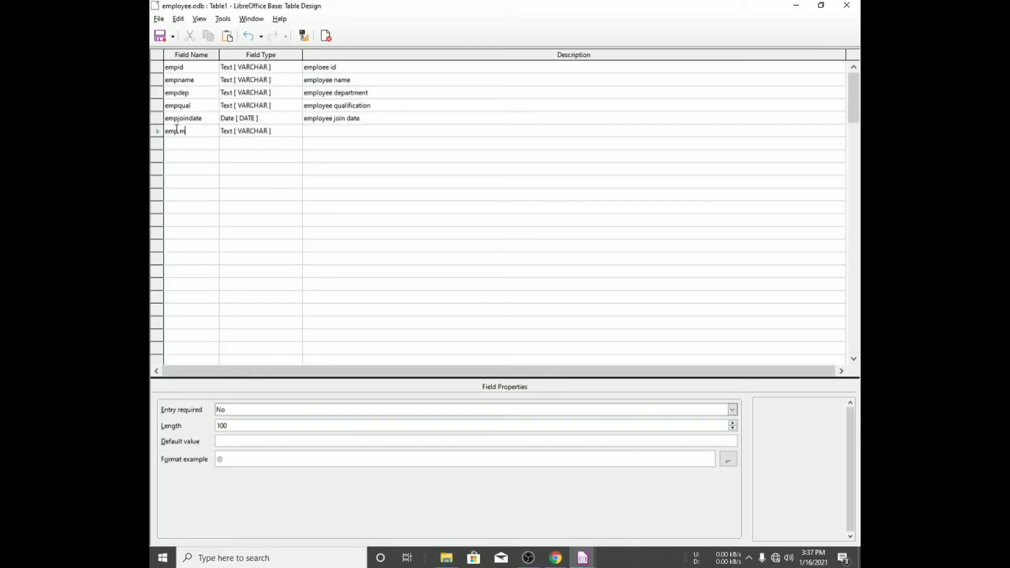
pyautogui.write('sal')
pyautogui.press('BackSpace')
pyautogui.press('BackSpace')
pyautogui.press('BackSpace')
pyautogui.write('sa')
pyautogui.click(269, 132)
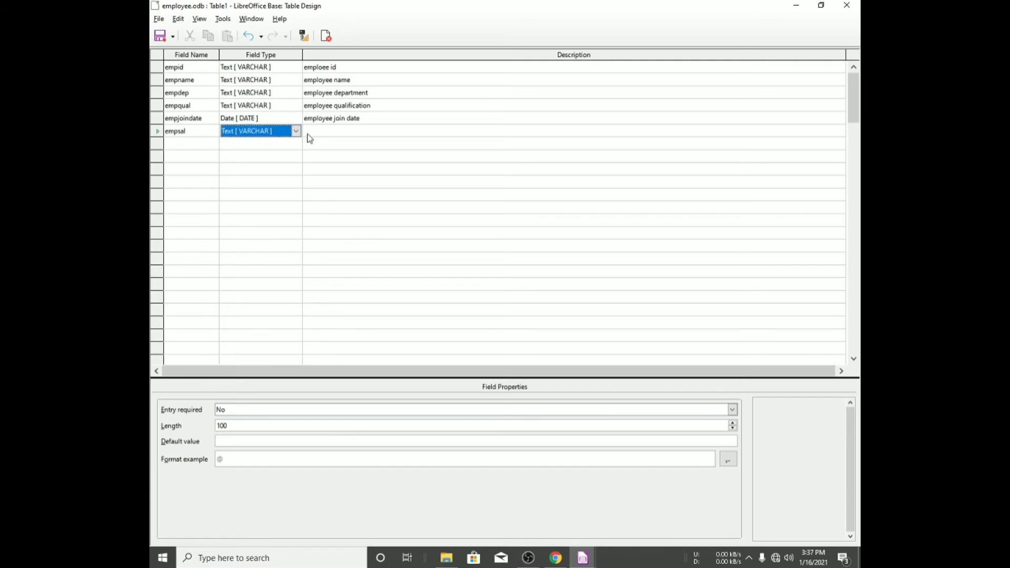
pyautogui.click(296, 130)
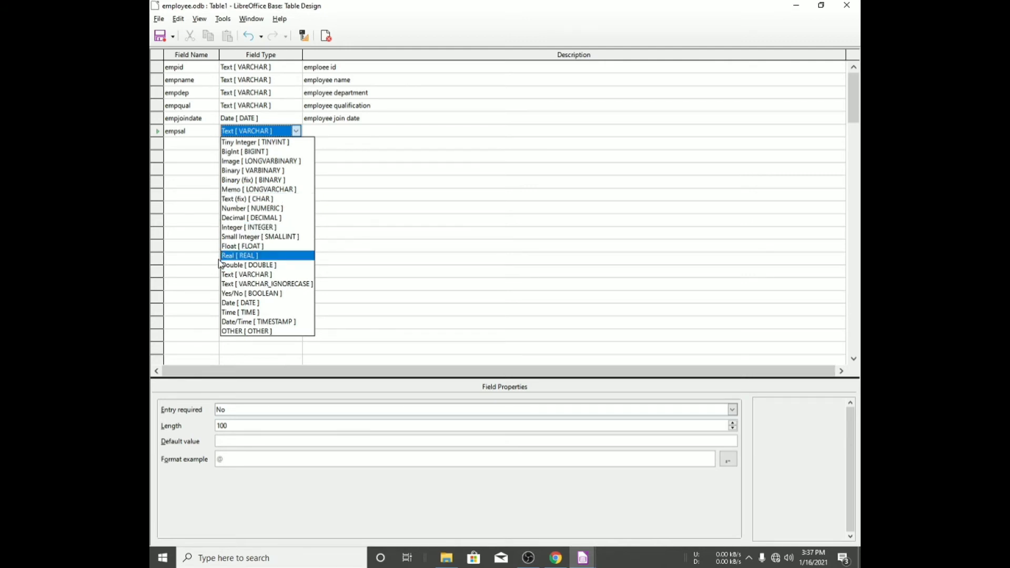
pyautogui.click(247, 303)
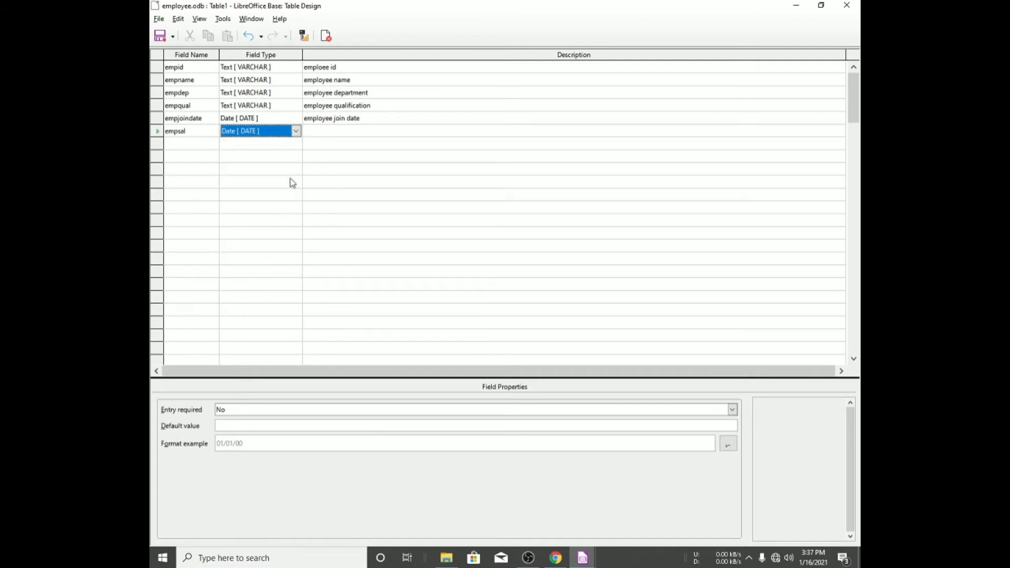
pyautogui.click(296, 131)
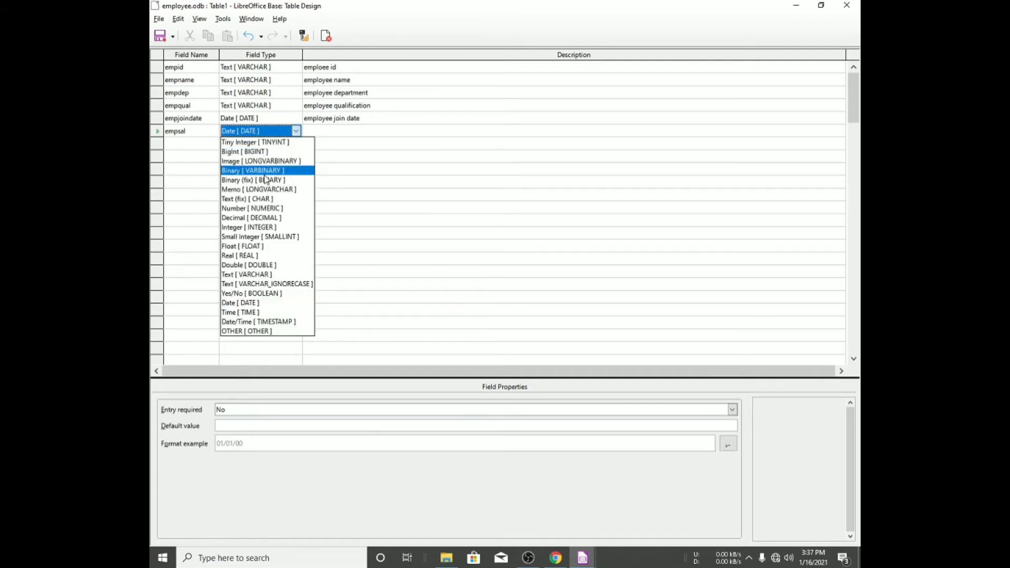
pyautogui.click(257, 209)
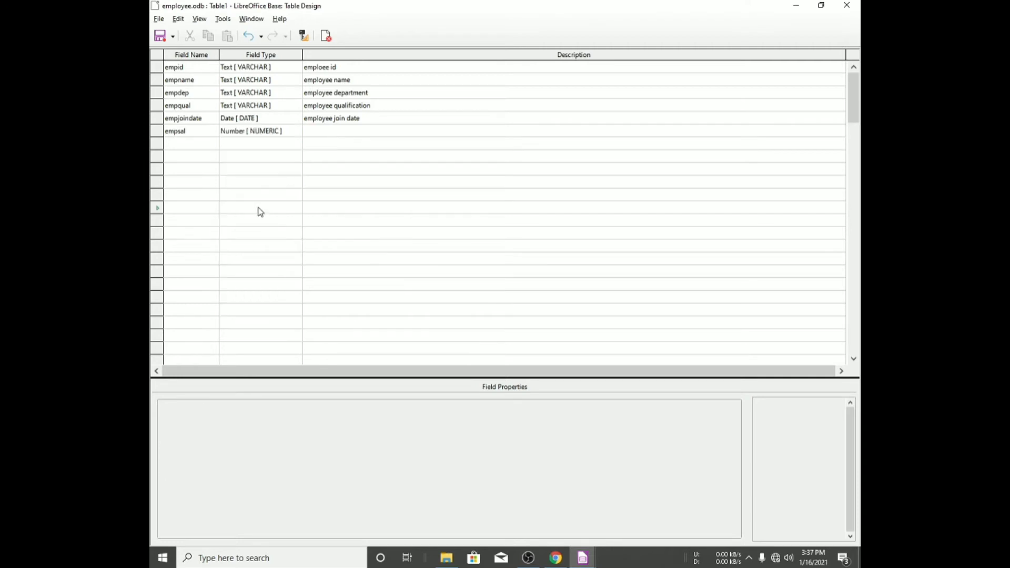
# - Describe the empsal field as "employee salary" and set empid as the primary key
pyautogui.click(324, 130)
pyautogui.write('employee salar')
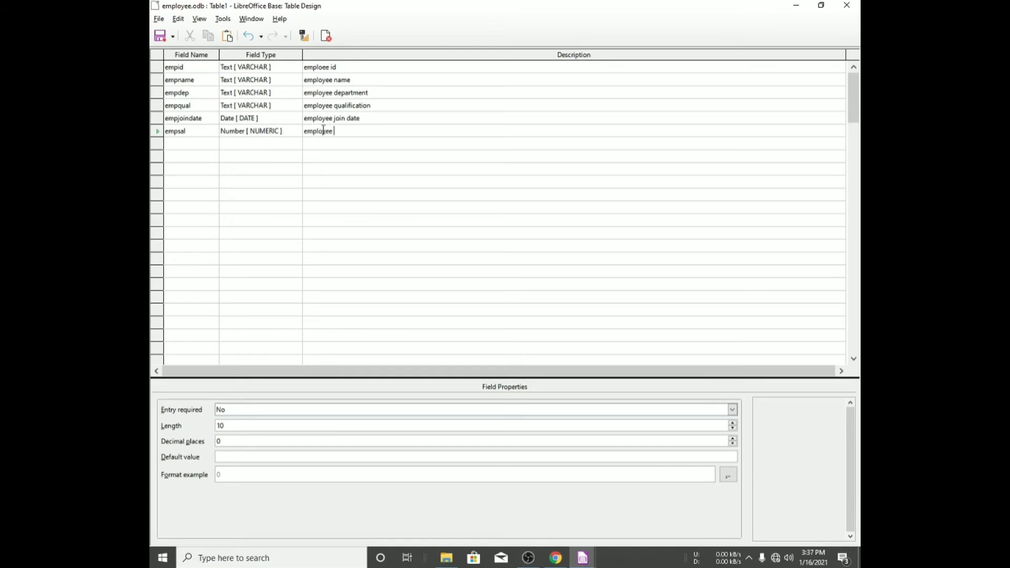
pyautogui.write('y')
pyautogui.rightClick(156, 69)
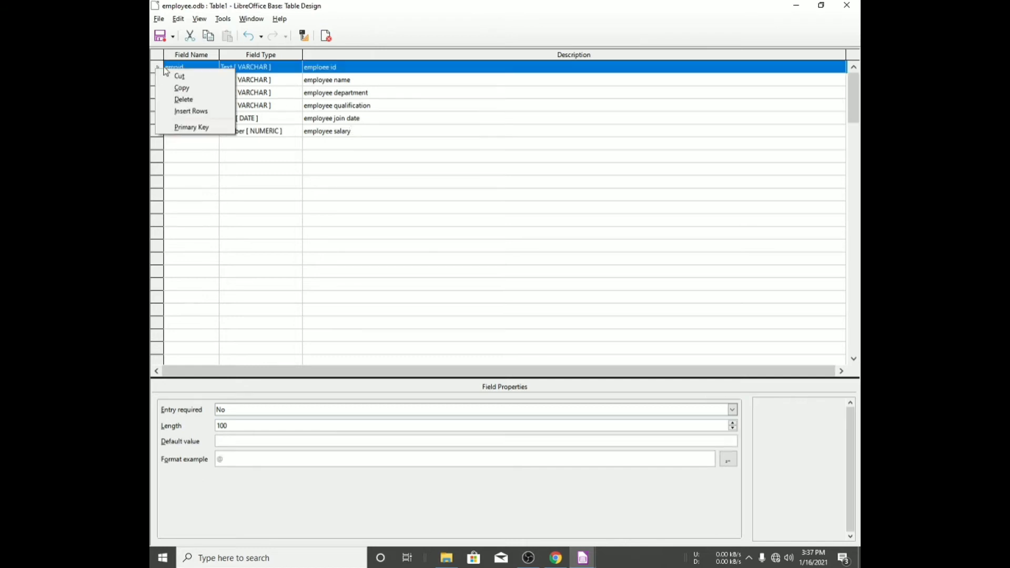
pyautogui.click(180, 128)
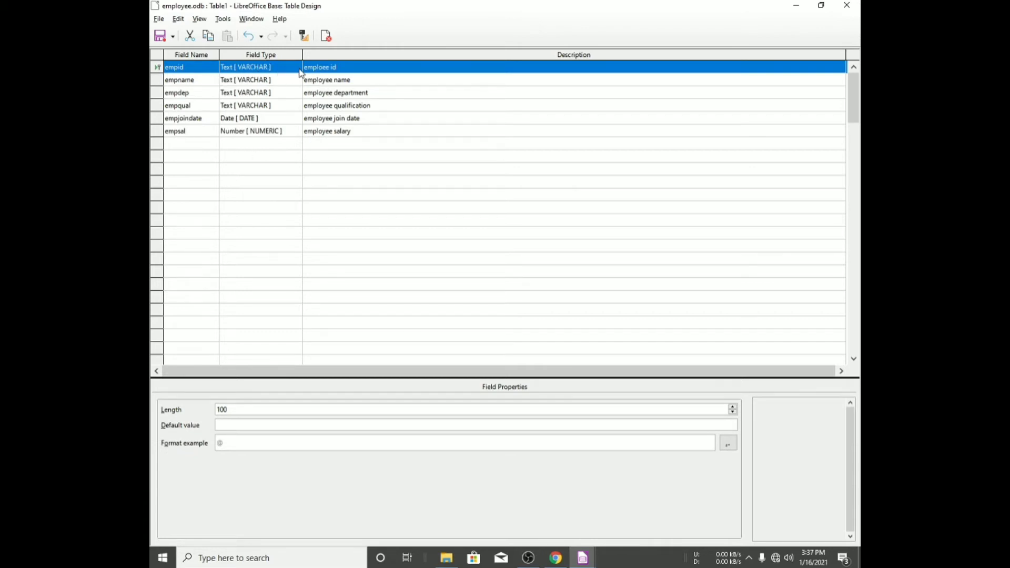
# - Save the table under the name "emp datails"
pyautogui.scroll(-1, 258, 77)
pyautogui.scroll(1, 257, 73)
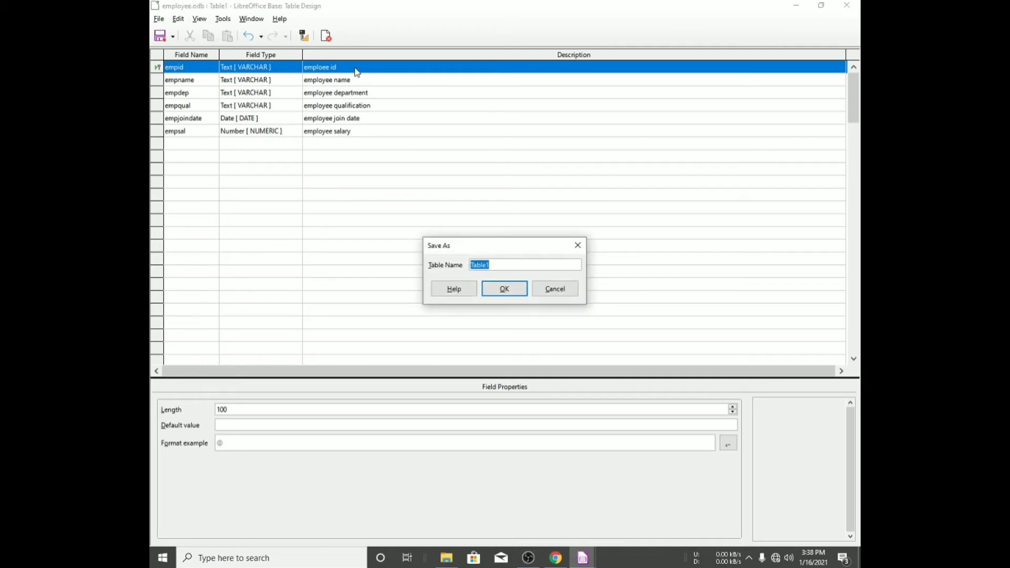
pyautogui.write('emp datails')
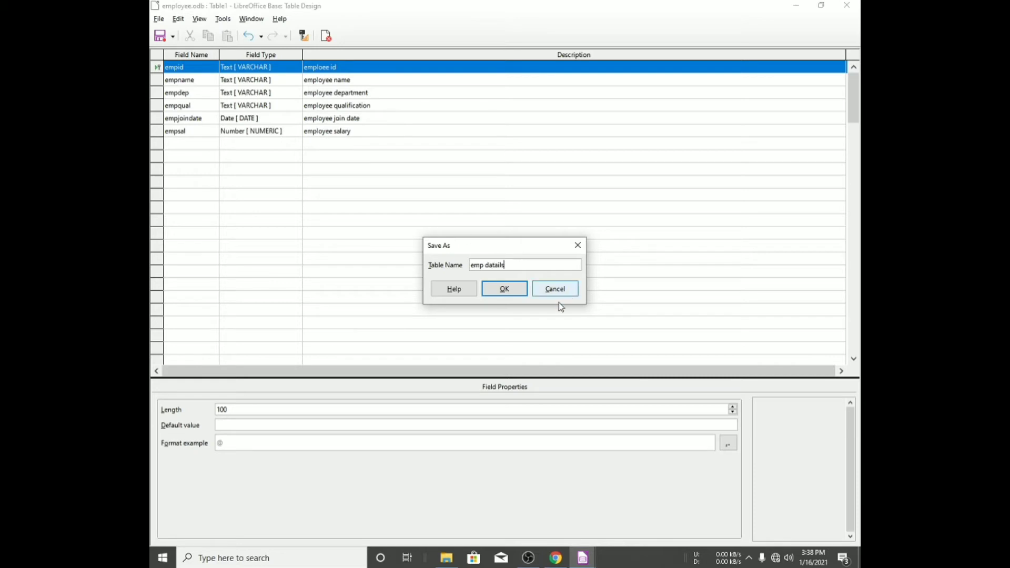
pyautogui.click(504, 290)
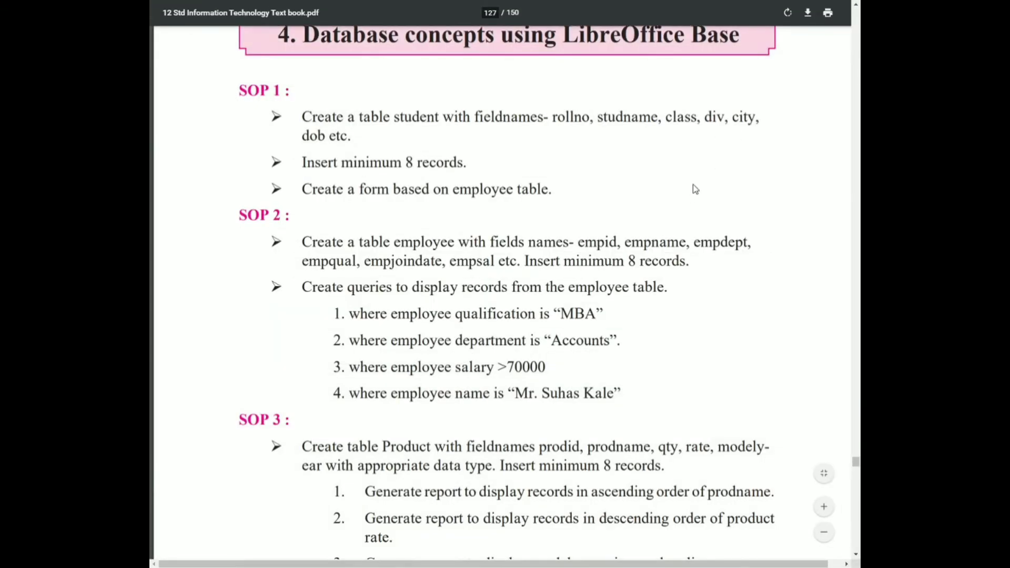
# - Switch to the database window and open the emp datails table for data entry
pyautogui.hotkey('alt', 'Tab')
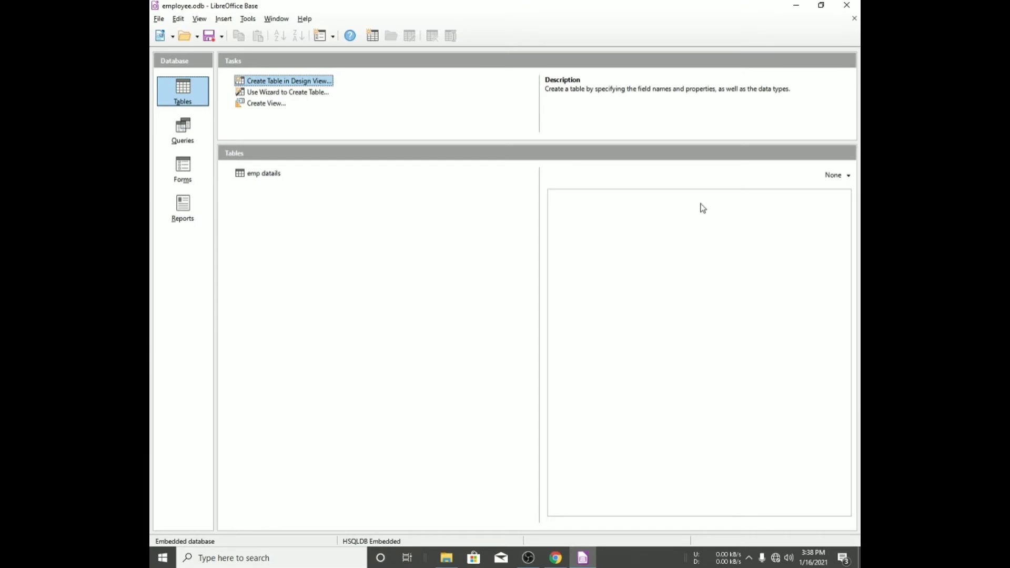
pyautogui.click(268, 175)
pyautogui.doubleClick(274, 176)
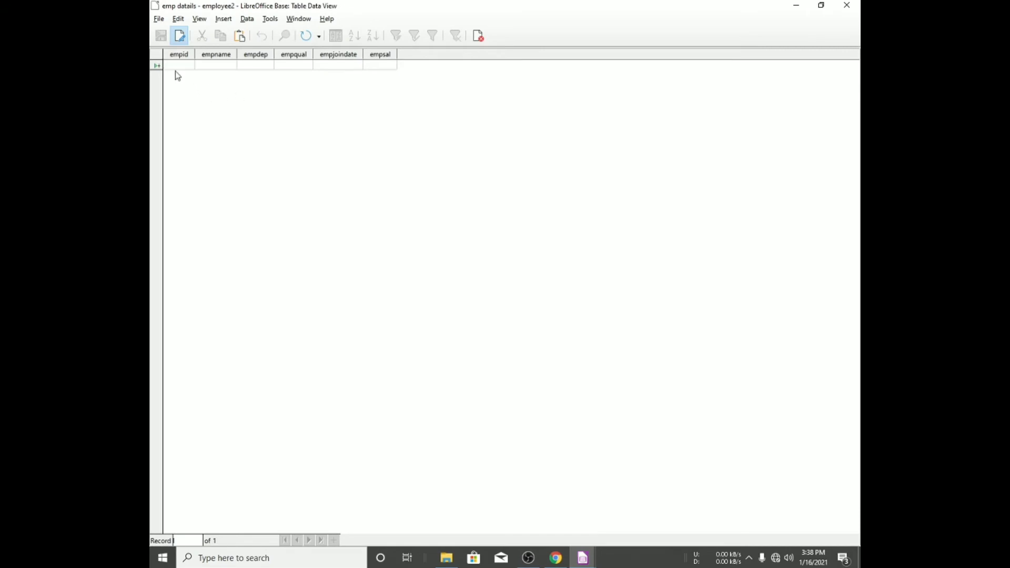
# - Enter empid values e1 through e8 as eight new records
pyautogui.write('e1')
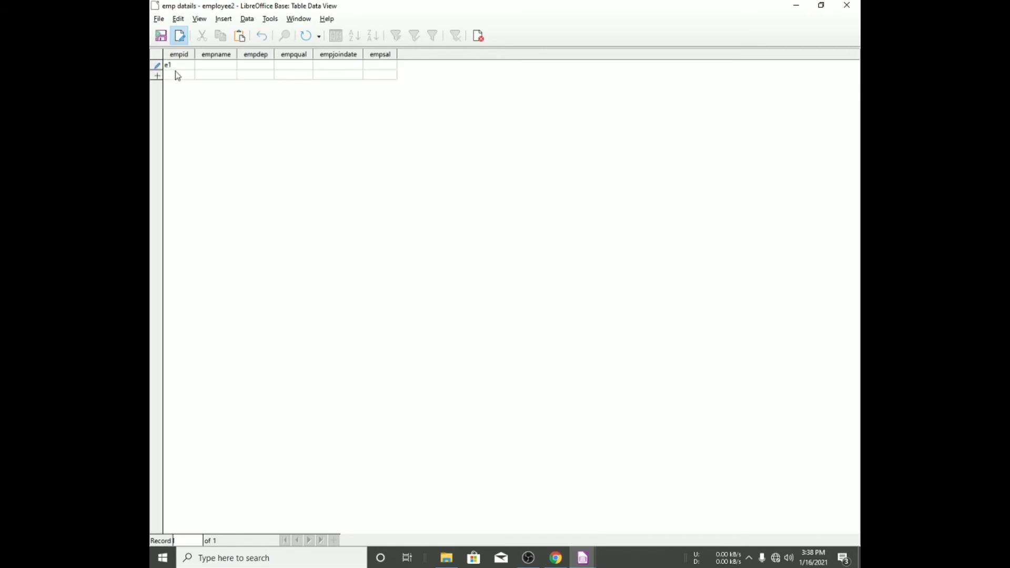
pyautogui.click(177, 75)
pyautogui.write('e2')
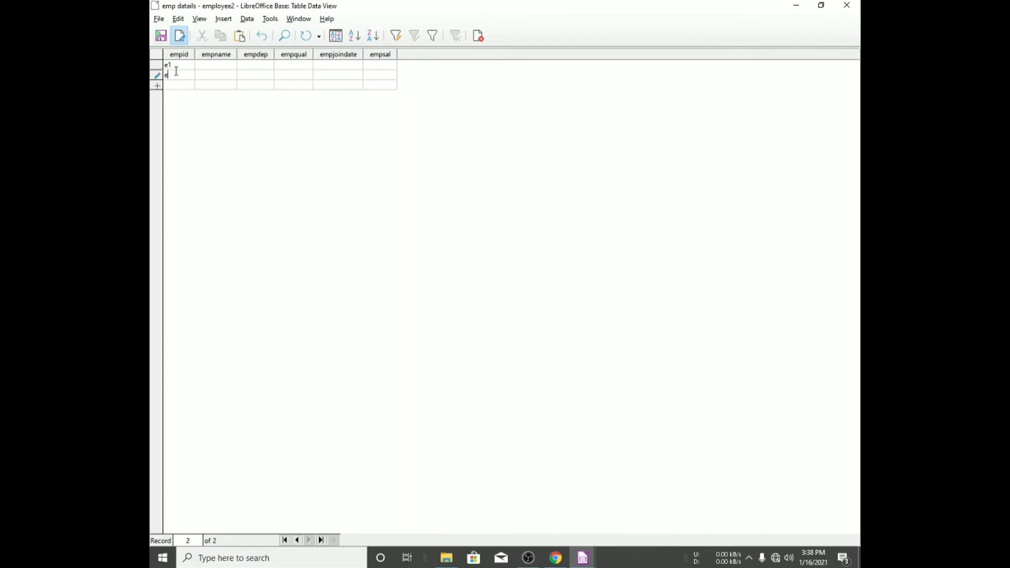
pyautogui.press('Tab')
pyautogui.press('Left')
pyautogui.press('Down')
pyautogui.write('e3')
pyautogui.press('Down')
pyautogui.write('e')
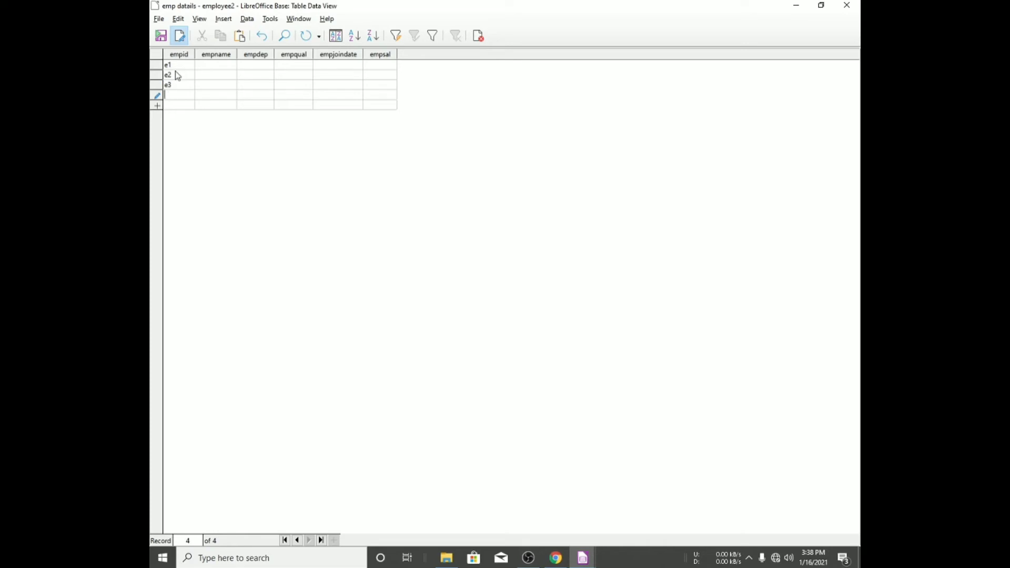
pyautogui.press('Down')
pyautogui.write('e5')
pyautogui.press('Down')
pyautogui.write('e')
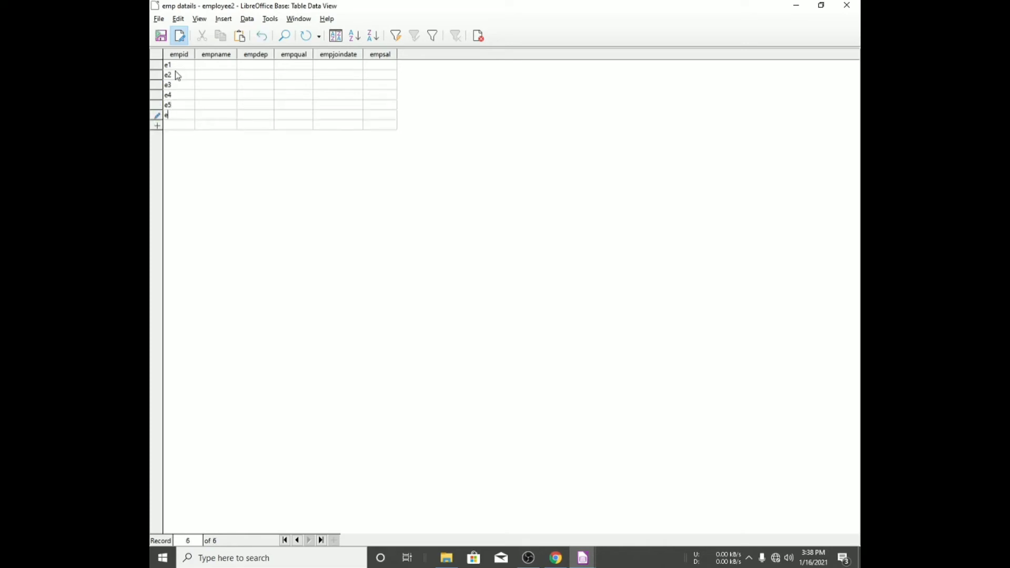
pyautogui.write('6')
pyautogui.press('Down')
pyautogui.write('e7')
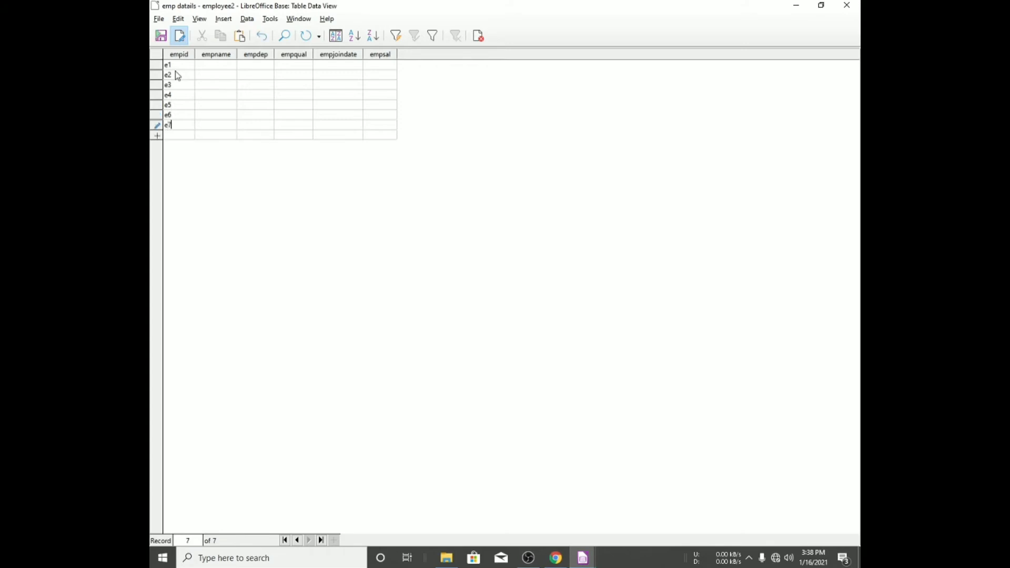
pyautogui.press('Down')
pyautogui.write('e8')
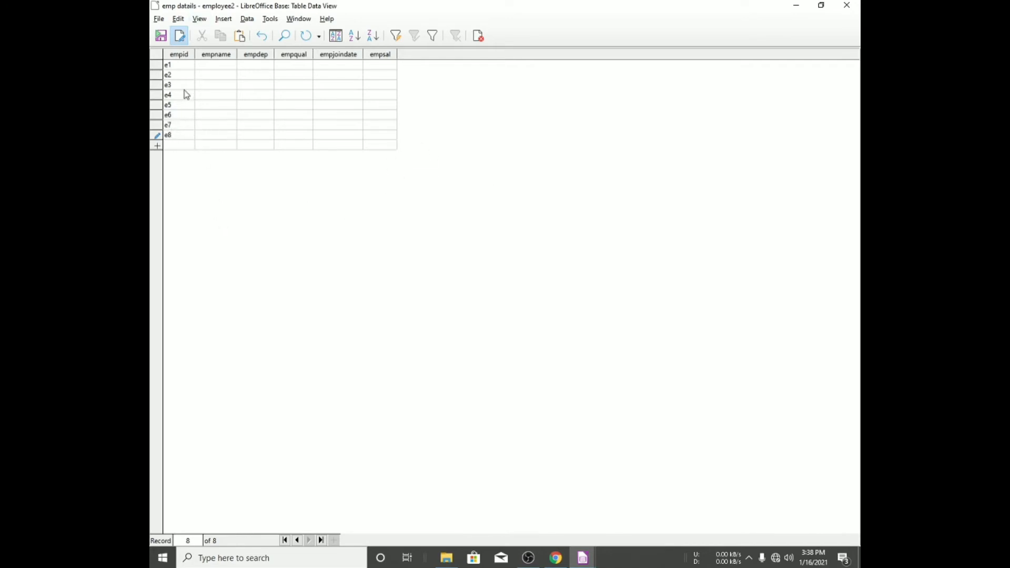
pyautogui.click(222, 64)
pyautogui.write('ayush')
pyautogui.press('BackSpace')
pyautogui.press('BackSpace')
pyautogui.press('BackSpace')
pyautogui.press('BackSpace')
pyautogui.press('BackSpace')
pyautogui.write('mr')
pyautogui.press('BackSpace')
pyautogui.press('BackSpace')
pyautogui.press('Tab')
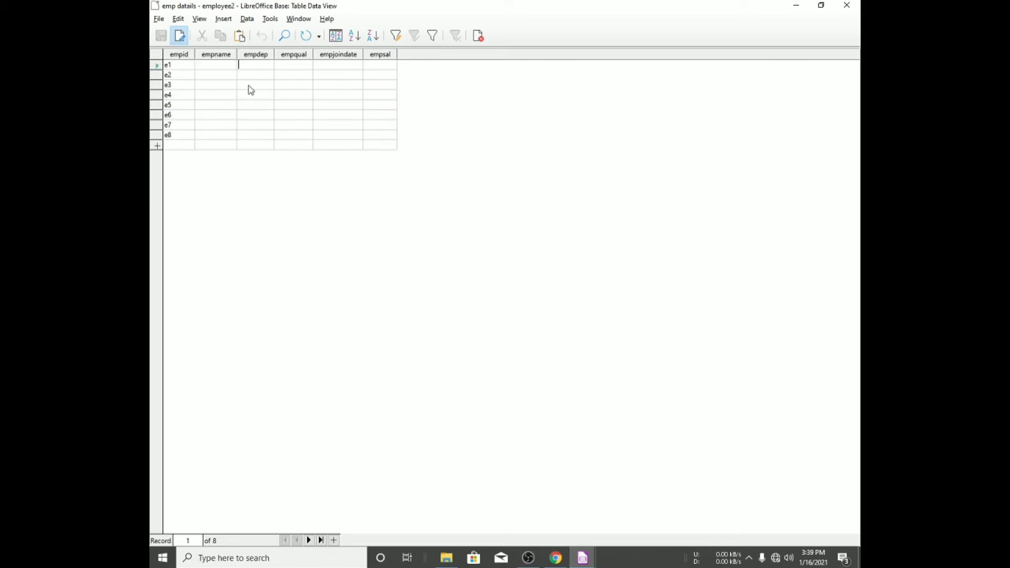
# - Enter "Mr." as the empname of the first record and paste it into the empname of all eight records
pyautogui.write('Mr.')
pyautogui.hotkey('shift', 'Home')
pyautogui.hotkey('ctrl', 'c')
pyautogui.write('Mr.')
pyautogui.press('Down')
pyautogui.hotkey('ctrl', 'v')
pyautogui.press('Down')
pyautogui.hotkey('ctrl', 'v')
pyautogui.press('Down')
pyautogui.hotkey('ctrl', 'v')
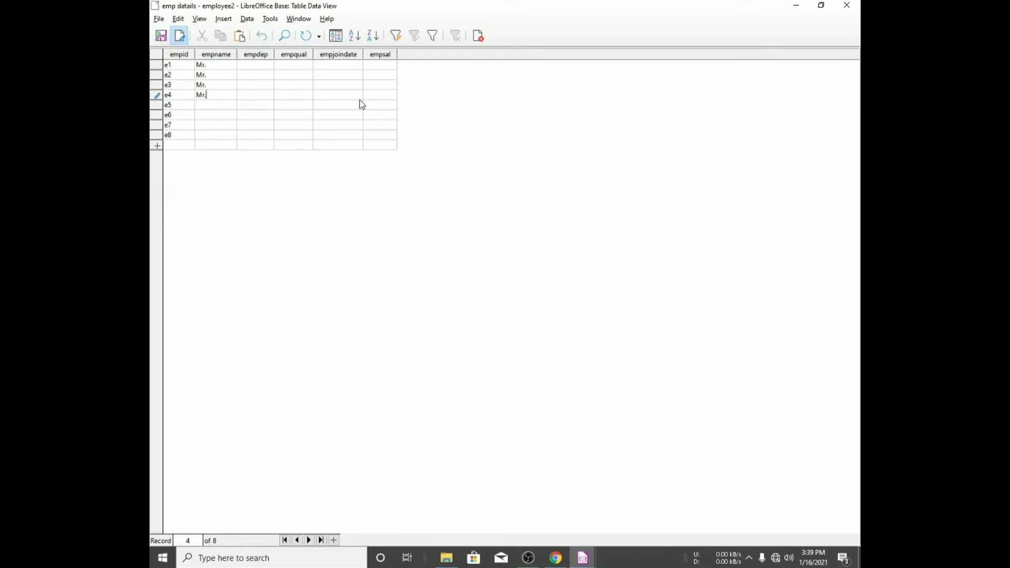
pyautogui.press('Down')
pyautogui.hotkey('ctrl', 'v')
pyautogui.press('Down')
pyautogui.hotkey('ctrl', 'v')
pyautogui.press('Down')
pyautogui.hotkey('ctrl', 'v')
pyautogui.press('Down')
pyautogui.hotkey('ctrl', 'v')
pyautogui.click(223, 65)
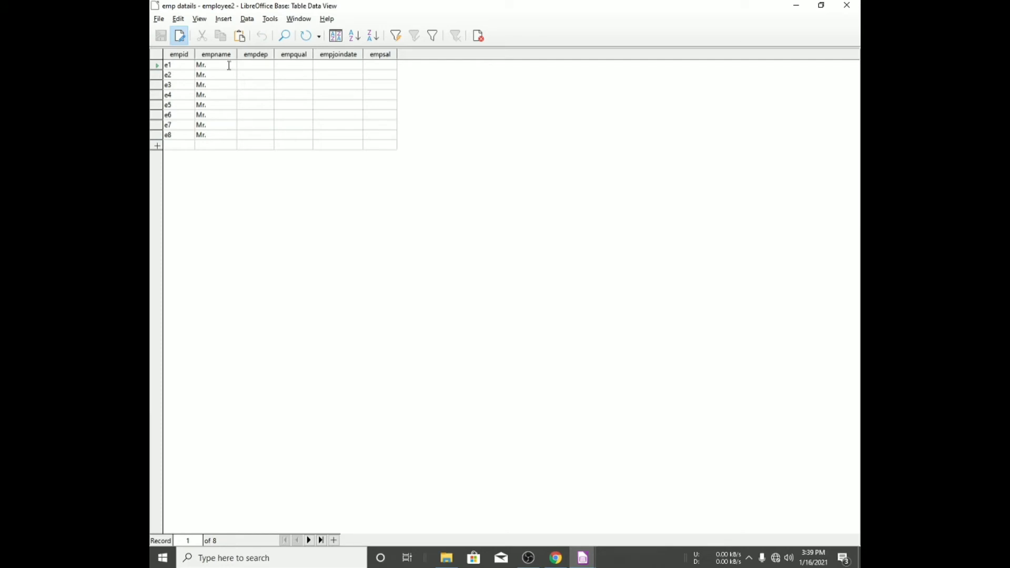
pyautogui.hotkey('alt', 'Tab')
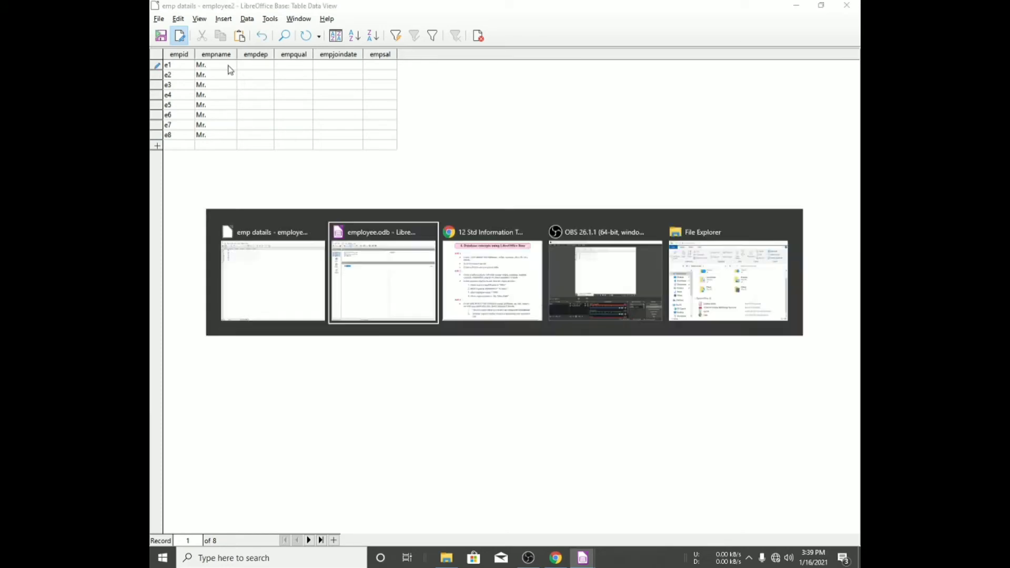
pyautogui.hotkey('alt', 'Tab')
pyautogui.hotkey('alt', 'Tab')
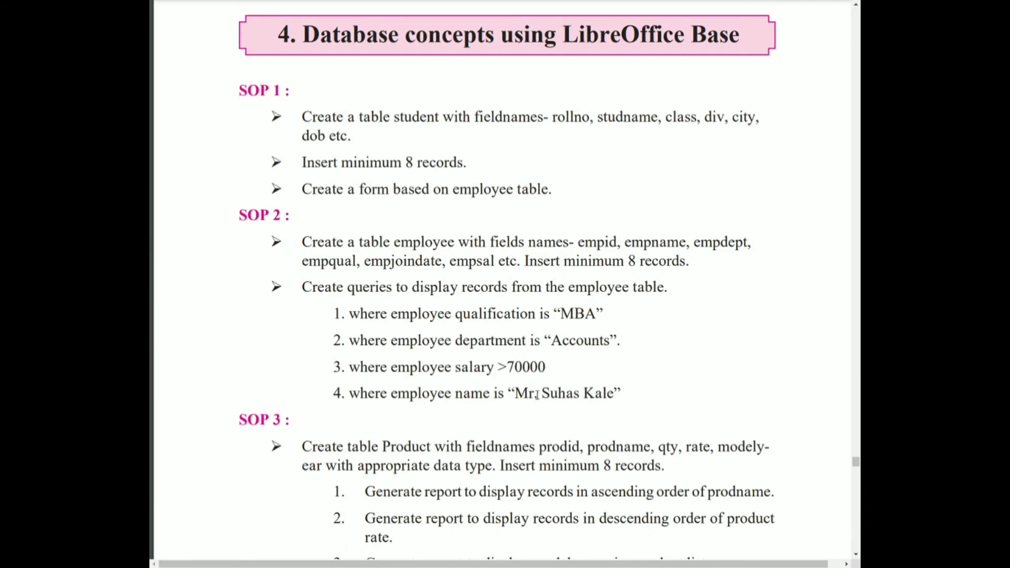
pyautogui.moveTo(545, 393); pyautogui.dragTo(603, 402)
pyautogui.hotkey('ctrl', 'c')
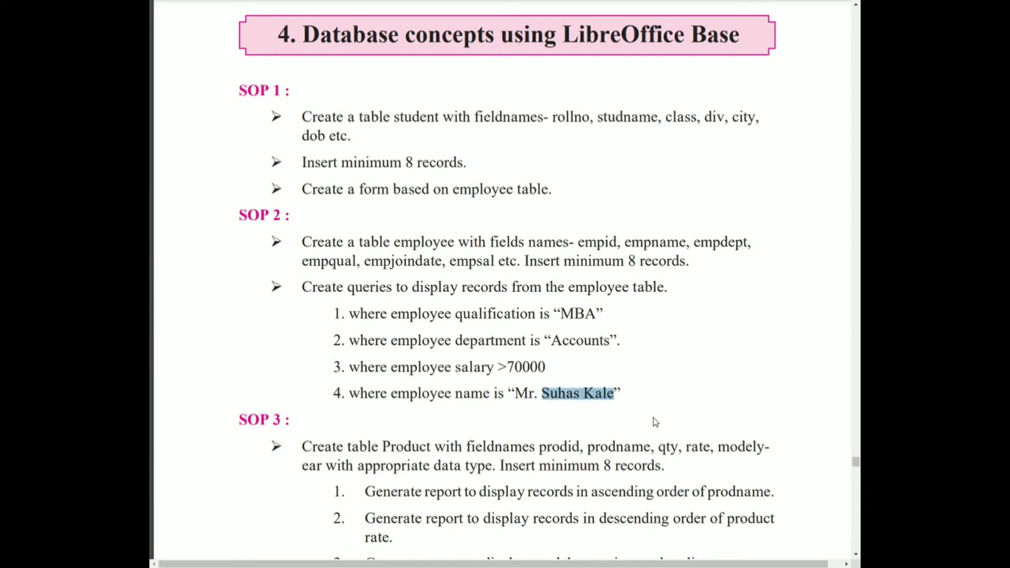
pyautogui.hotkey('alt', 'Tab')
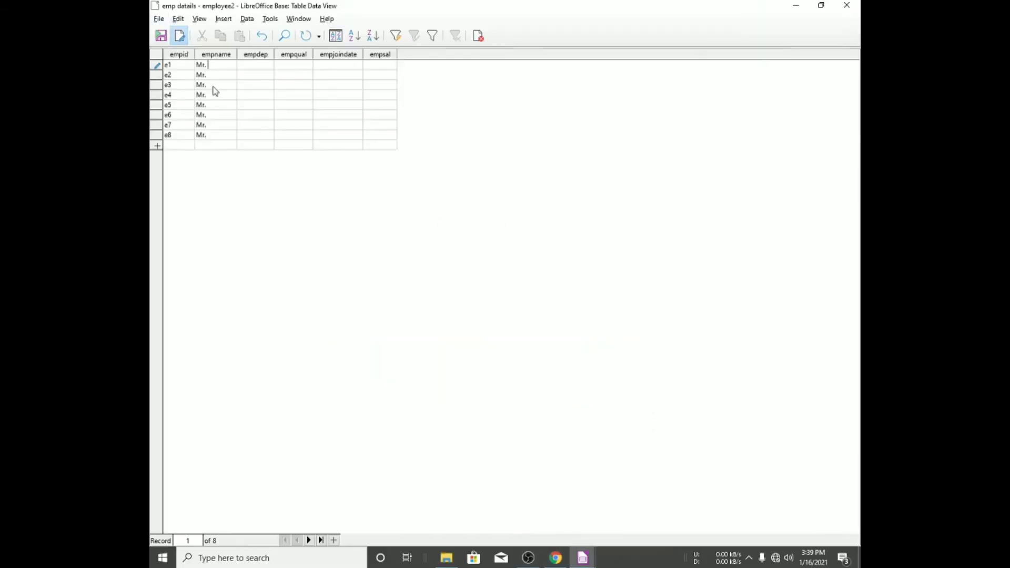
pyautogui.hotkey('ctrl', 'v')
pyautogui.click(216, 75)
pyautogui.click(216, 74)
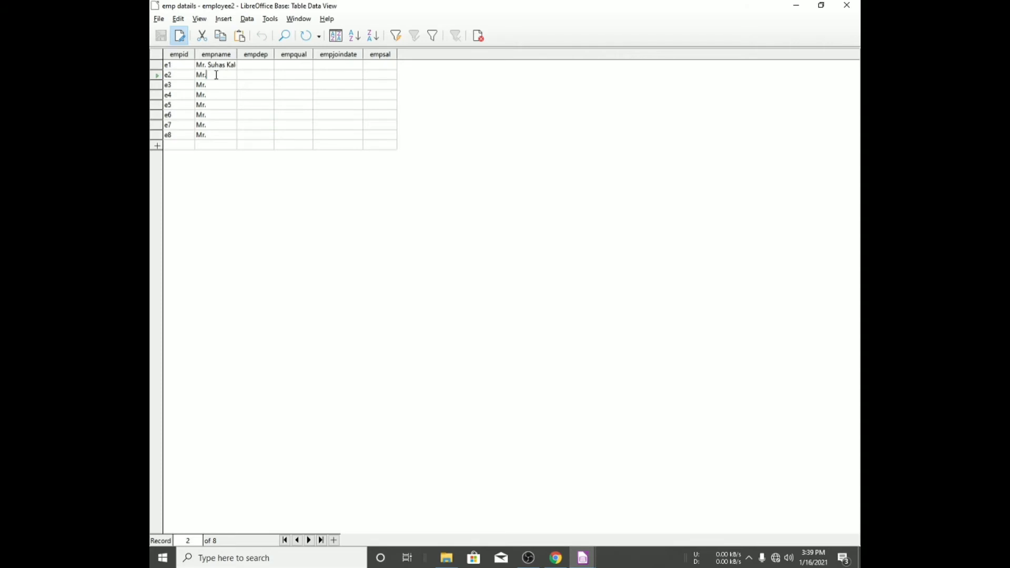
pyautogui.write('ay')
pyautogui.press('BackSpace')
pyautogui.press('BackSpace')
pyautogui.write('Ayush shah')
pyautogui.press('Down')
pyautogui.press('Right')
pyautogui.press('Right')
pyautogui.press('Right')
pyautogui.write('sha')
pyautogui.press('BackSpace')
pyautogui.press('BackSpace')
pyautogui.write('ahil')
# - Complete the empnames of e4, e5 and e6 as "Mr.rohit", "Mr.sid" and "Mr.rohan"
pyautogui.press('Down')
pyautogui.press('End')
pyautogui.write('rohit')
pyautogui.press('Down')
pyautogui.press('End')
pyautogui.write('sid')
pyautogui.press('Down')
pyautogui.press('End')
pyautogui.write('roha')
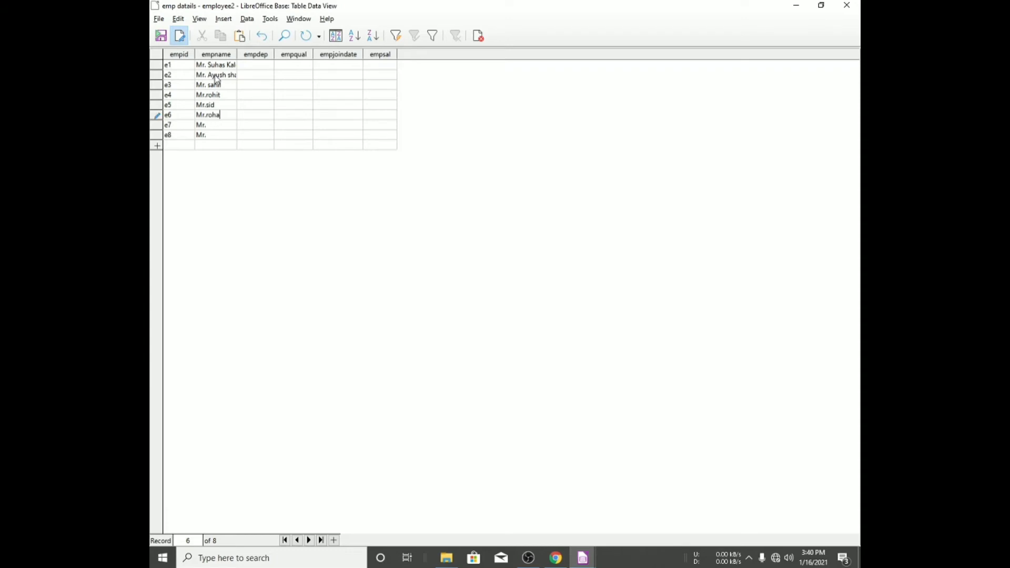
pyautogui.write('n')
# - Set the empnames of e7 and e8 to "Ms.roshni" and "Ms. sonali"
pyautogui.press('Down')
pyautogui.press('End')
pyautogui.write('s')
pyautogui.press('BackSpace')
pyautogui.write('roshni')
pyautogui.press('Down')
pyautogui.press('Home')
pyautogui.press('Delete')
pyautogui.press('BackSpace')
pyautogui.press('BackSpace')
pyautogui.write('s')
pyautogui.hotkey('ctrl', 'a')
pyautogui.press('End')
pyautogui.write('sonali')
# - Enter empdep values accounts, purchase, sales and production for records e1 to e4
pyautogui.click(254, 68)
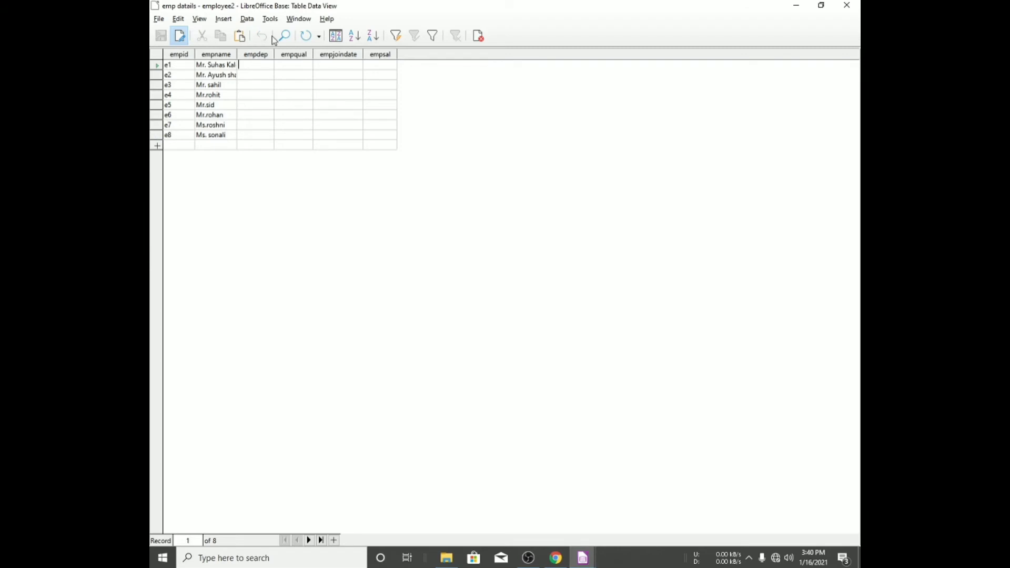
pyautogui.write('accounts')
pyautogui.press('Down')
pyautogui.write('purchase')
pyautogui.press('Down')
pyautogui.write('sales')
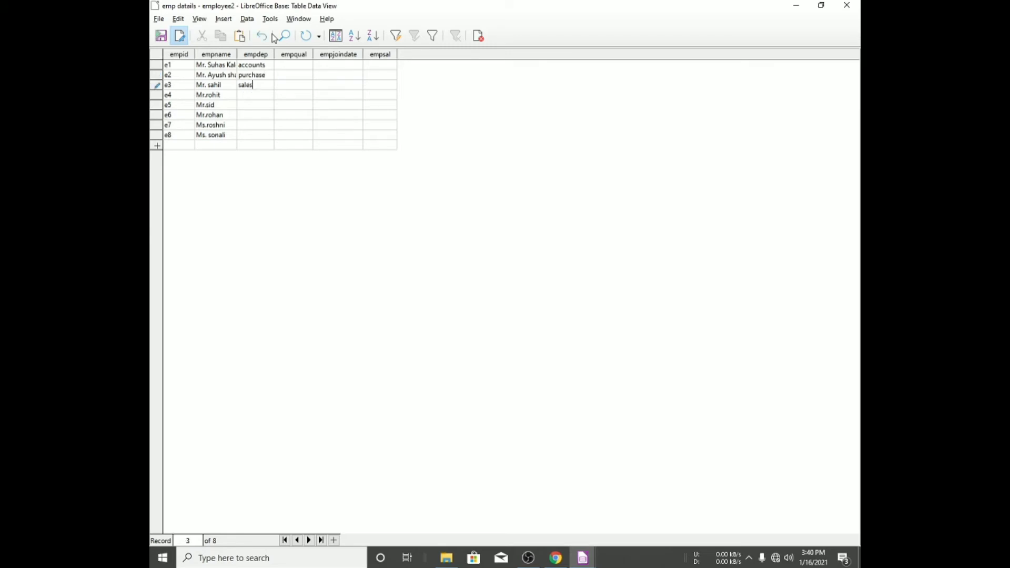
pyautogui.press('Down')
pyautogui.write('production')
# - Enter empdep values hr, sales, accounts and purchase for records e5 to e8
pyautogui.press('Down')
pyautogui.write('hr')
pyautogui.press('Down')
pyautogui.write('sales')
pyautogui.press('Down')
pyautogui.write('accounts')
pyautogui.press('Down')
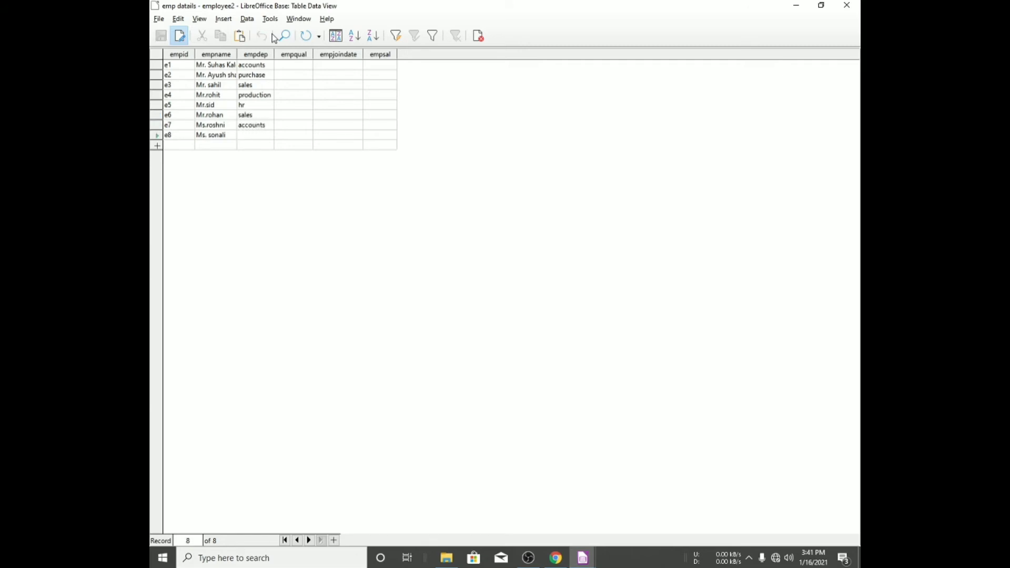
pyautogui.write('p')
pyautogui.write('urchase')
# - Enter empqual values hsc, mba, b com, BA and bcom for records e1 to e5
pyautogui.write('hs')
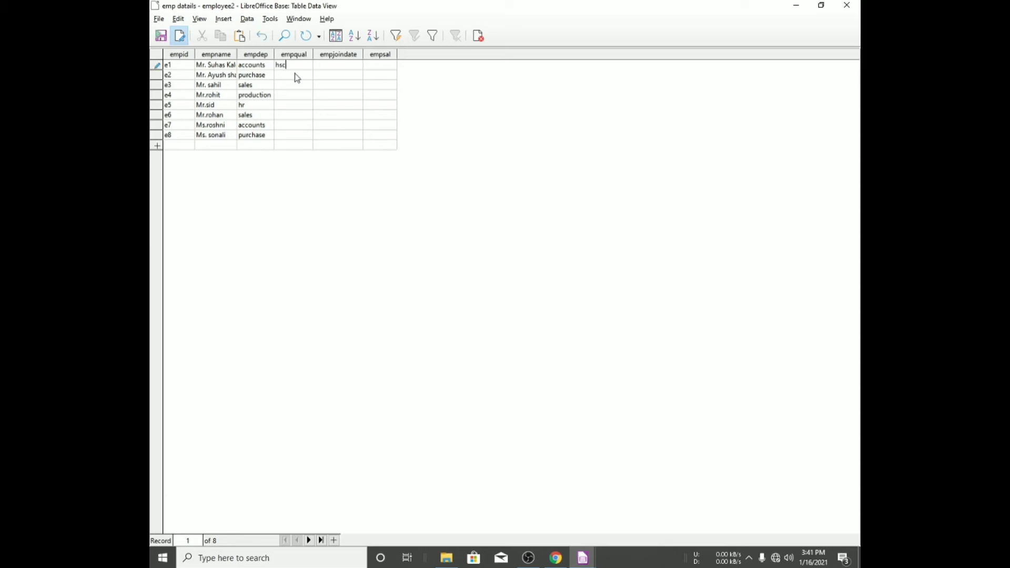
pyautogui.write('c')
pyautogui.click(294, 74)
pyautogui.write('mbv')
pyautogui.press('BackSpace')
pyautogui.write('a')
pyautogui.press('Down')
pyautogui.write('b com')
pyautogui.press('Down')
pyautogui.write('b')
pyautogui.press('Down')
pyautogui.write('bcom')
pyautogui.press('Down')
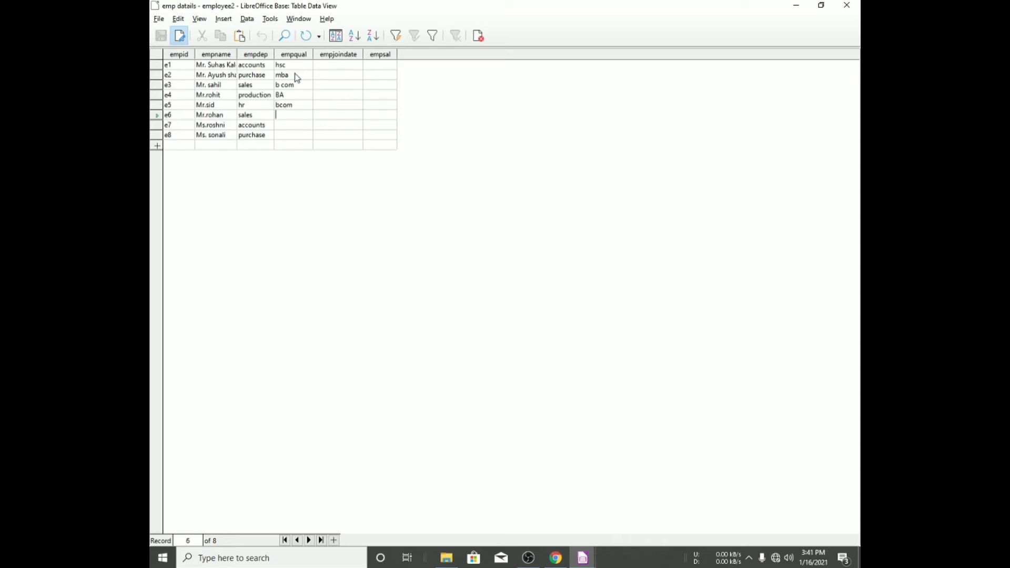
# - Enter empqual values mba, BA and hsc for records e6 to e8
pyautogui.write('mba')
pyautogui.press('Down')
pyautogui.write('m')
pyautogui.press('BackSpace')
pyautogui.write('b')
pyautogui.press('BackSpace')
pyautogui.write('BA')
pyautogui.press('Down')
pyautogui.write('hsc')
# - Enter the join date 8/08/08 for the first record
pyautogui.click(345, 64)
pyautogui.write('8/08/08')
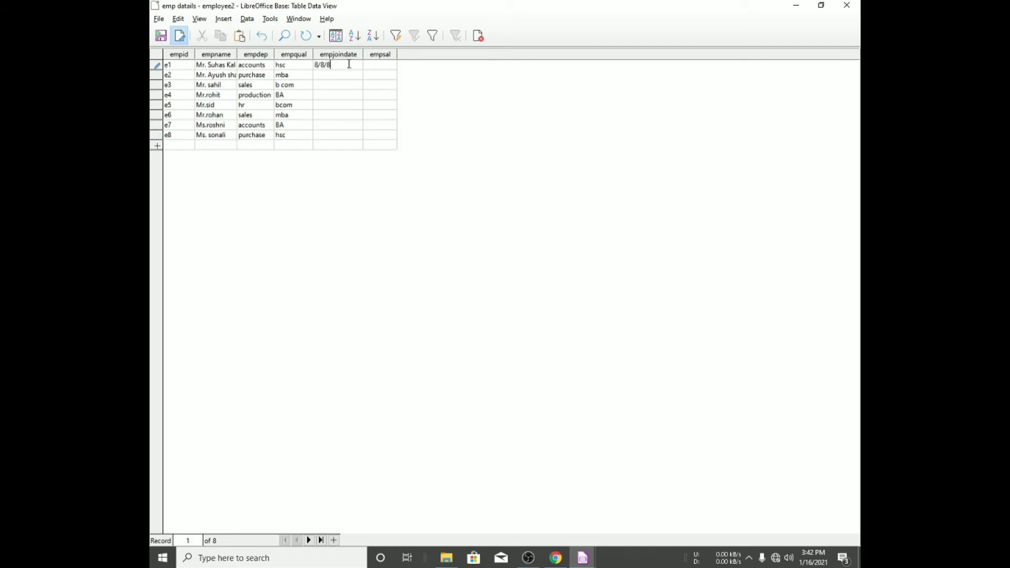
# - Enter join dates 05/05/05 and 04/04/04 for records e2 and e3, and a join date for e4
pyautogui.press('Tab')
pyautogui.press('Left')
pyautogui.press('Down')
pyautogui.write('05/05/05')
pyautogui.press('Down')
pyautogui.write('04/04/04')
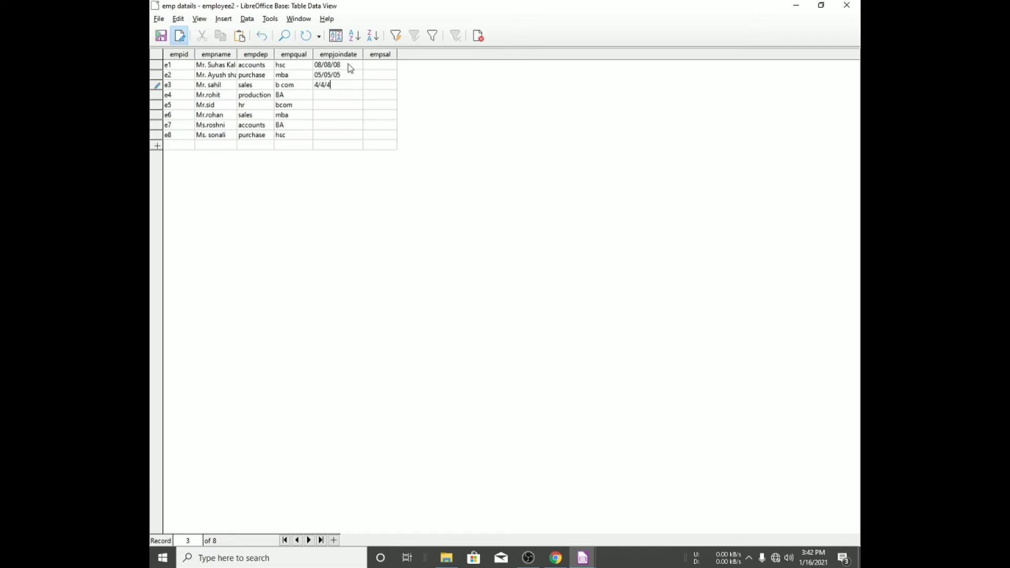
pyautogui.press('Down')
pyautogui.write('25/85/5')
pyautogui.press('BackSpace')
# - Enter join dates 9/9/9, 8/8/8, 8/8/8 and 7/7/8 for records e5 to e8
pyautogui.press('Down')
pyautogui.write('9/9/9')
pyautogui.press('Down')
pyautogui.write('8/8/8')
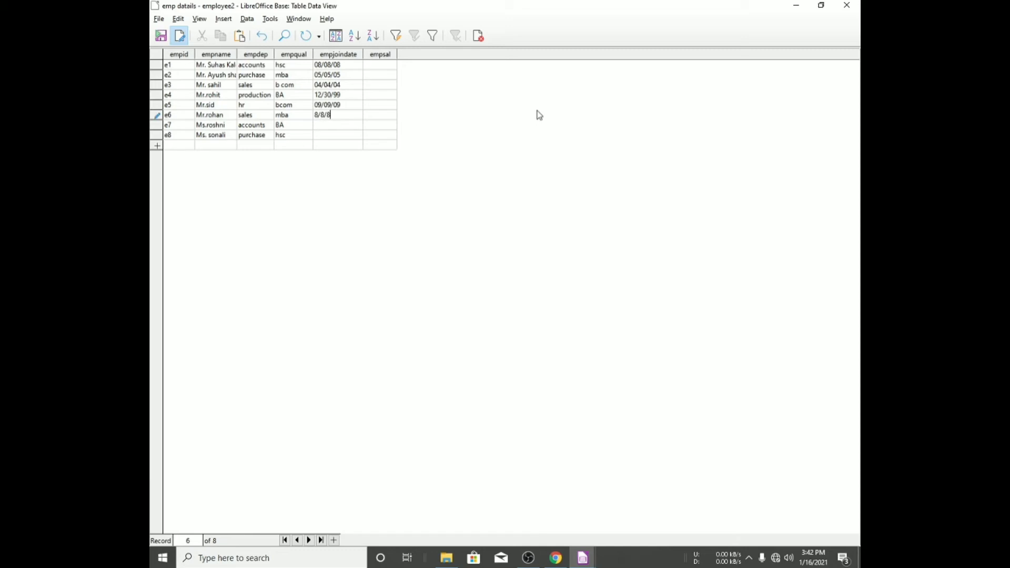
pyautogui.press('Down')
pyautogui.write('8/8/8')
pyautogui.press('Down')
pyautogui.write('7/7/8')
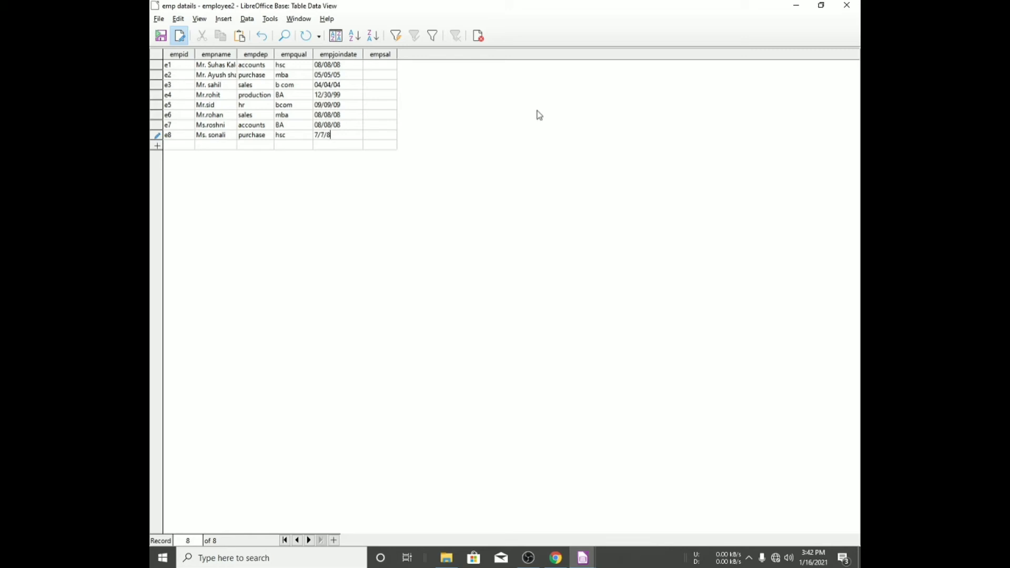
pyautogui.press('Return')
# - Enter empsal 70000 for record e6, and 50000, 70000 and 40000 for records e1 to e3
pyautogui.press('Up')
pyautogui.press('Up')
pyautogui.write('70000')
pyautogui.press('Up')
pyautogui.press('Up')
pyautogui.press('Up')
pyautogui.press('Up')
pyautogui.press('Up')
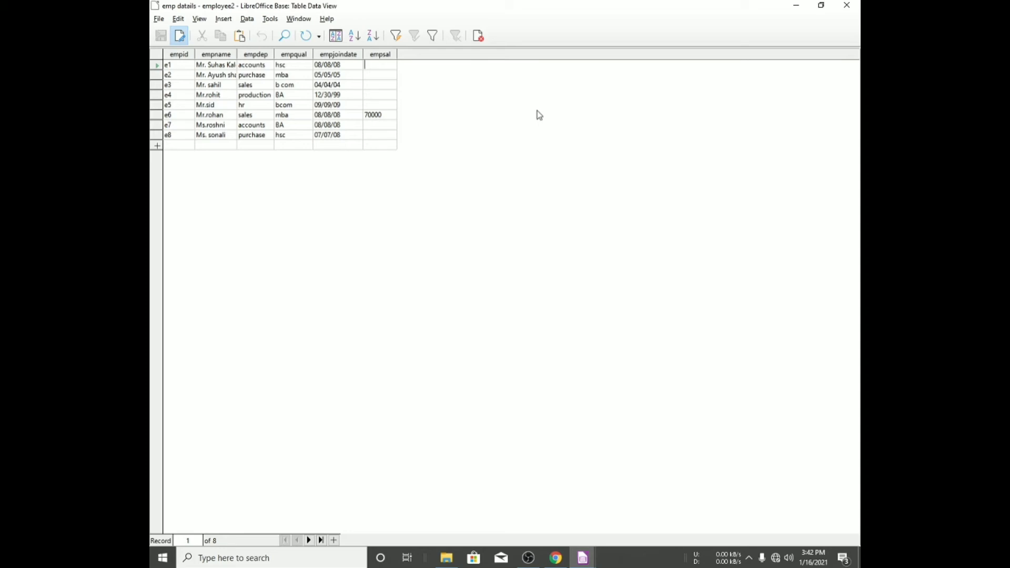
pyautogui.write('50000')
pyautogui.press('Down')
pyautogui.write('70000')
pyautogui.press('Down')
pyautogui.write('40000')
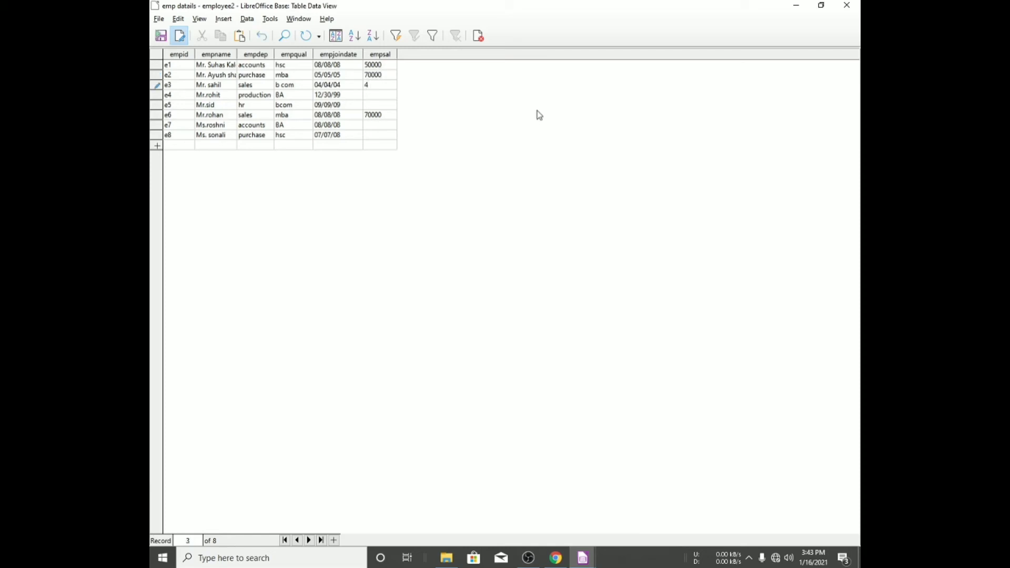
# - Enter empsal 60000, 90000, 10000 and 70000 for records e4, e5, e7 and e8, then save and close the table
pyautogui.press('Down')
pyautogui.write('60000')
pyautogui.press('Down')
pyautogui.write('90000')
pyautogui.press('Down')
pyautogui.write('100')
pyautogui.press('BackSpace')
pyautogui.press('BackSpace')
pyautogui.press('BackSpace')
pyautogui.press('Down')
pyautogui.write('10000')
pyautogui.press('Down')
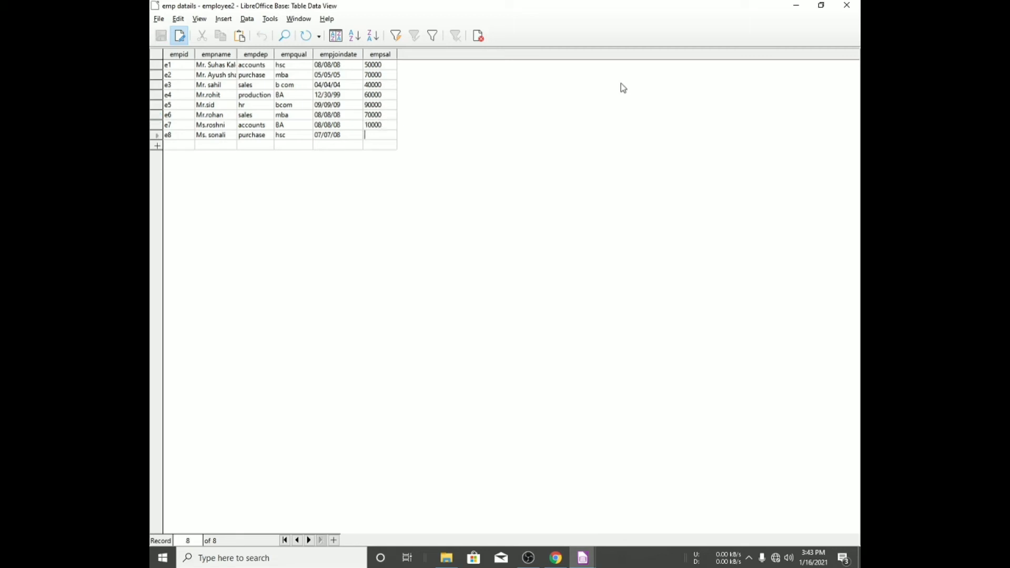
pyautogui.write('50')
pyautogui.press('BackSpace')
pyautogui.press('BackSpace')
pyautogui.write('70000')
pyautogui.hotkey('ctrl', 's')
pyautogui.click(846, 6)
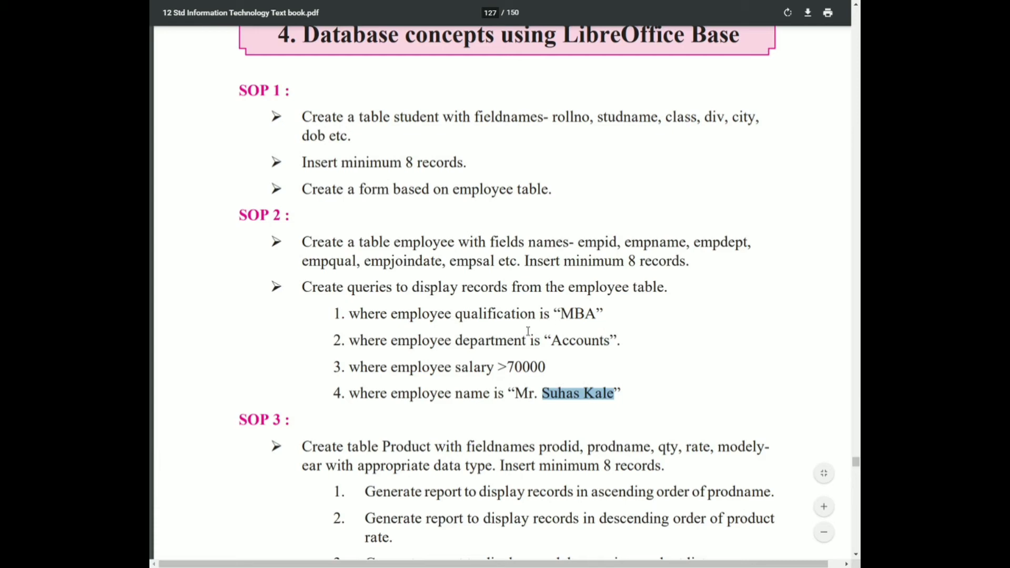
# - Start the Query Wizard and add all emp datails fields to the query
pyautogui.moveTo(552, 314); pyautogui.dragTo(611, 319)
pyautogui.hotkey('alt', 'Tab')
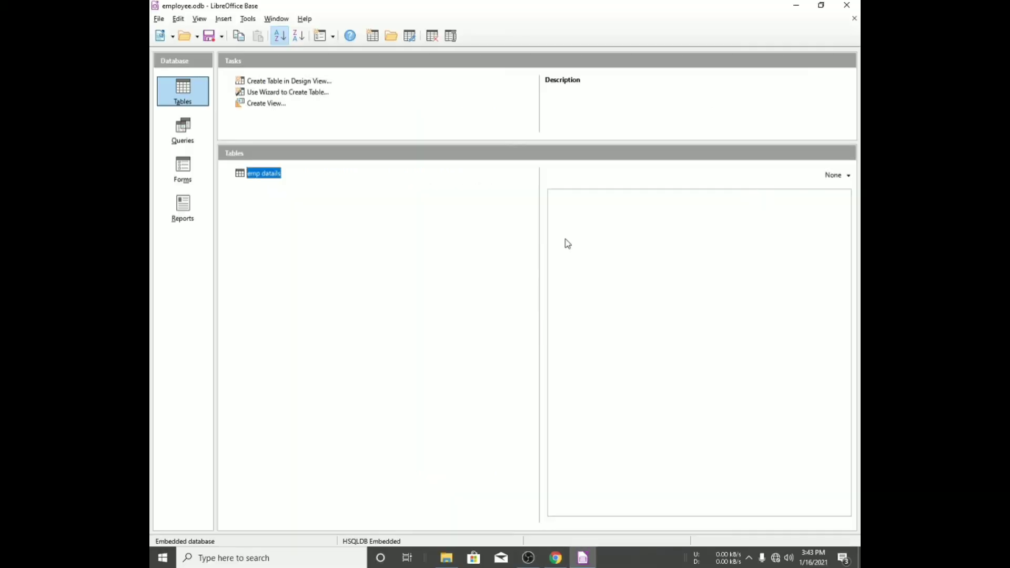
pyautogui.click(182, 129)
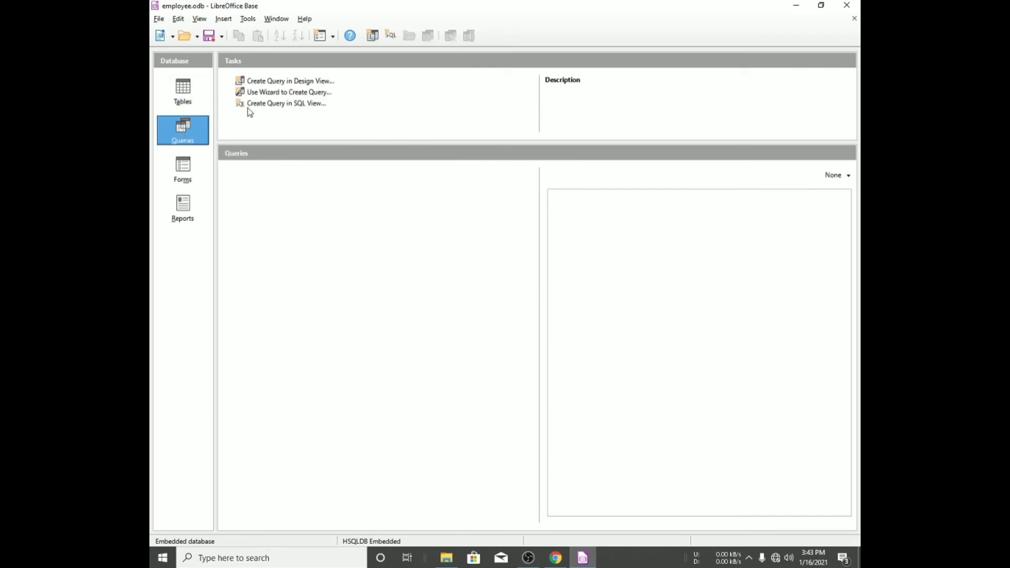
pyautogui.click(279, 97)
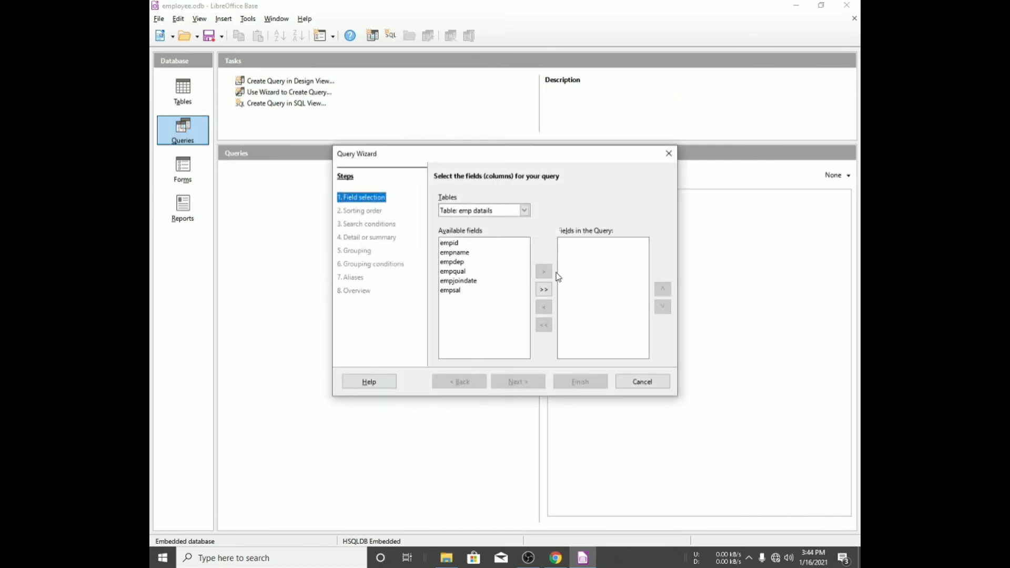
pyautogui.click(543, 289)
pyautogui.click(362, 211)
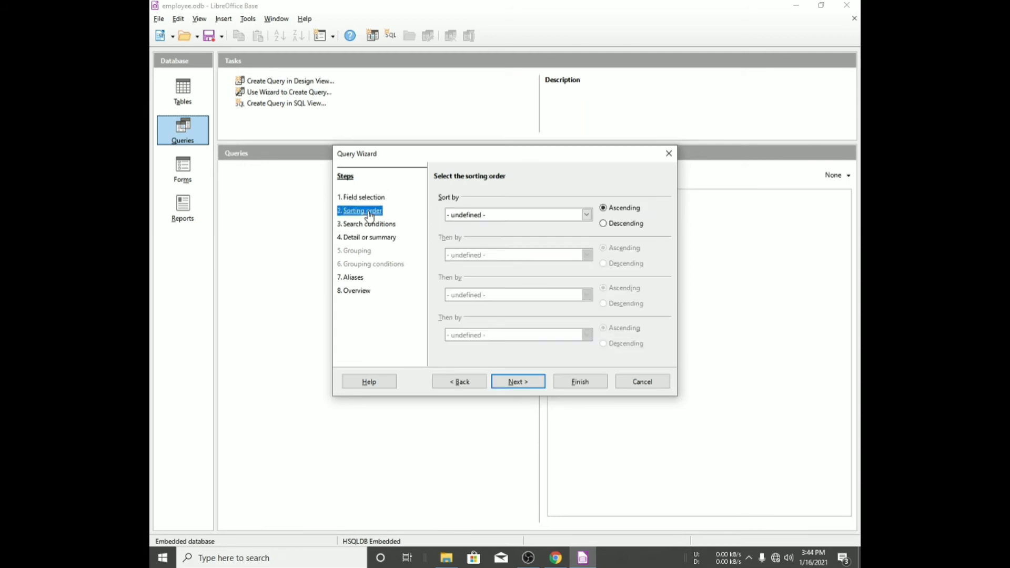
# - Sort the query ascending by emp datails.empid
pyautogui.click(586, 215)
pyautogui.click(486, 237)
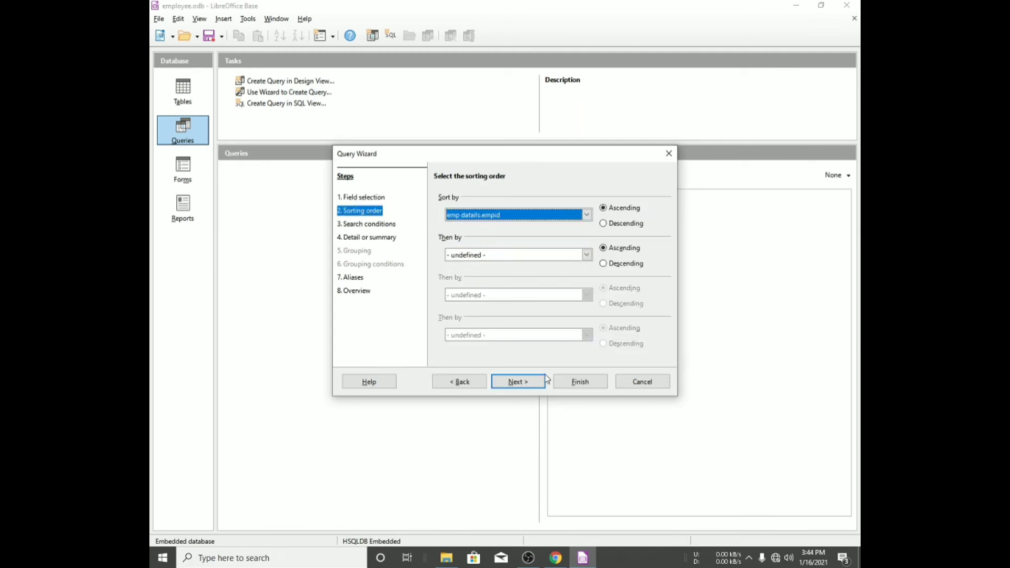
pyautogui.click(533, 381)
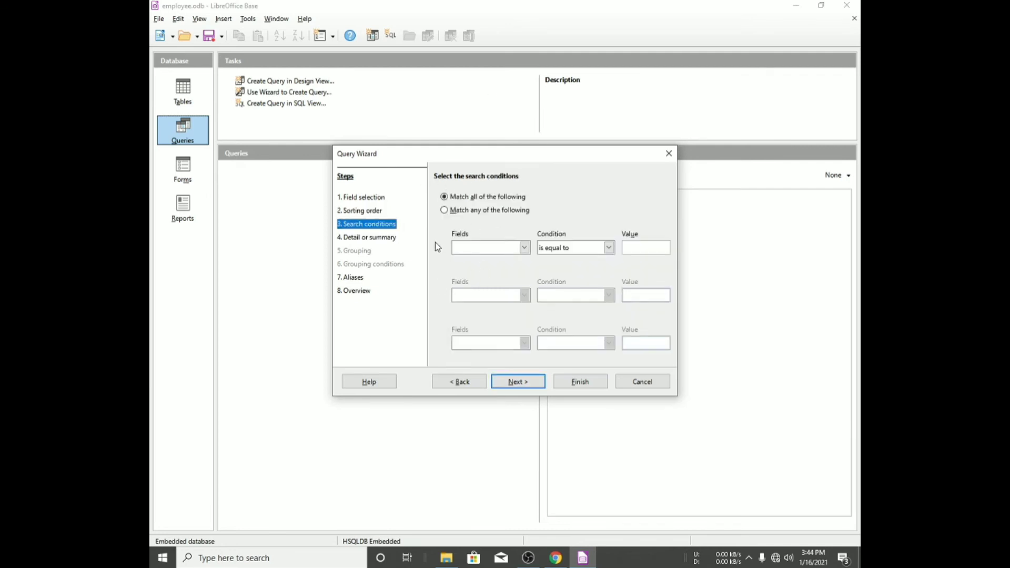
# - Add the search condition empqual is equal to mba
pyautogui.click(495, 247)
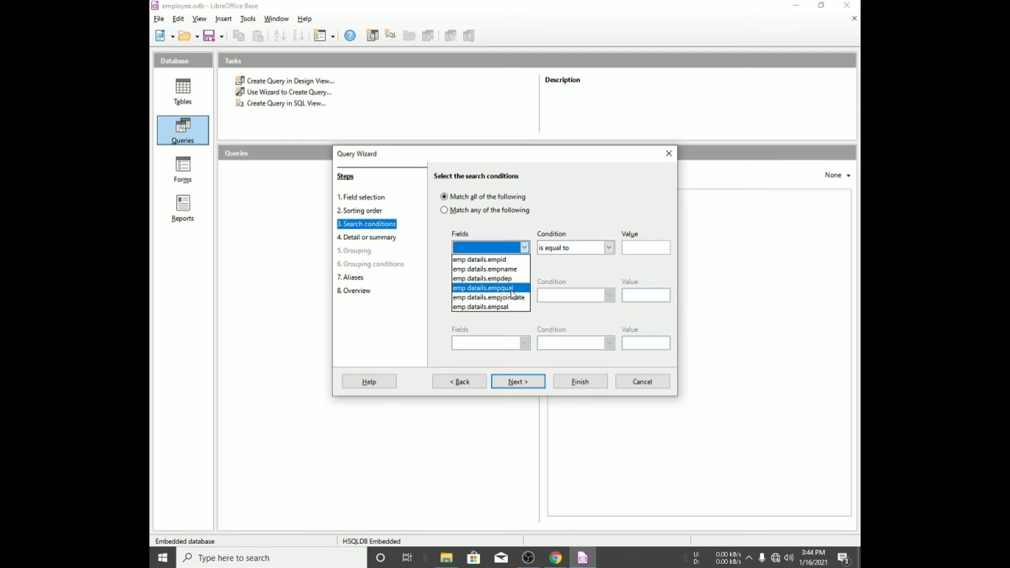
pyautogui.click(513, 288)
pyautogui.click(633, 250)
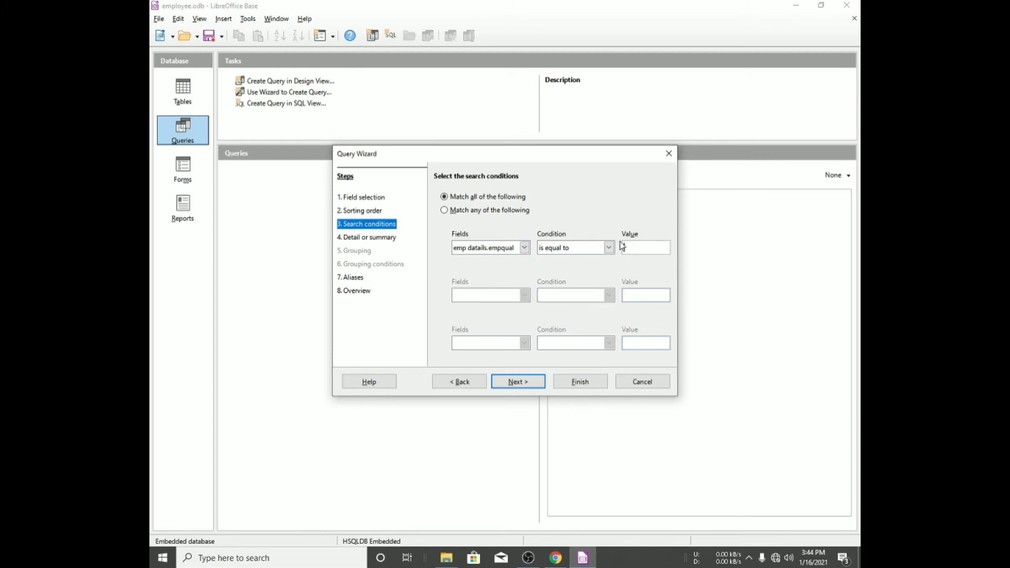
pyautogui.write('mba')
pyautogui.click(516, 384)
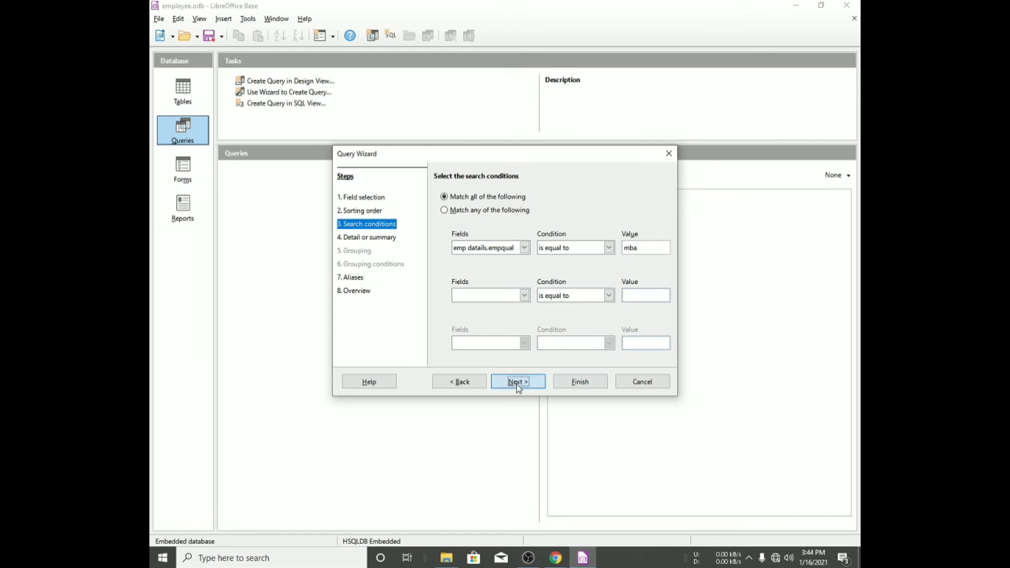
# - Finish the wizard and close the query results
pyautogui.click(530, 383)
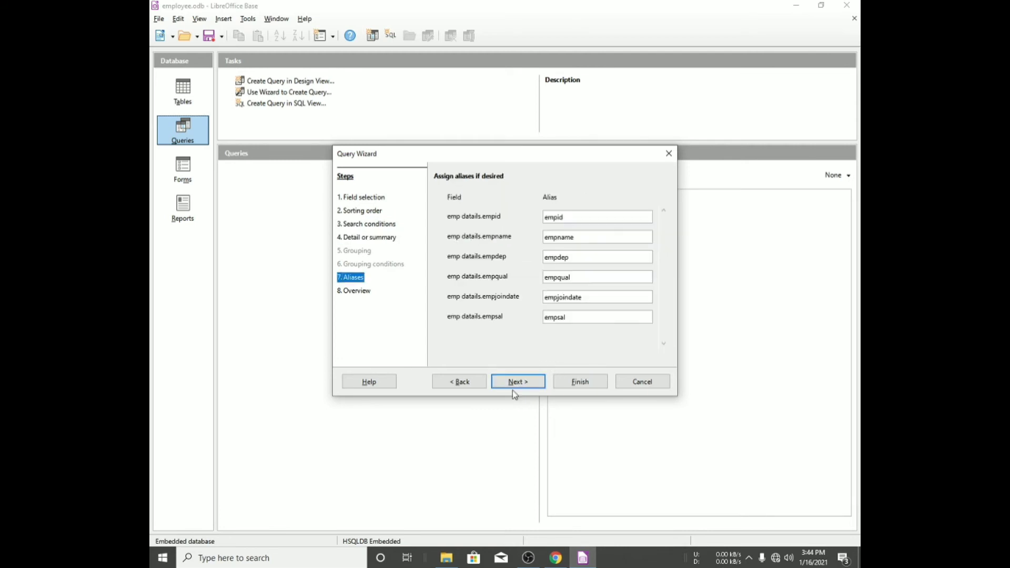
pyautogui.click(585, 382)
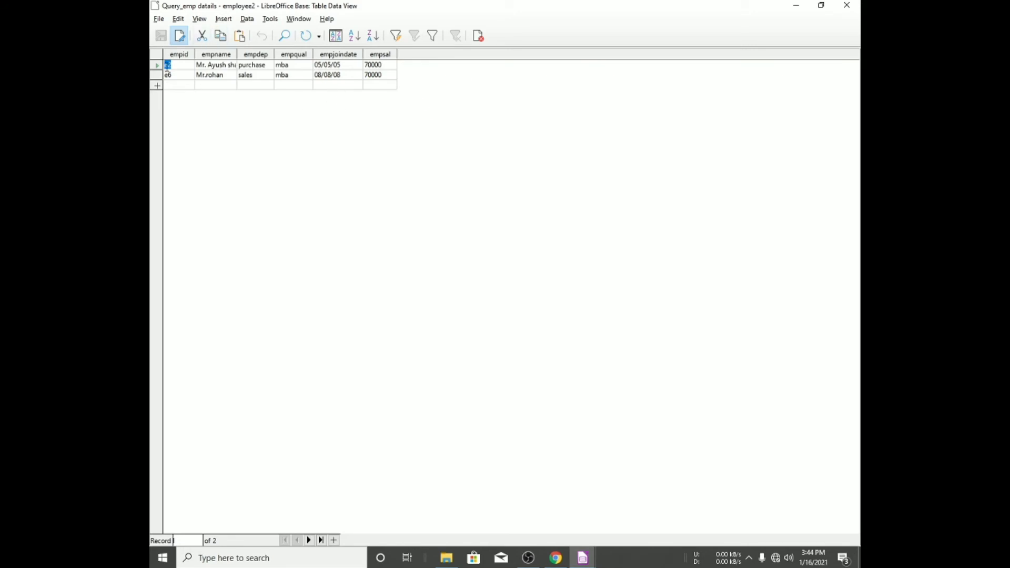
pyautogui.click(847, 6)
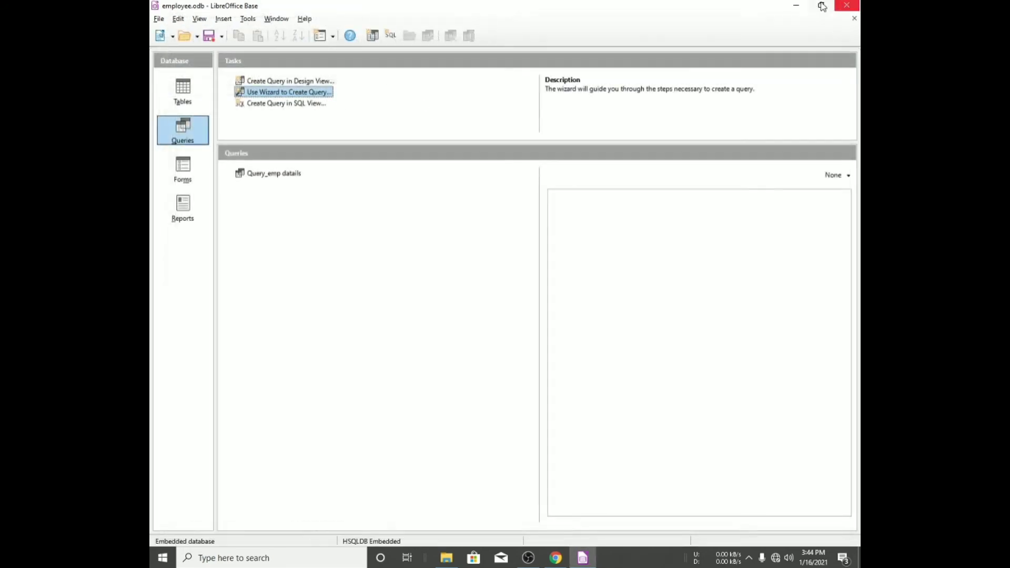
# - Start a new query in design view and add the emp datails table
pyautogui.click(283, 82)
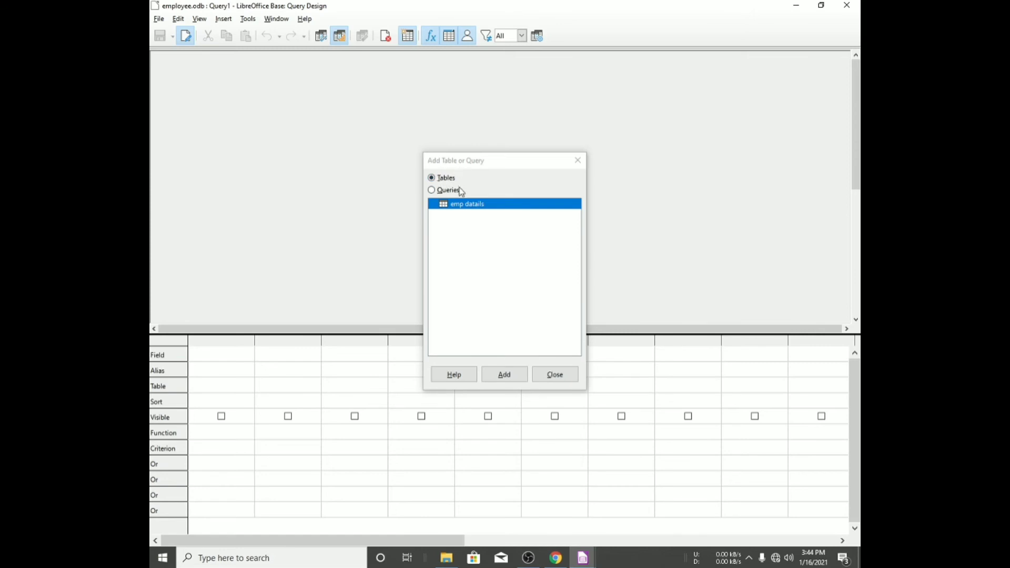
pyautogui.doubleClick(477, 205)
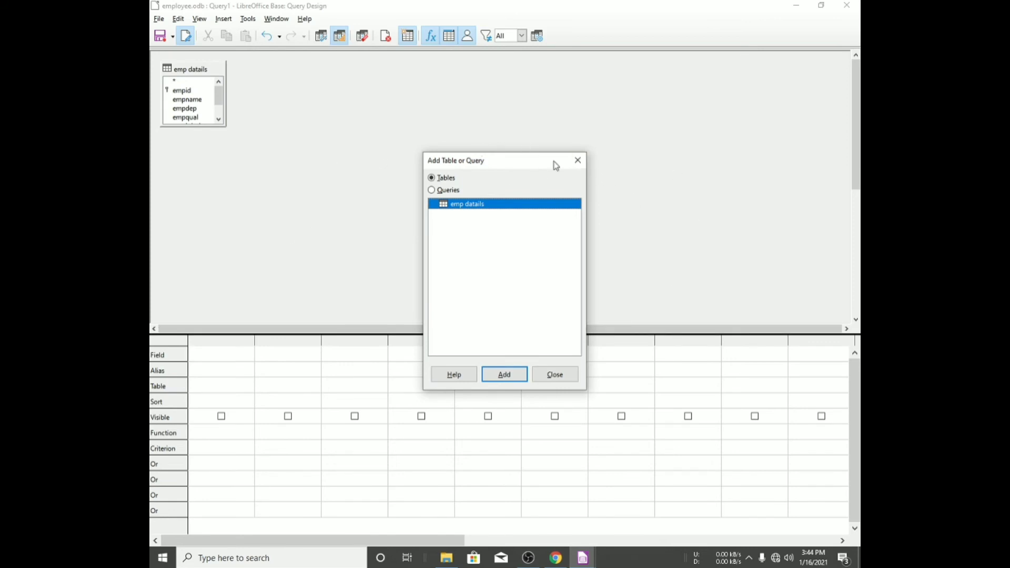
pyautogui.click(577, 161)
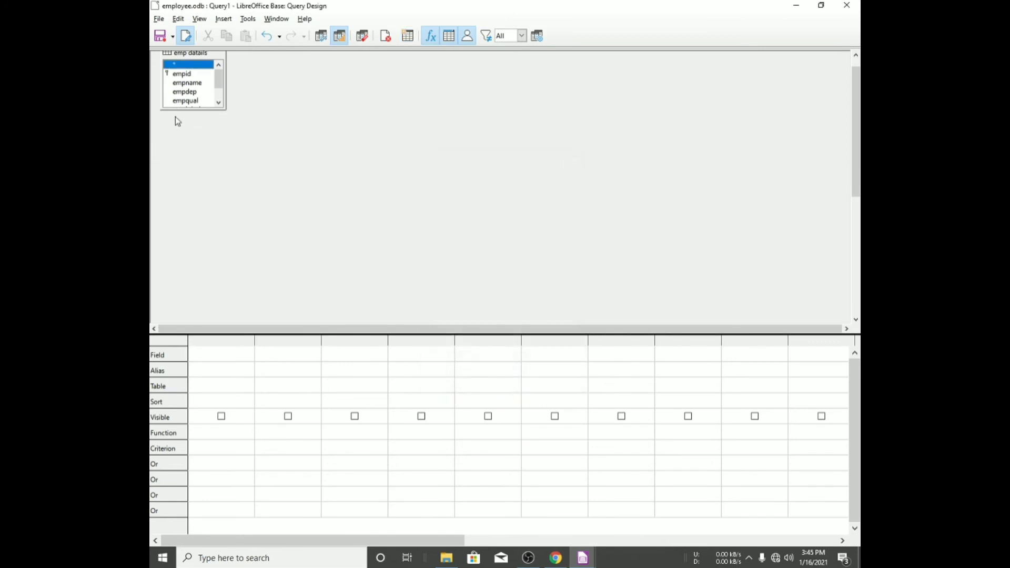
# - Add all six fields empid through empsal to the query design grid
pyautogui.click(183, 91)
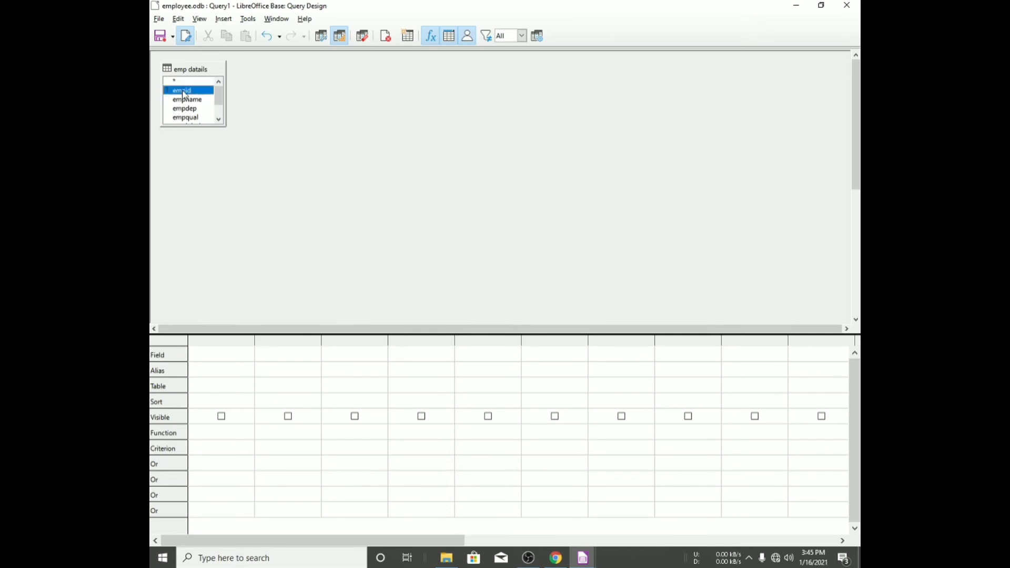
pyautogui.doubleClick(183, 92)
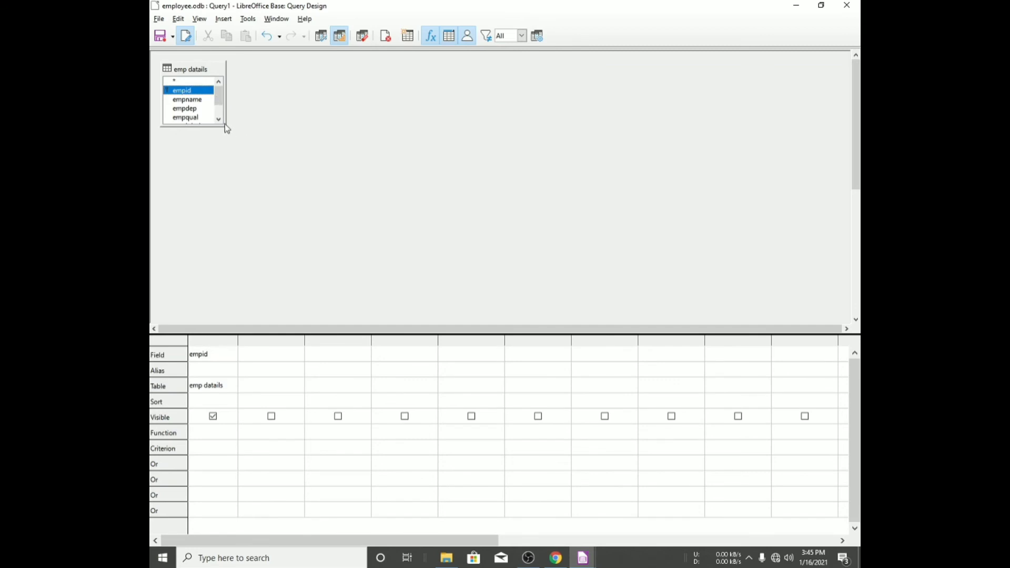
pyautogui.moveTo(227, 129); pyautogui.dragTo(201, 162)
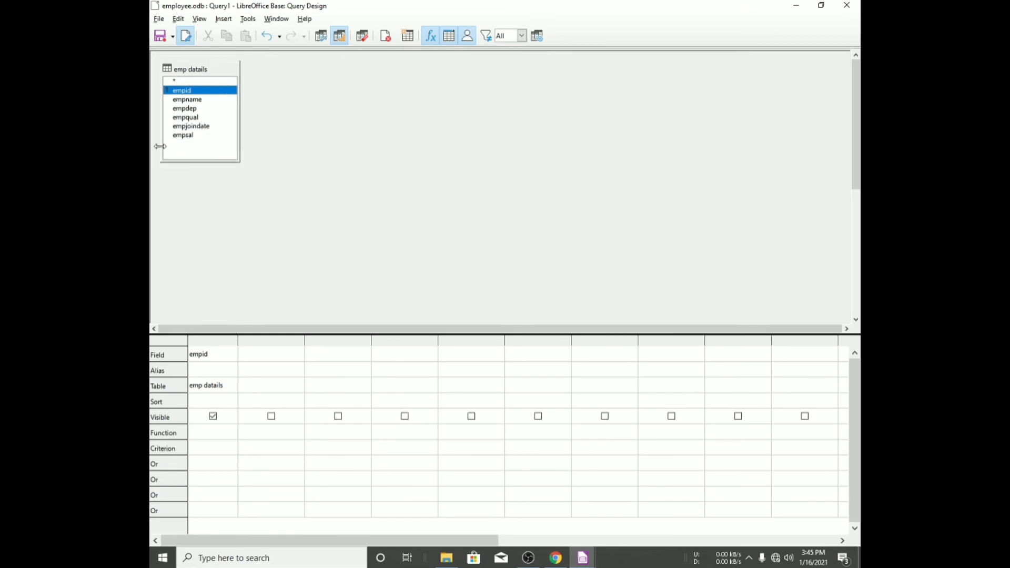
pyautogui.doubleClick(198, 100)
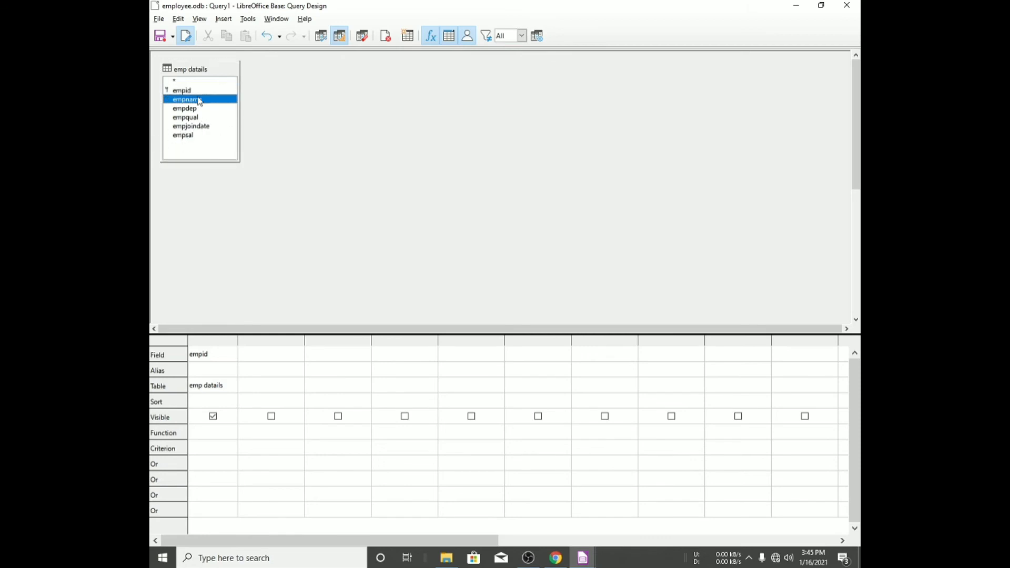
pyautogui.doubleClick(199, 108)
pyautogui.doubleClick(200, 118)
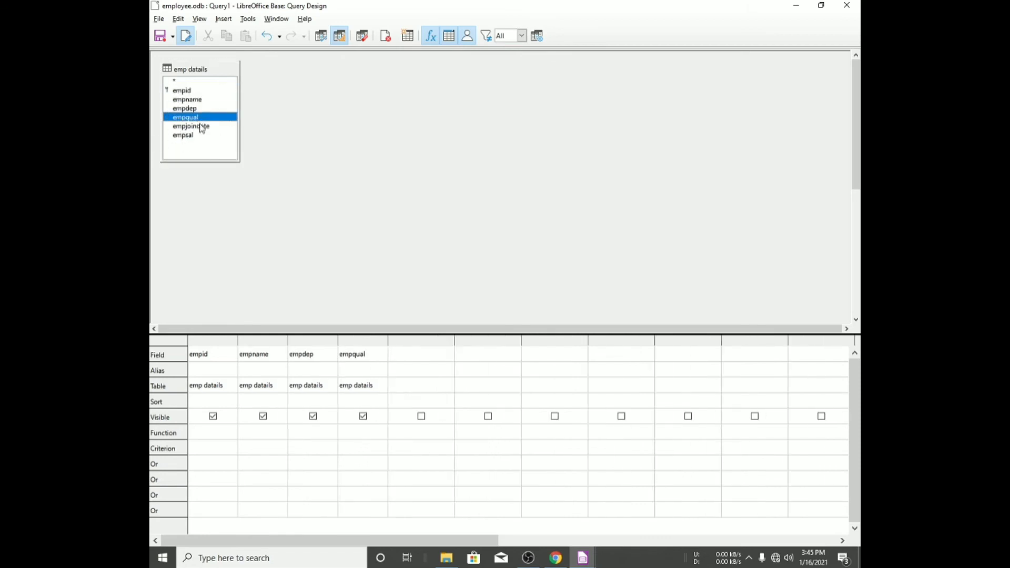
pyautogui.doubleClick(202, 126)
pyautogui.click(201, 135)
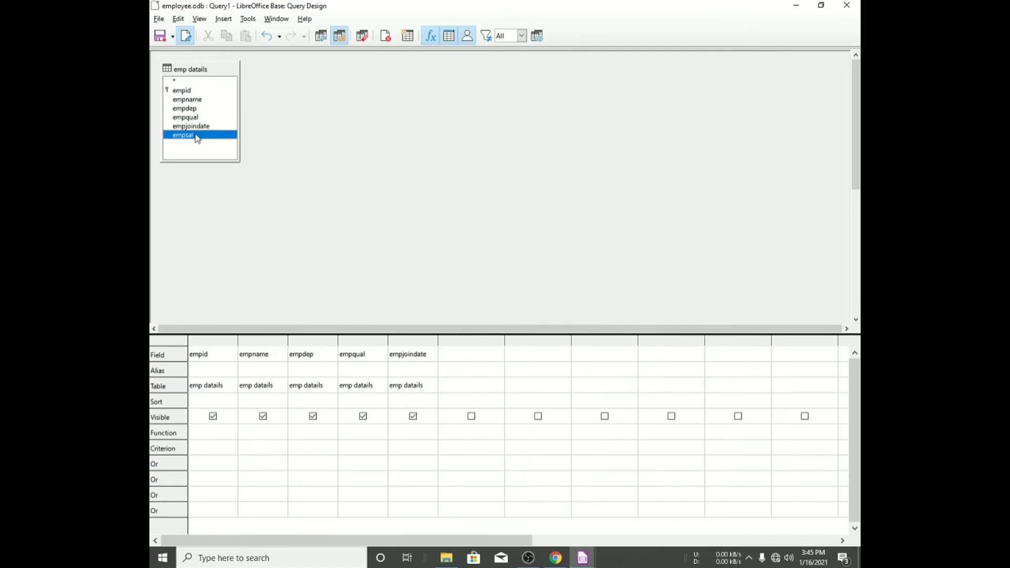
pyautogui.doubleClick(197, 137)
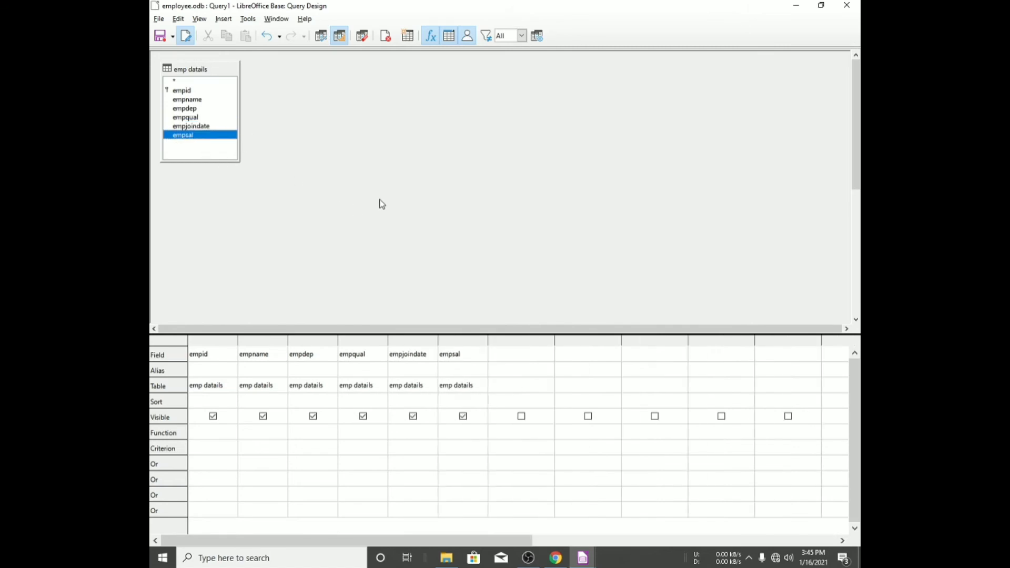
# - Review the query task list in the textbook PDF
pyautogui.hotkey('alt', 'Tab')
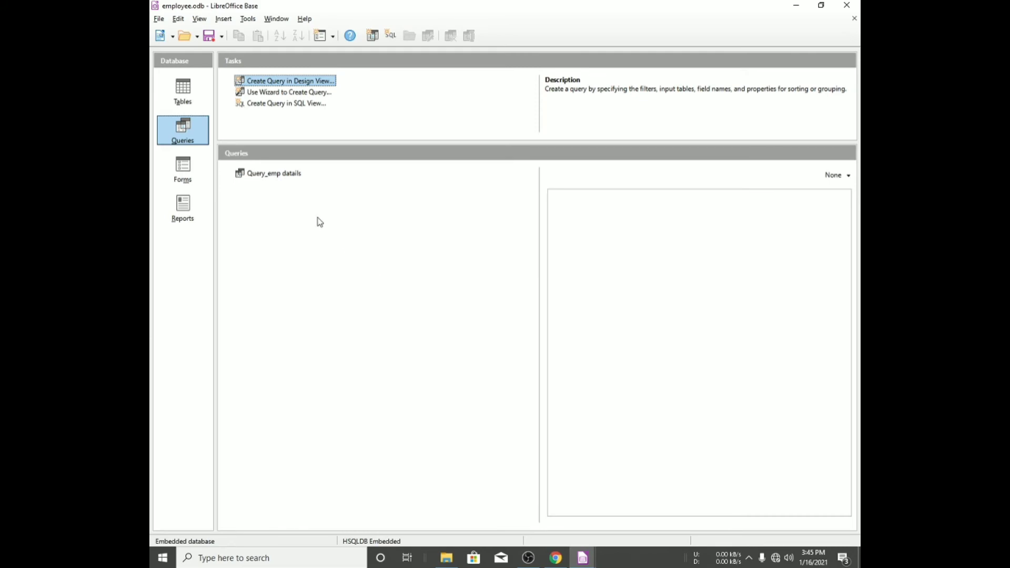
pyautogui.hotkey('alt', 'Tab')
pyautogui.hotkey('alt', 'Tab')
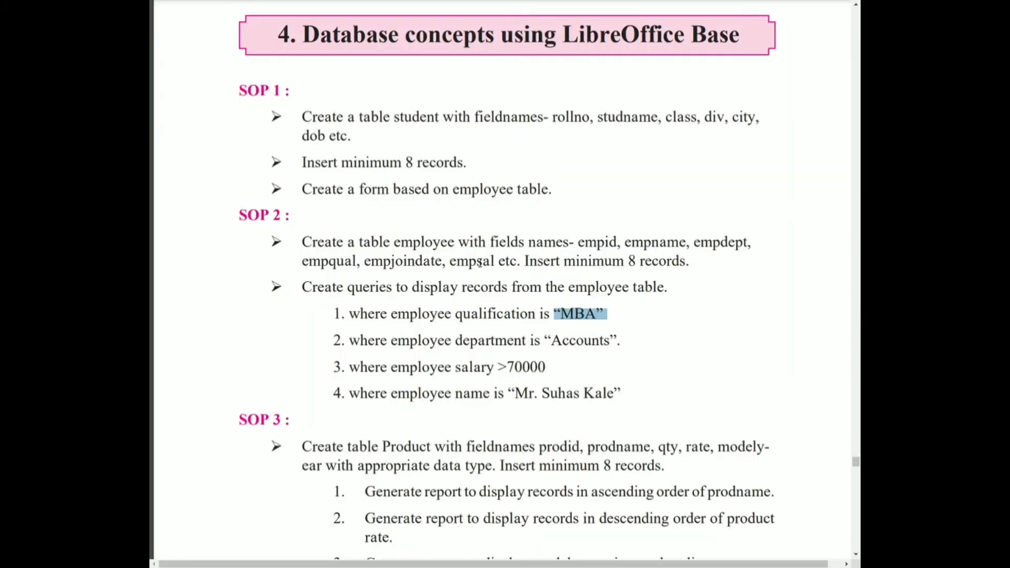
pyautogui.hotkey('alt', 'Tab')
pyautogui.hotkey('alt', 'Tab')
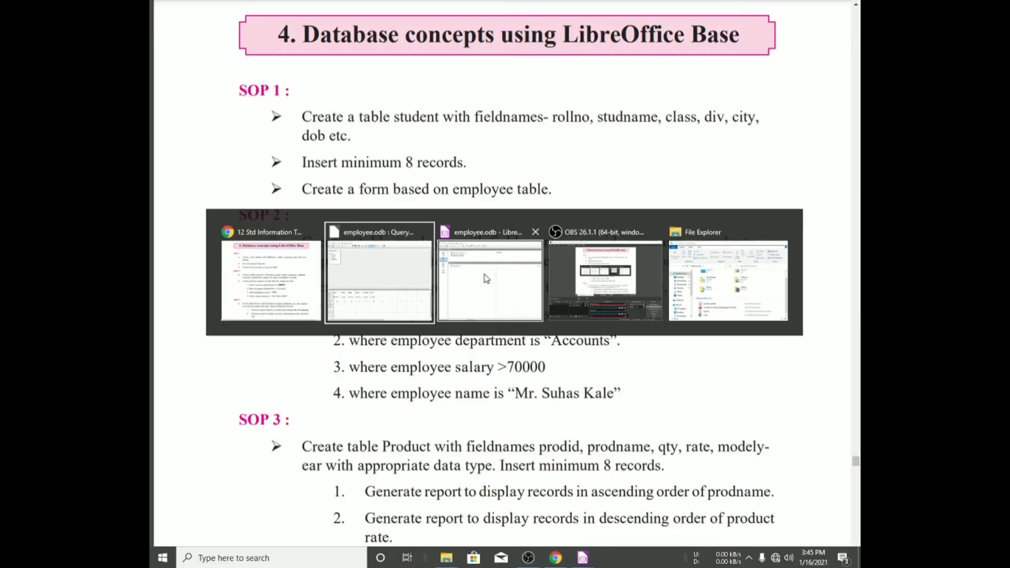
pyautogui.hotkey('alt', 'Tab')
pyautogui.hotkey('alt', 'Tab')
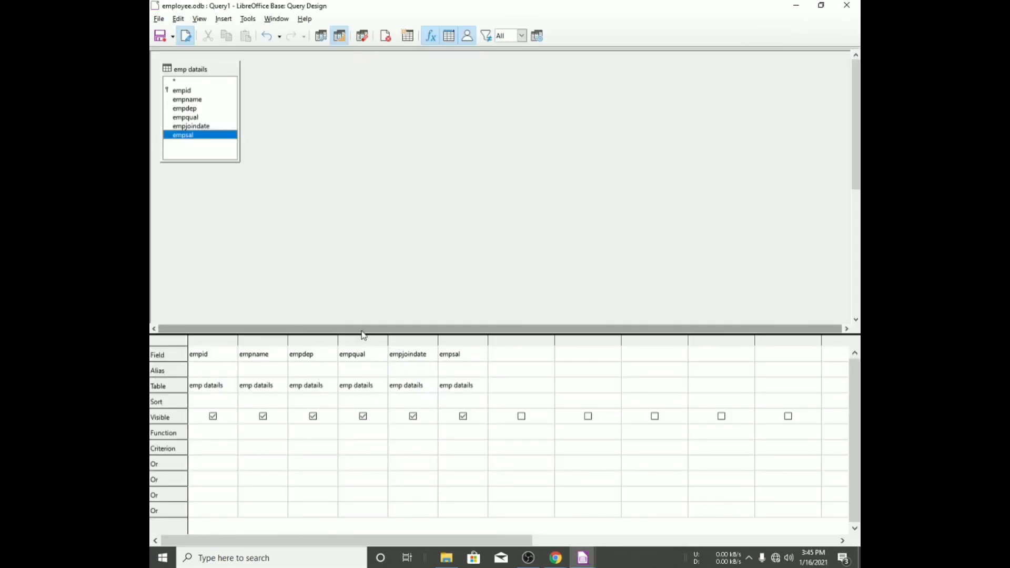
# - Set the query to sort by empid in ascending order
pyautogui.moveTo(378, 334); pyautogui.dragTo(380, 266)
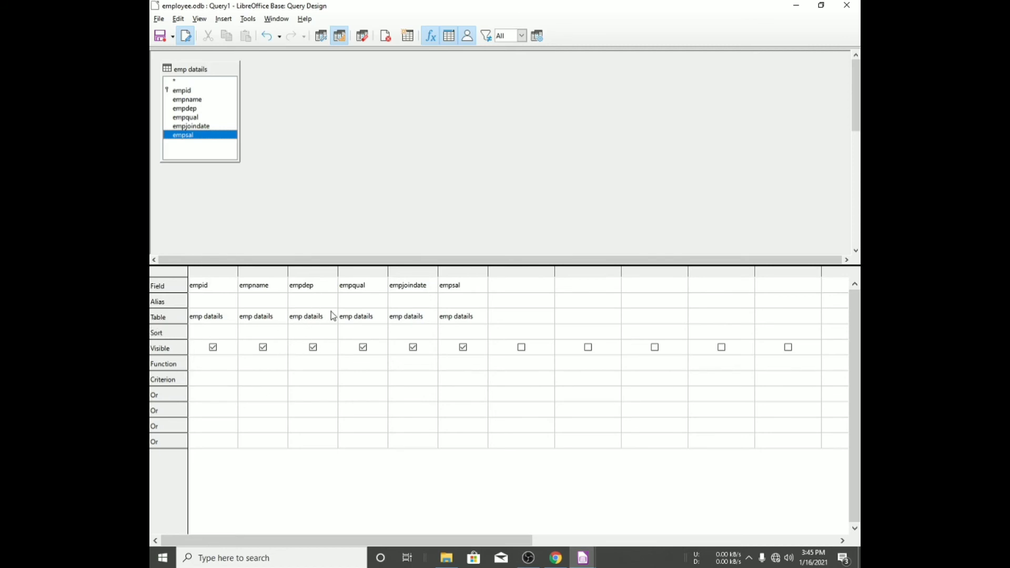
pyautogui.click(353, 333)
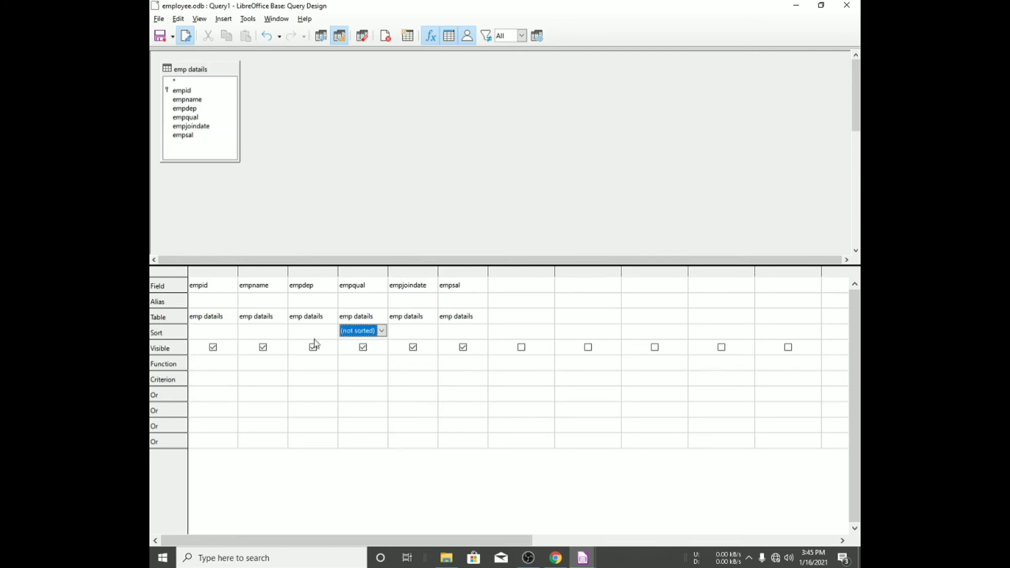
pyautogui.click(381, 332)
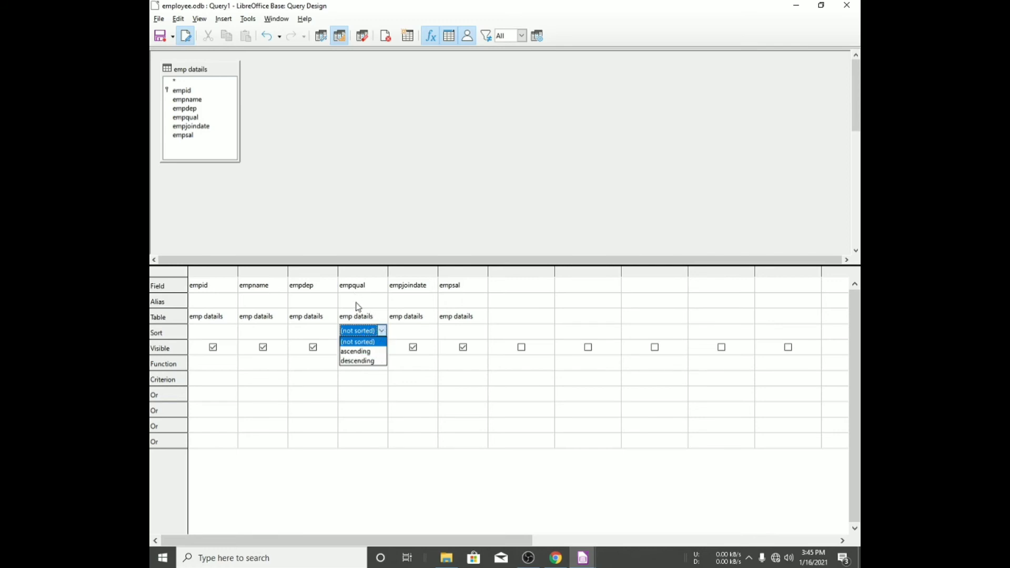
pyautogui.click(214, 331)
pyautogui.click(207, 329)
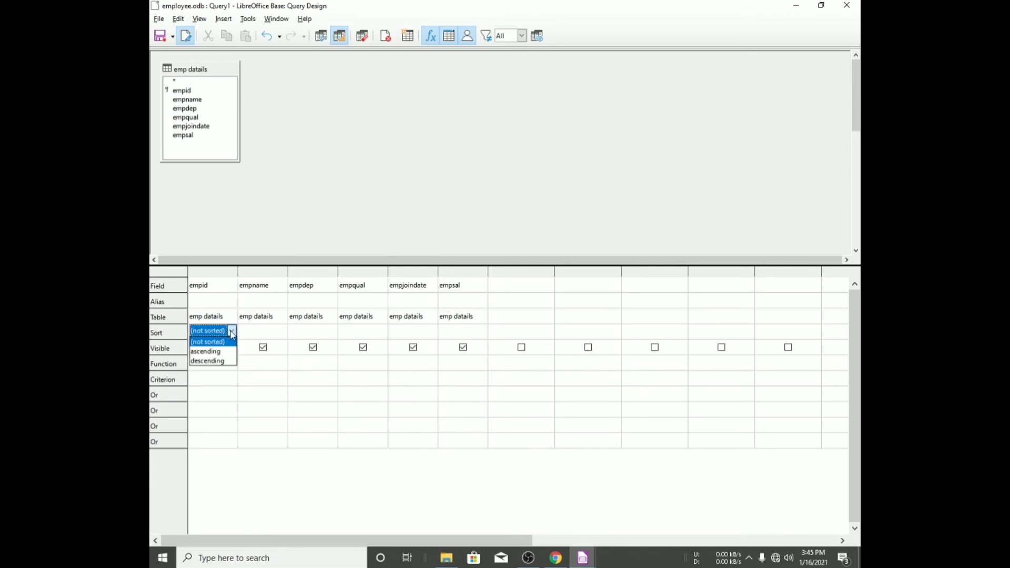
pyautogui.click(223, 351)
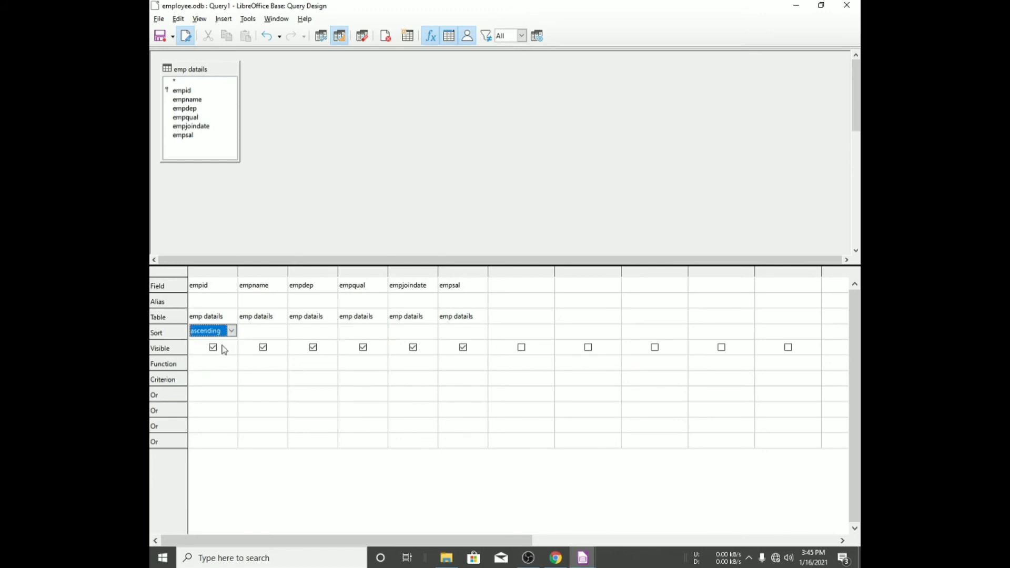
pyautogui.click(286, 329)
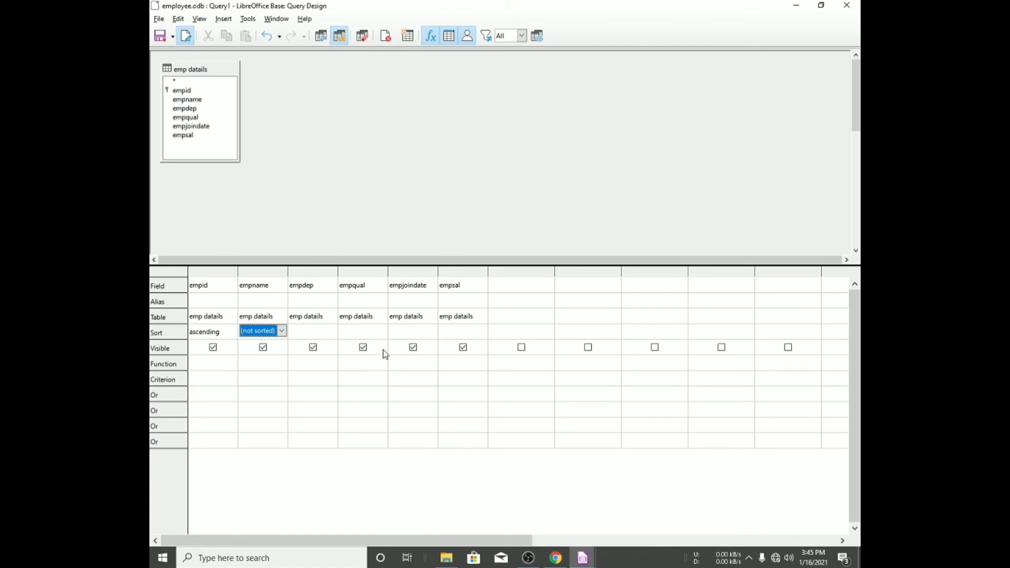
# - Switch to the textbook PDF to check the first query condition, then return to the query design grid's criteria row
pyautogui.hotkey('alt', 'Tab')
pyautogui.hotkey('alt', 'Tab')
pyautogui.hotkey('alt', 'Tab')
pyautogui.hotkey('alt', 'Tab')
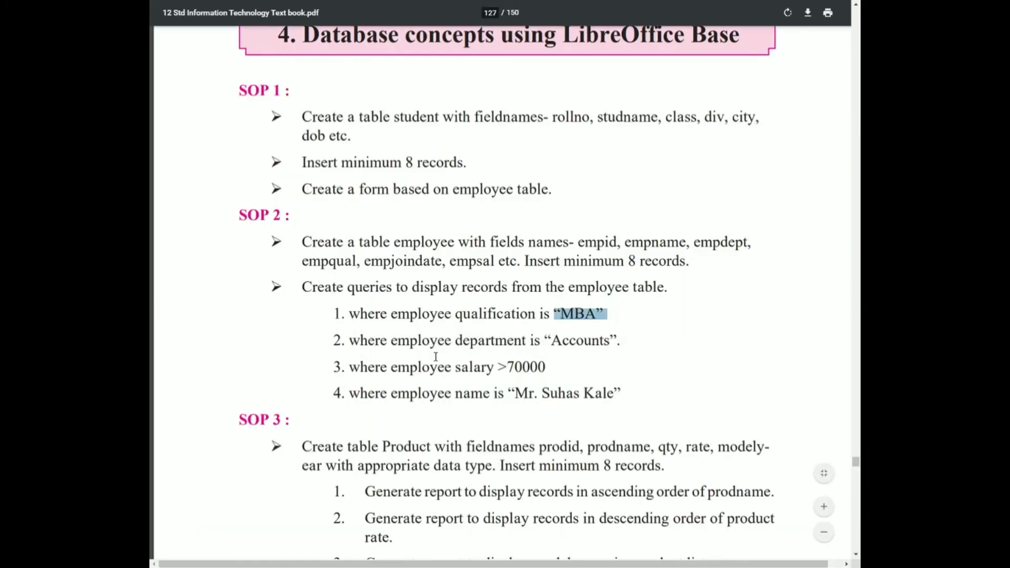
pyautogui.hotkey('alt', 'Tab')
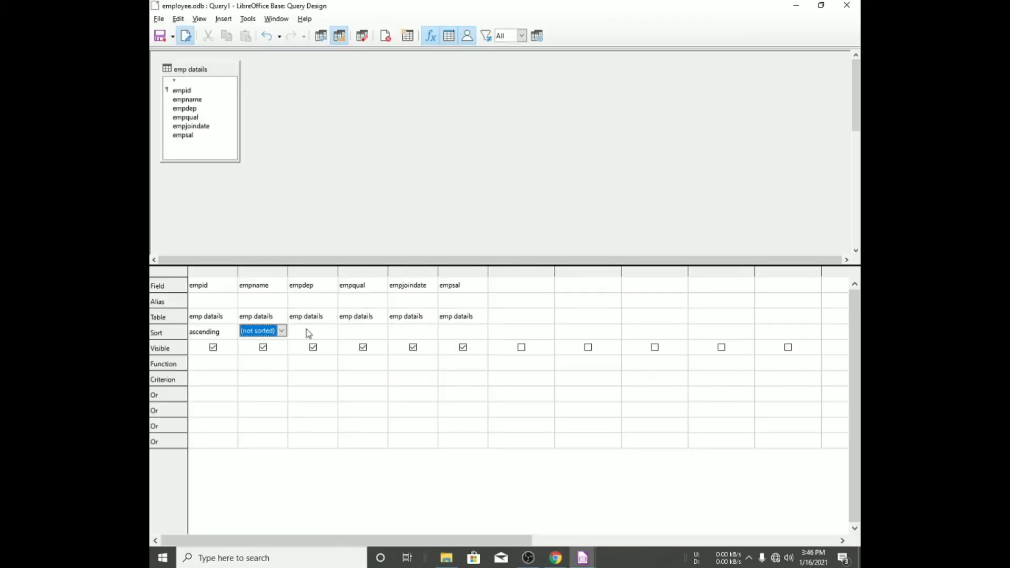
pyautogui.click(301, 289)
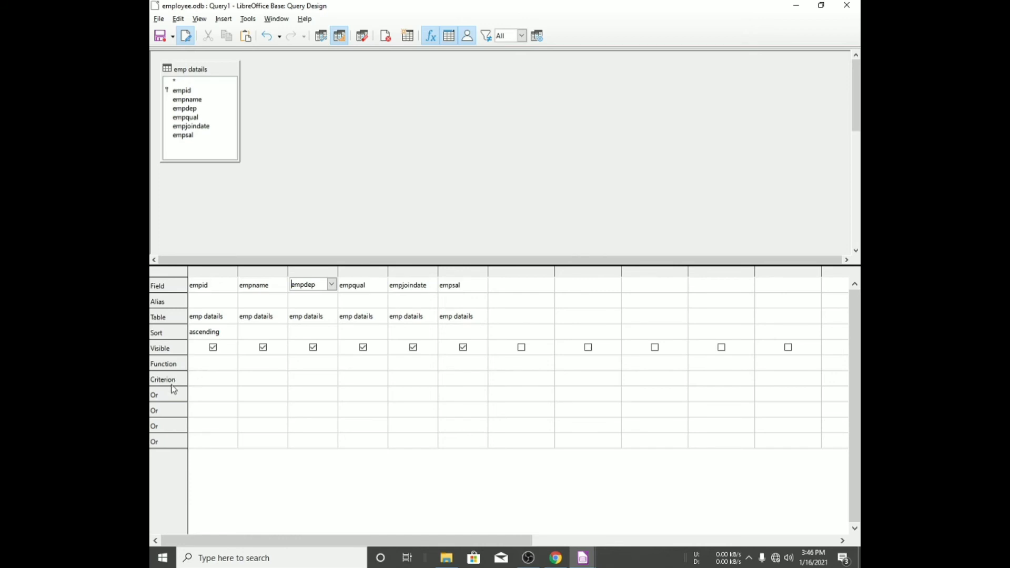
pyautogui.click(207, 379)
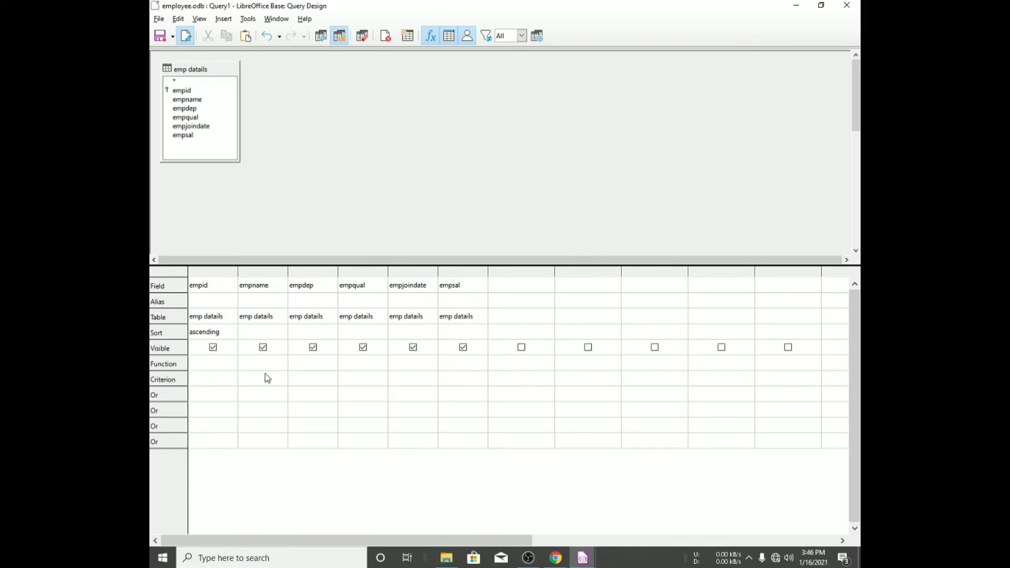
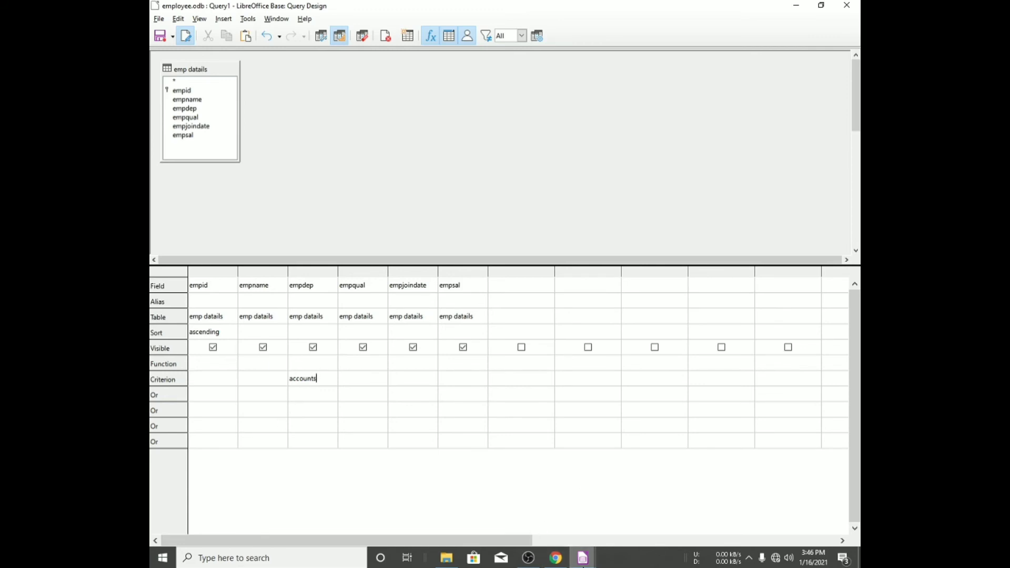
# - Open the emp datails table to review its eight records, then close it
pyautogui.click(582, 558)
pyautogui.click(583, 558)
pyautogui.click(549, 505)
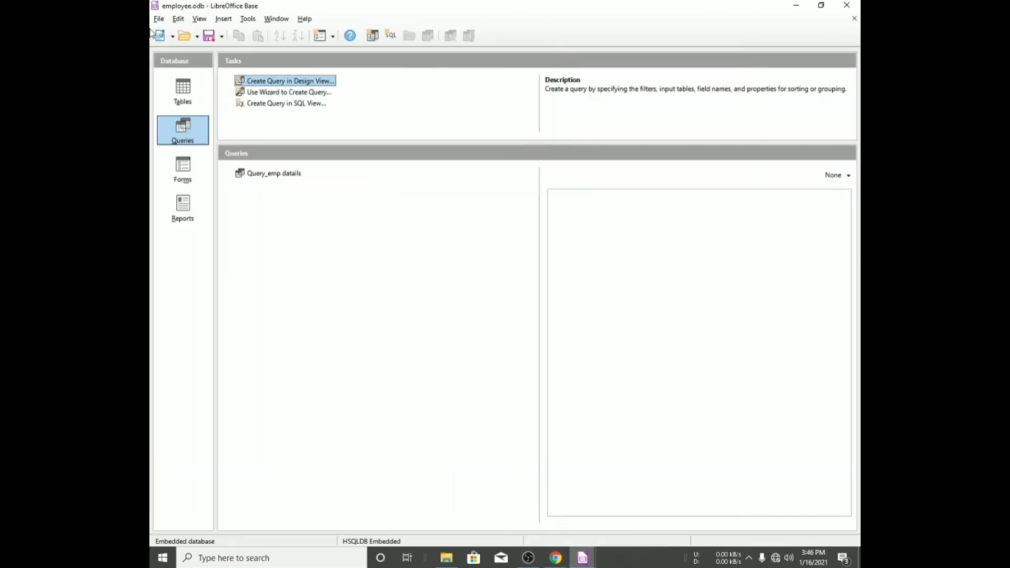
pyautogui.click(184, 97)
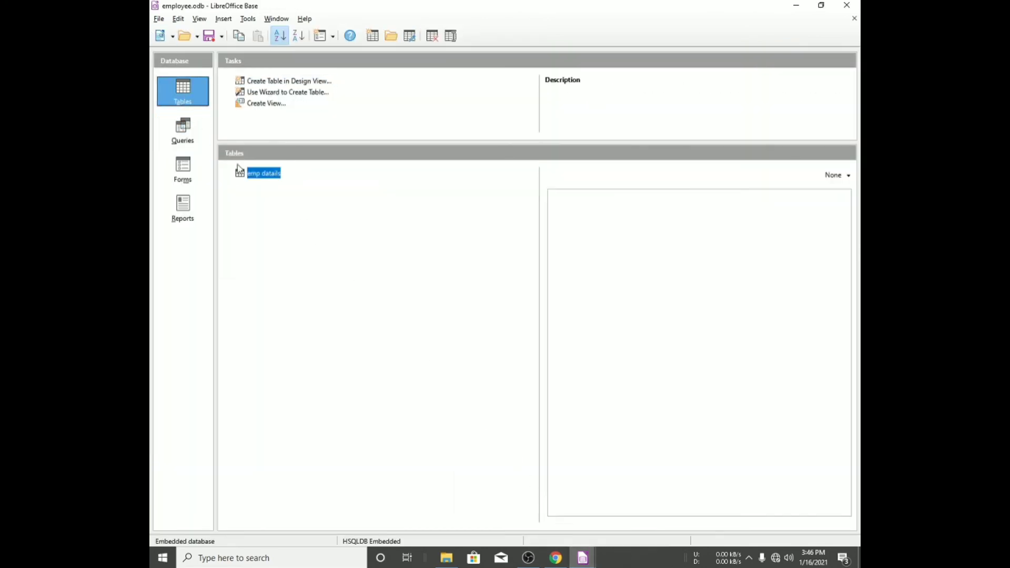
pyautogui.click(263, 178)
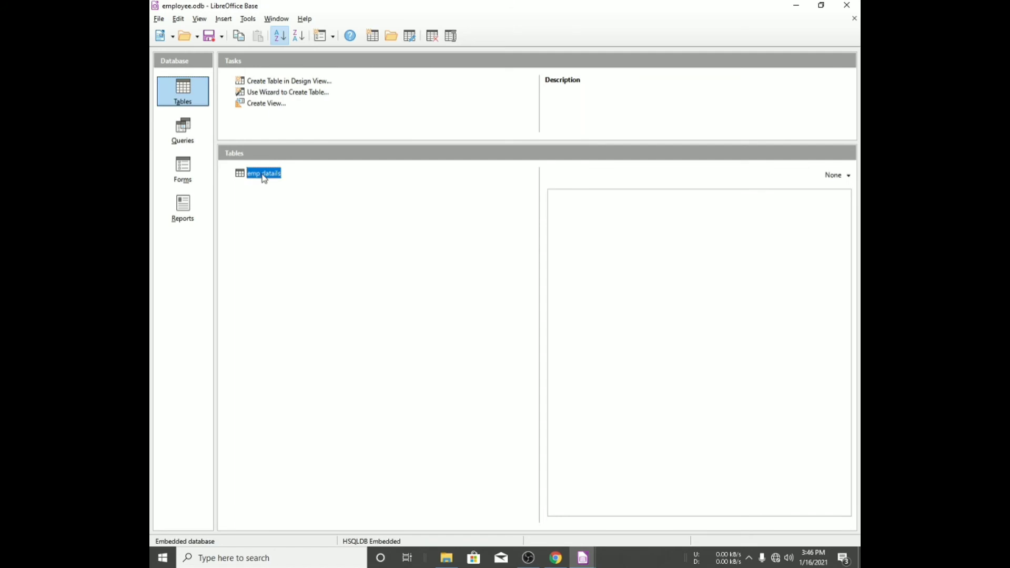
pyautogui.doubleClick(265, 175)
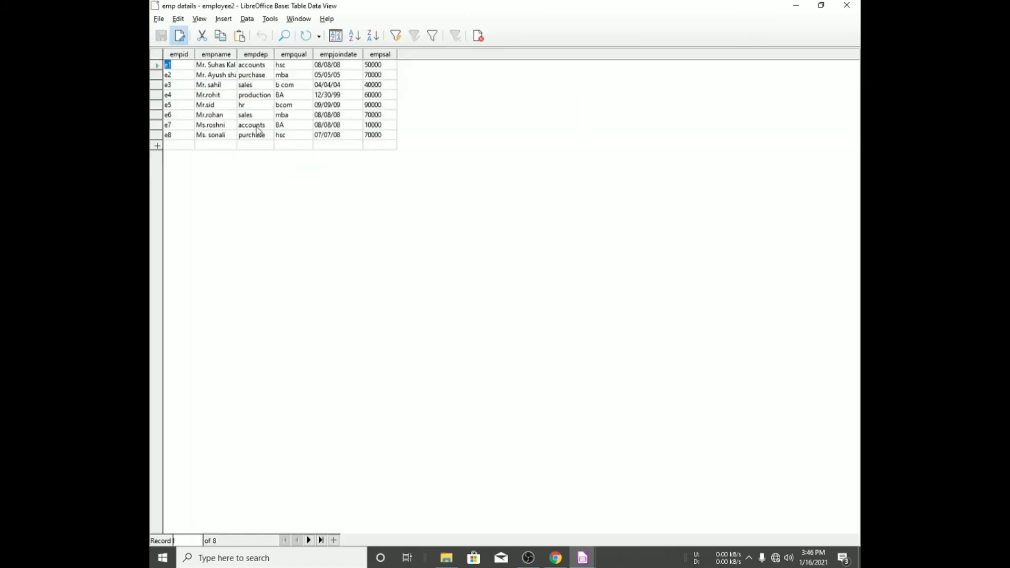
pyautogui.click(845, 6)
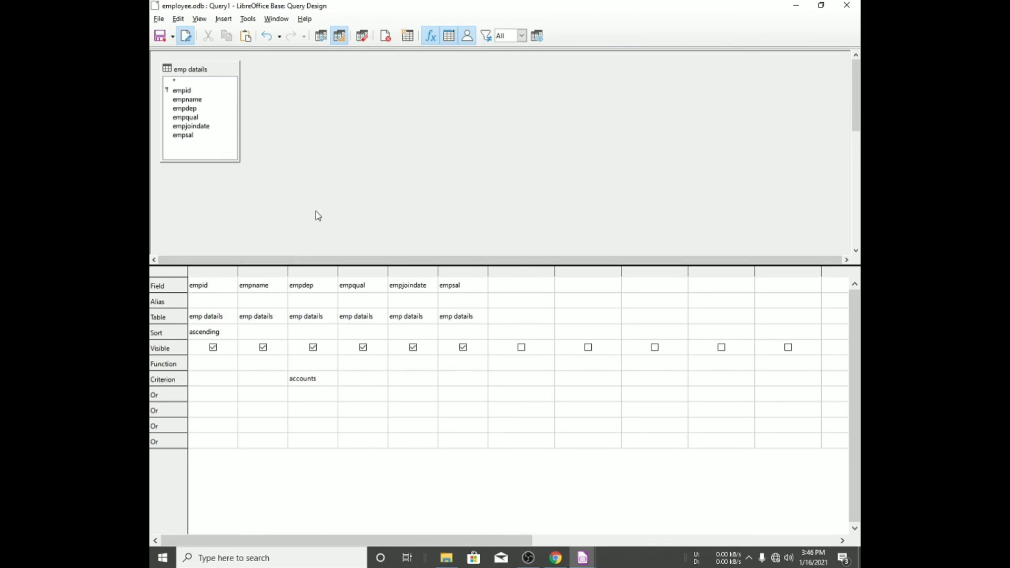
# - Run the query to view the records for the accounts department
pyautogui.click(180, 20)
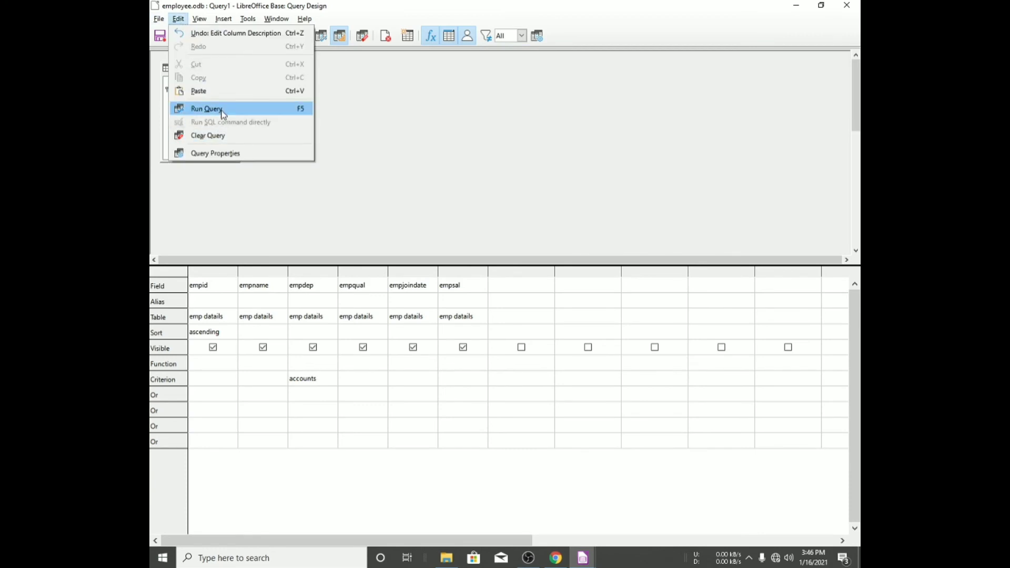
pyautogui.click(393, 212)
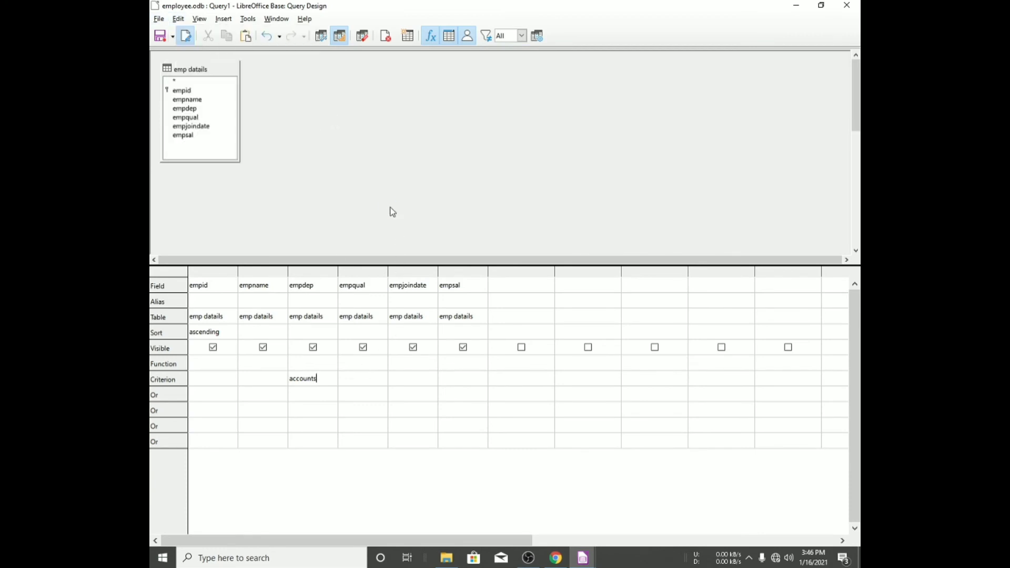
pyautogui.press('F5')
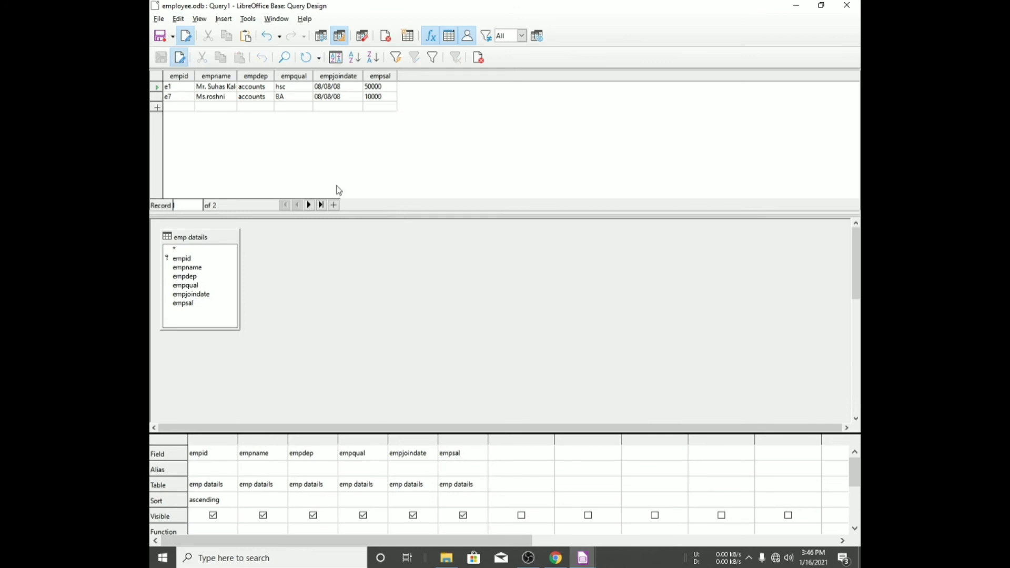
pyautogui.click(248, 90)
pyautogui.click(251, 97)
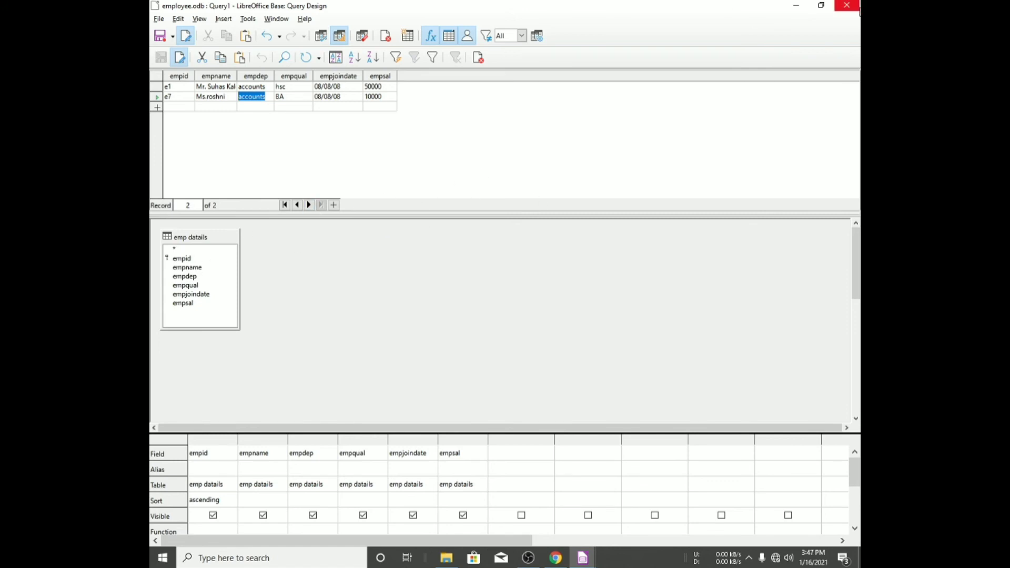
# - Close the query design and save the query as department accounts
pyautogui.click(857, 8)
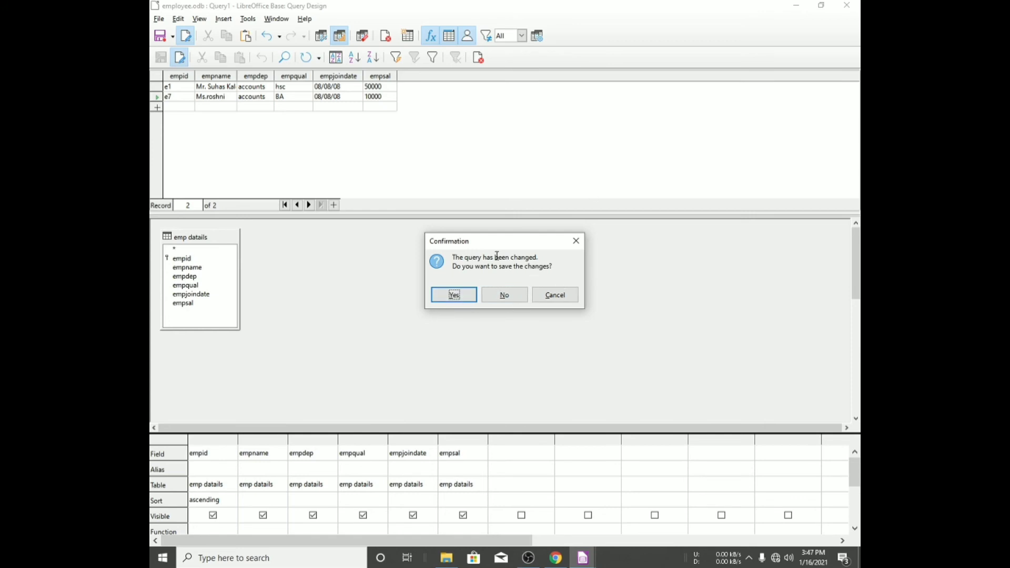
pyautogui.click(576, 240)
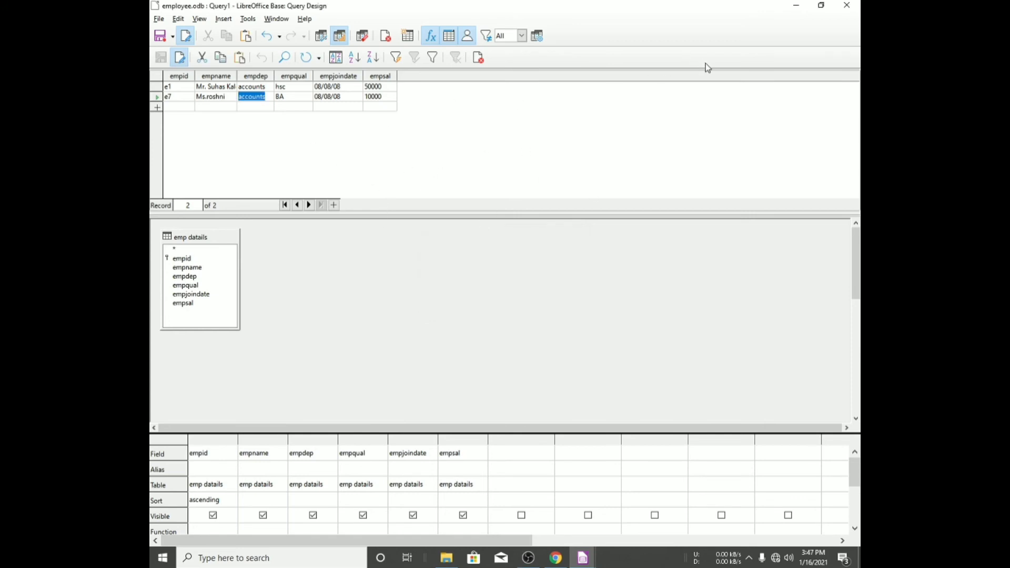
pyautogui.click(855, 6)
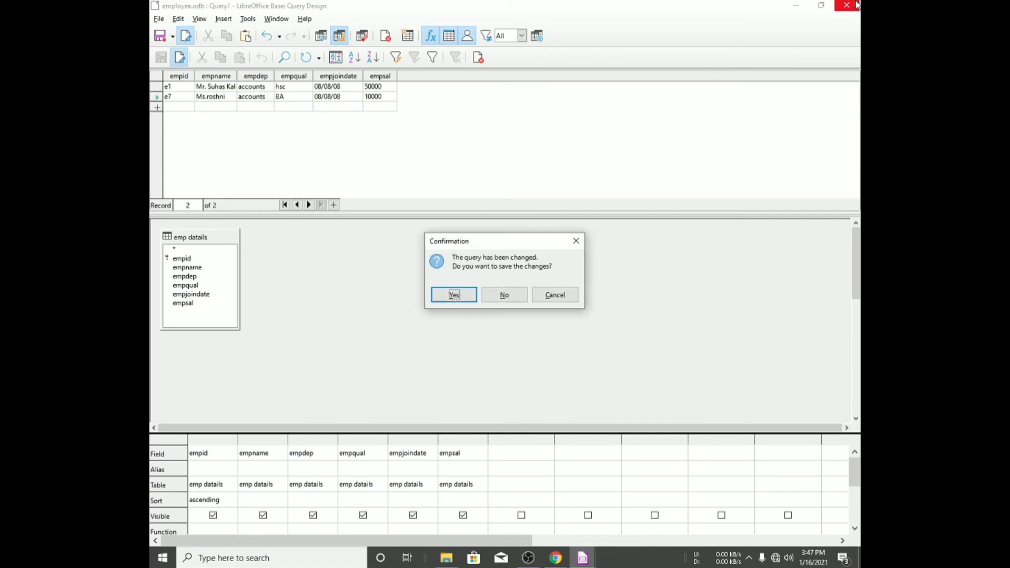
pyautogui.click(455, 295)
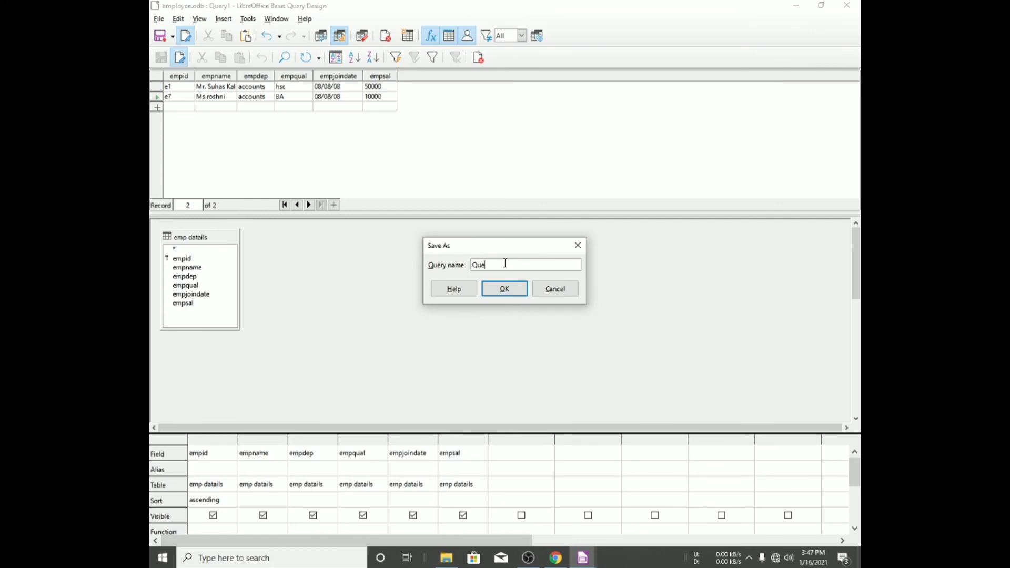
pyautogui.press('BackSpace')
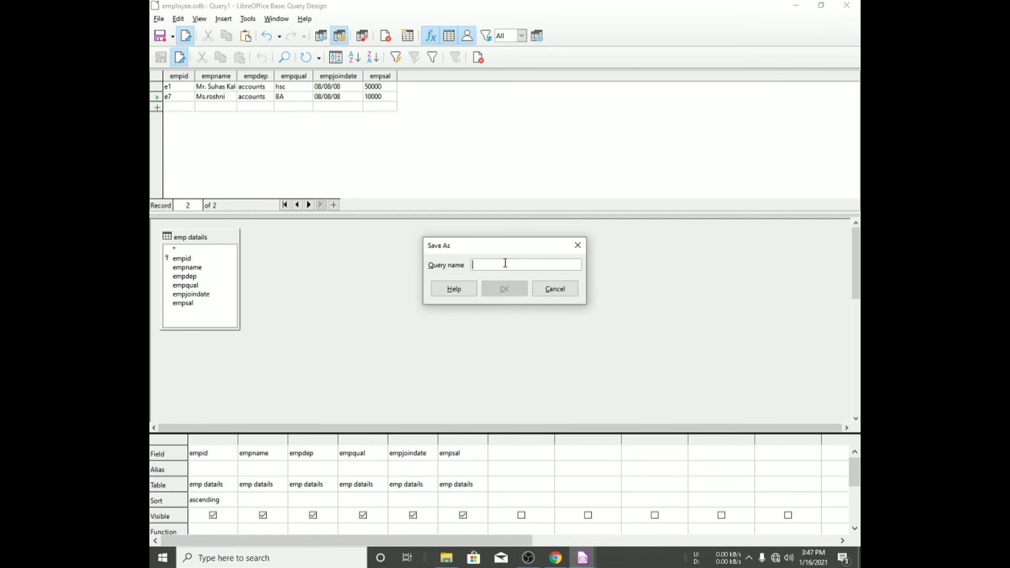
pyautogui.write('department accounts')
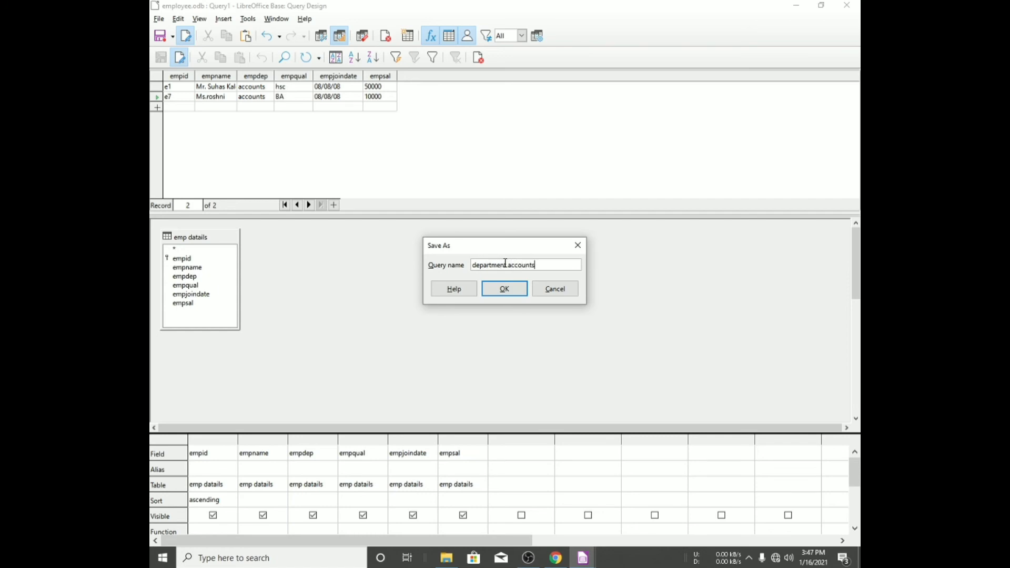
pyautogui.press('Return')
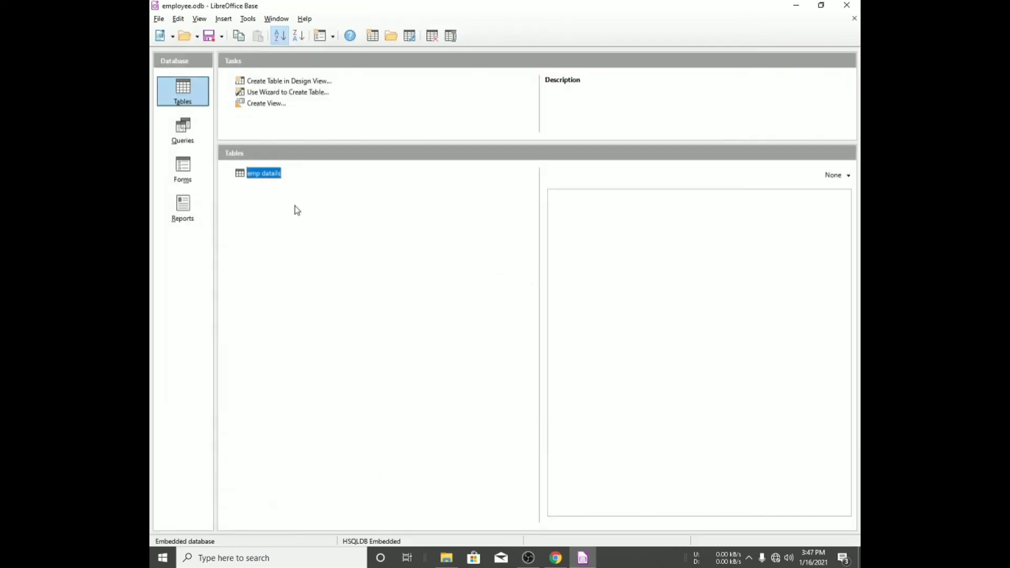
# - Check the query task list in the textbook PDF, then start the Query Wizard with all fields of department accounts
pyautogui.click(188, 134)
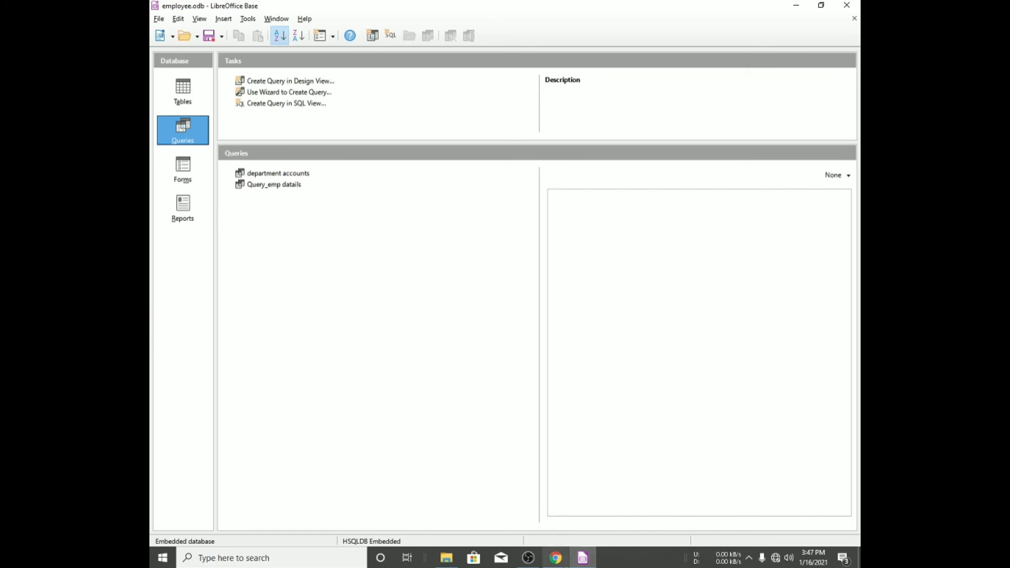
pyautogui.click(561, 561)
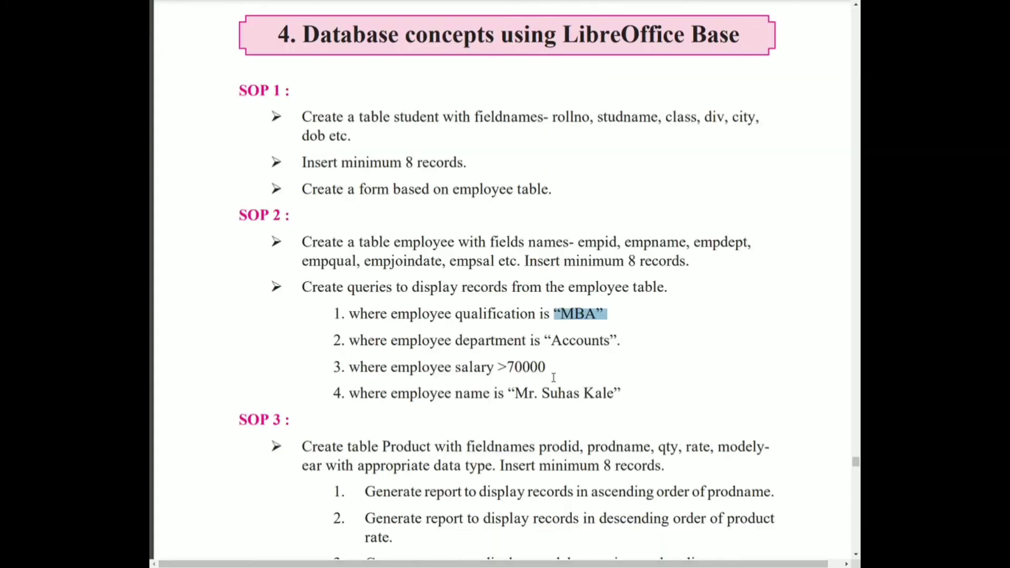
pyautogui.hotkey('alt', 'Tab')
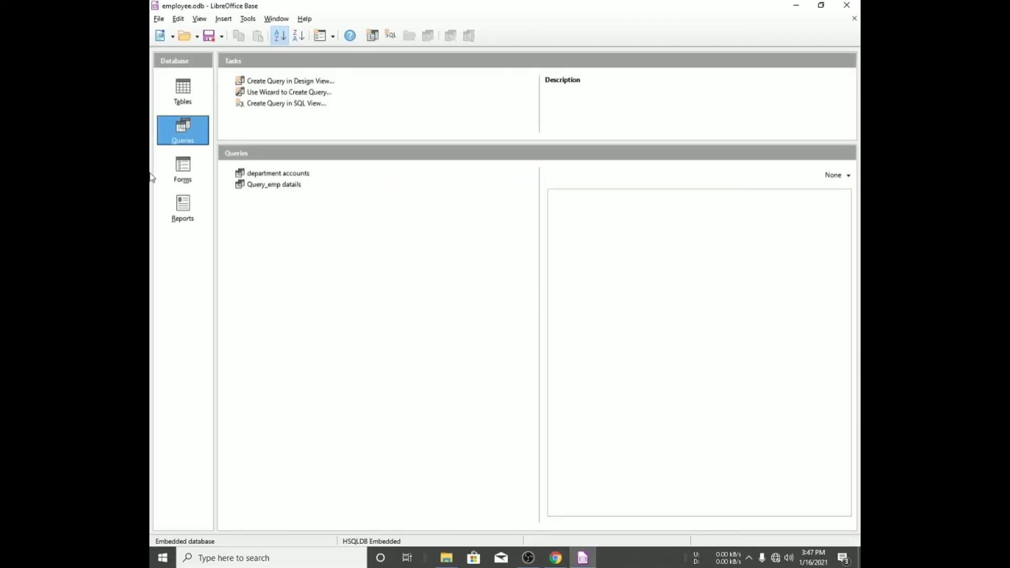
pyautogui.click(278, 95)
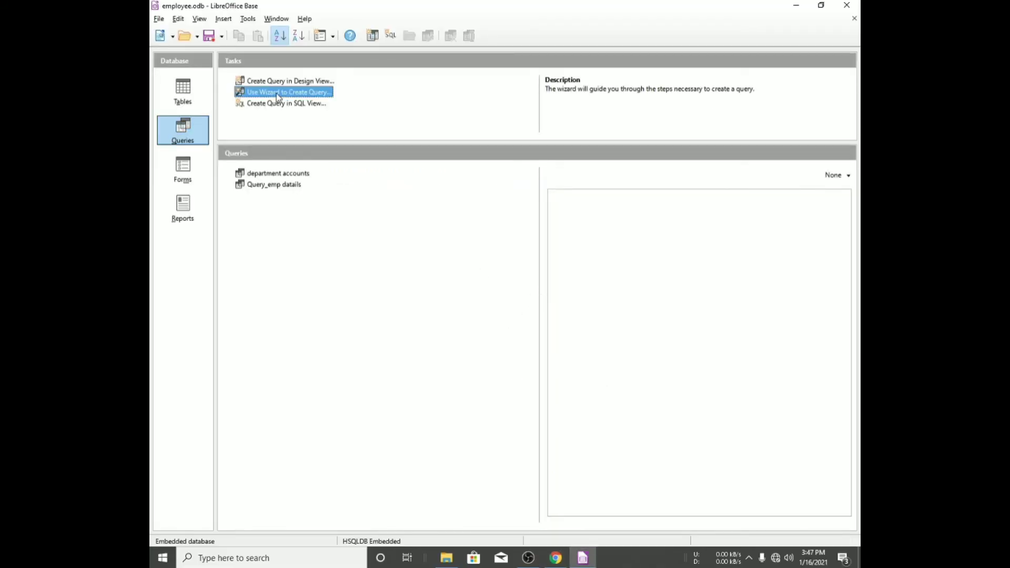
pyautogui.click(547, 289)
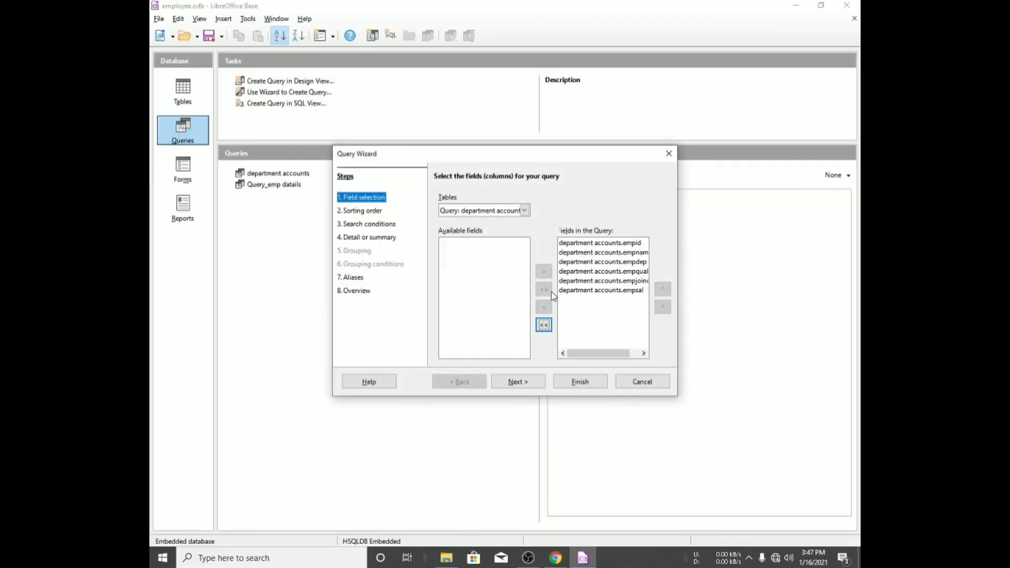
pyautogui.click(517, 382)
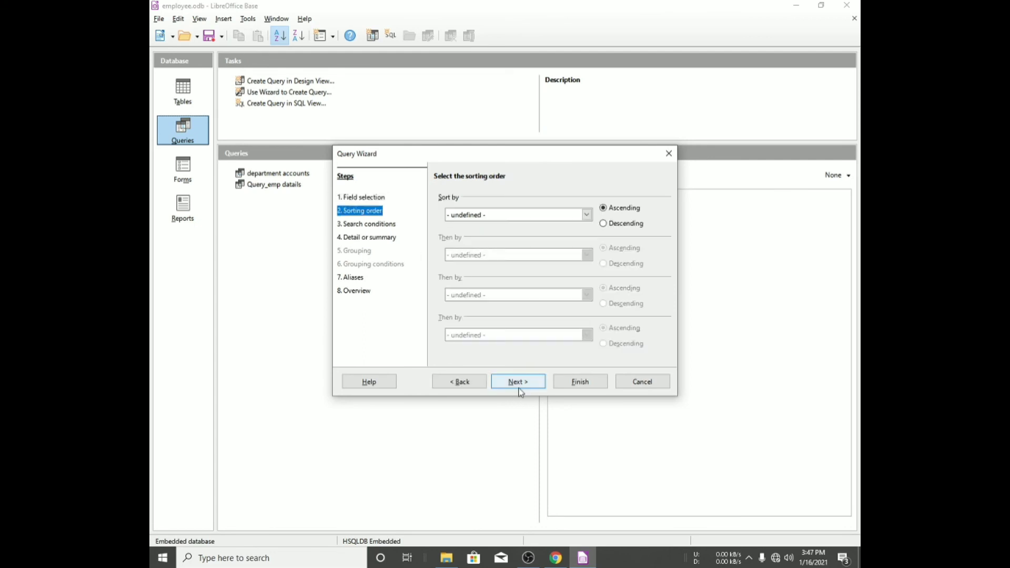
# - Sort the wizard query by department accounts.empid in ascending order
pyautogui.click(525, 214)
pyautogui.click(528, 236)
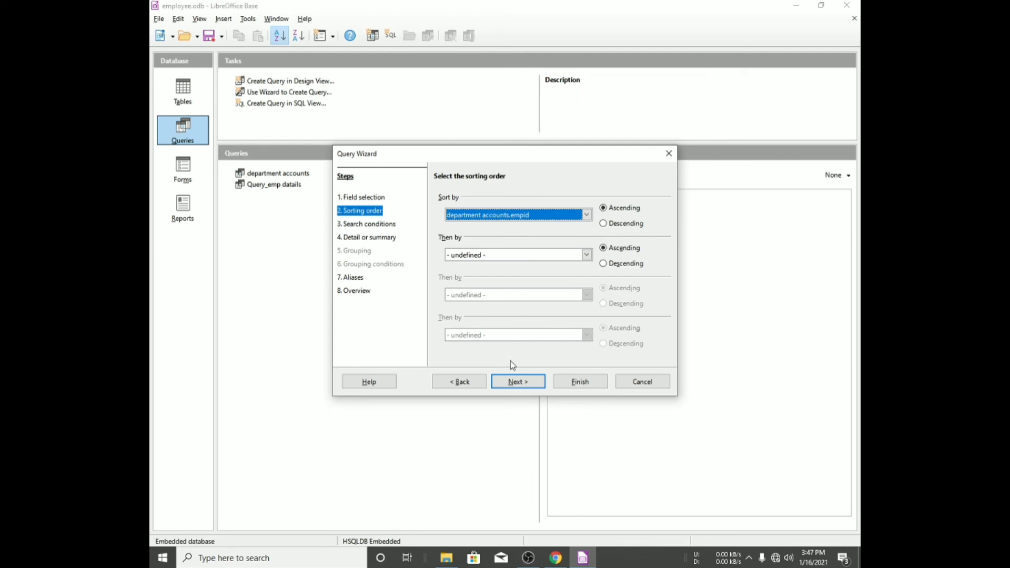
pyautogui.click(518, 381)
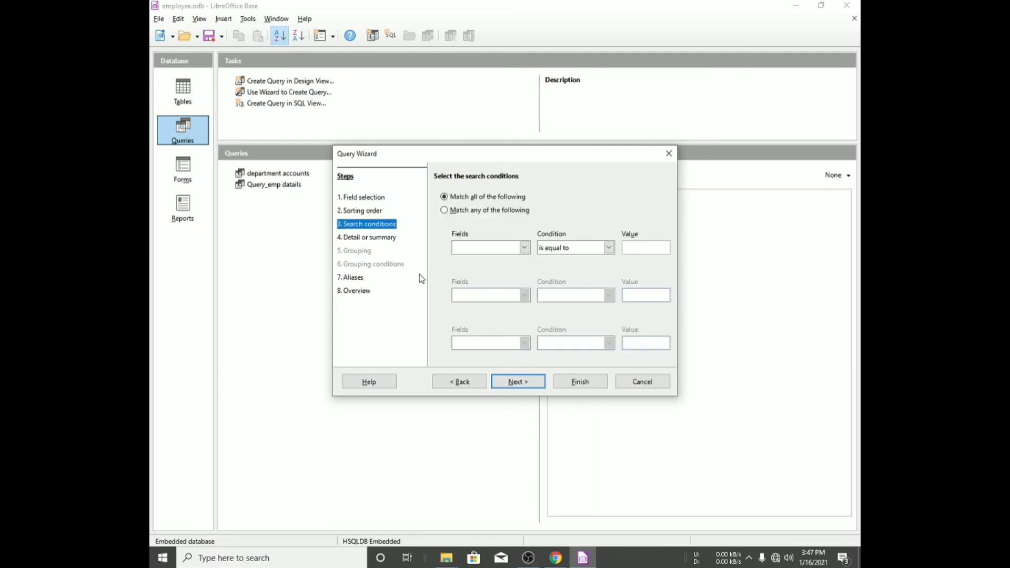
# - Add a search condition where department accounts.empsal is equal to 70000
pyautogui.click(471, 249)
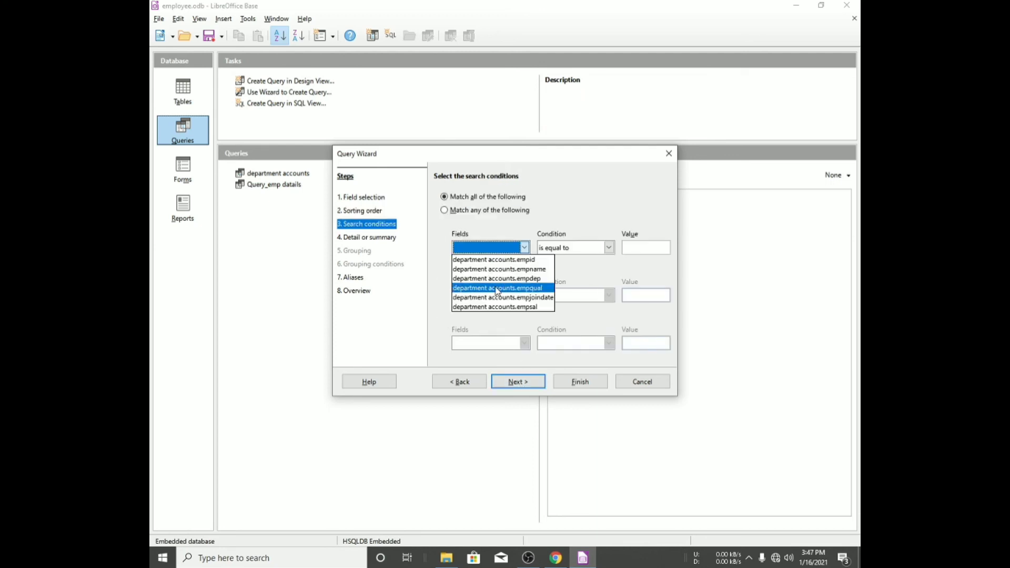
pyautogui.click(507, 307)
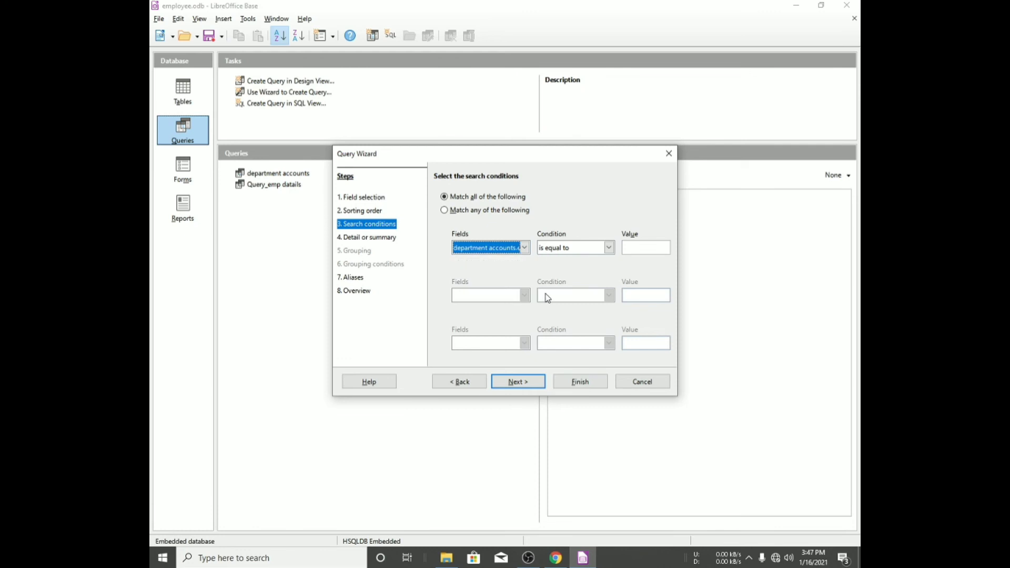
pyautogui.click(654, 251)
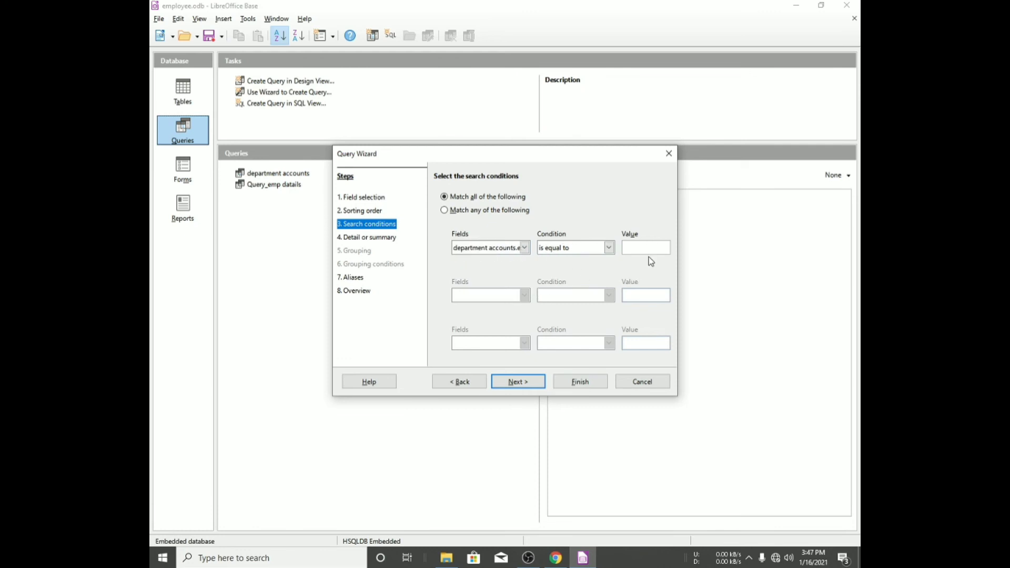
pyautogui.write('70000')
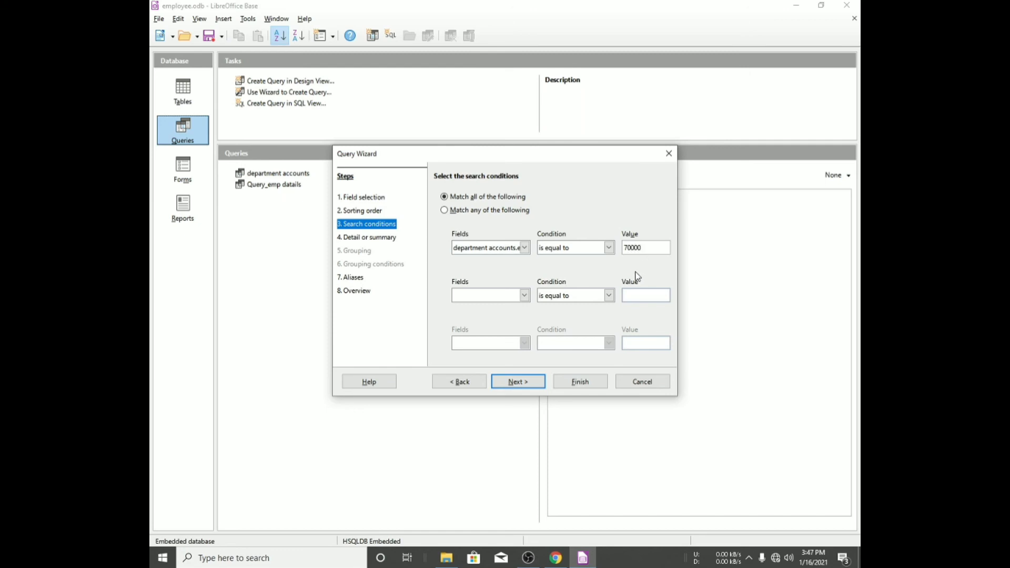
pyautogui.click(608, 248)
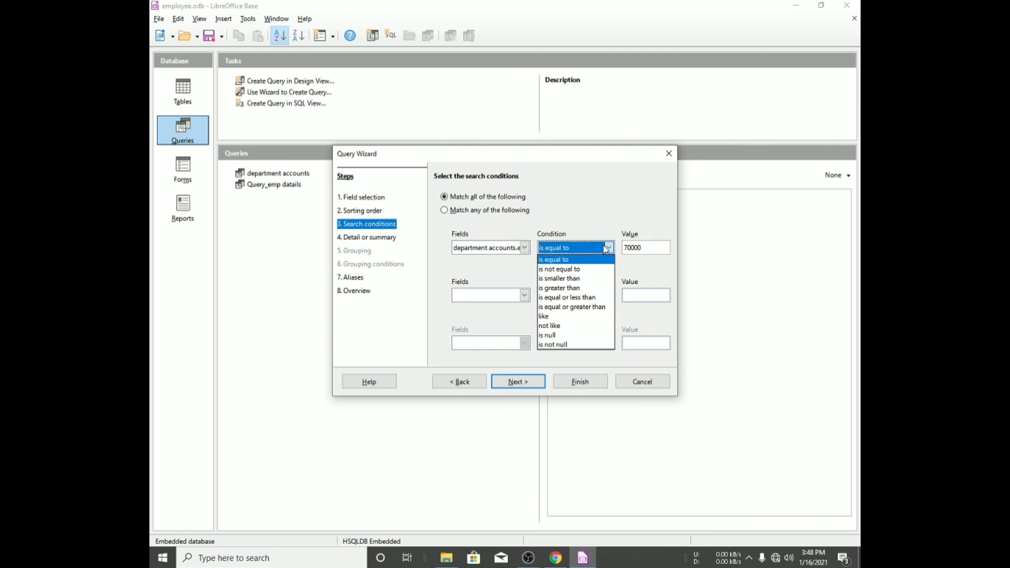
pyautogui.click(608, 247)
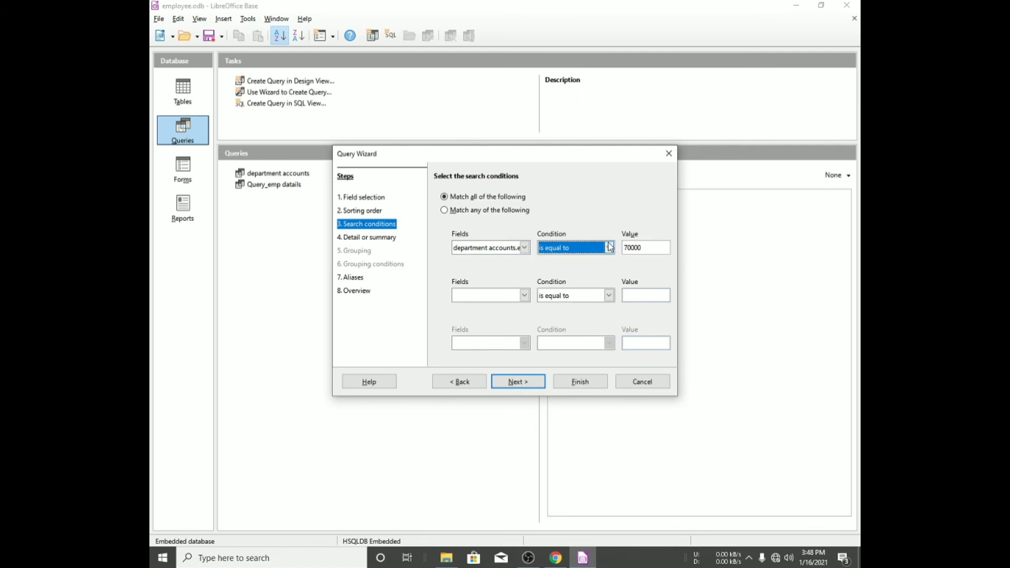
pyautogui.click(608, 248)
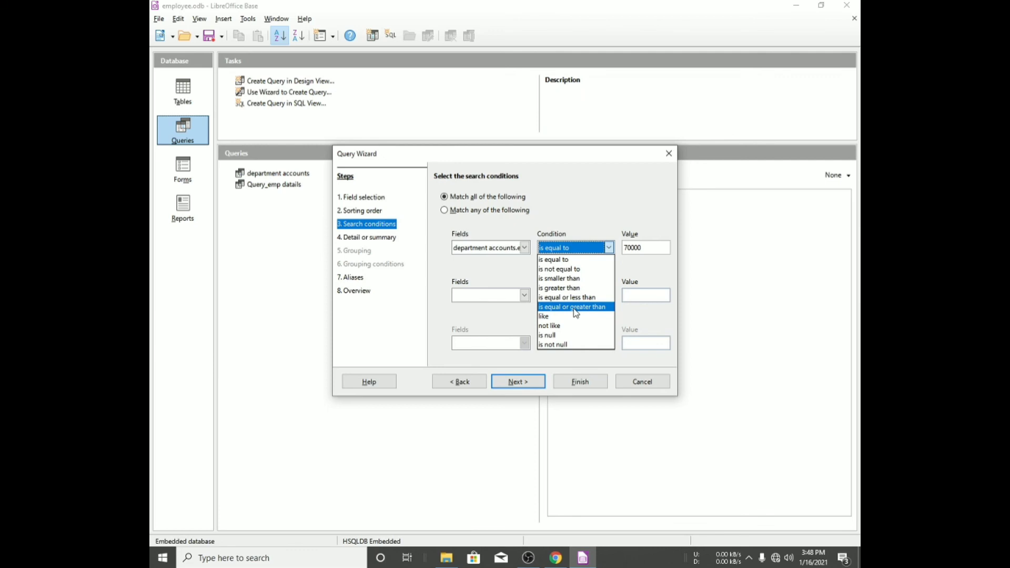
pyautogui.click(511, 390)
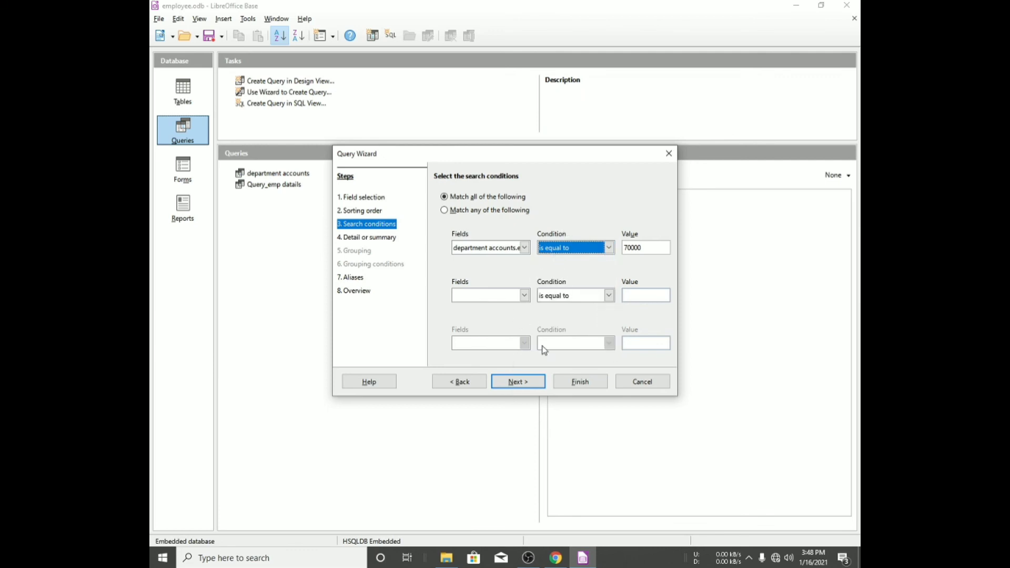
# - Advance through the remaining wizard pages, finish the query, and dismiss the error dialog
pyautogui.click(518, 384)
pyautogui.click(516, 382)
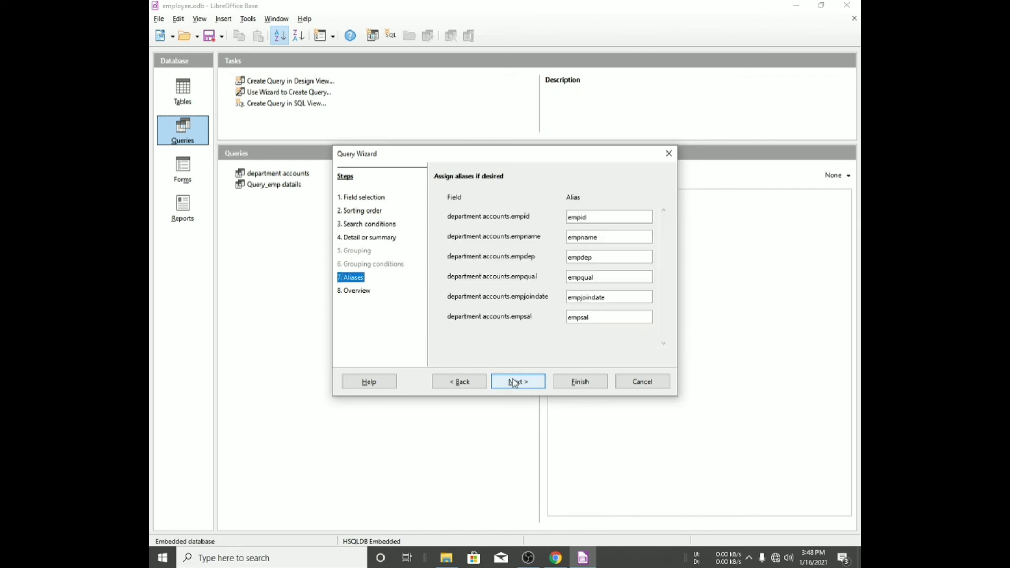
pyautogui.click(516, 383)
pyautogui.click(578, 382)
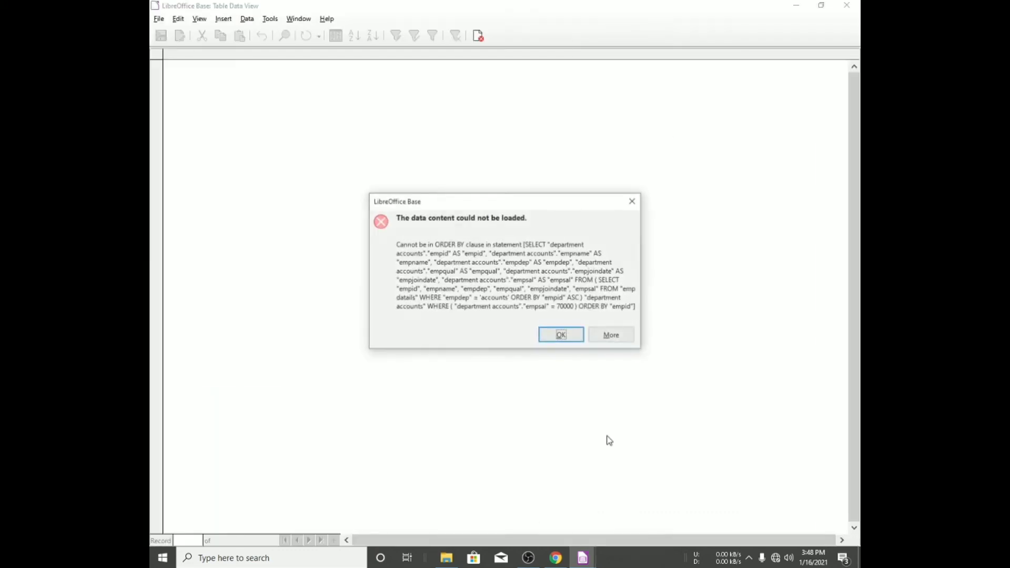
pyautogui.click(561, 337)
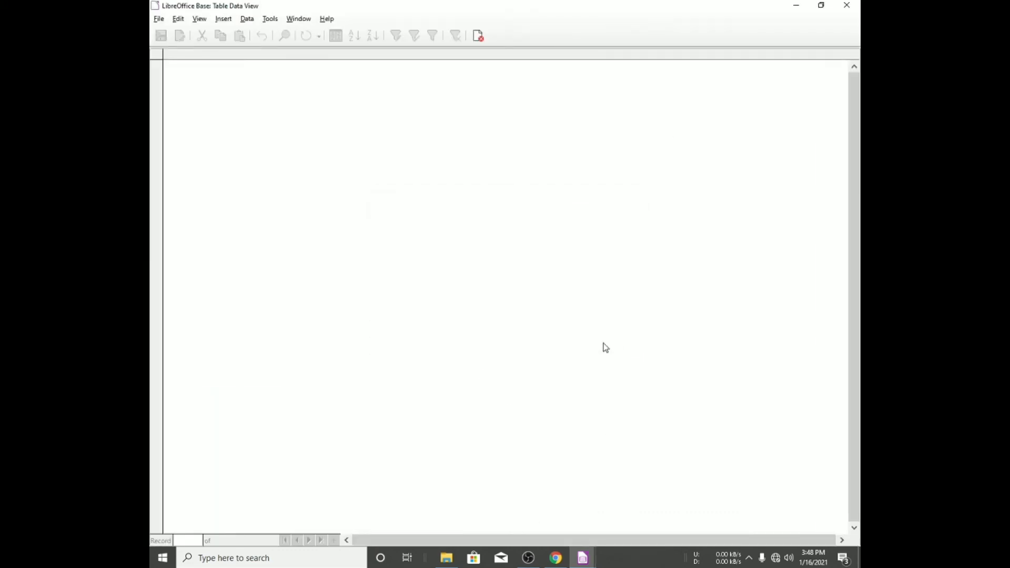
# - Close the query window and delete the Query_emp datails query
pyautogui.click(846, 5)
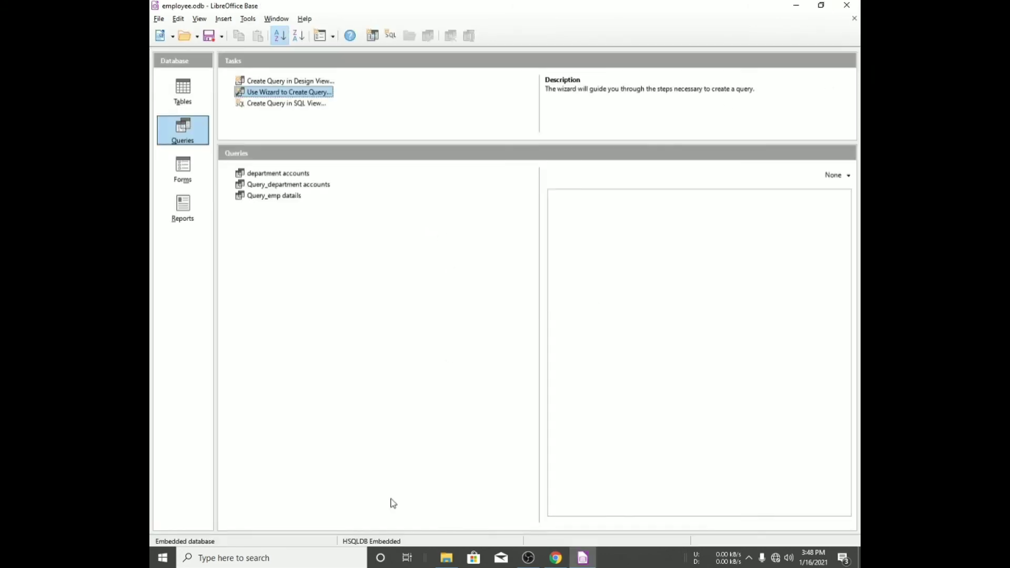
pyautogui.click(291, 198)
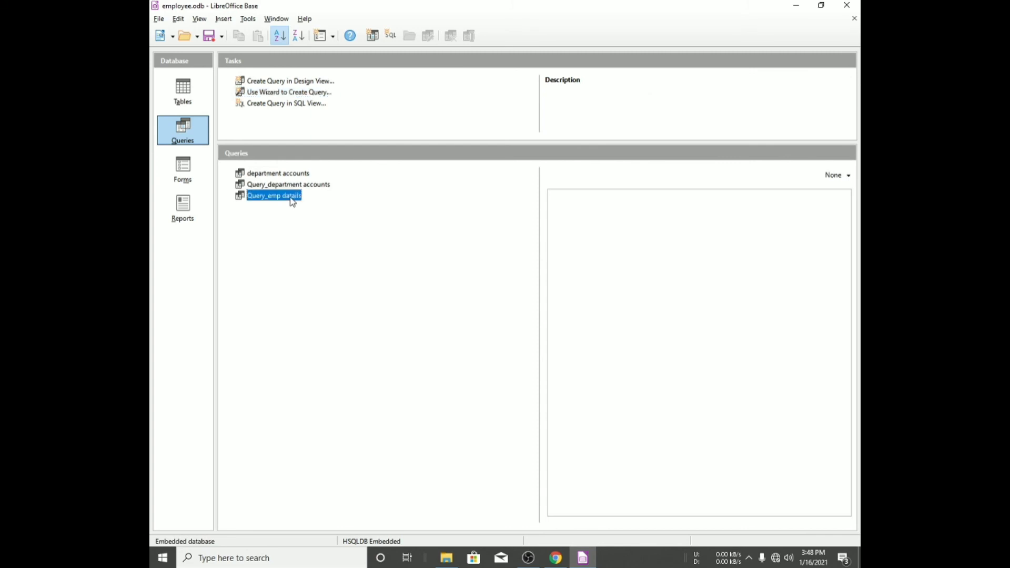
pyautogui.rightClick(291, 199)
pyautogui.click(321, 253)
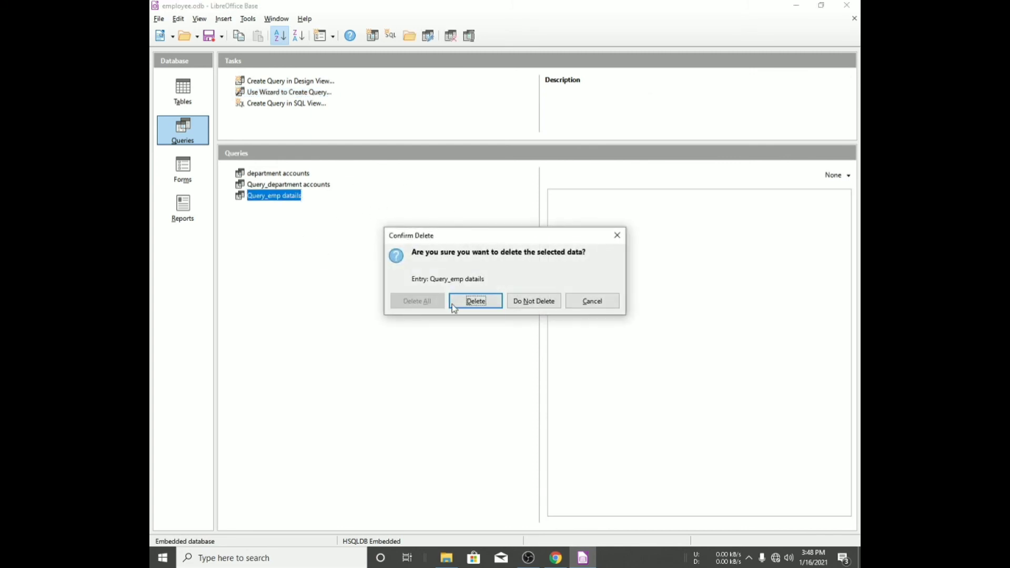
pyautogui.click(493, 299)
# - Start the Query Wizard again with all fields of department accounts, sorted by department accounts.empid ascending
pyautogui.click(289, 93)
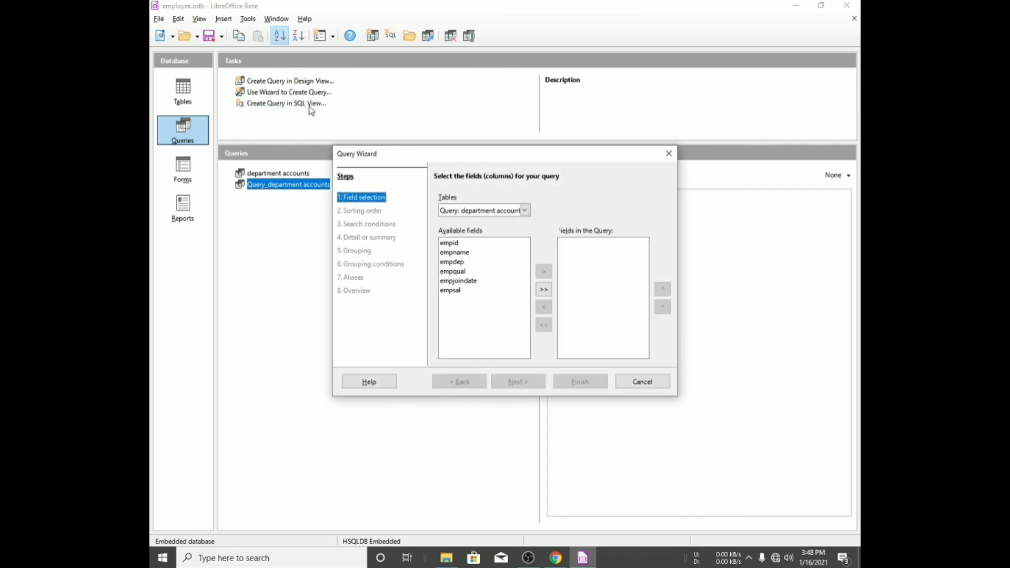
pyautogui.click(543, 290)
pyautogui.click(517, 382)
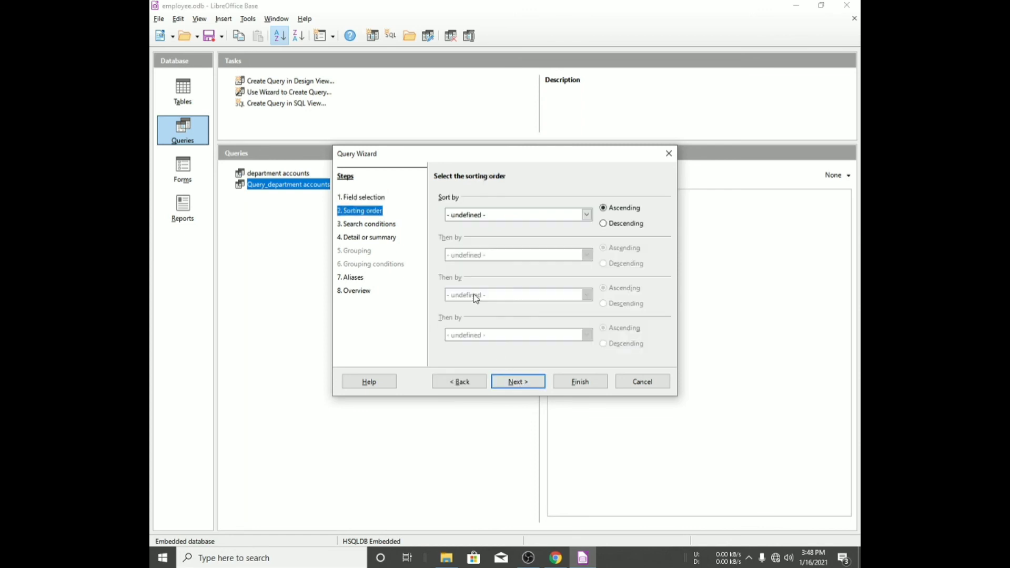
pyautogui.click(480, 216)
pyautogui.click(490, 236)
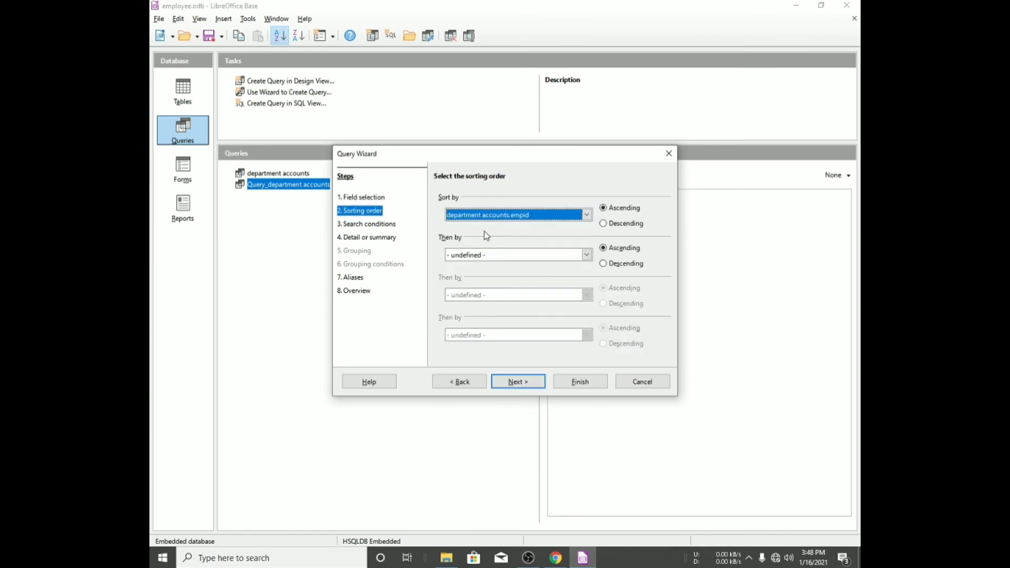
# - Add a search condition where the department accounts salary field is equal to 70000
pyautogui.click(385, 226)
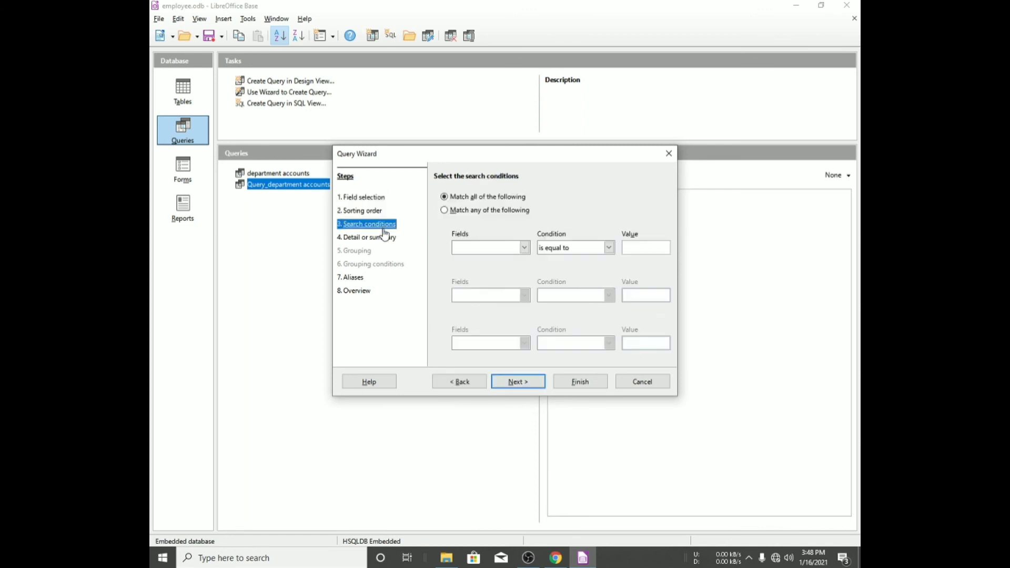
pyautogui.click(484, 247)
pyautogui.click(478, 259)
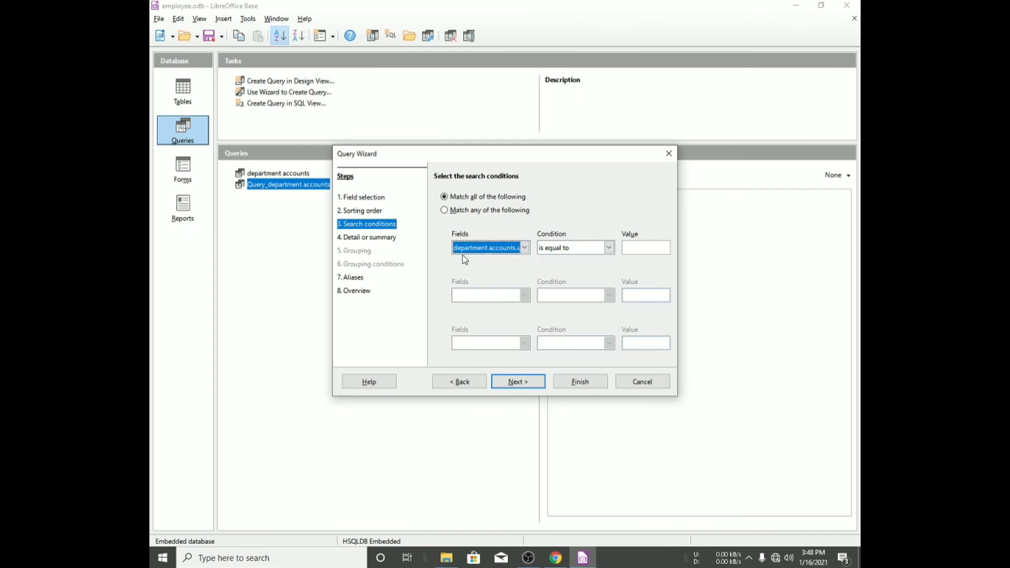
pyautogui.click(506, 247)
pyautogui.click(550, 307)
pyautogui.click(643, 249)
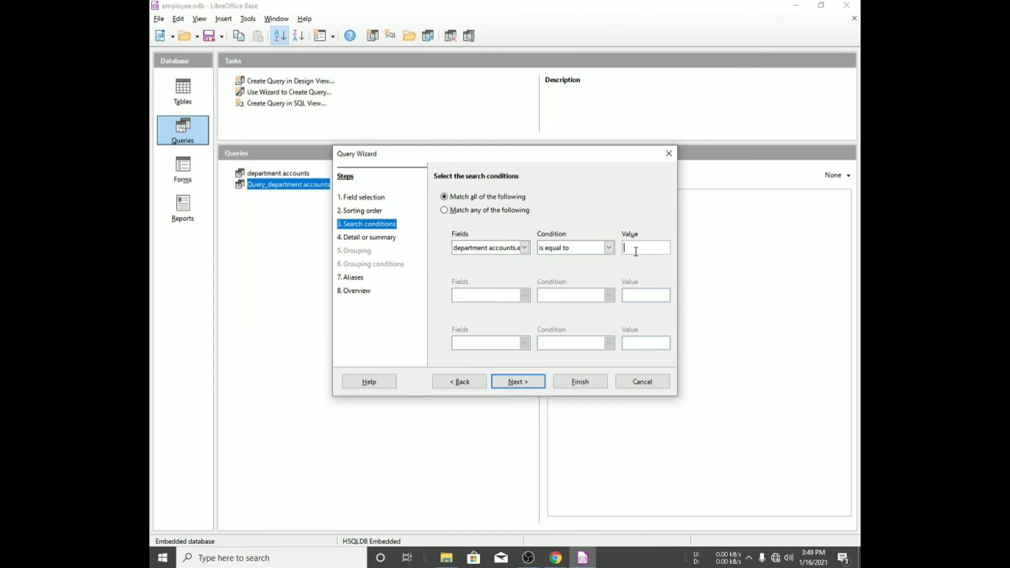
pyautogui.write('70000')
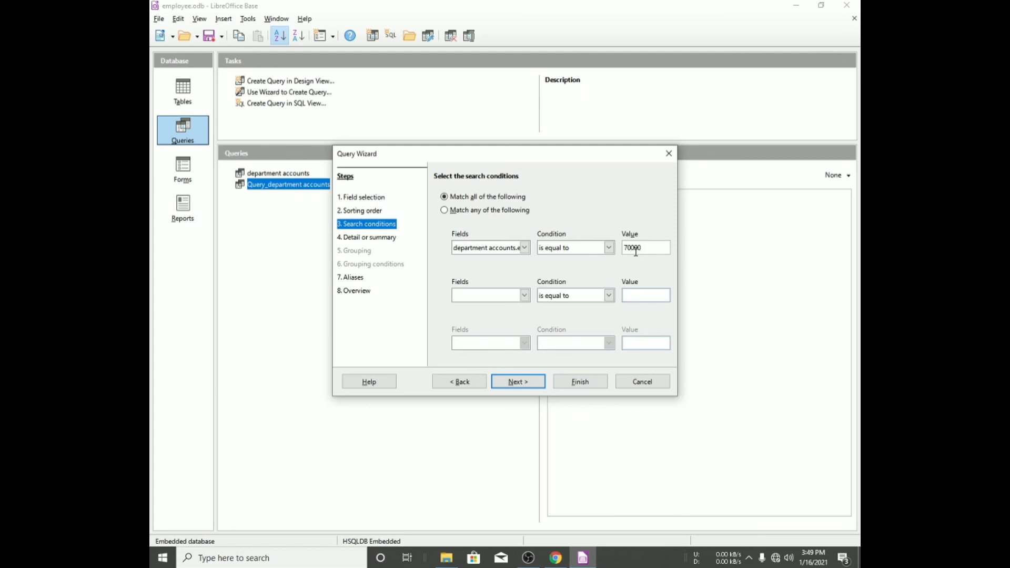
# - Advance through the remaining wizard pages, finish the query, and dismiss the error dialog
pyautogui.press('Return')
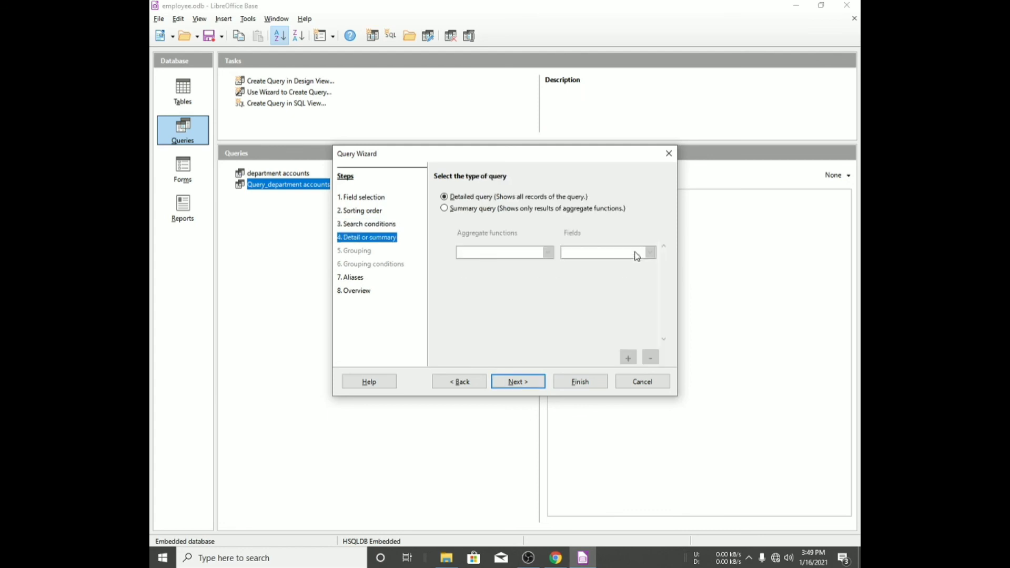
pyautogui.press('Return')
pyautogui.press('Return')
pyautogui.press('Return')
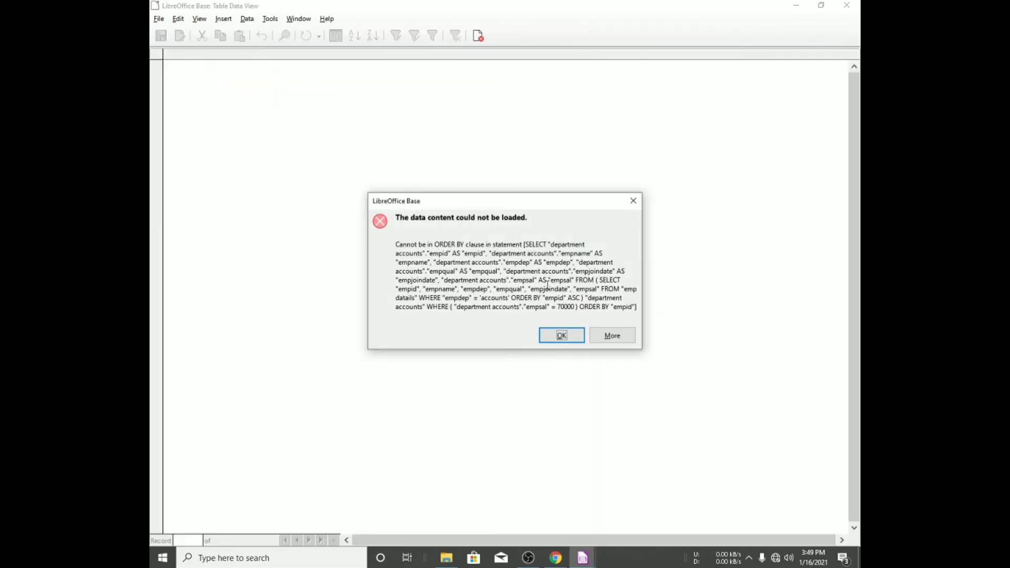
pyautogui.click(561, 336)
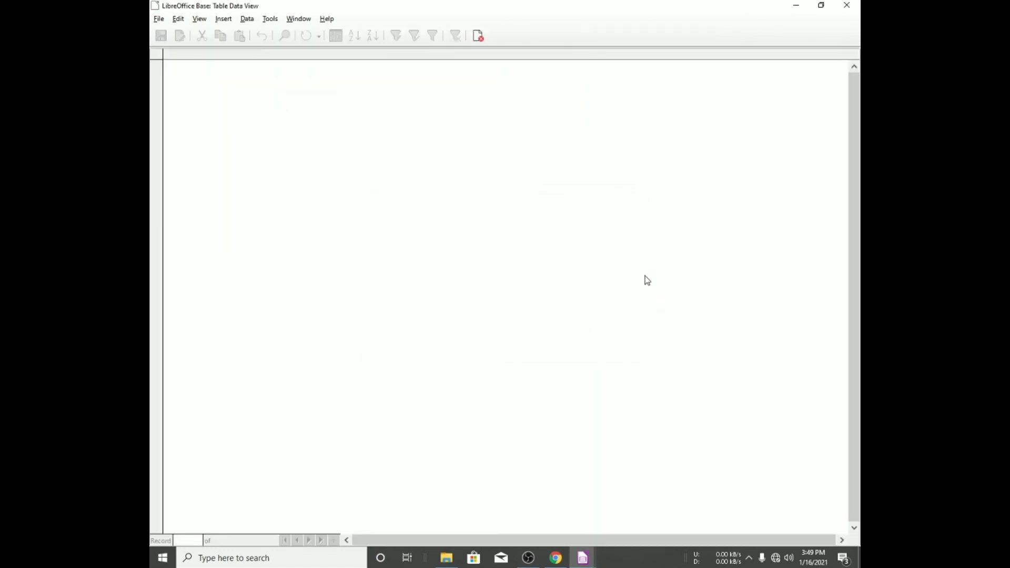
# - Close the query view and delete the Query_department accounts 2 query
pyautogui.click(847, 5)
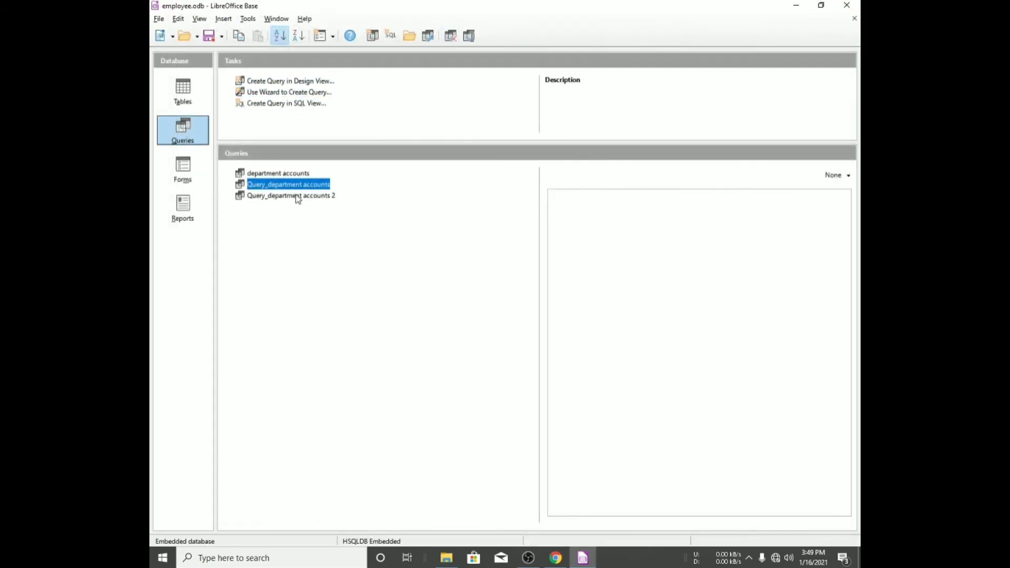
pyautogui.rightClick(298, 188)
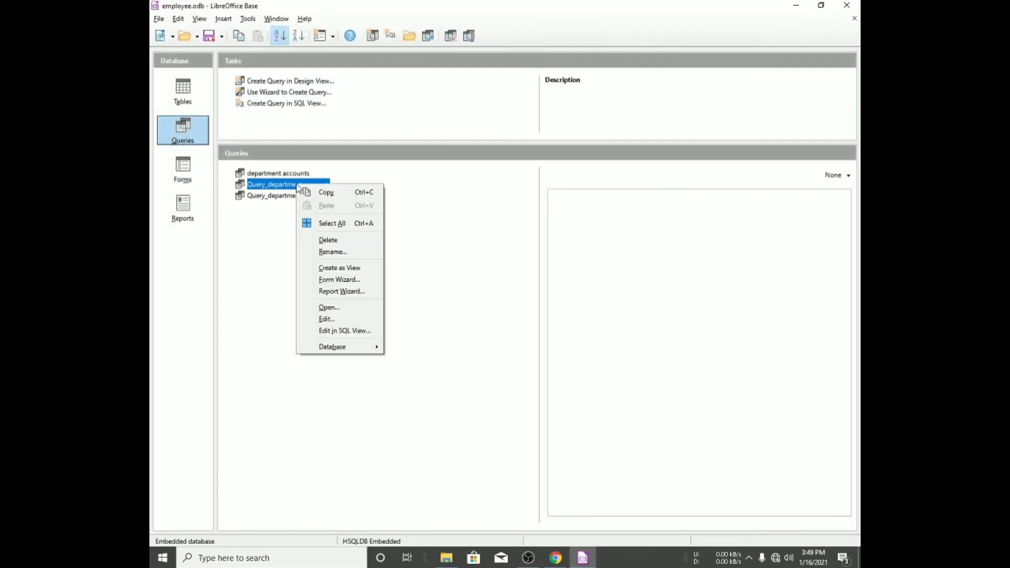
pyautogui.click(275, 231)
pyautogui.rightClick(318, 196)
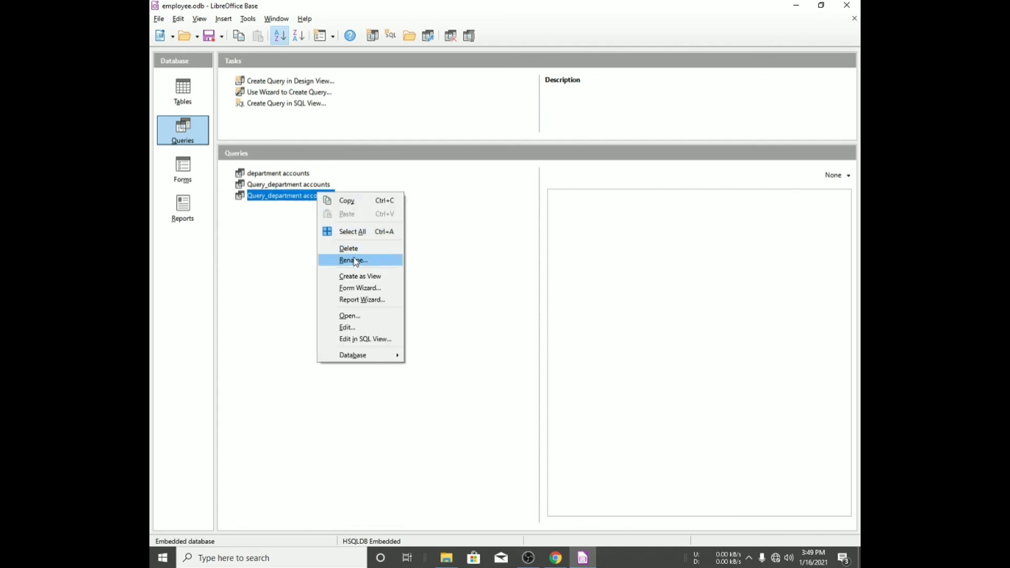
pyautogui.click(360, 247)
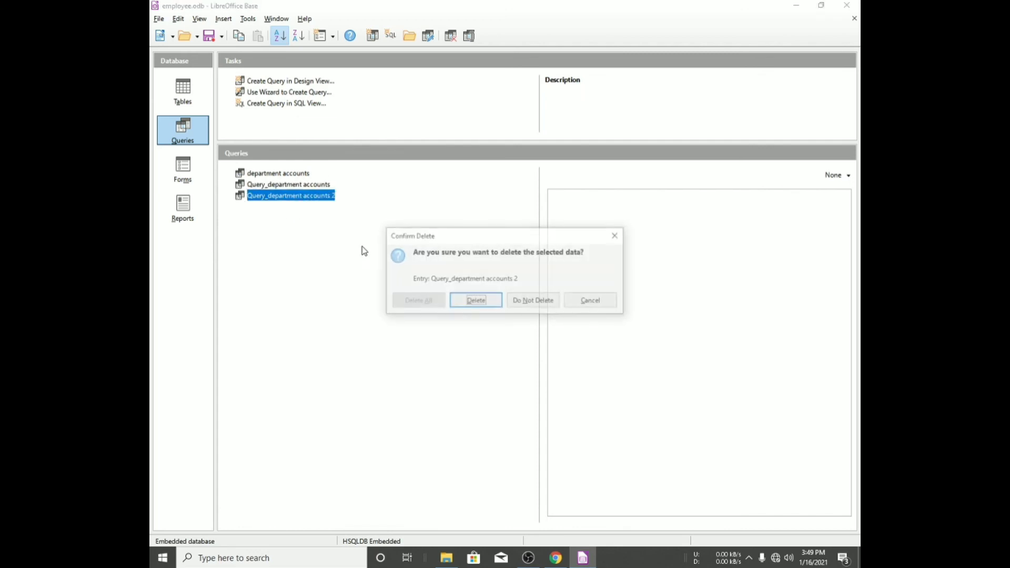
pyautogui.click(471, 303)
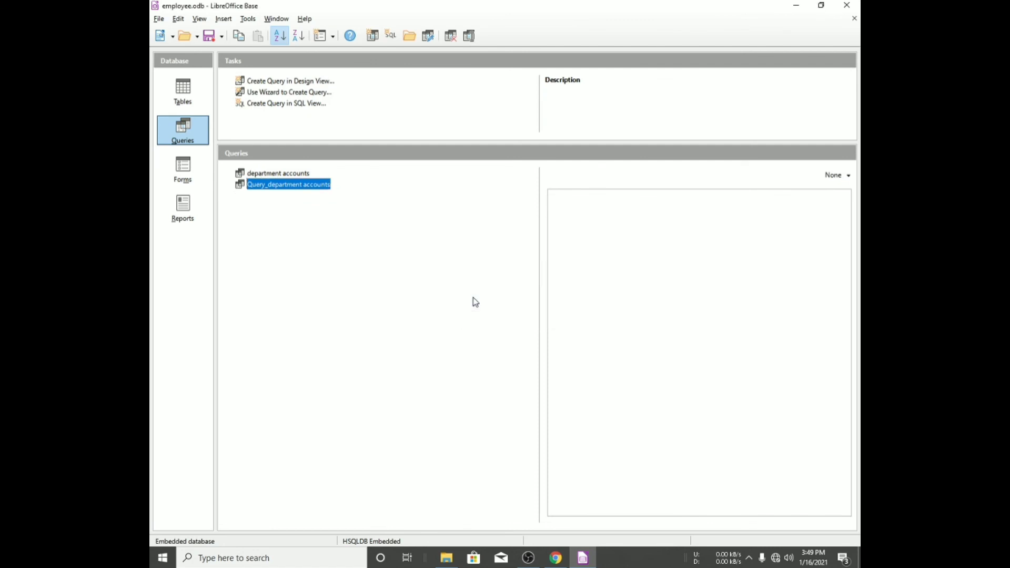
# - Create a query in Design View on the emp datails table with empid, empname, empdep, empqual, empjoindate and empsal
pyautogui.click(296, 81)
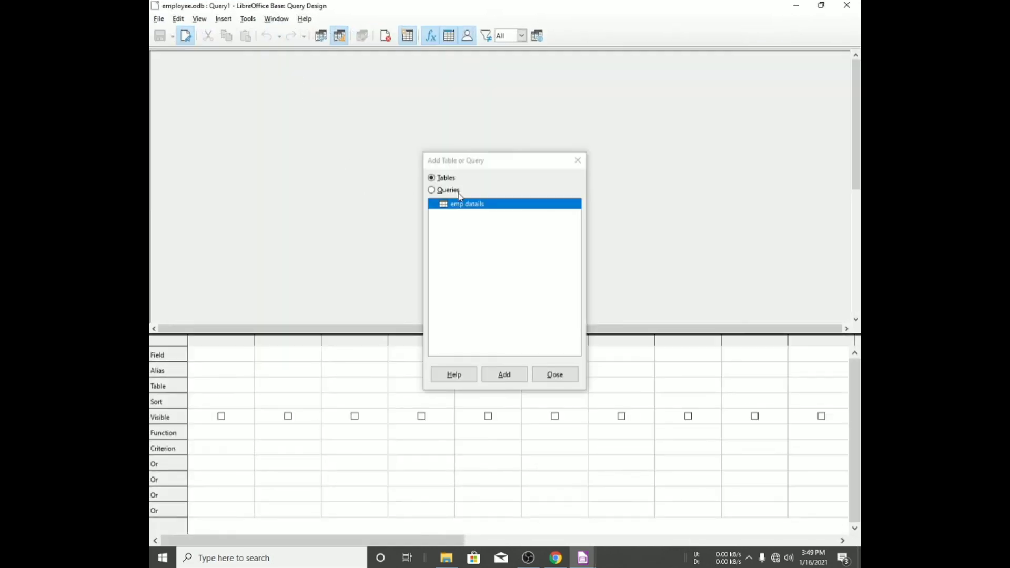
pyautogui.doubleClick(465, 205)
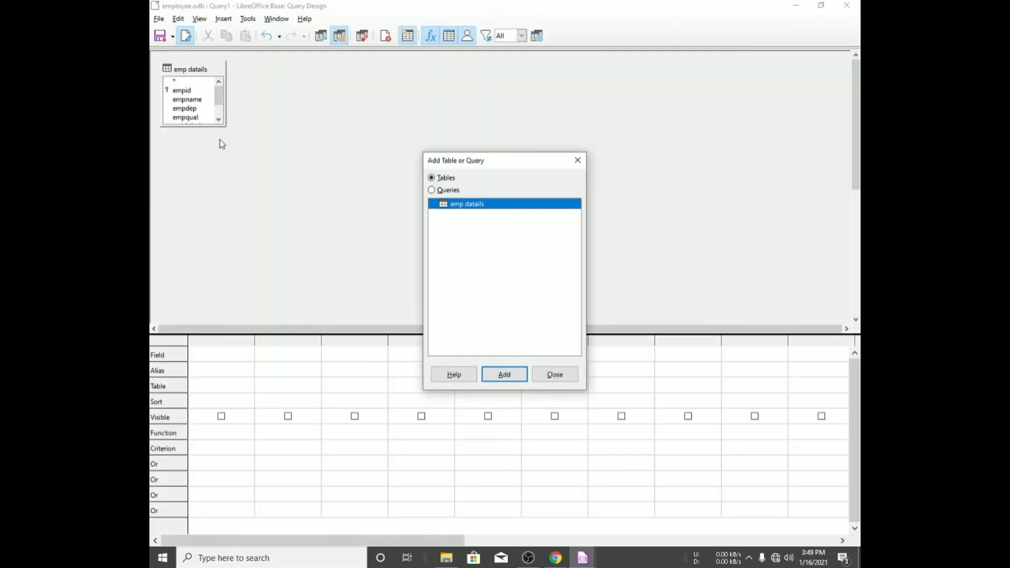
pyautogui.doubleClick(182, 90)
pyautogui.doubleClick(187, 99)
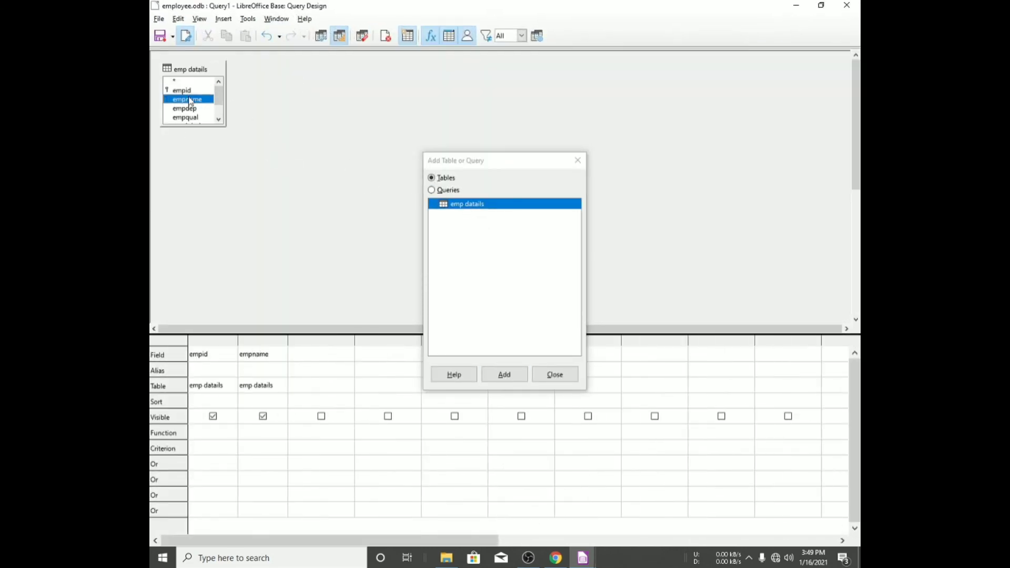
pyautogui.doubleClick(193, 113)
pyautogui.doubleClick(193, 117)
pyautogui.scroll(-1, 194, 117)
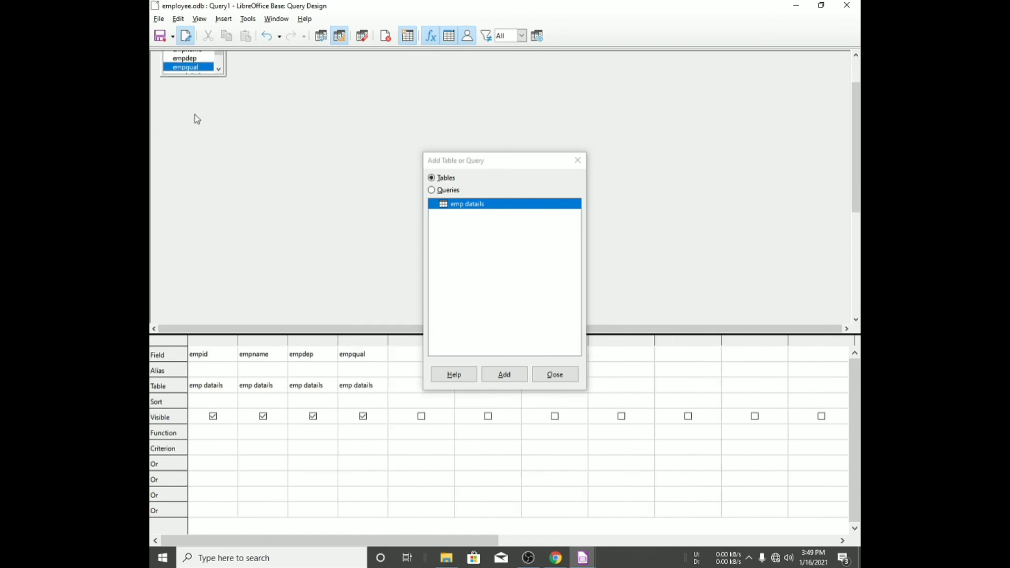
pyautogui.scroll(-1, 220, 105)
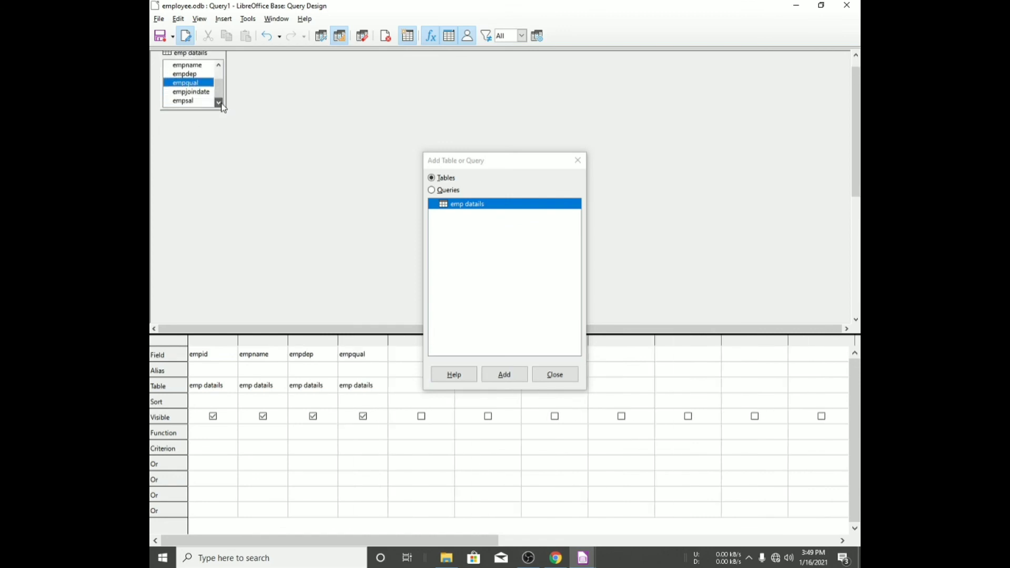
pyautogui.doubleClick(204, 93)
pyautogui.doubleClick(198, 100)
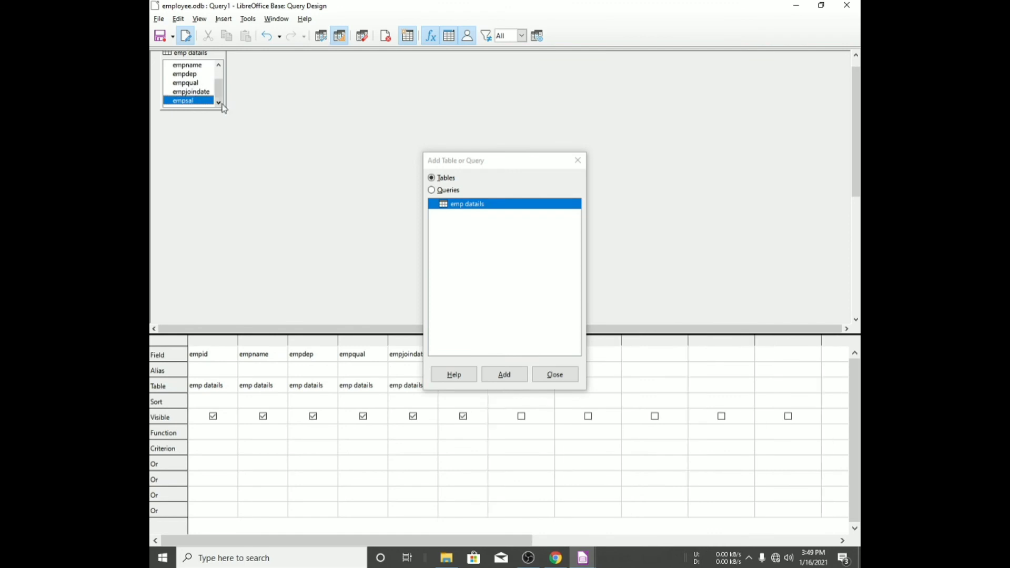
pyautogui.scroll(-2, 306, 211)
pyautogui.scroll(3, 295, 196)
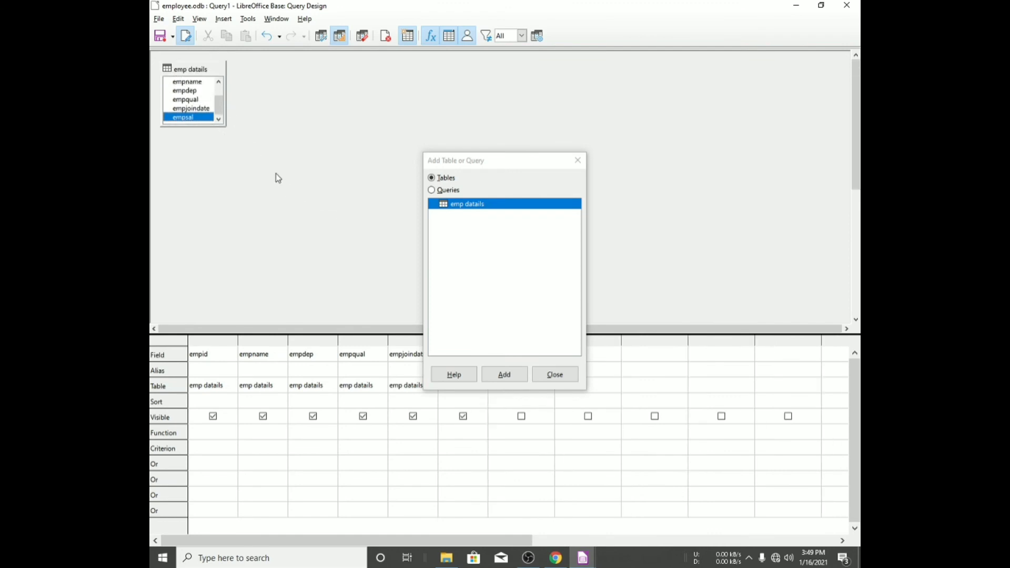
pyautogui.click(539, 383)
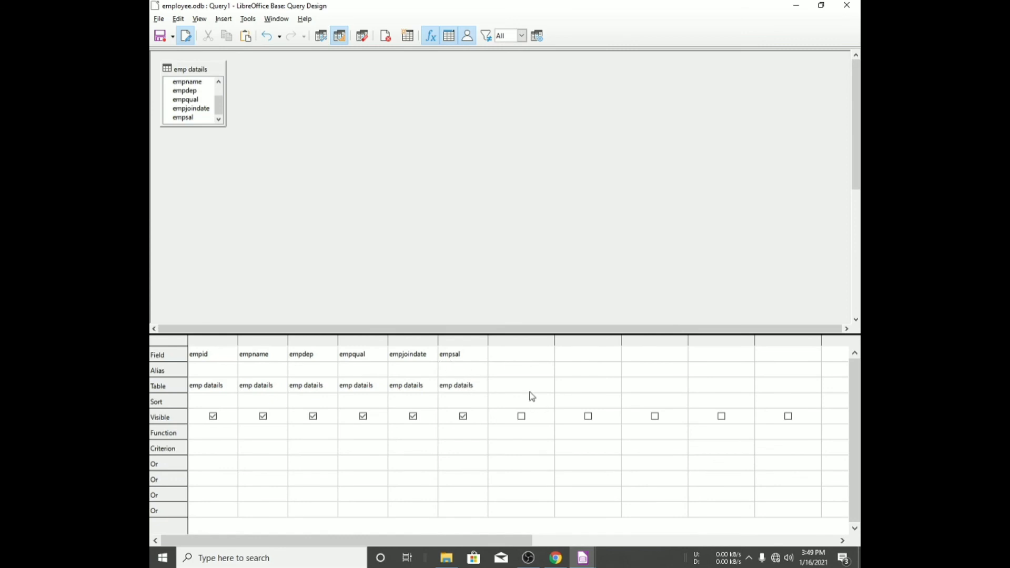
# - Sort empid ascending, set the empsal criterion to 70000, and run the query
pyautogui.click(205, 401)
pyautogui.click(232, 399)
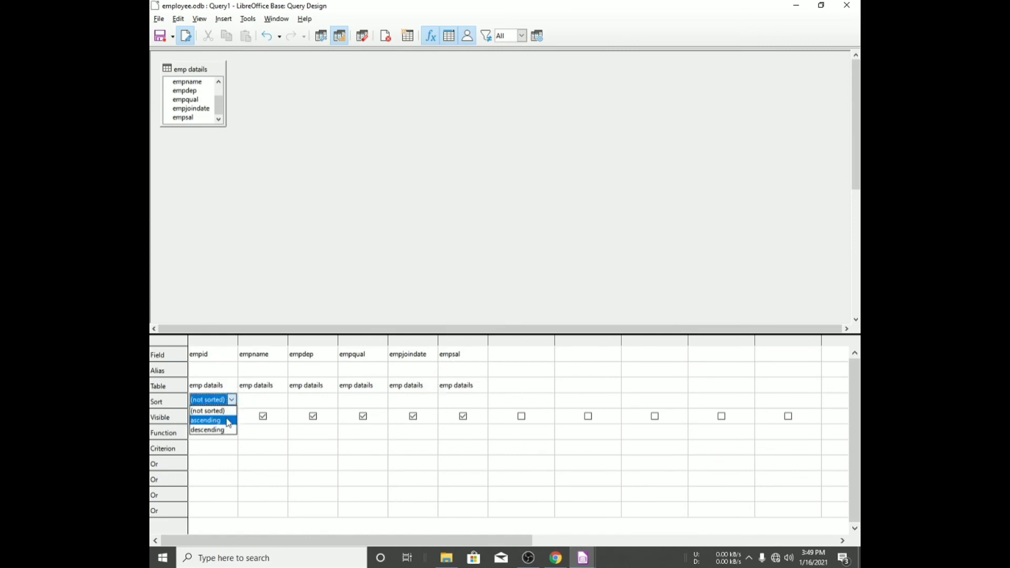
pyautogui.click(222, 419)
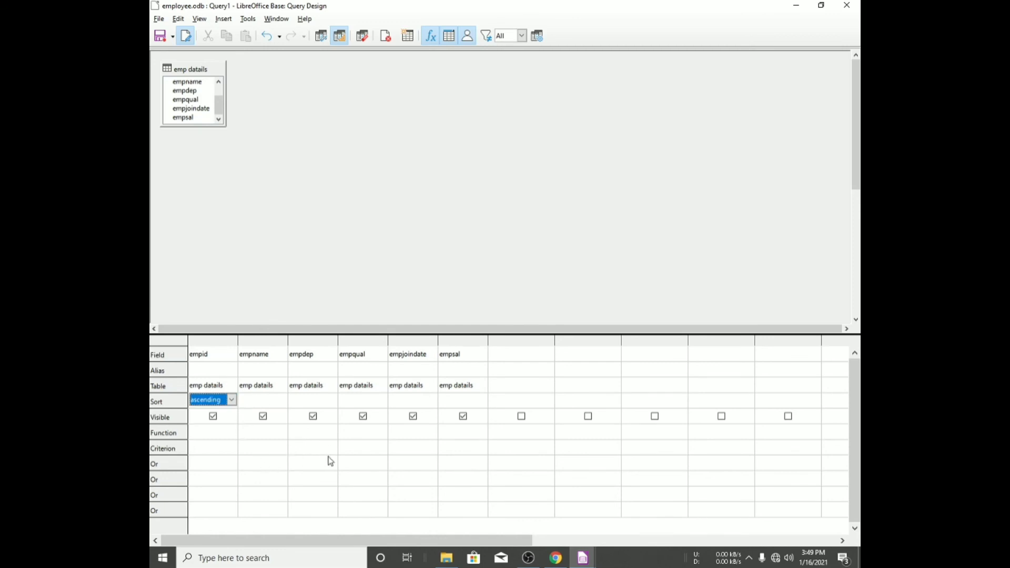
pyautogui.click(467, 446)
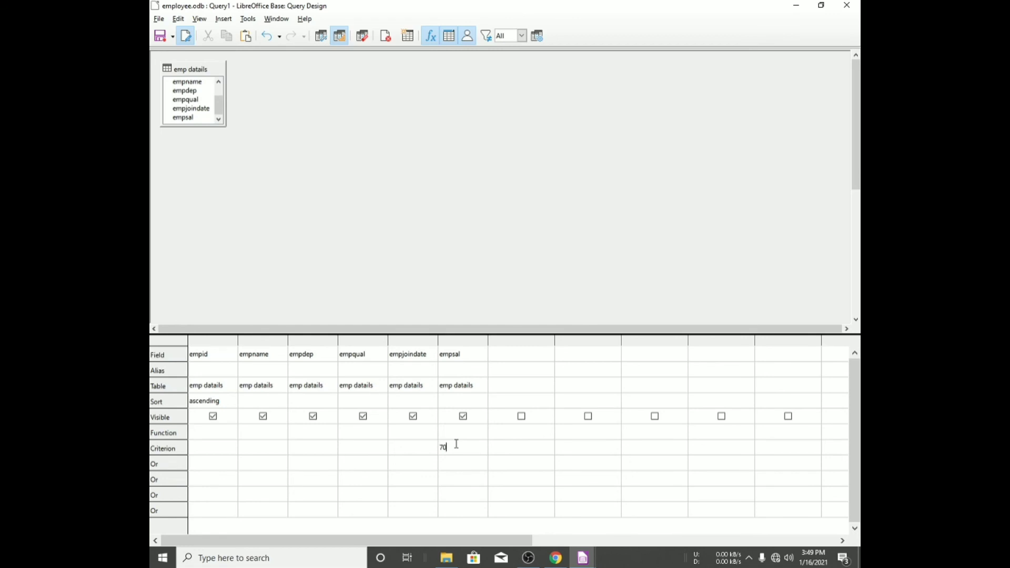
pyautogui.press('F5')
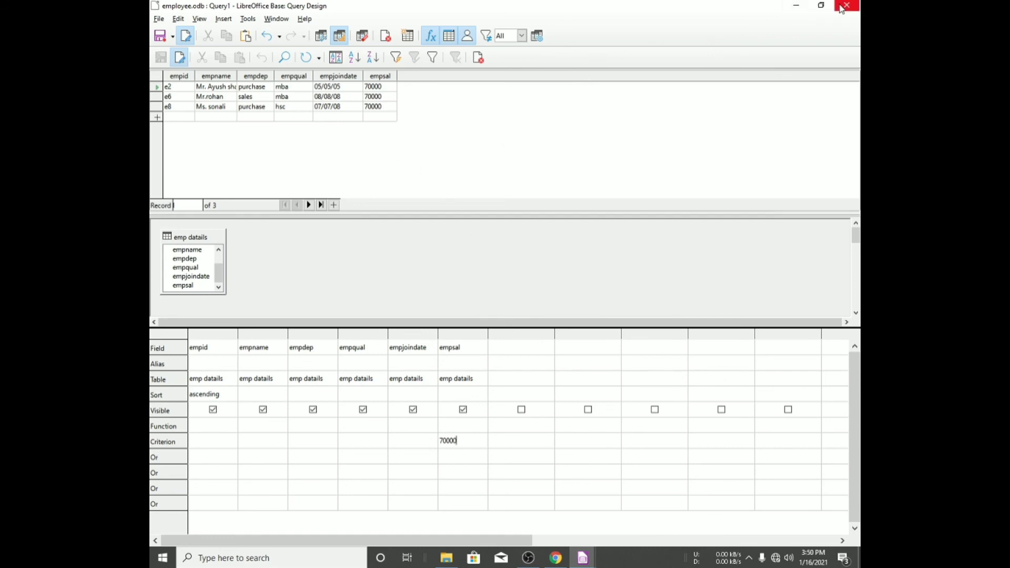
# - Save the query as salary 70000
pyautogui.hotkey('ctrl', 's')
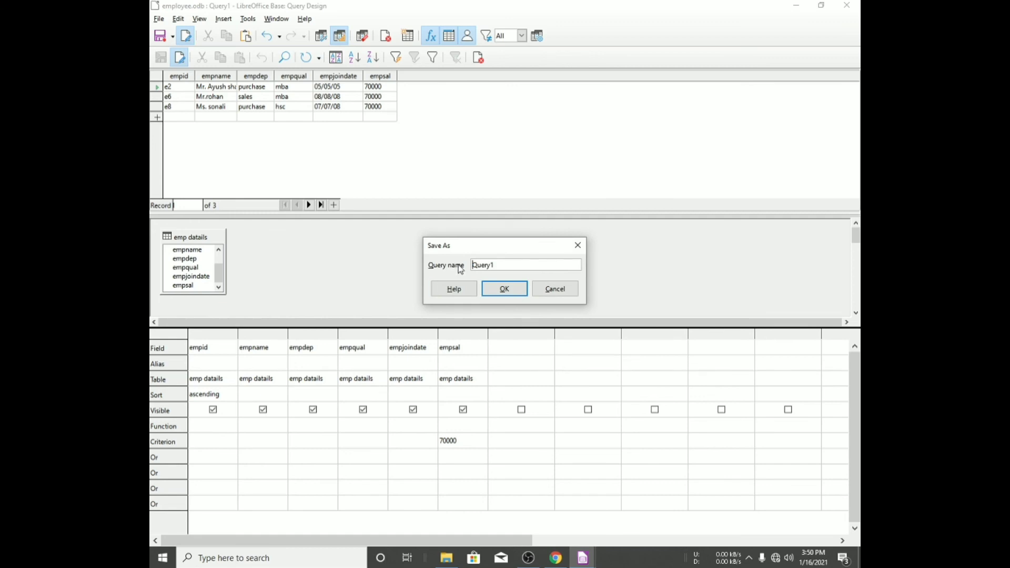
pyautogui.press('Delete')
pyautogui.press('Delete')
pyautogui.press('Delete')
pyautogui.press('Delete')
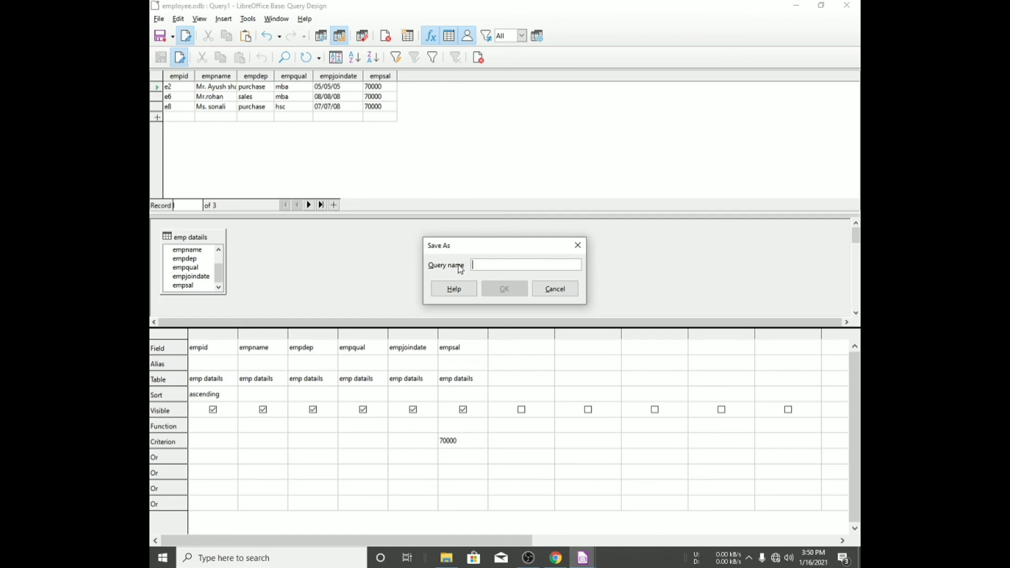
pyautogui.write('s')
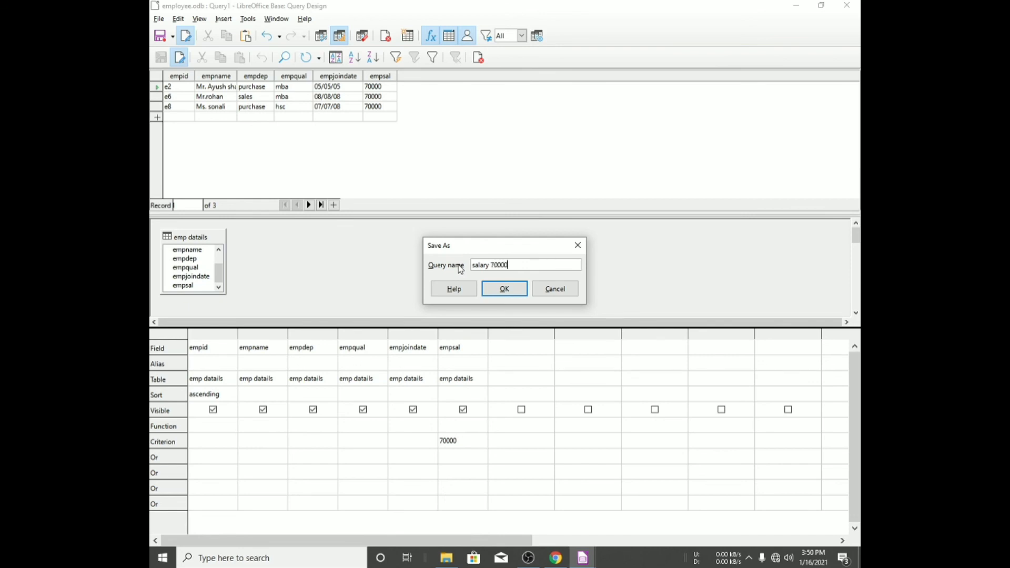
pyautogui.write('alary 70000')
pyautogui.press('Return')
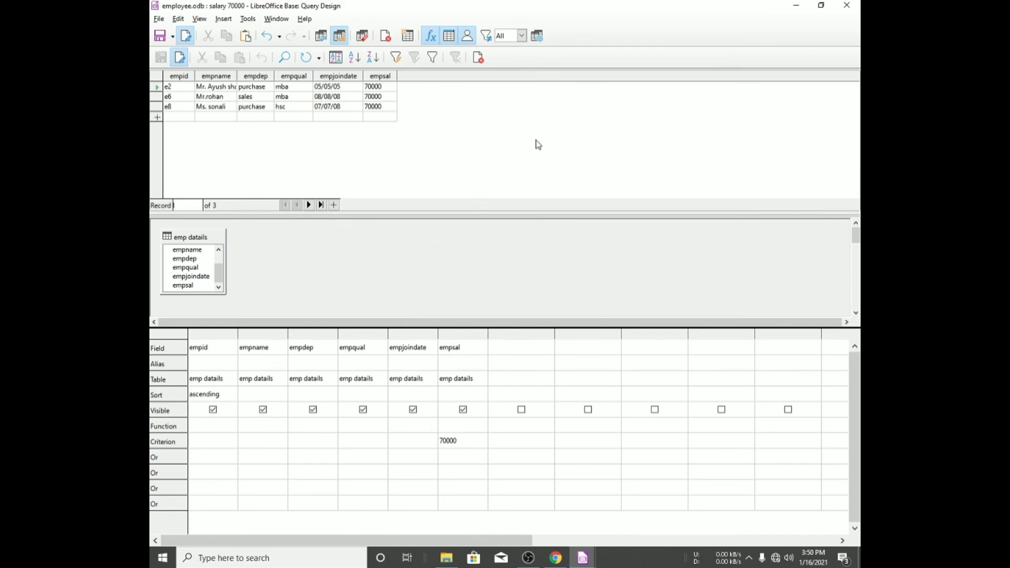
# - Close the salary 70000 query design and review the remaining query tasks in the textbook PDF
pyautogui.click(846, 5)
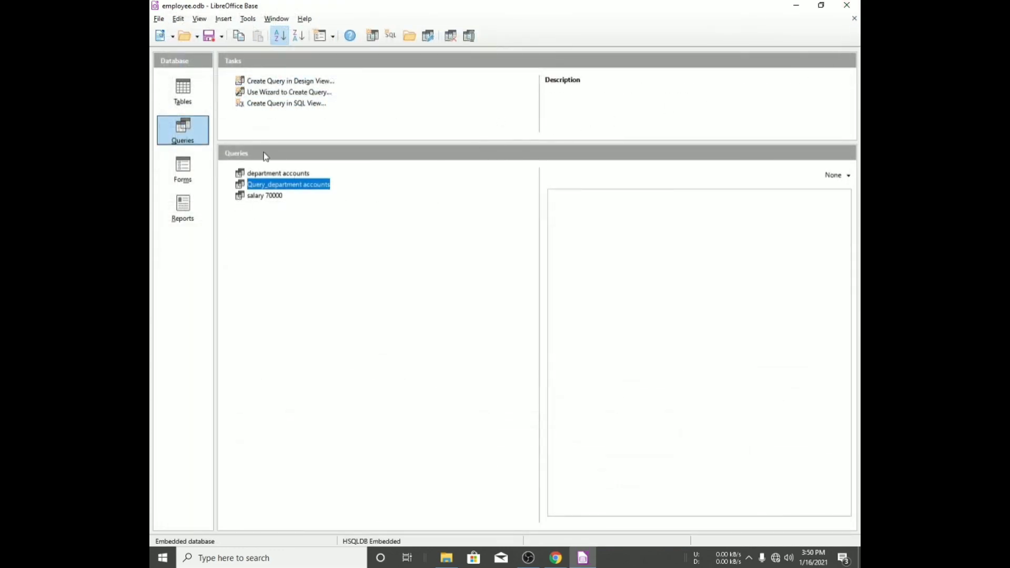
pyautogui.click(556, 558)
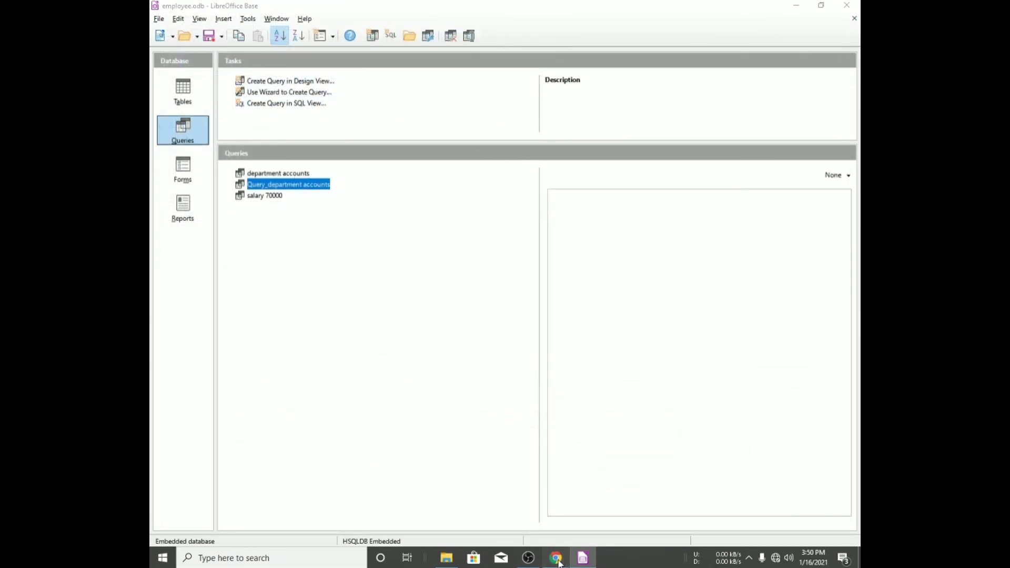
pyautogui.moveTo(514, 393); pyautogui.dragTo(627, 394)
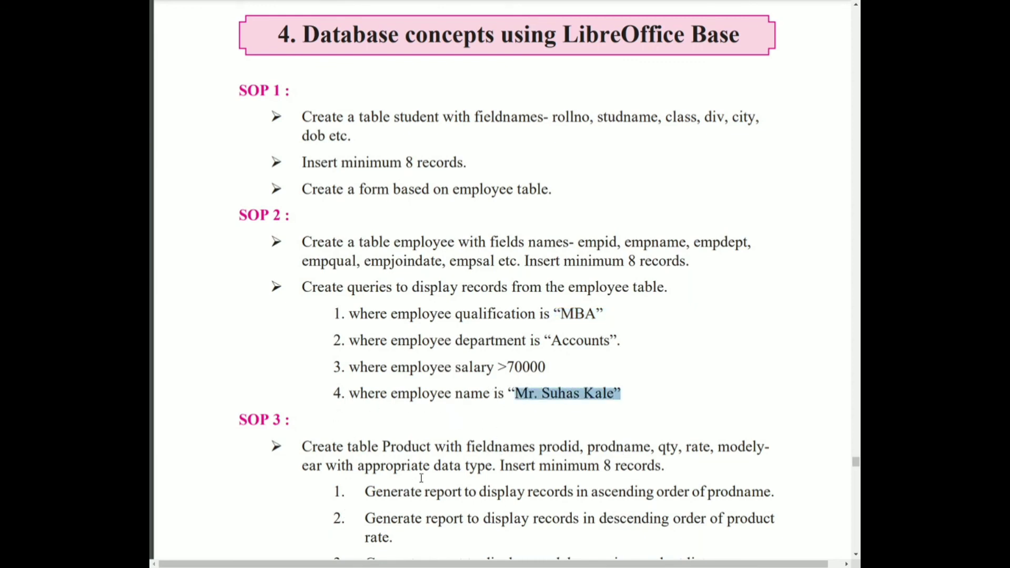
pyautogui.hotkey('alt', 'Tab')
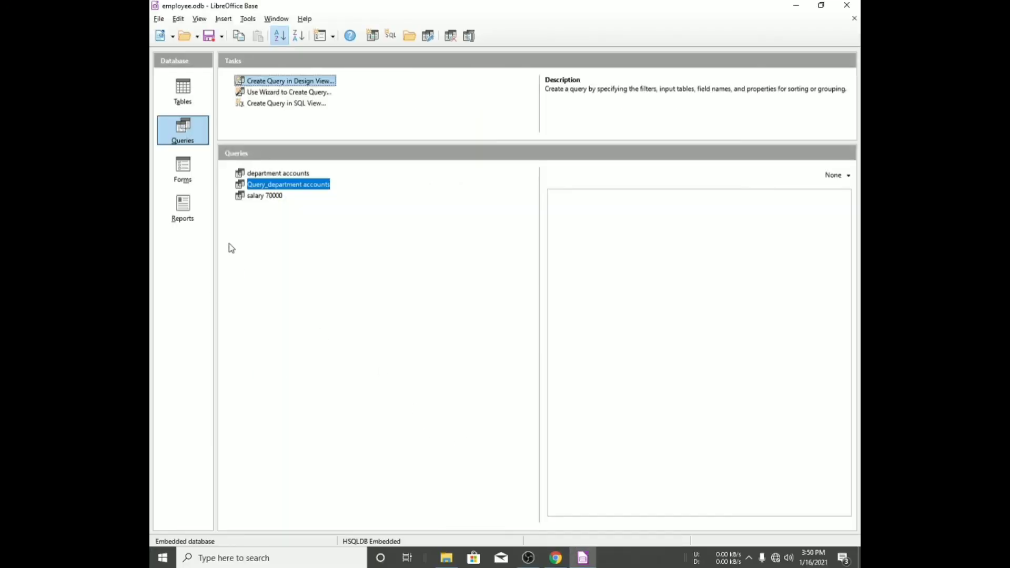
pyautogui.click(184, 170)
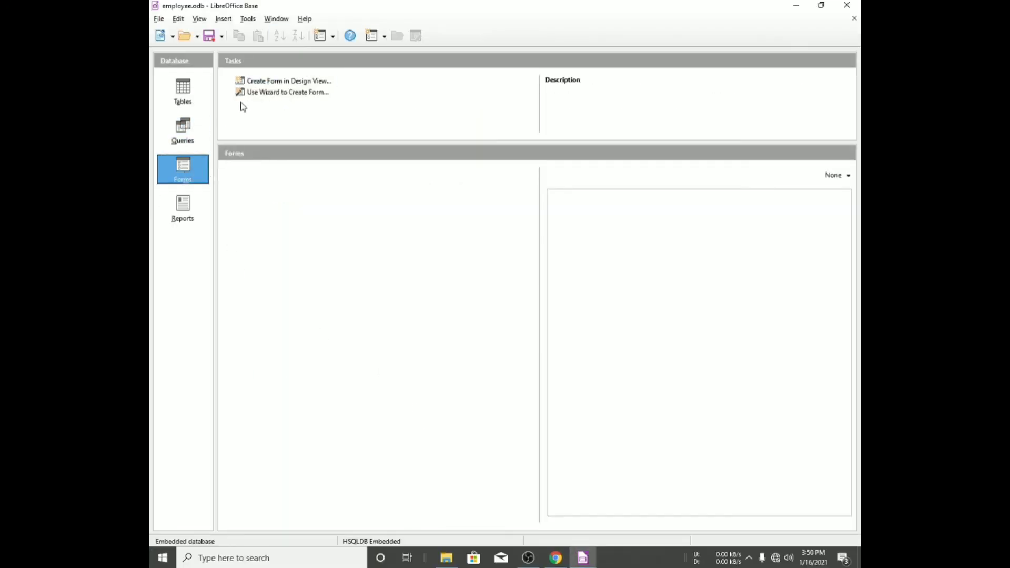
pyautogui.click(265, 93)
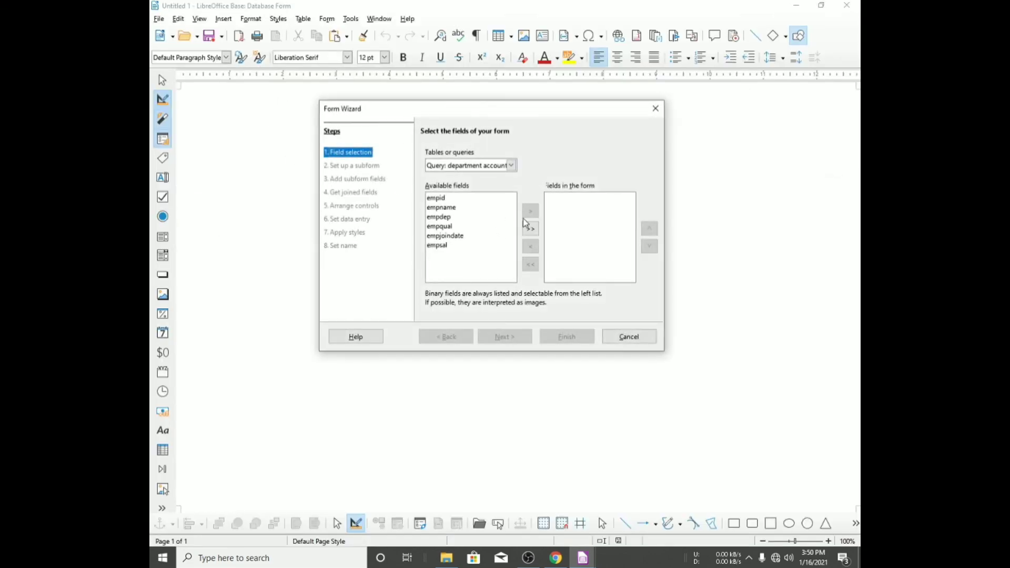
pyautogui.click(529, 230)
pyautogui.click(514, 338)
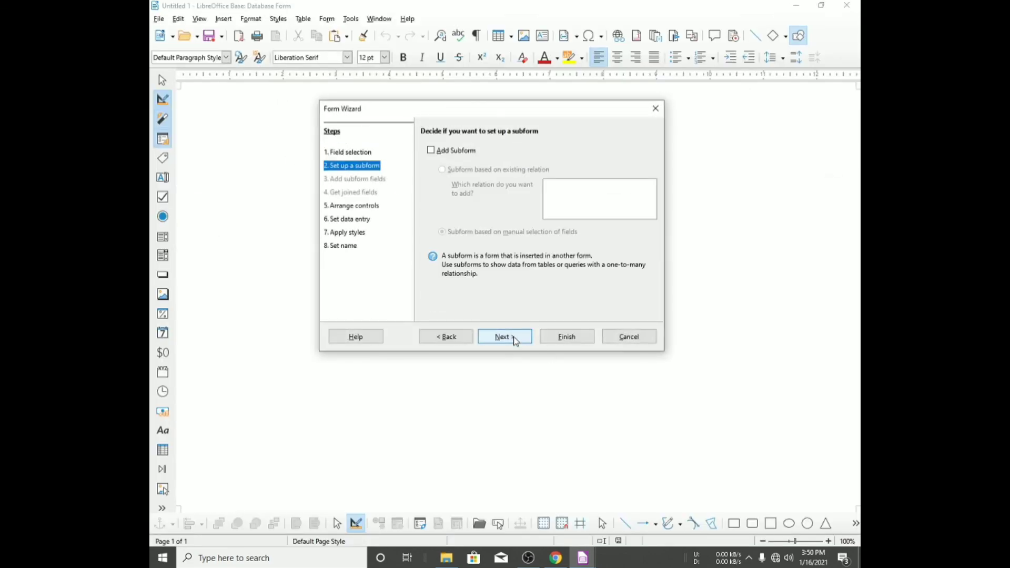
pyautogui.click(520, 338)
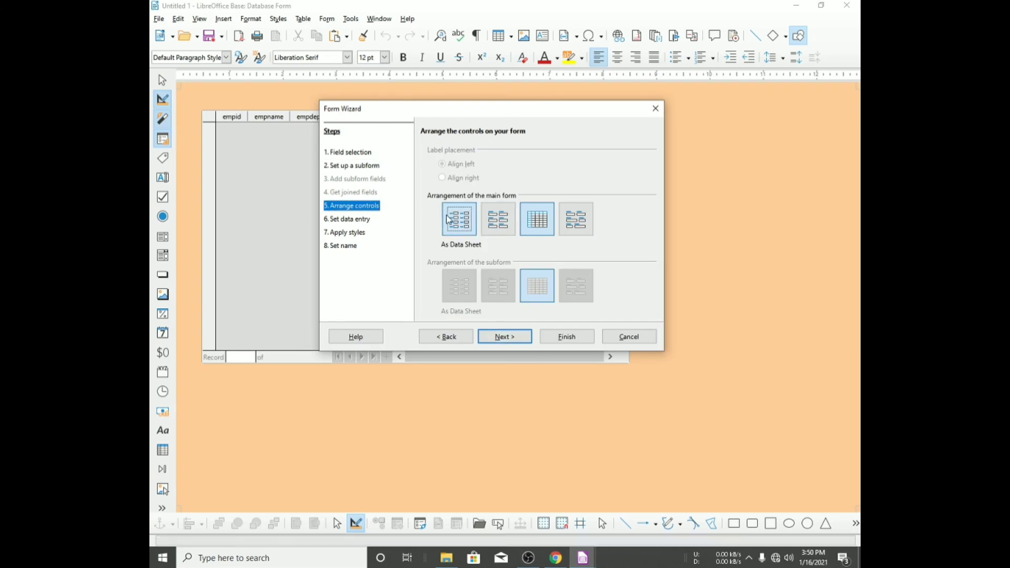
pyautogui.click(497, 338)
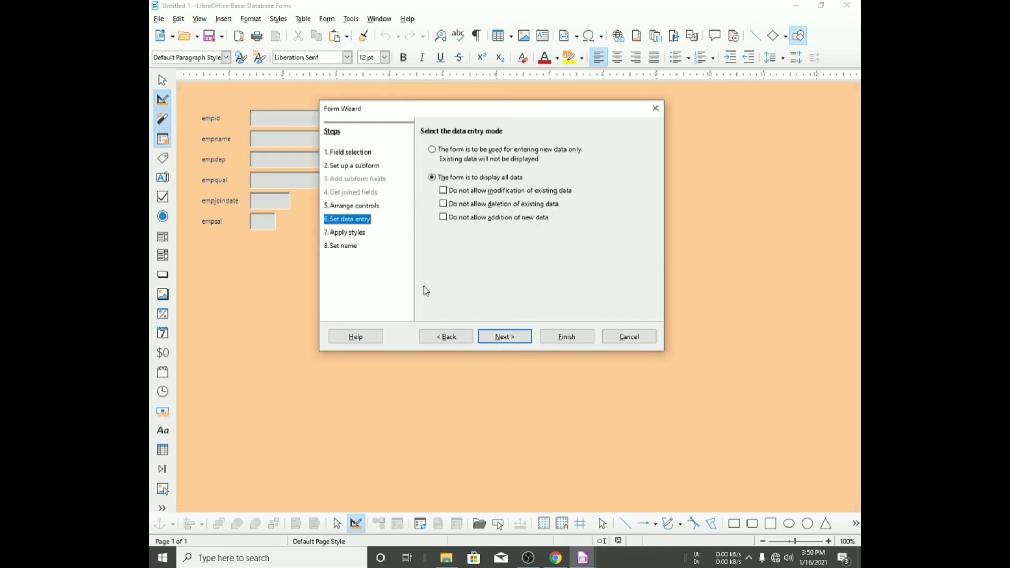
pyautogui.click(498, 336)
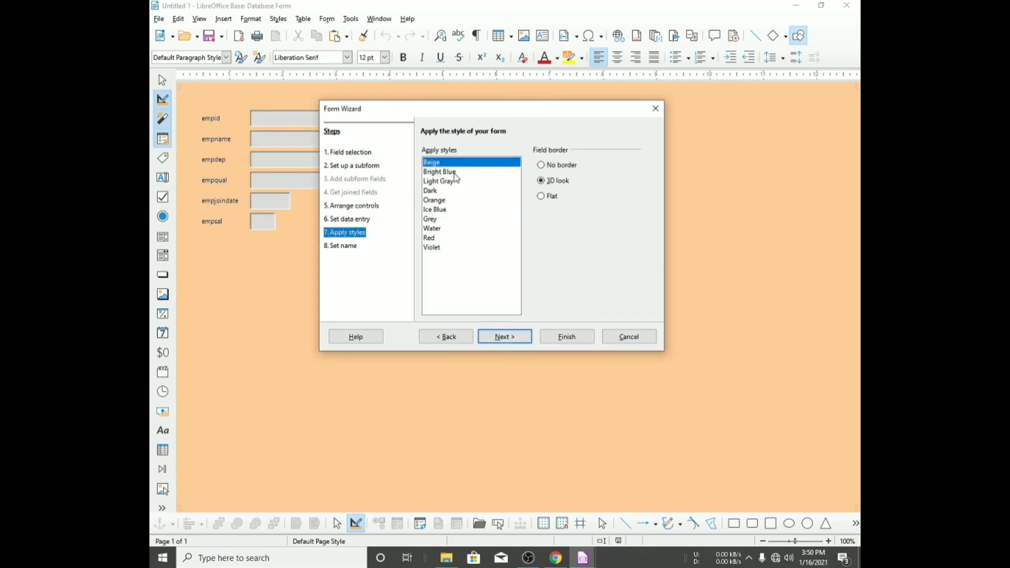
pyautogui.click(455, 173)
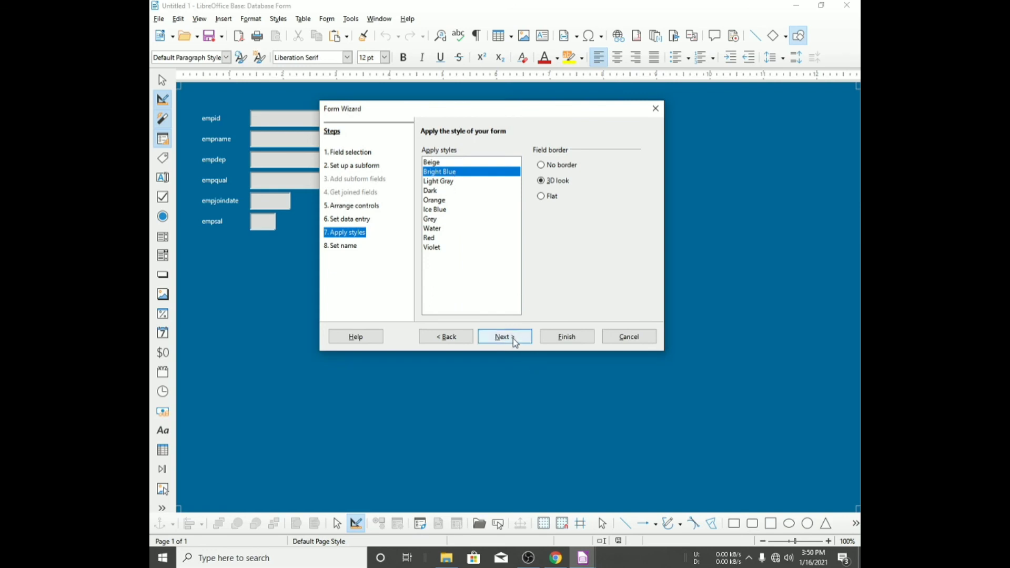
pyautogui.click(567, 337)
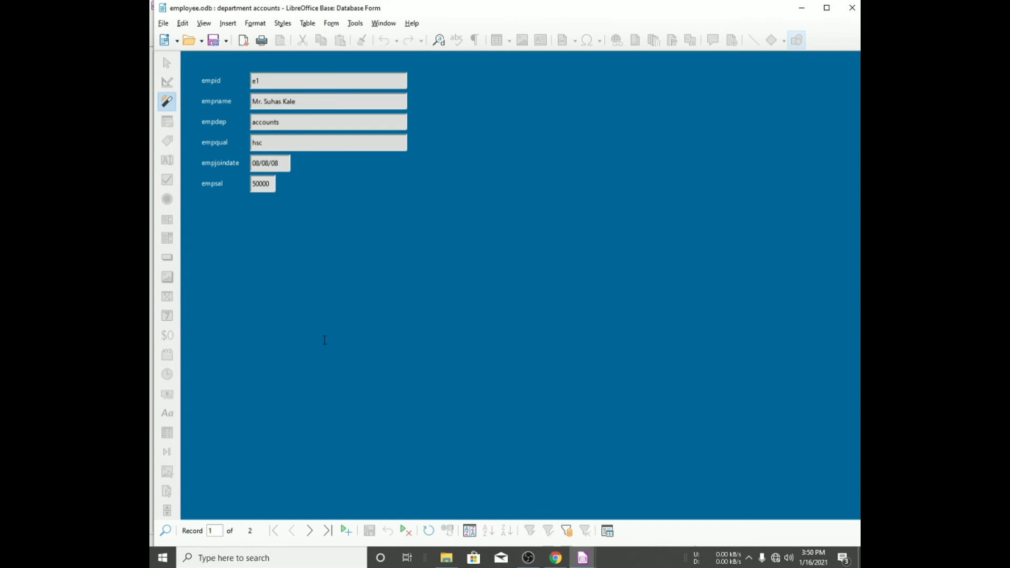
pyautogui.click(328, 531)
pyautogui.press('Tab')
pyautogui.press('Tab')
pyautogui.press('Tab')
pyautogui.press('Tab')
pyautogui.press('Tab')
pyautogui.press('Tab')
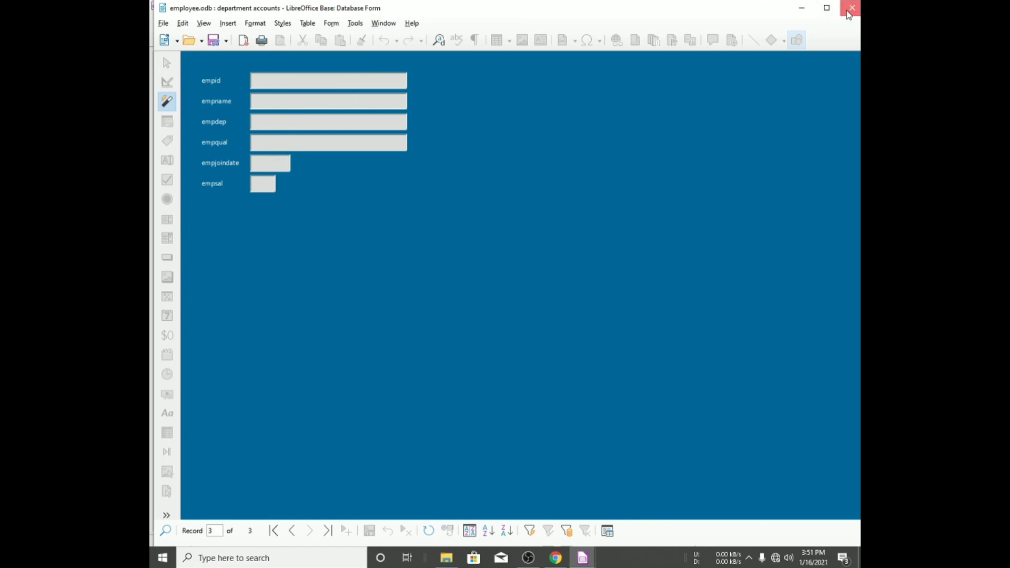
pyautogui.click(852, 7)
# - Delete the department accounts form
pyautogui.rightClick(292, 173)
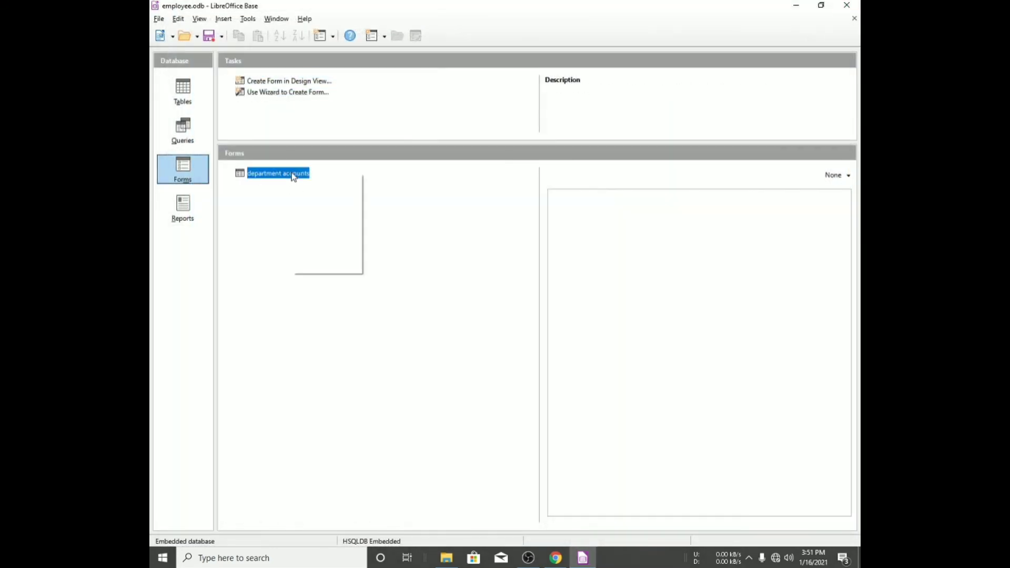
pyautogui.click(324, 211)
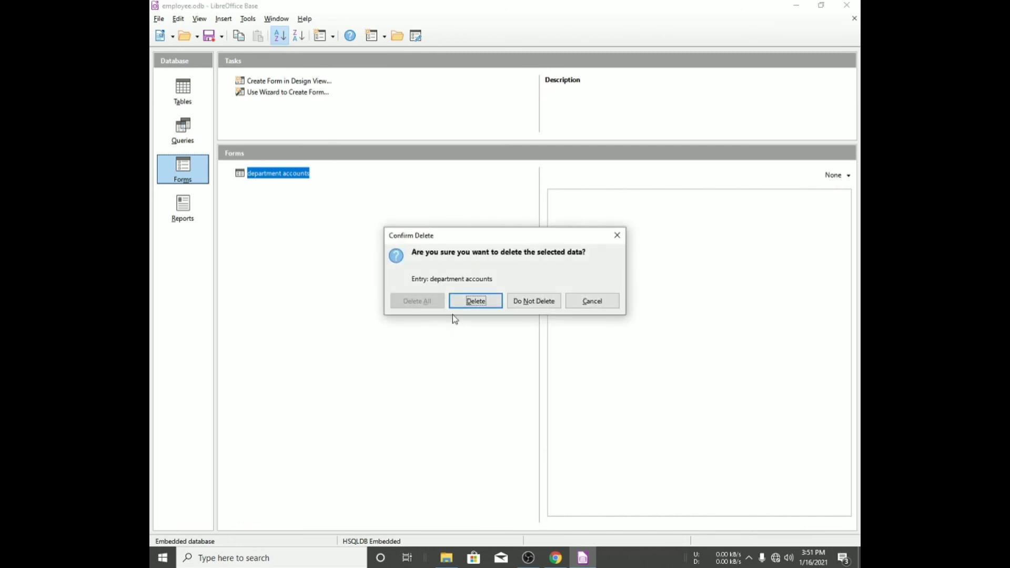
pyautogui.click(480, 302)
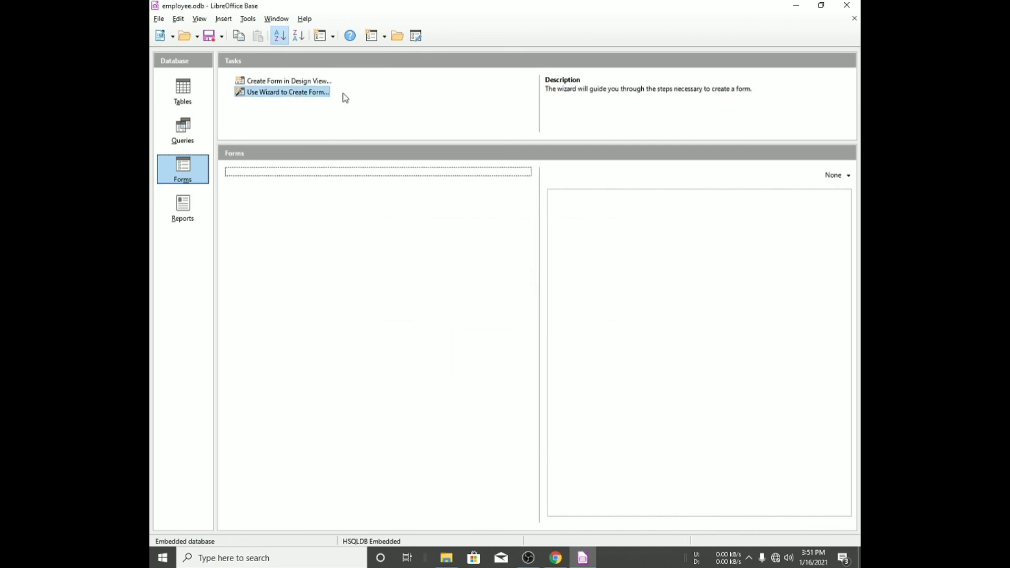
# - Create a form with the Form Wizard on the emp datails table including all fields in a columnar layout
pyautogui.click(301, 94)
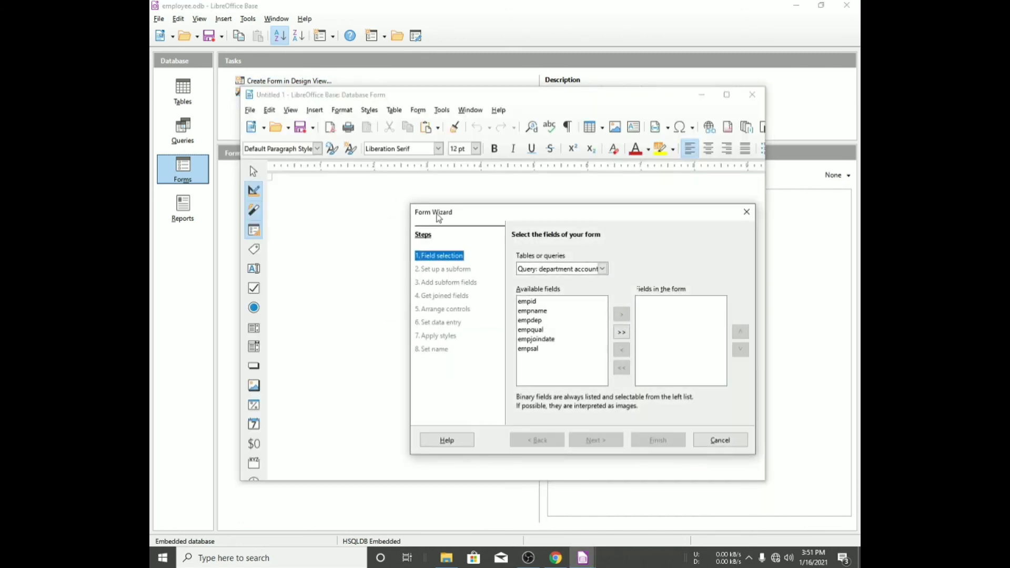
pyautogui.click(554, 269)
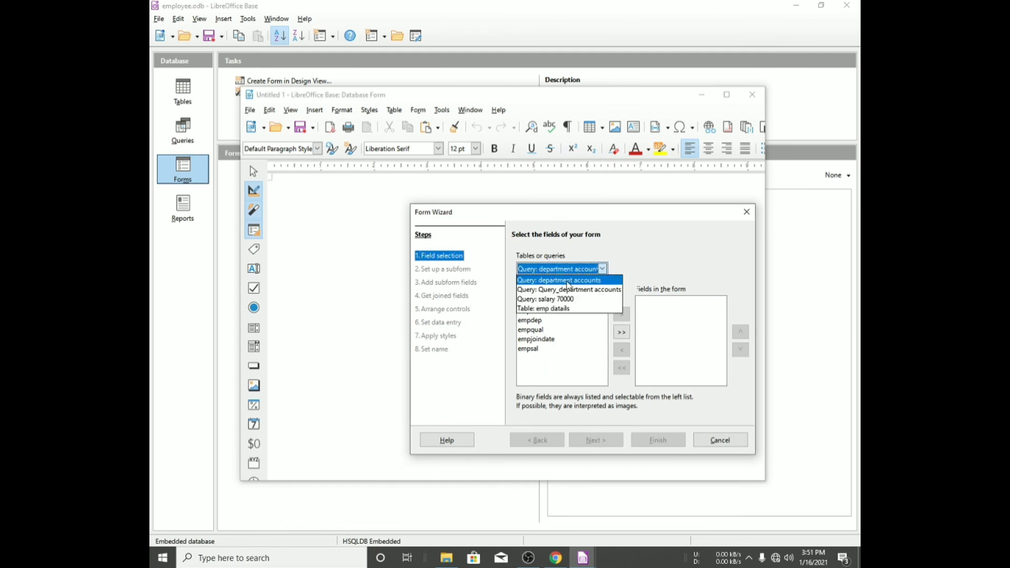
pyautogui.click(563, 313)
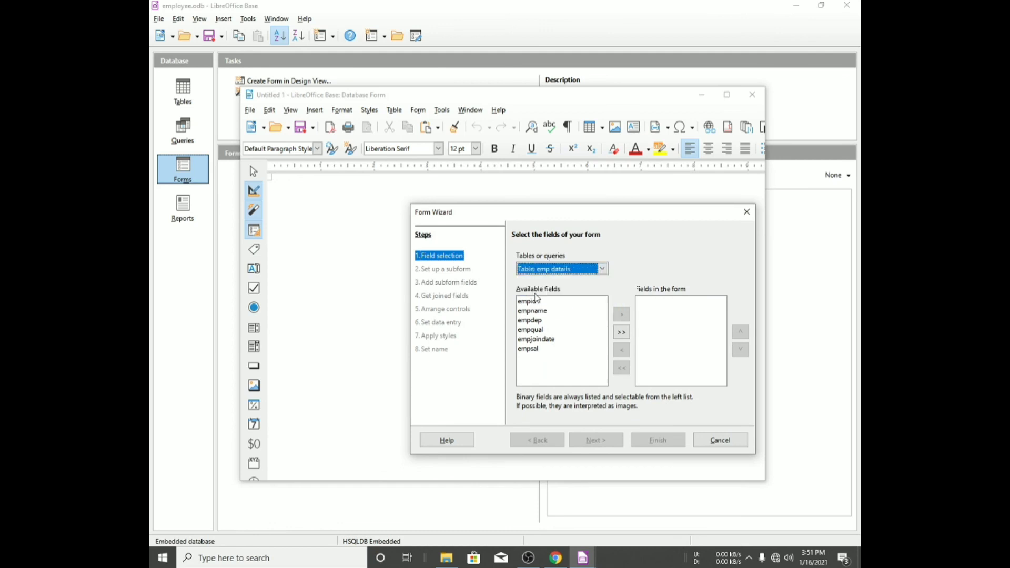
pyautogui.click(624, 333)
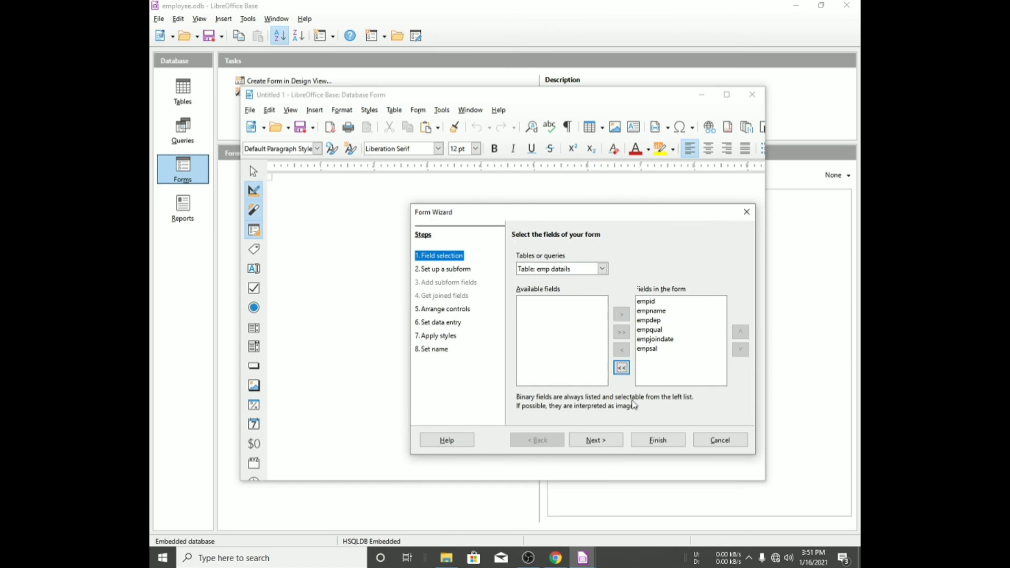
pyautogui.click(607, 440)
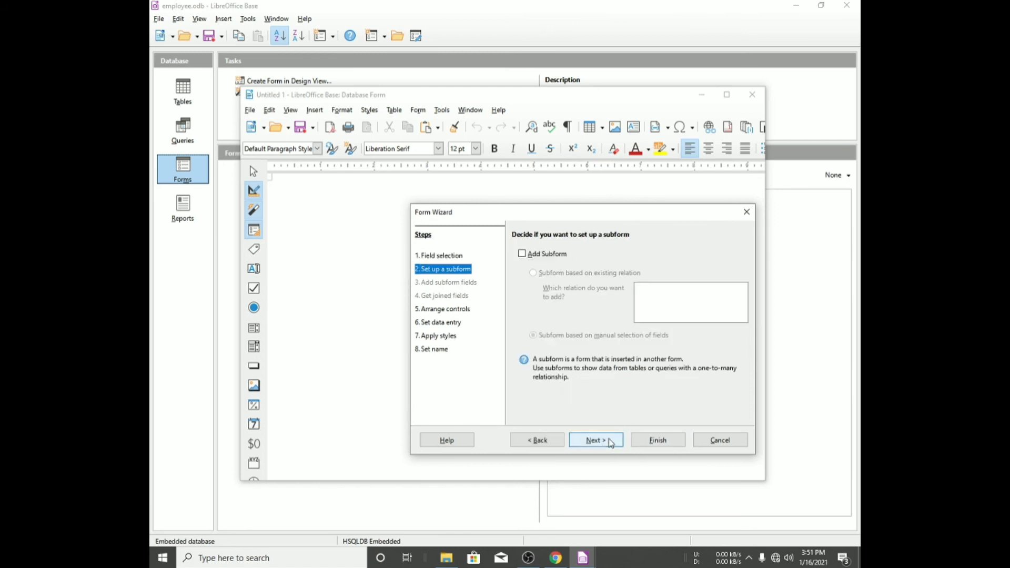
pyautogui.click(608, 439)
pyautogui.click(548, 333)
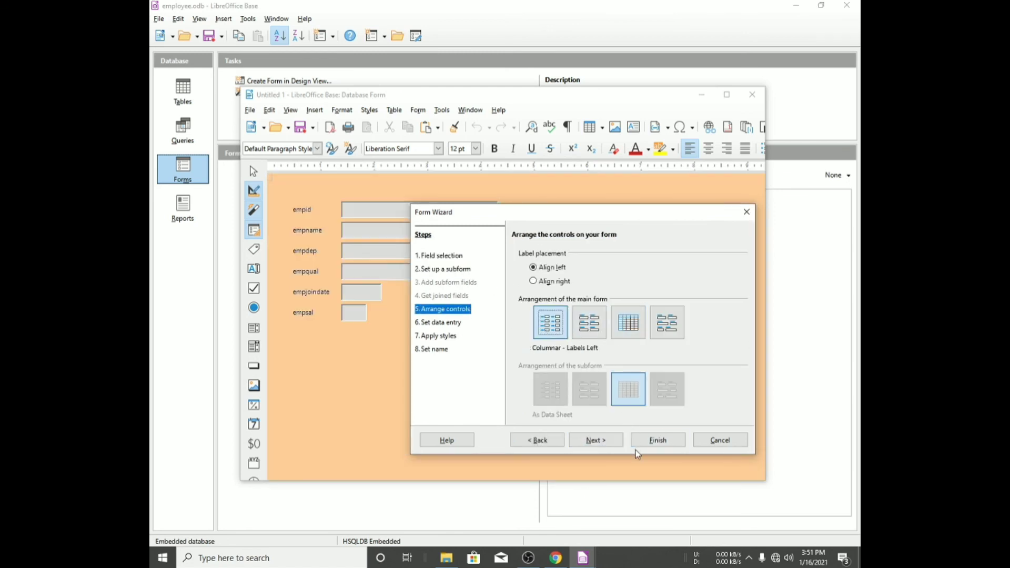
pyautogui.click(657, 439)
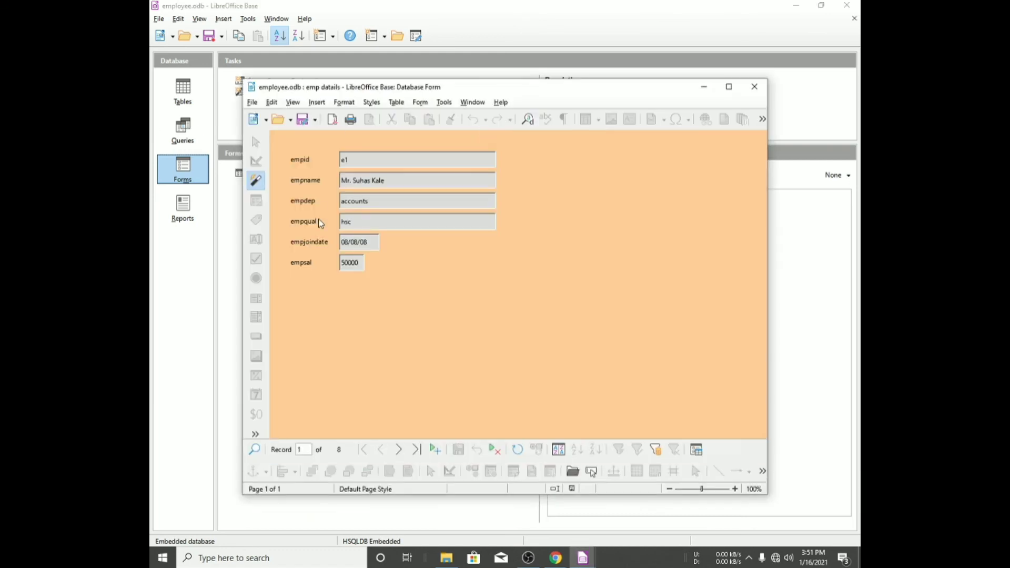
# - Add a new record e9 through the form with an employee name, department accounts, qualification mba, join date 1/1/20 and salary 50000
pyautogui.click(416, 449)
pyautogui.press('Tab')
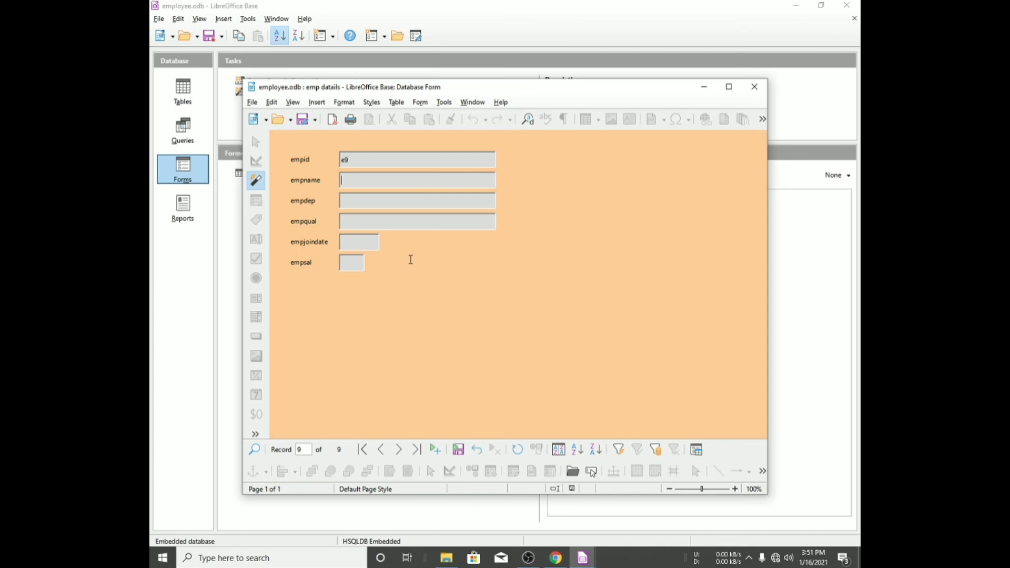
pyautogui.write('ayushaccounts')
pyautogui.press('Tab')
pyautogui.write('hsc')
pyautogui.press('BackSpace')
pyautogui.press('BackSpace')
pyautogui.press('BackSpace')
pyautogui.write('mba')
pyautogui.write('1/16')
pyautogui.press('BackSpace')
pyautogui.write('/1')
pyautogui.press('BackSpace')
pyautogui.write('20')
pyautogui.press('Tab')
pyautogui.write('50000')
pyautogui.press('Tab')
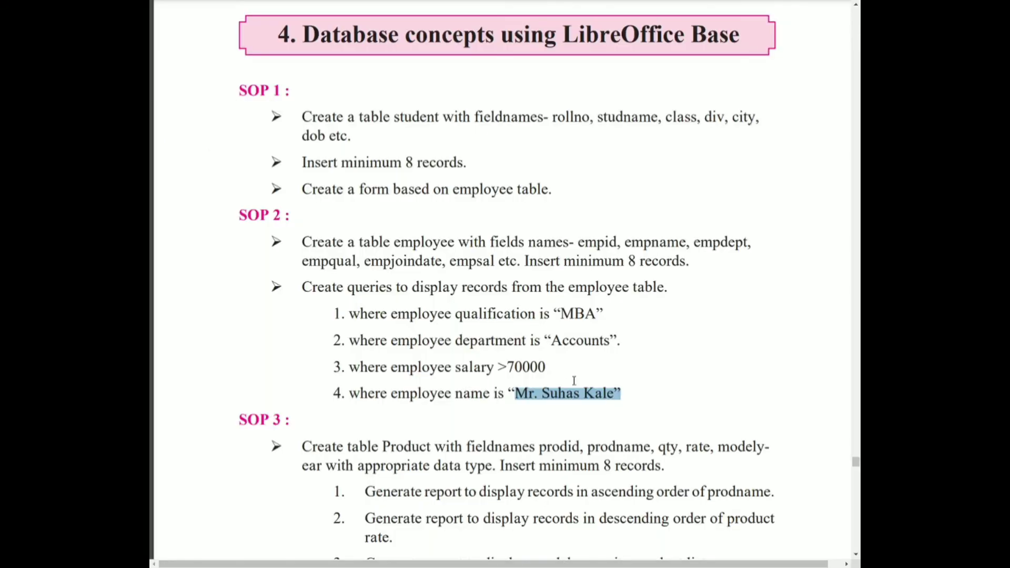
# - Review the SOP 1 and SOP 2 assignment items in the textbook PDF
pyautogui.scroll(-3, 444, 310)
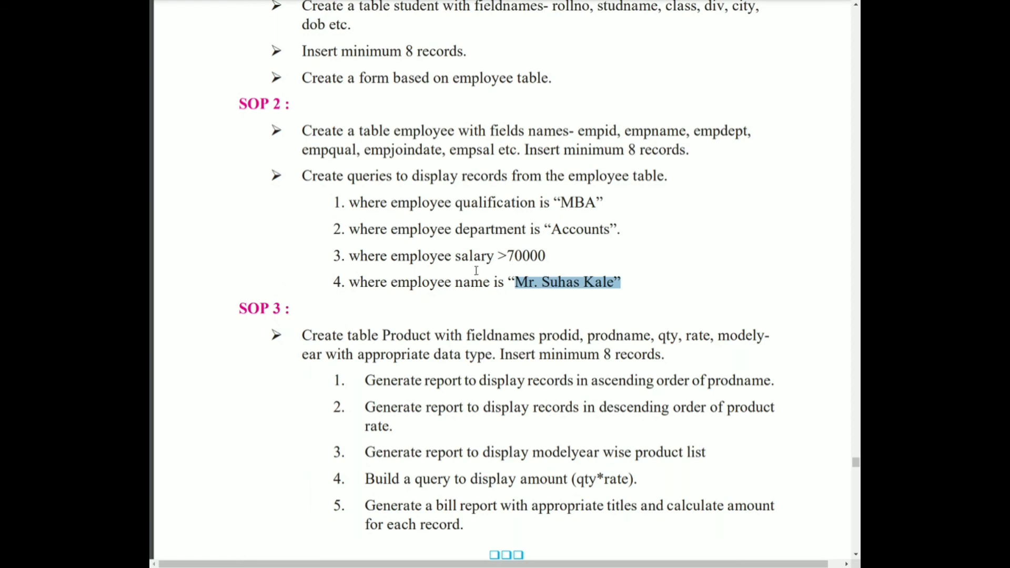
pyautogui.moveTo(301, 79); pyautogui.dragTo(568, 70)
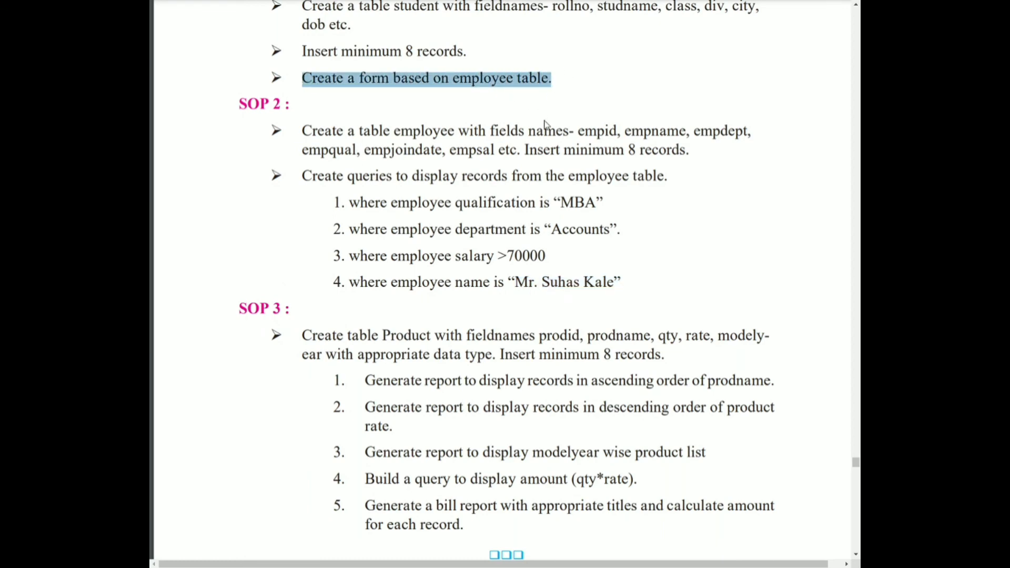
pyautogui.moveTo(303, 131); pyautogui.dragTo(621, 280)
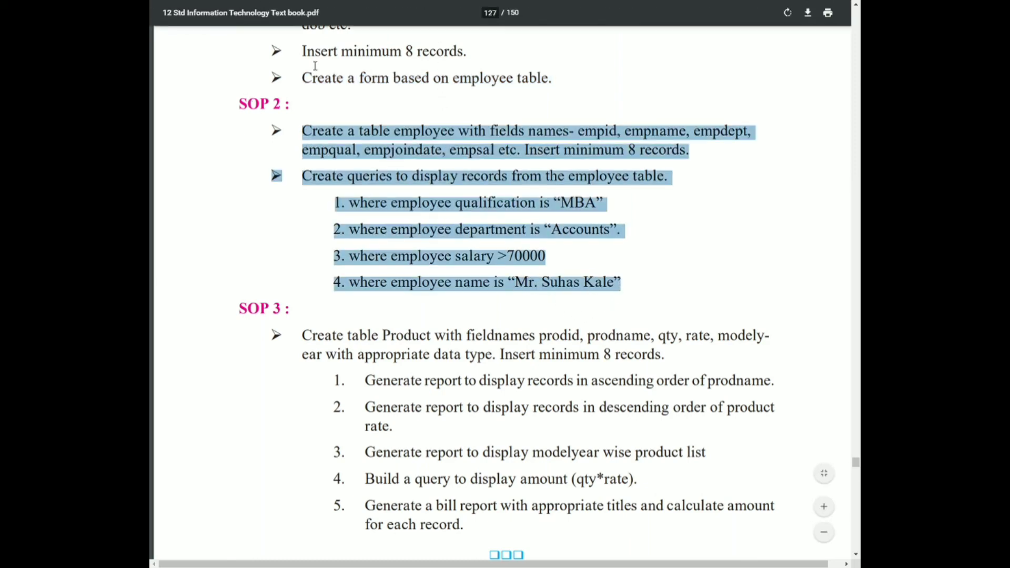
pyautogui.moveTo(303, 79); pyautogui.dragTo(524, 75)
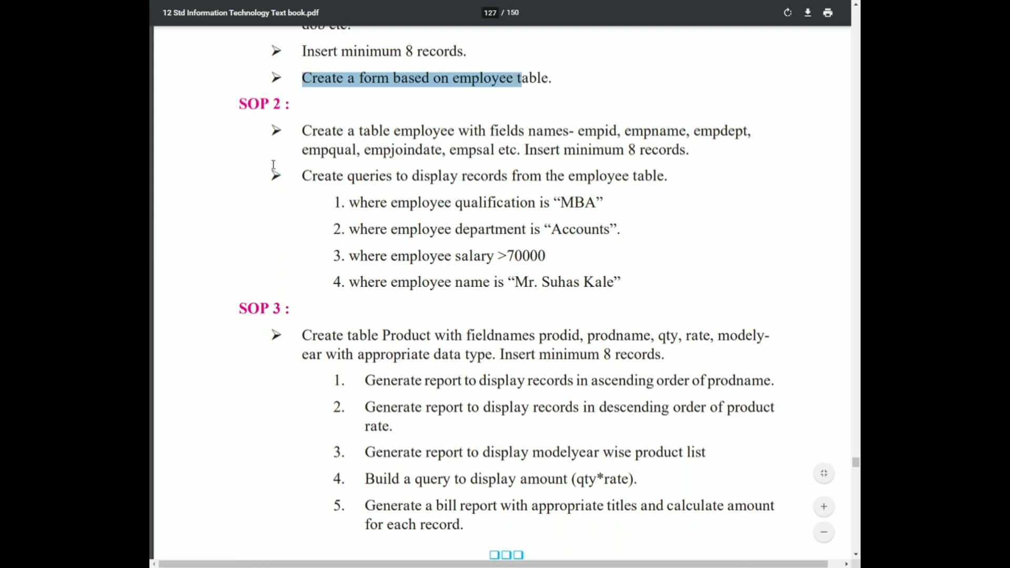
pyautogui.scroll(2, 295, 208)
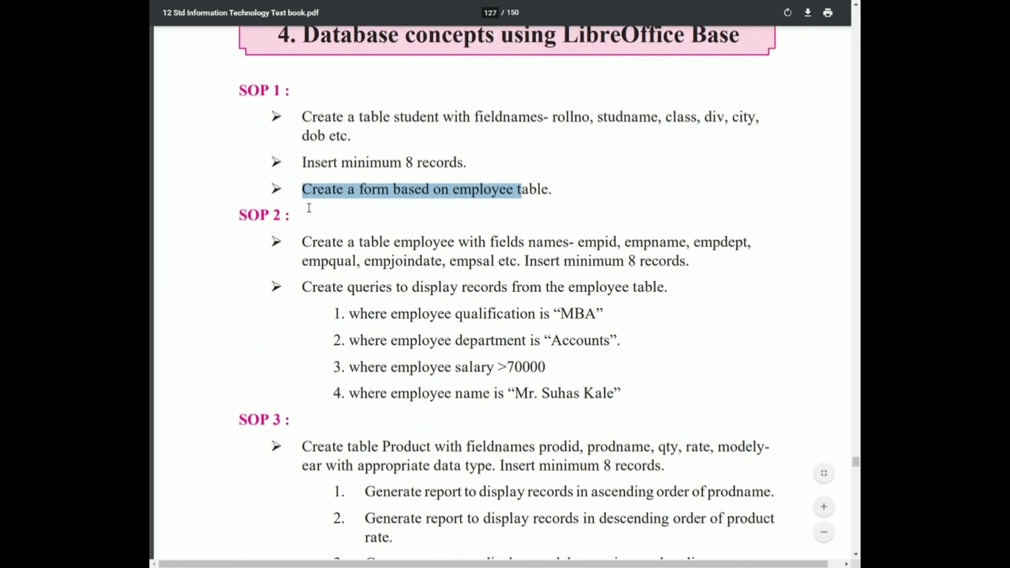
pyautogui.click(450, 190)
pyautogui.doubleClick(466, 195)
pyautogui.click(466, 197)
pyautogui.doubleClick(466, 194)
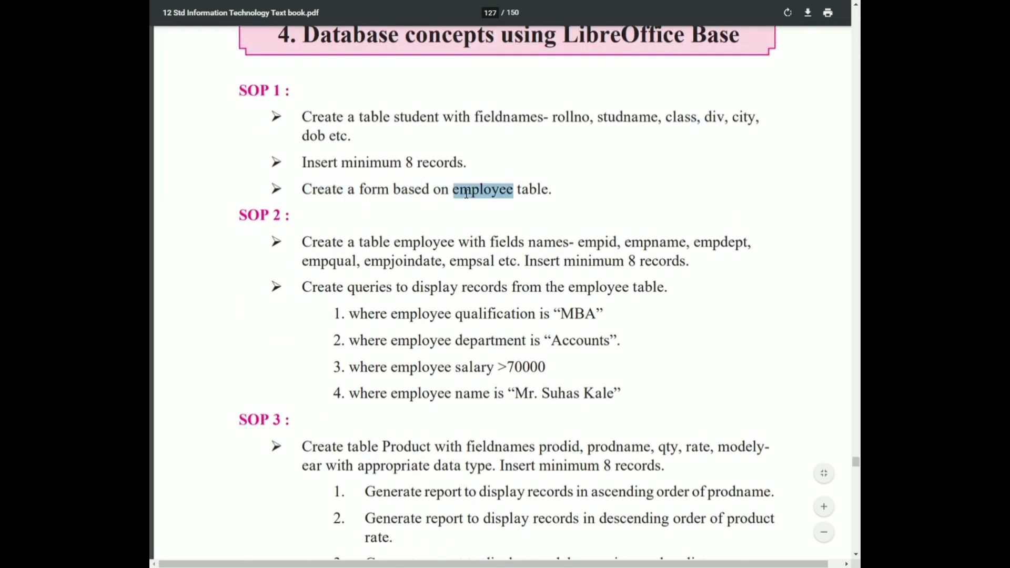
# - Review the SOP 3 product table and report assignments in the textbook PDF
pyautogui.scroll(-1, 408, 236)
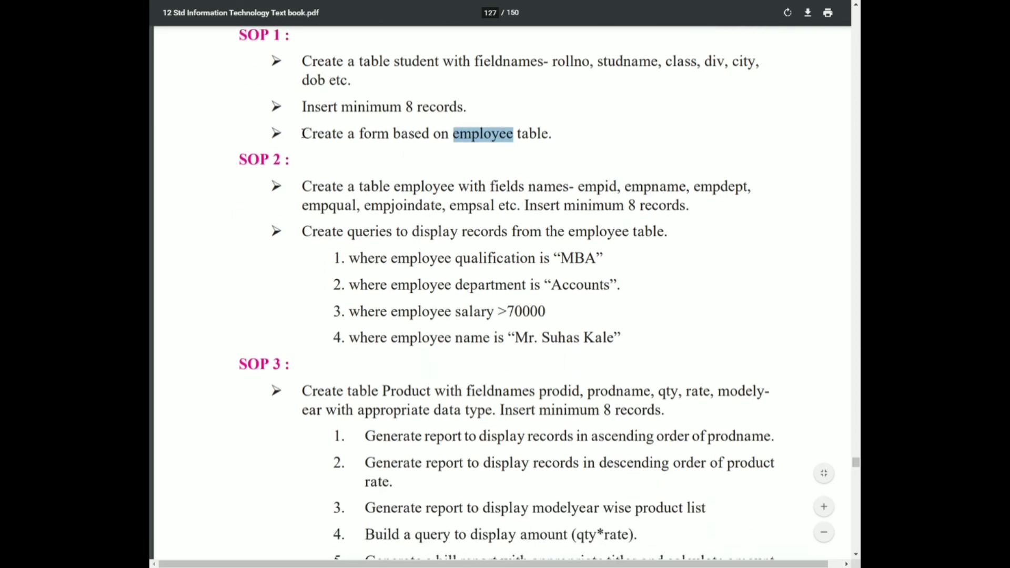
pyautogui.moveTo(302, 134); pyautogui.dragTo(541, 136)
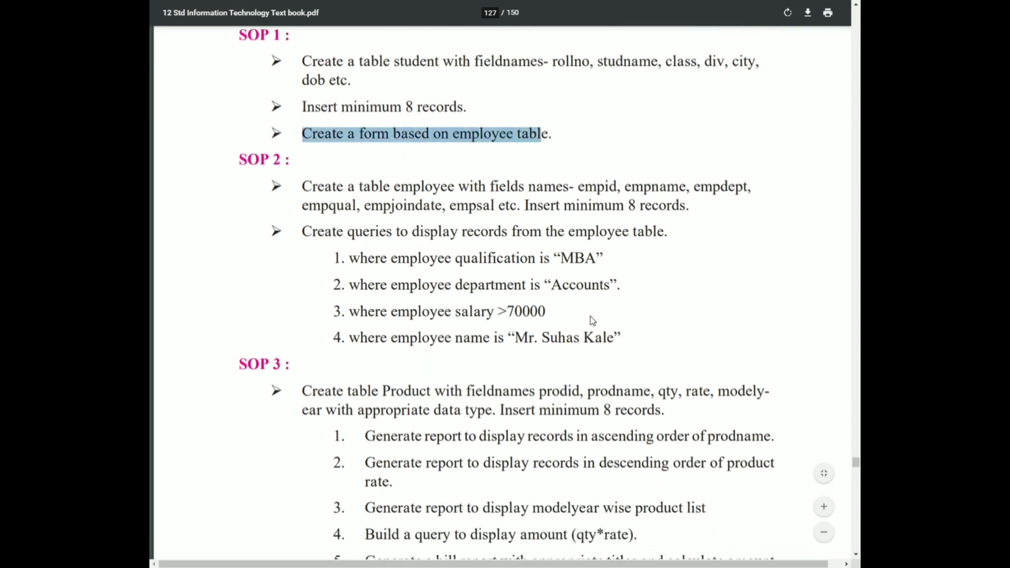
pyautogui.click(620, 337)
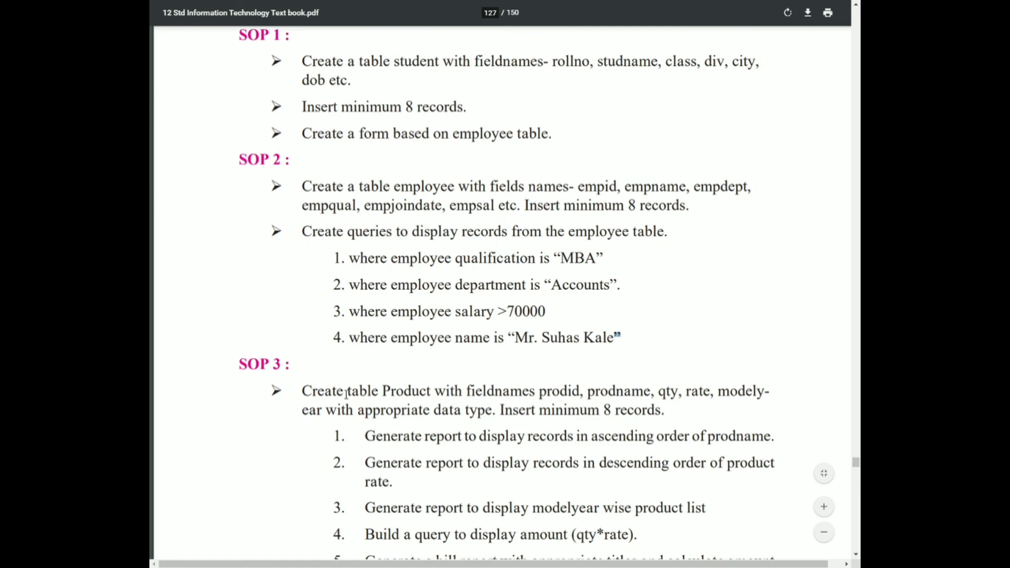
pyautogui.scroll(-2, 368, 381)
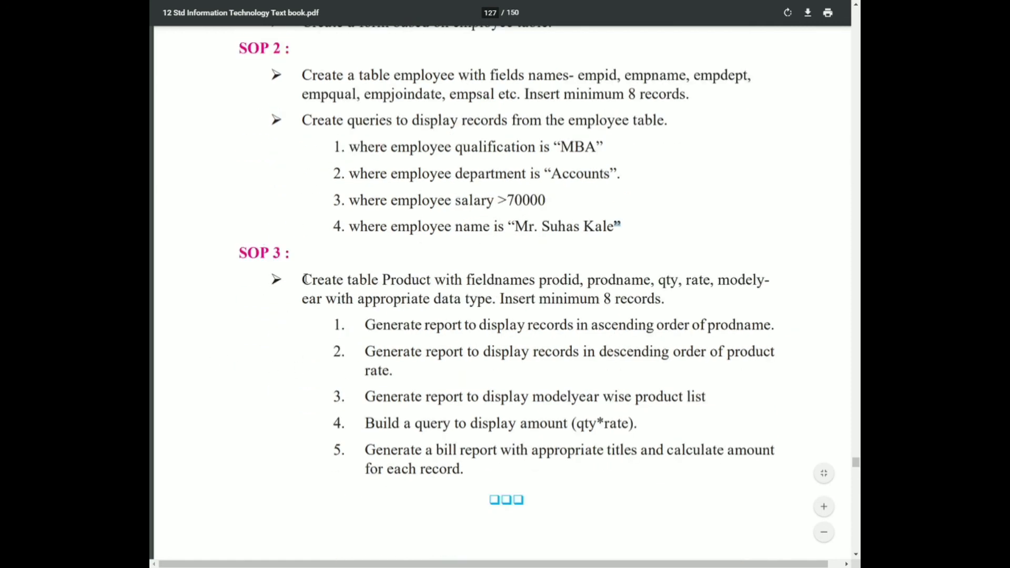
pyautogui.moveTo(303, 279); pyautogui.dragTo(475, 482)
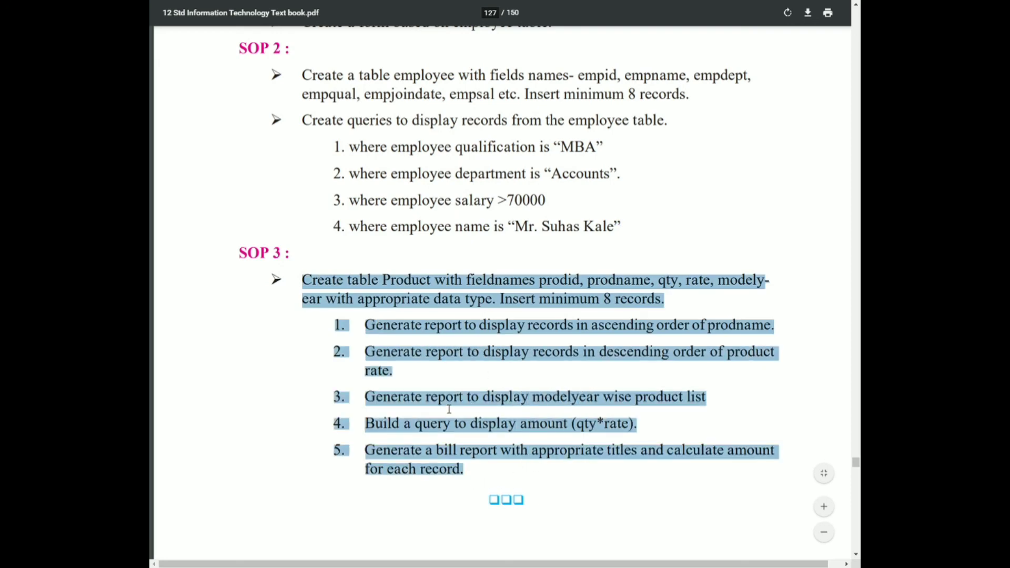